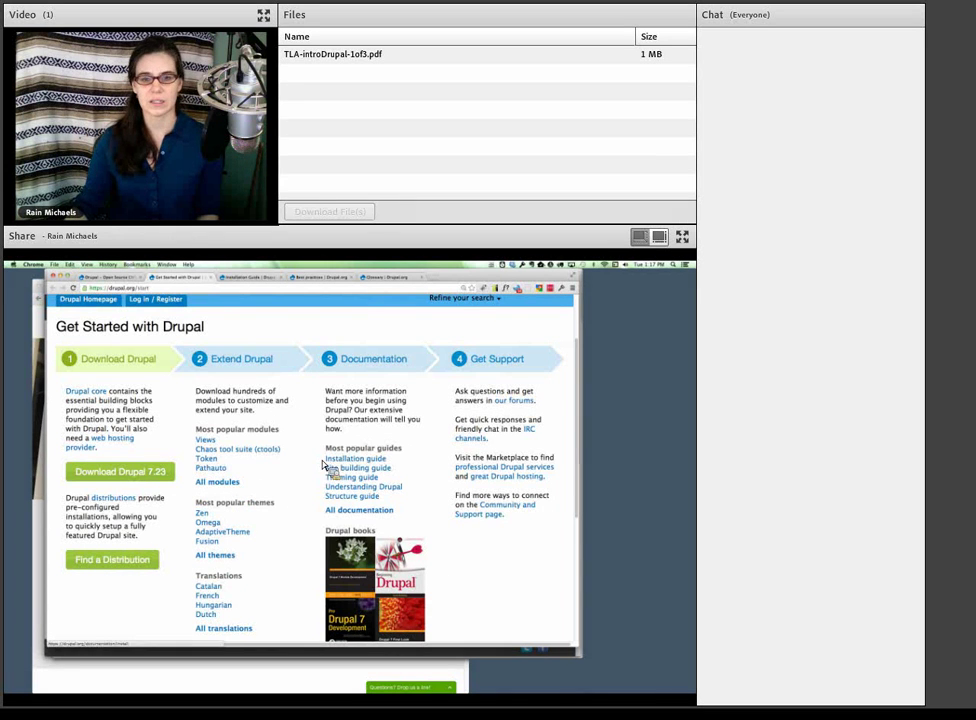
- Point out the Installation guide link and highlight the Download Drupal paragraph on drupal.org
click(355, 458)
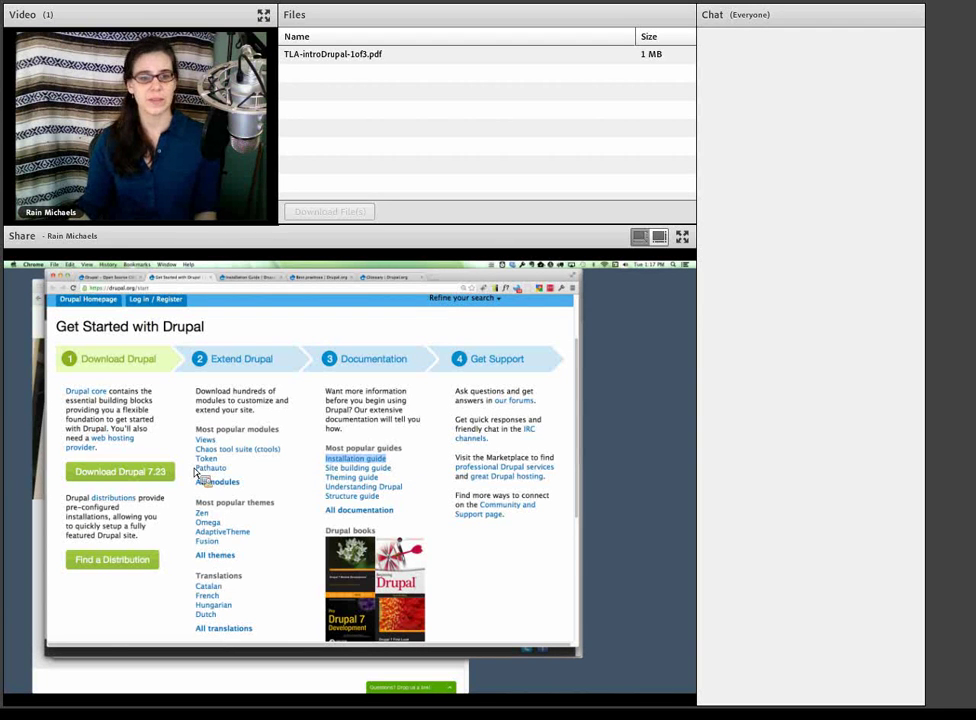
drag(182, 474, 150, 481)
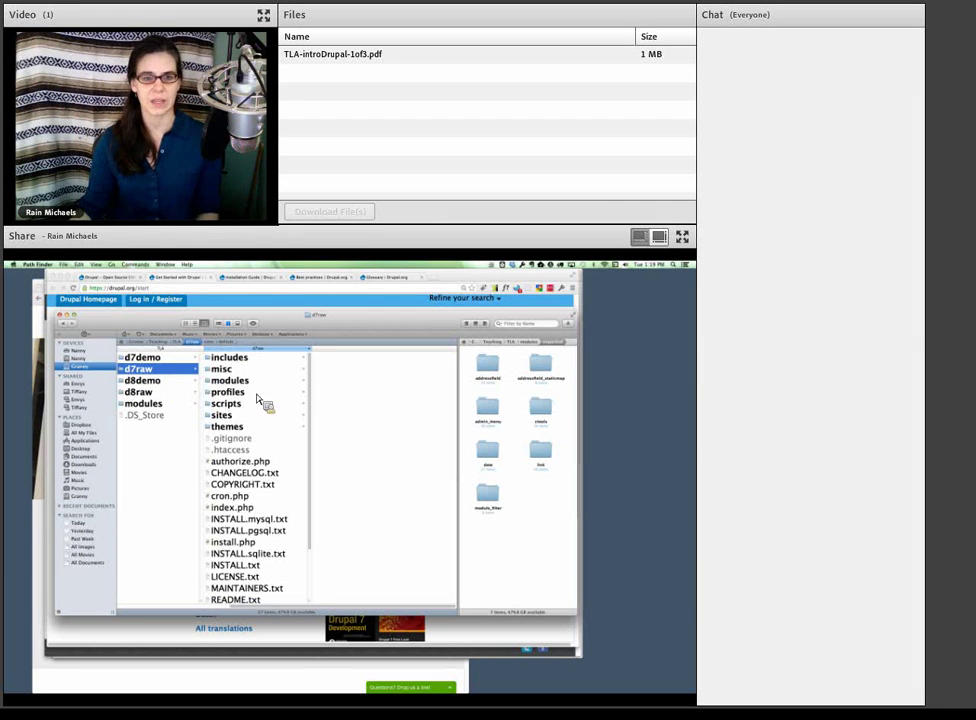
- Open the modules folder and show the details of the Drupal 7 tar.gz archive
scroll(268, 433, down, 1)
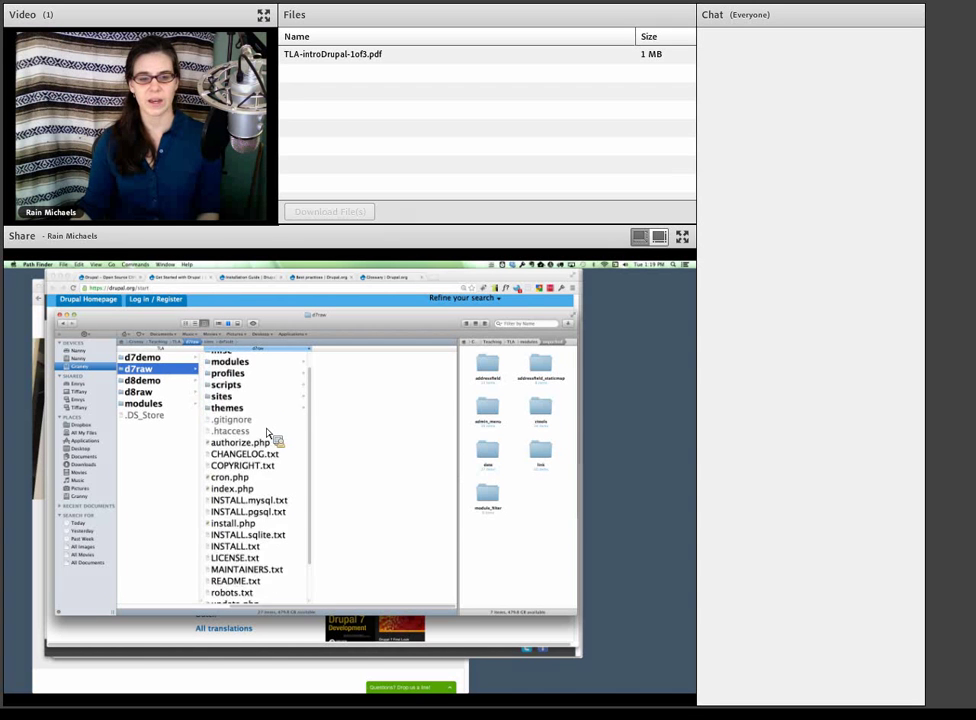
scroll(268, 432, down, 4)
scroll(270, 436, up, 2)
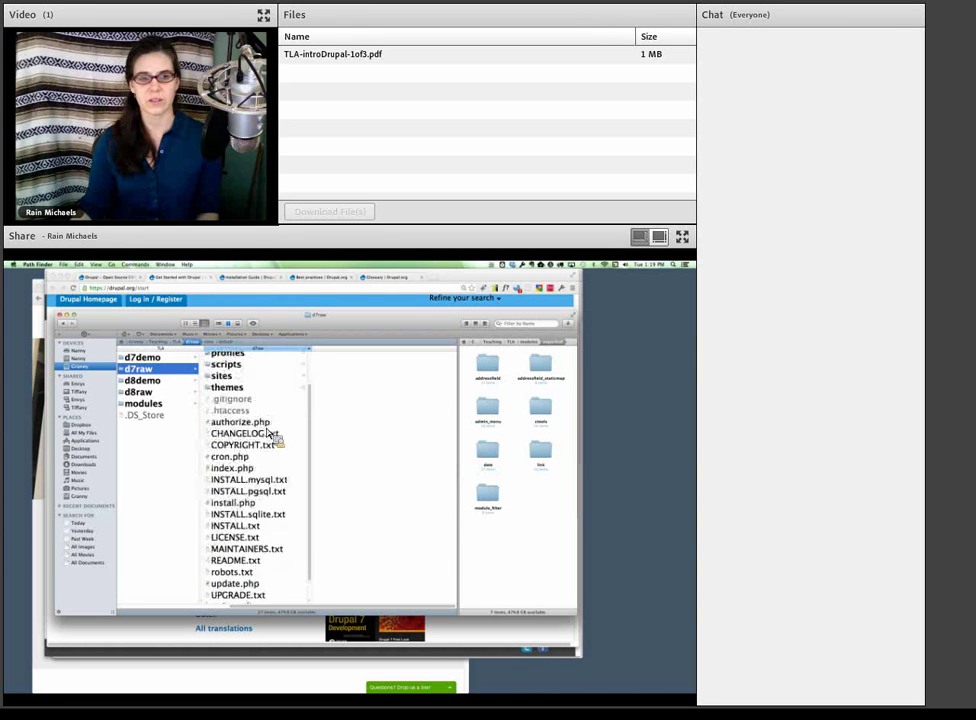
scroll(272, 436, up, 3)
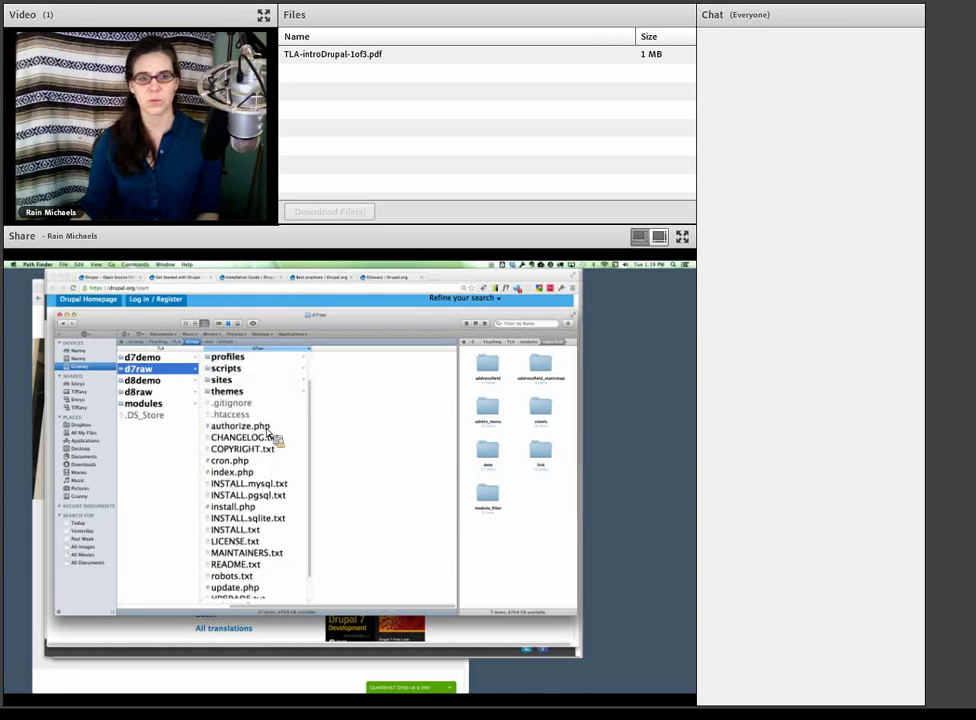
click(156, 405)
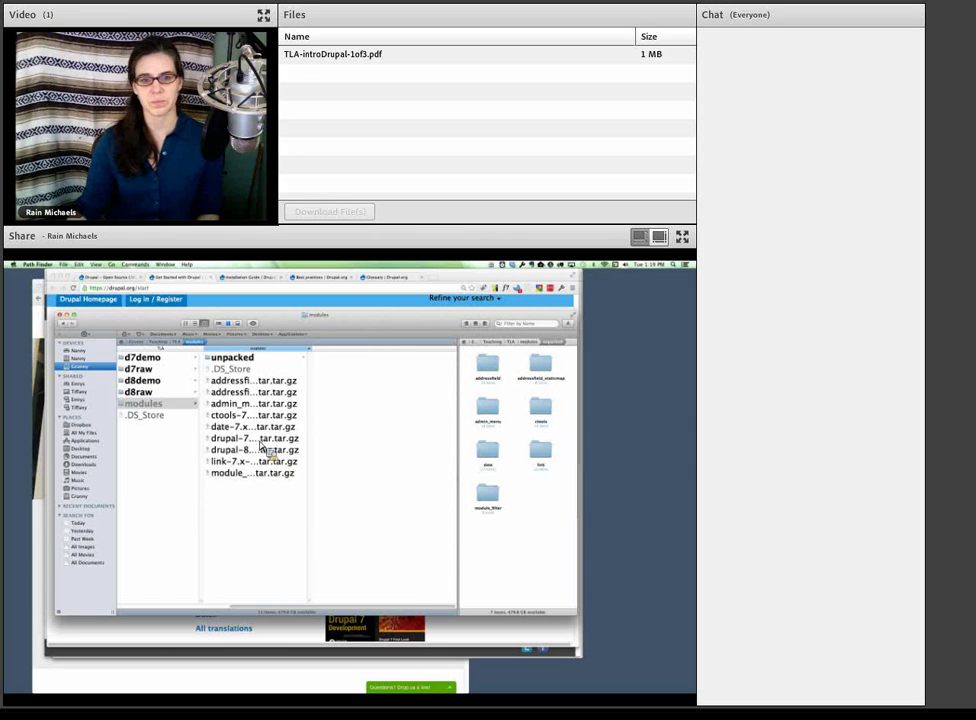
click(260, 440)
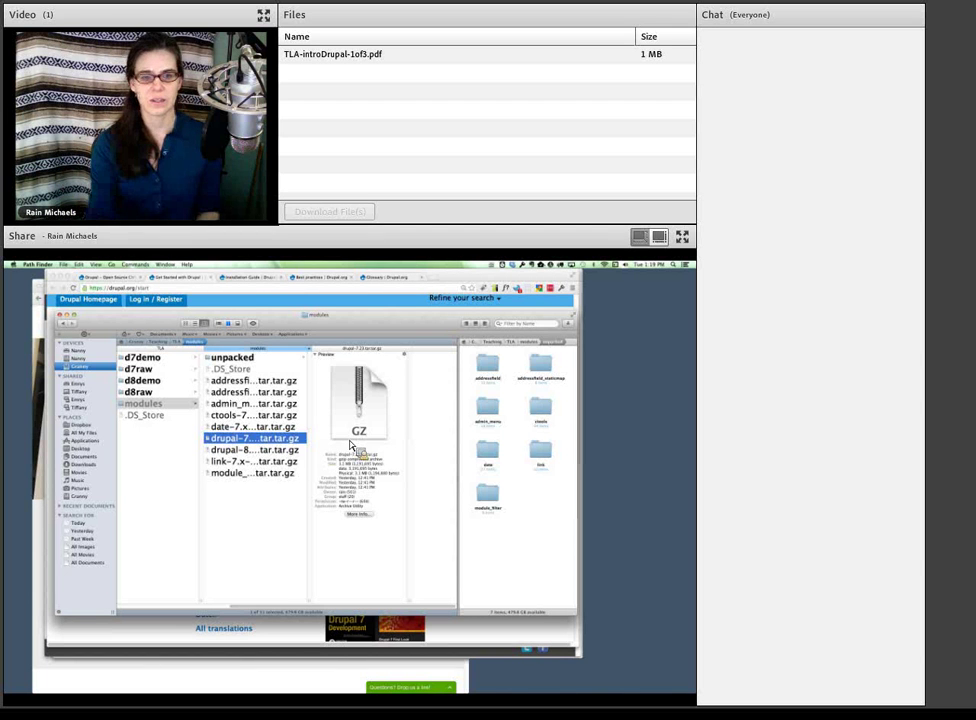
- Browse the d7raw folder's files and preview the hidden .gitignore file's details
click(182, 371)
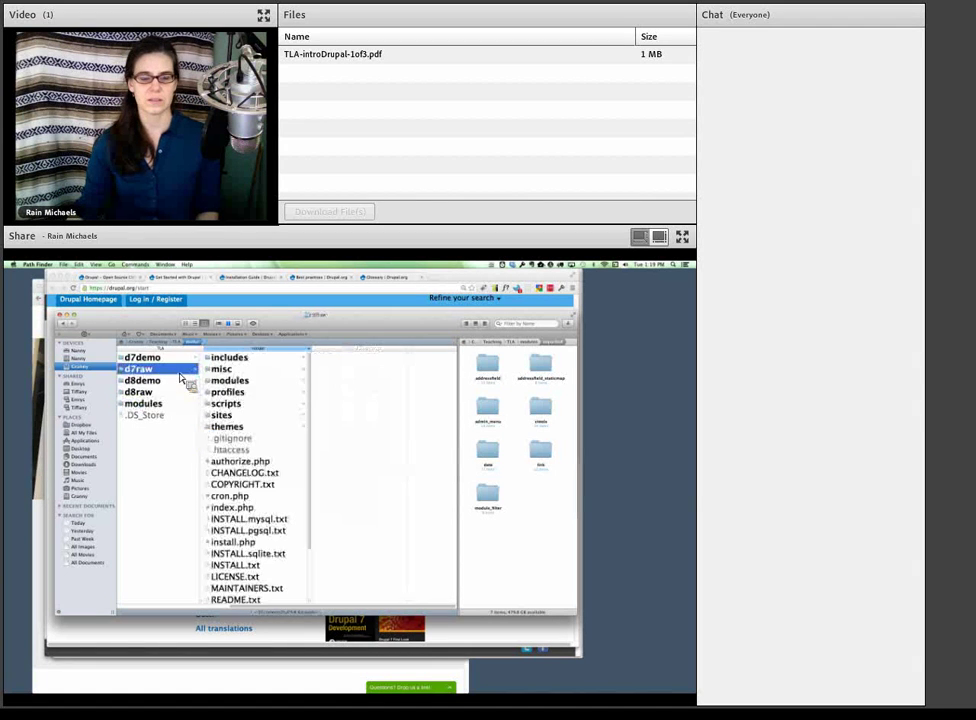
scroll(260, 585, down, 2)
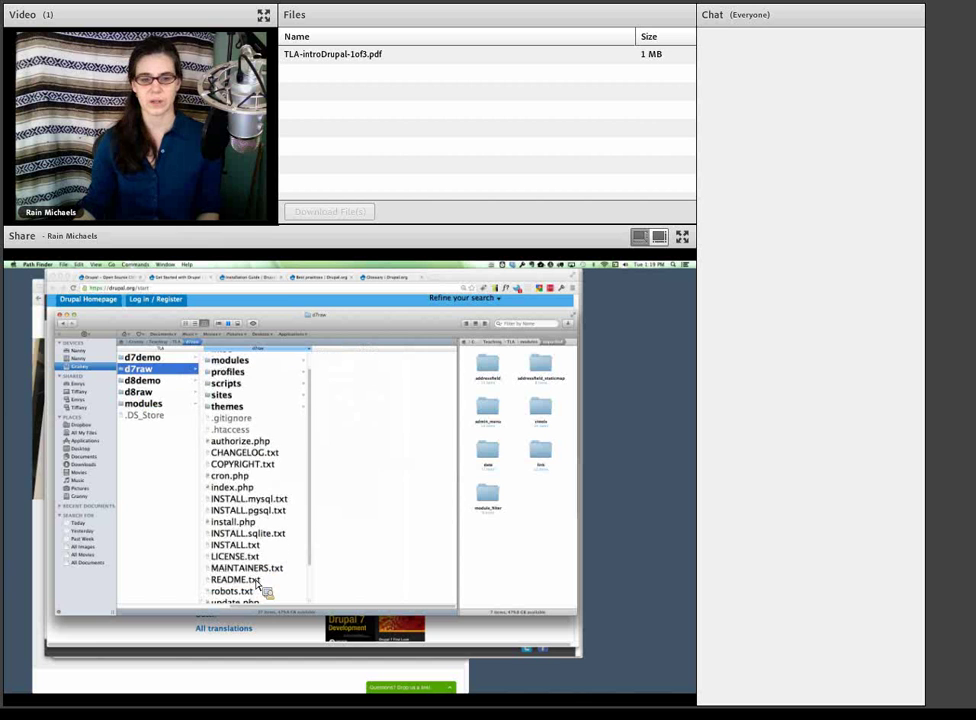
scroll(258, 585, down, 3)
scroll(258, 588, up, 2)
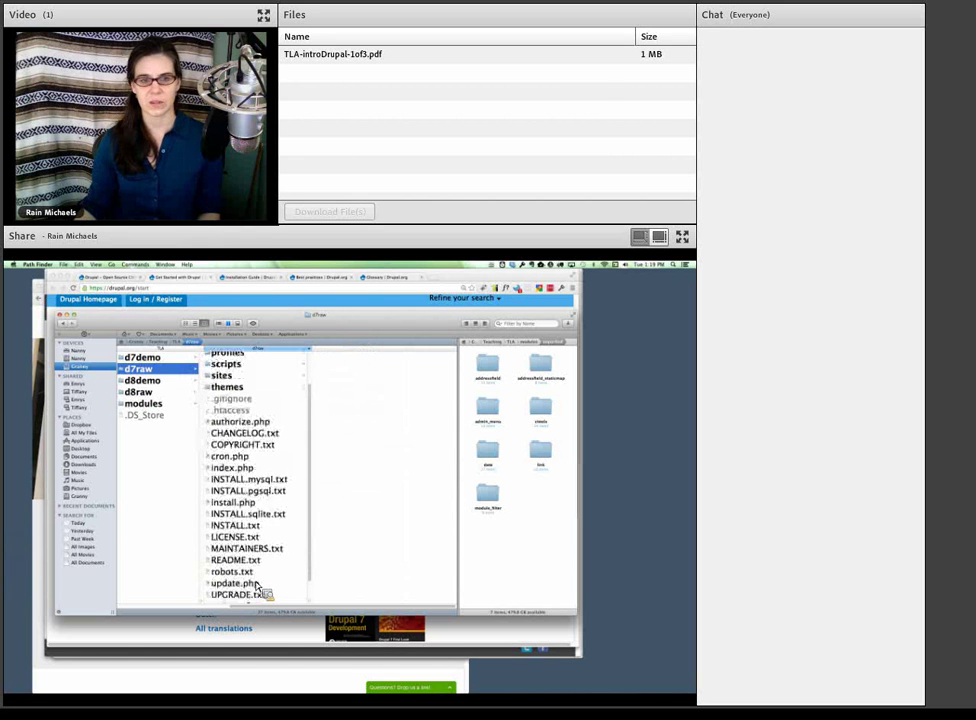
scroll(257, 585, up, 3)
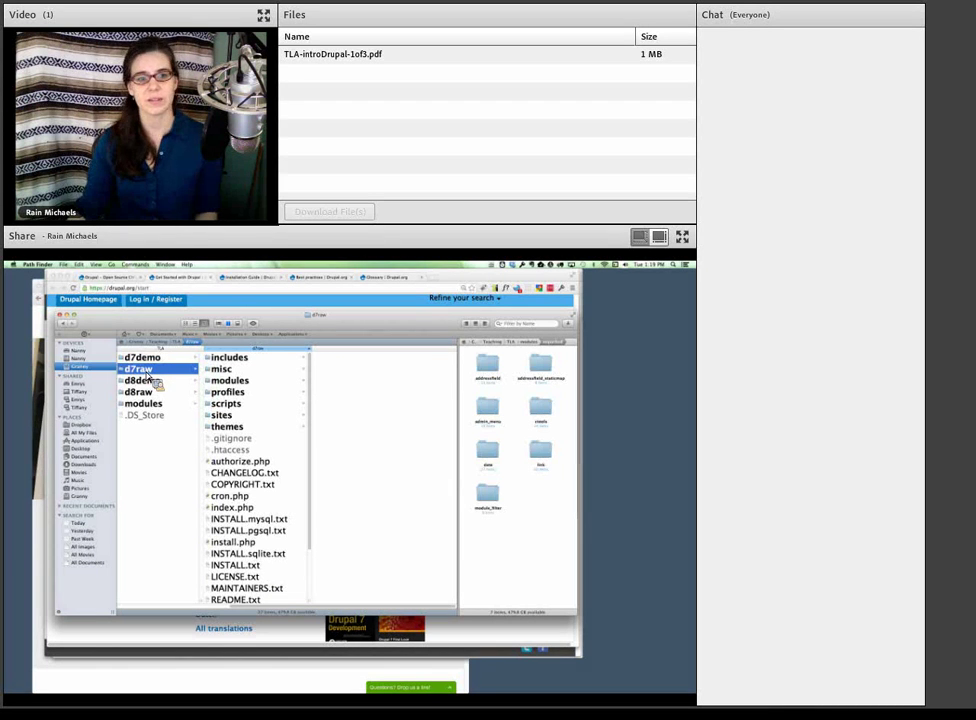
drag(147, 375, 144, 377)
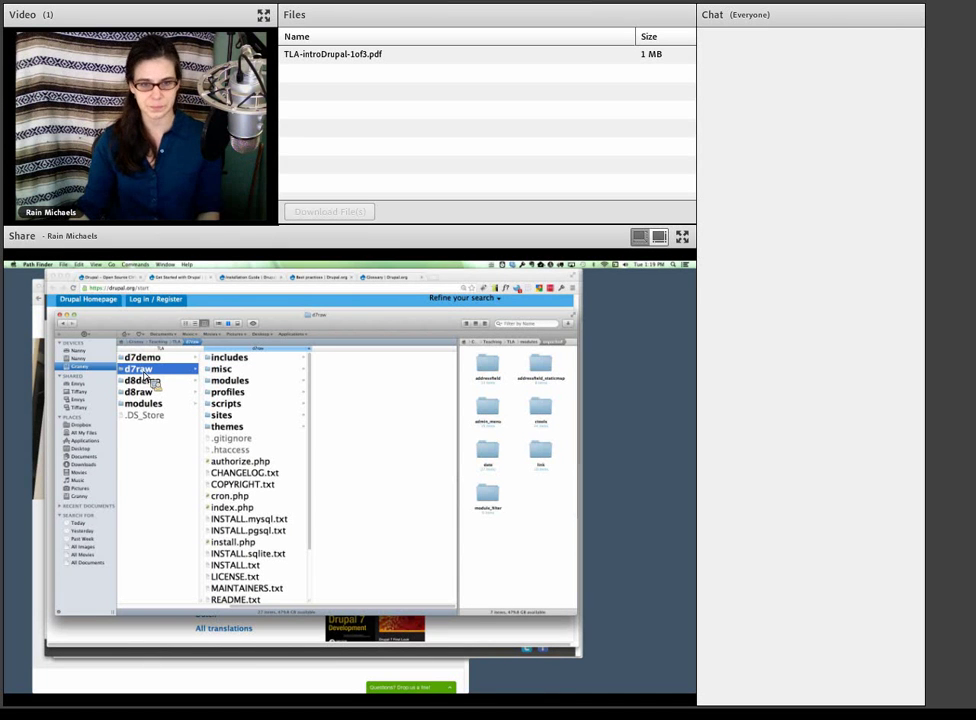
drag(147, 381, 230, 459)
click(230, 450)
click(228, 440)
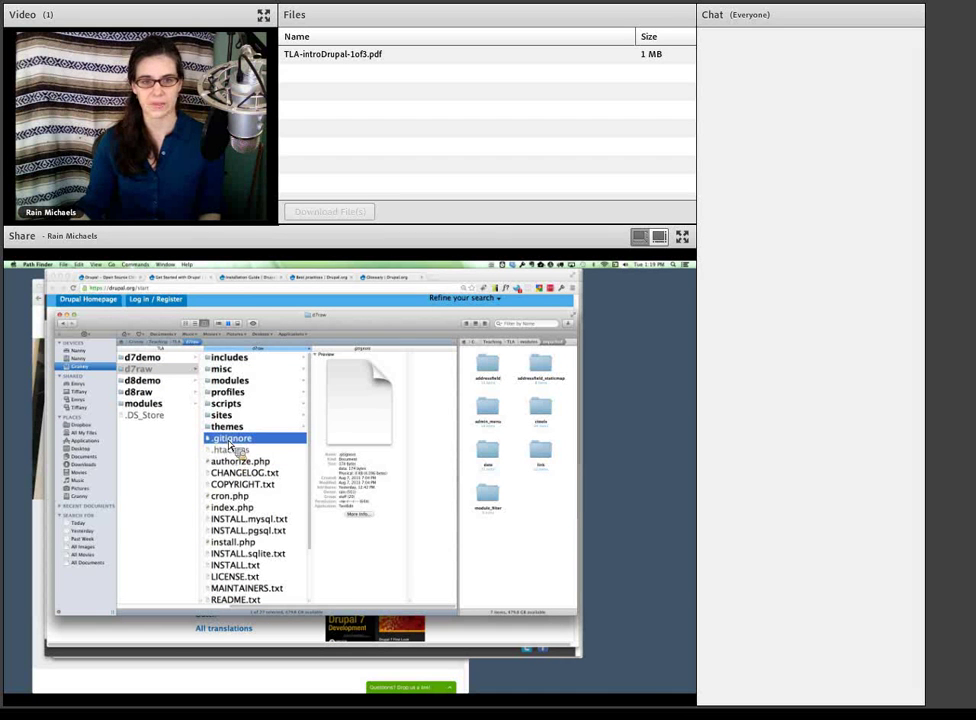
- Show the details of the hidden .htaccess file in the d7raw folder
click(232, 451)
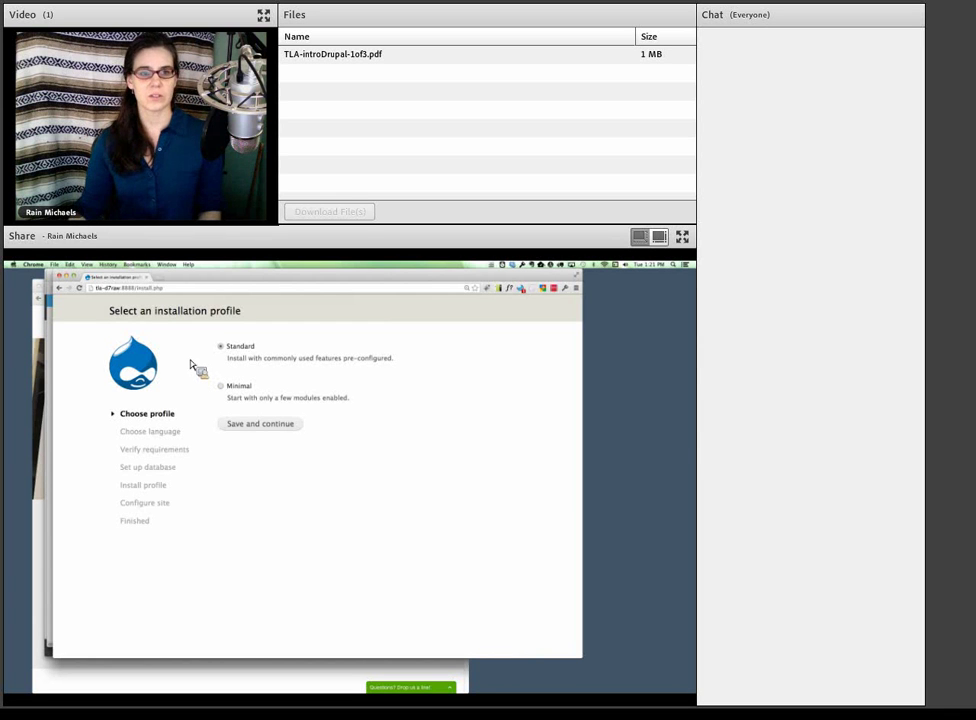
- Strip install.php to load tla-d7raw:8888, then submit the Standard installation profile
drag(138, 288, 174, 292)
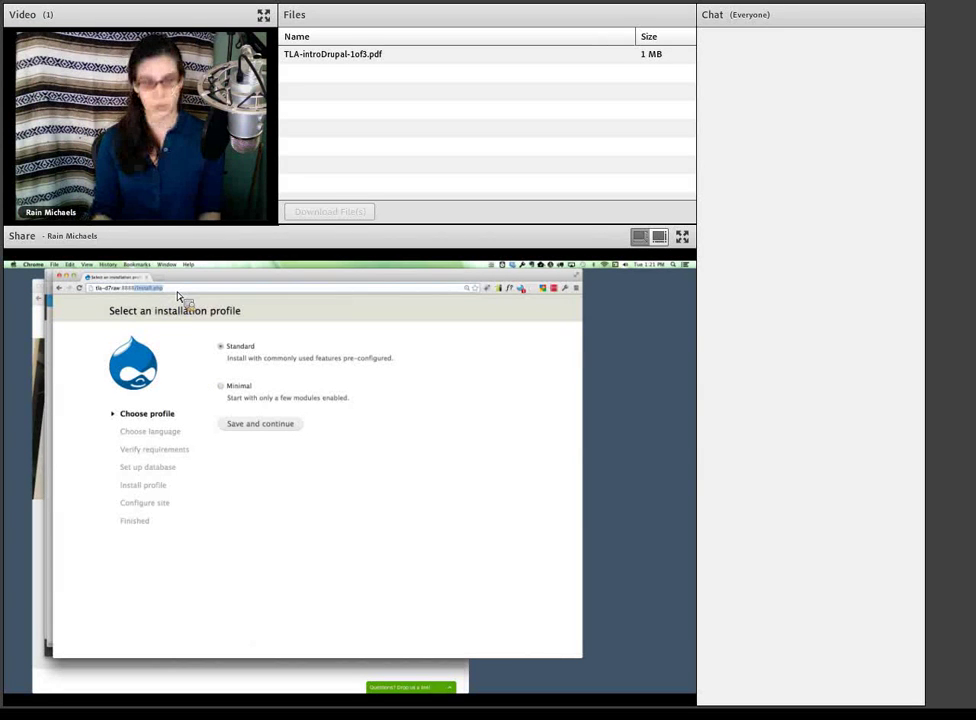
key(BackSpace)
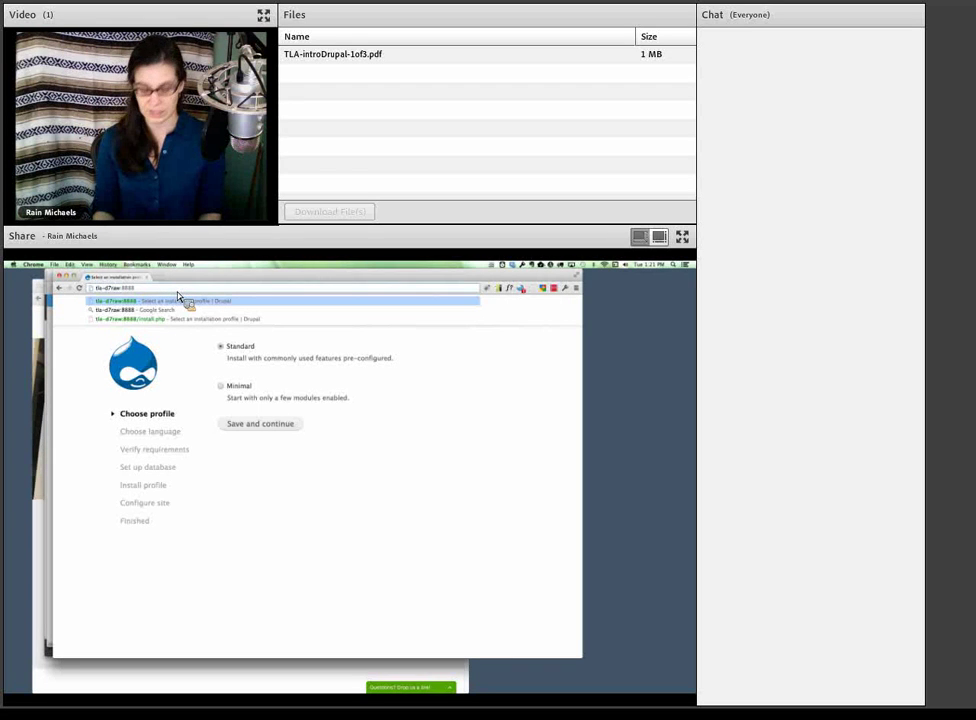
key(Return)
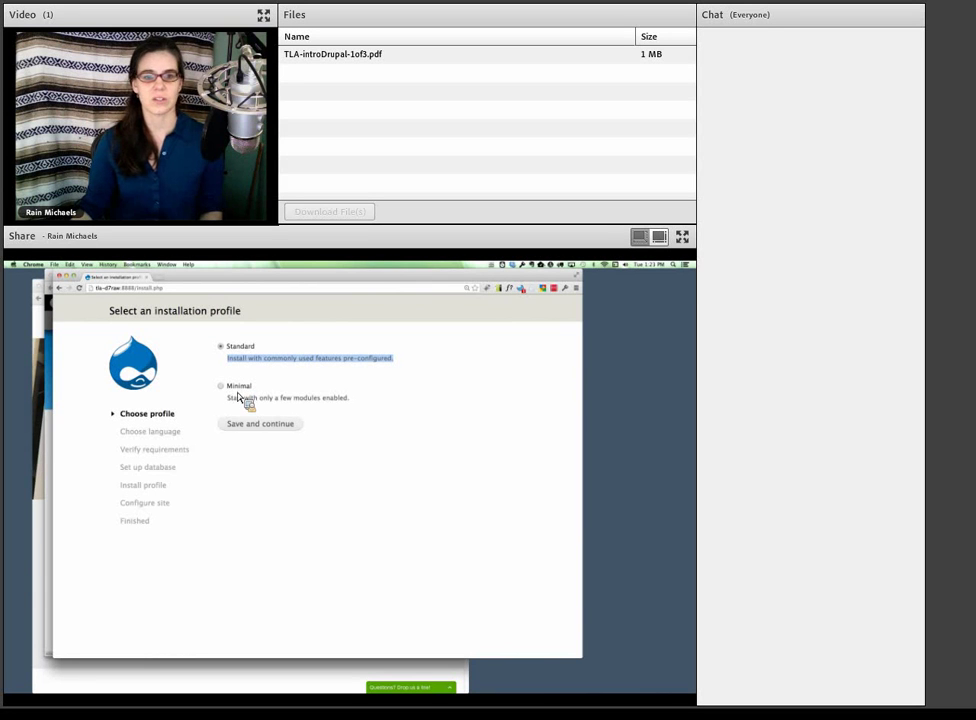
click(259, 429)
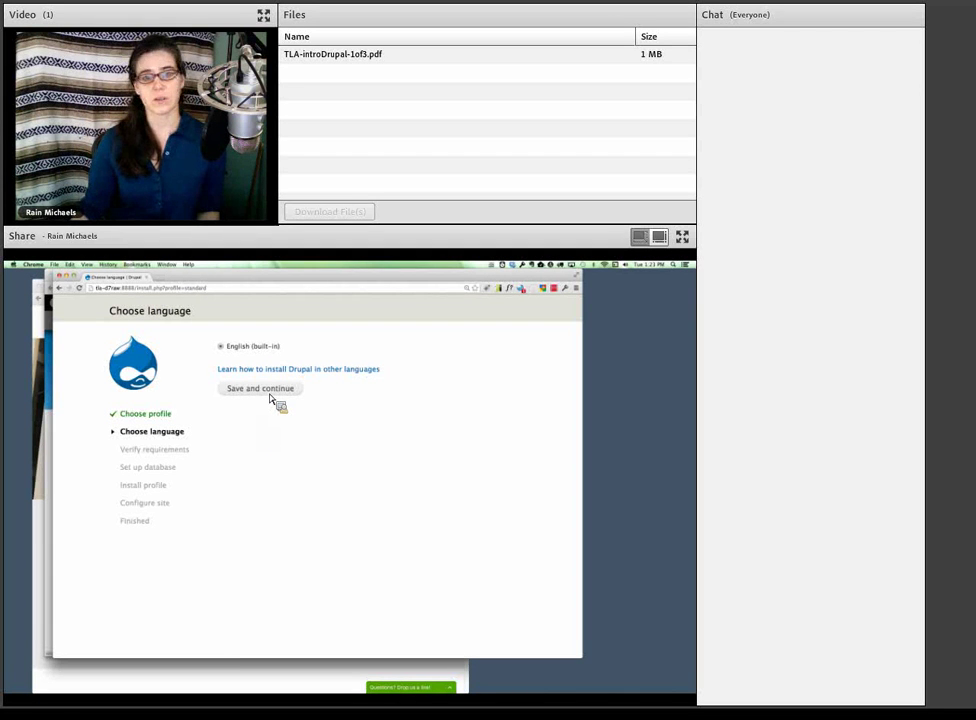
drag(286, 349, 230, 349)
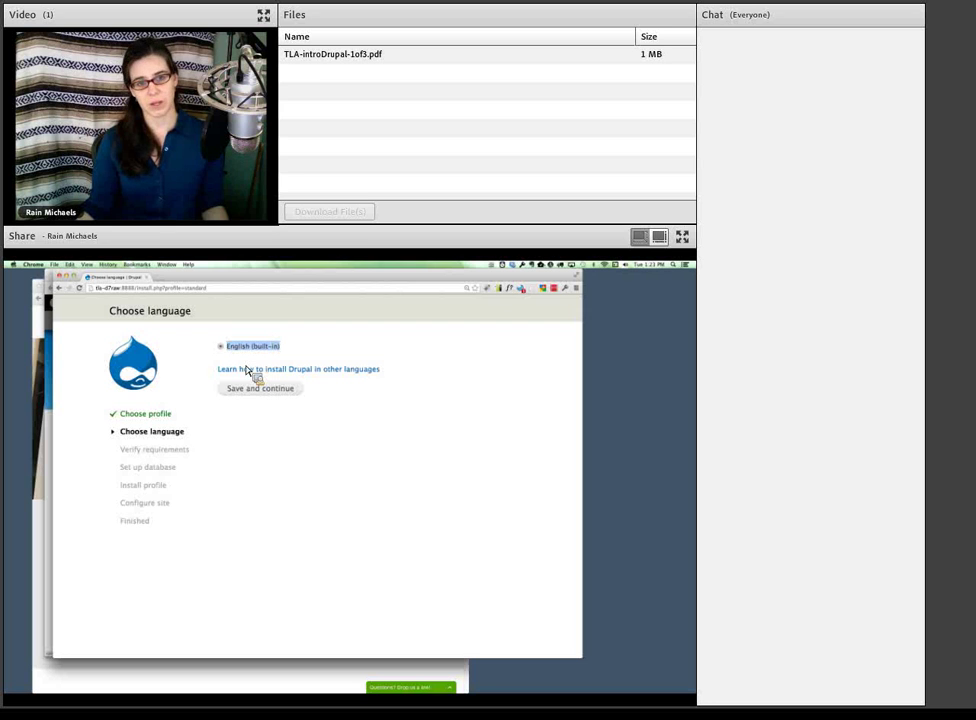
click(283, 440)
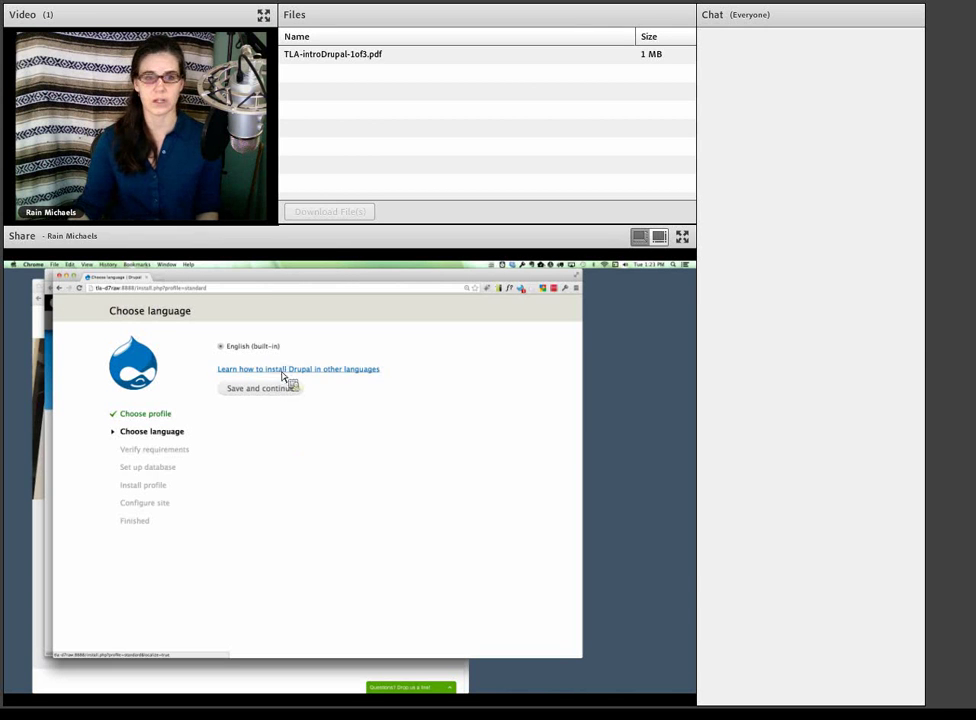
- Keep English, then highlight the Settings file and File system requirement errors
click(276, 391)
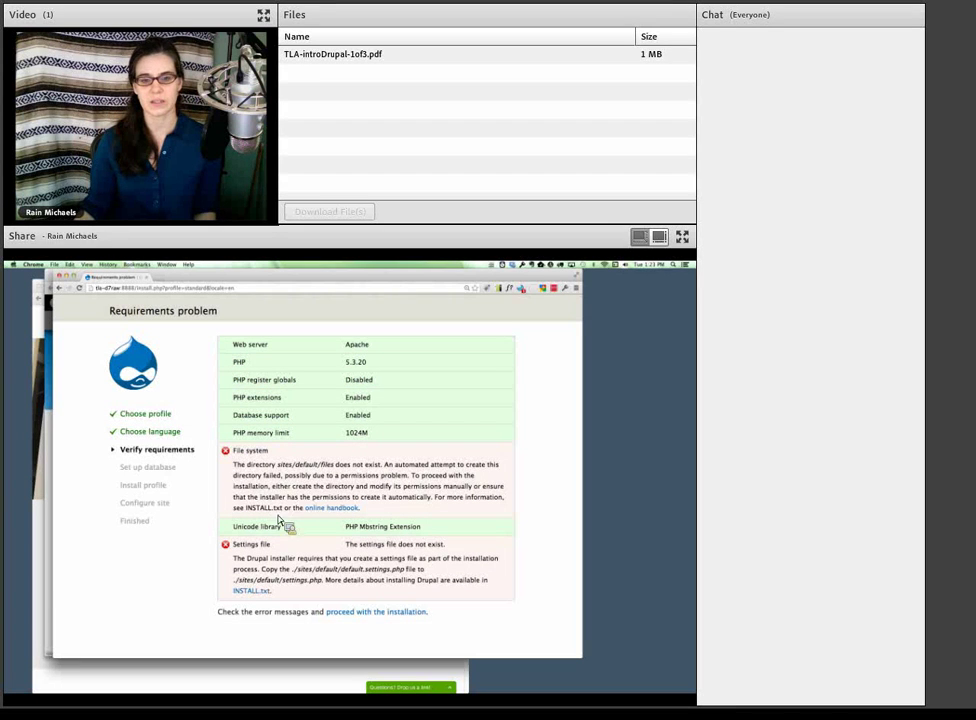
drag(234, 546, 268, 549)
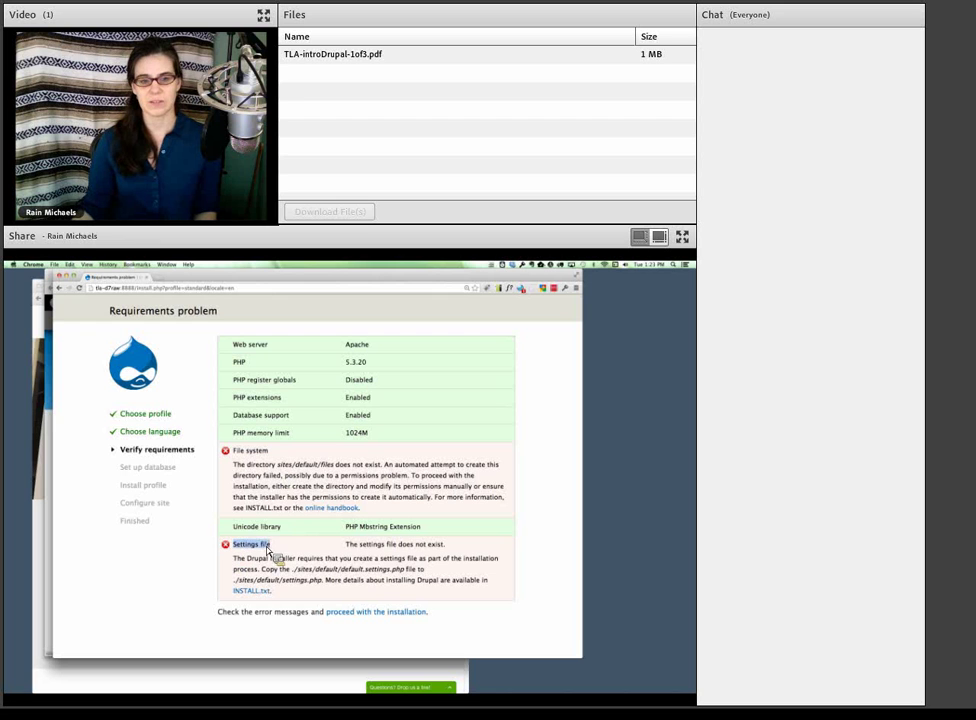
click(261, 451)
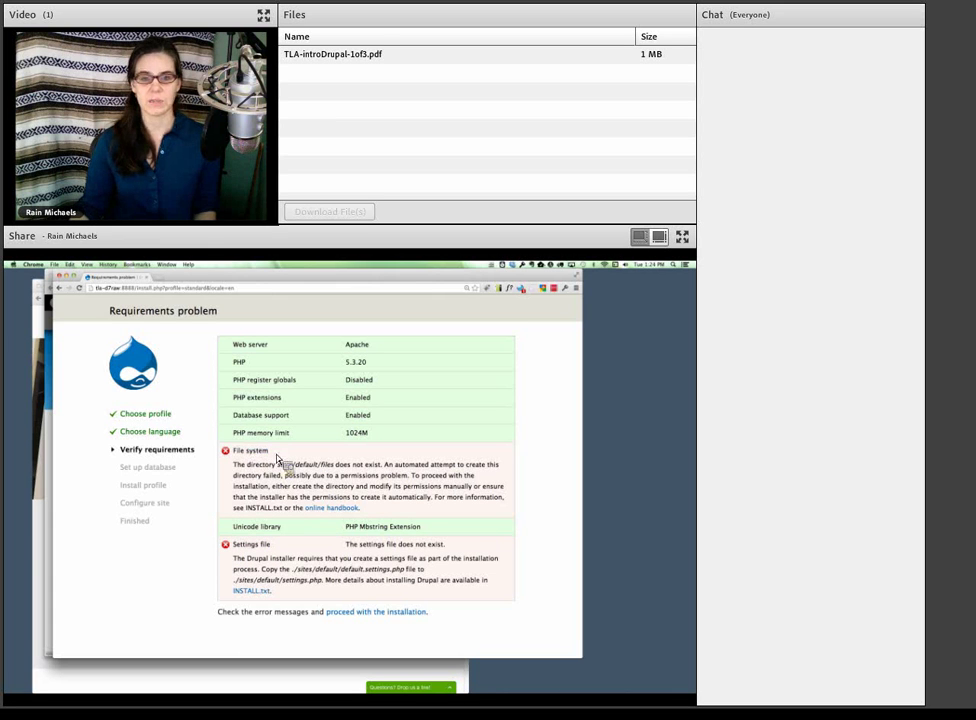
drag(278, 459, 234, 452)
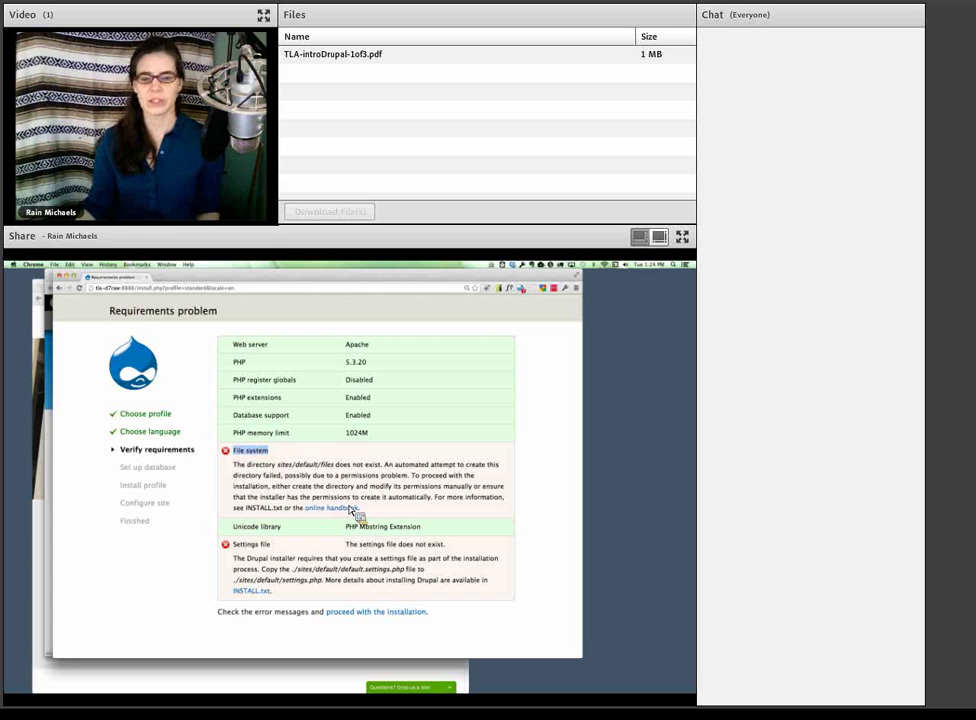
click(256, 461)
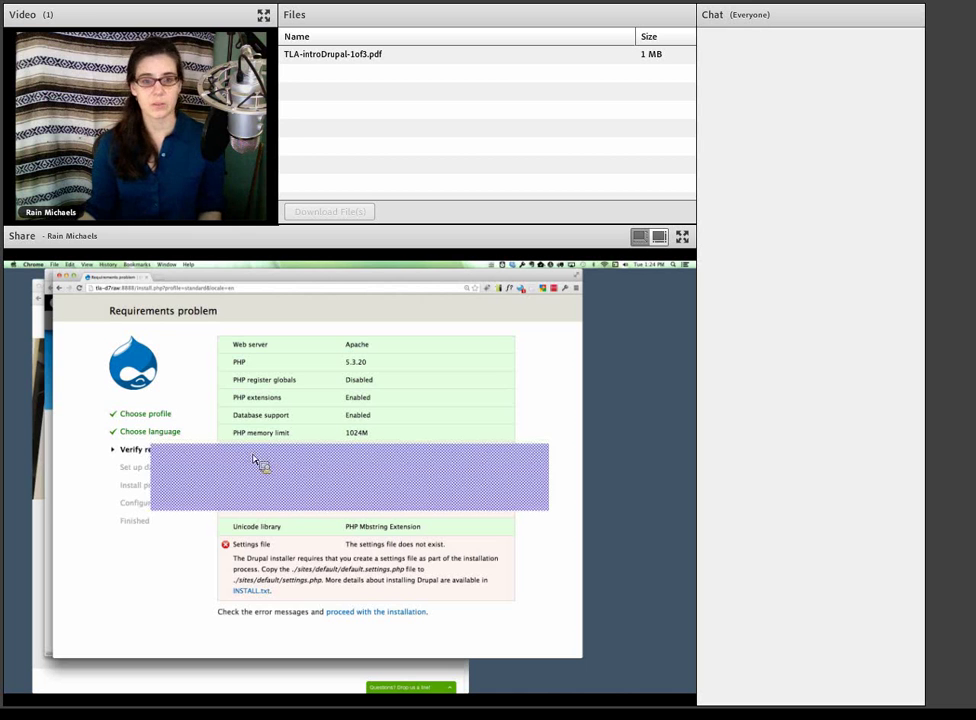
- In the d7raw folder, preview INSTALL.mysql.txt and then open the sites folder
key(super+Tab)
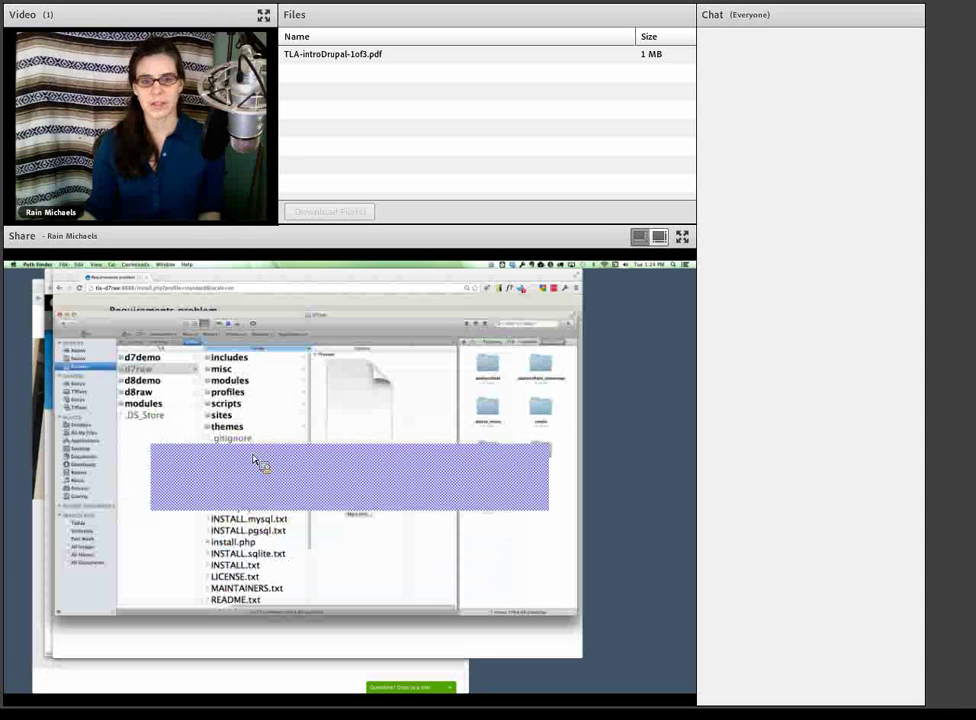
scroll(268, 500, down, 1)
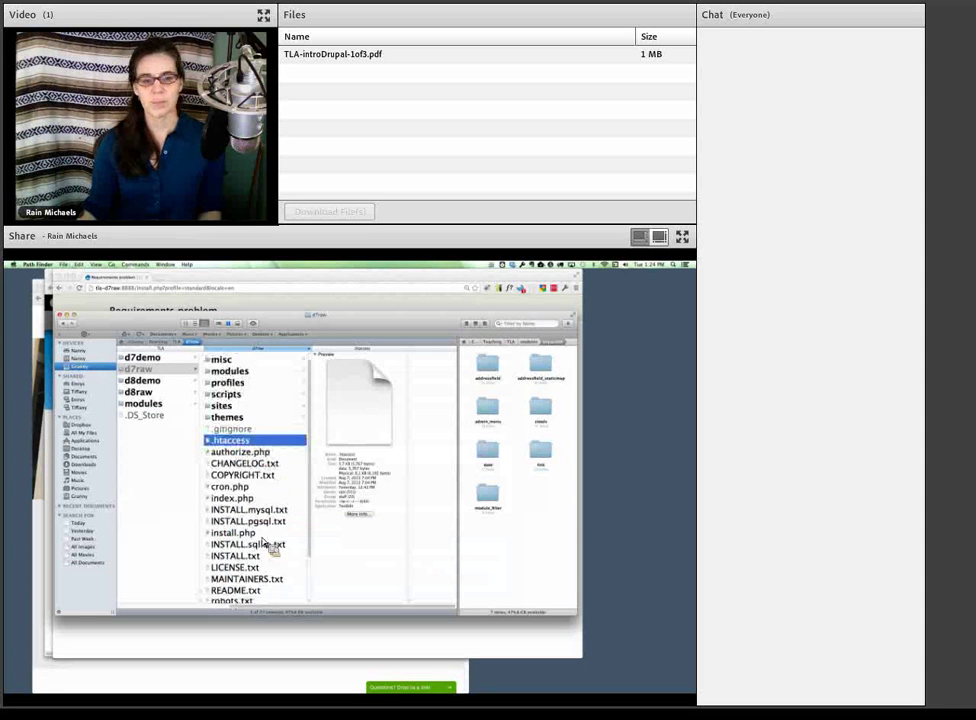
scroll(268, 540, up, 1)
click(265, 523)
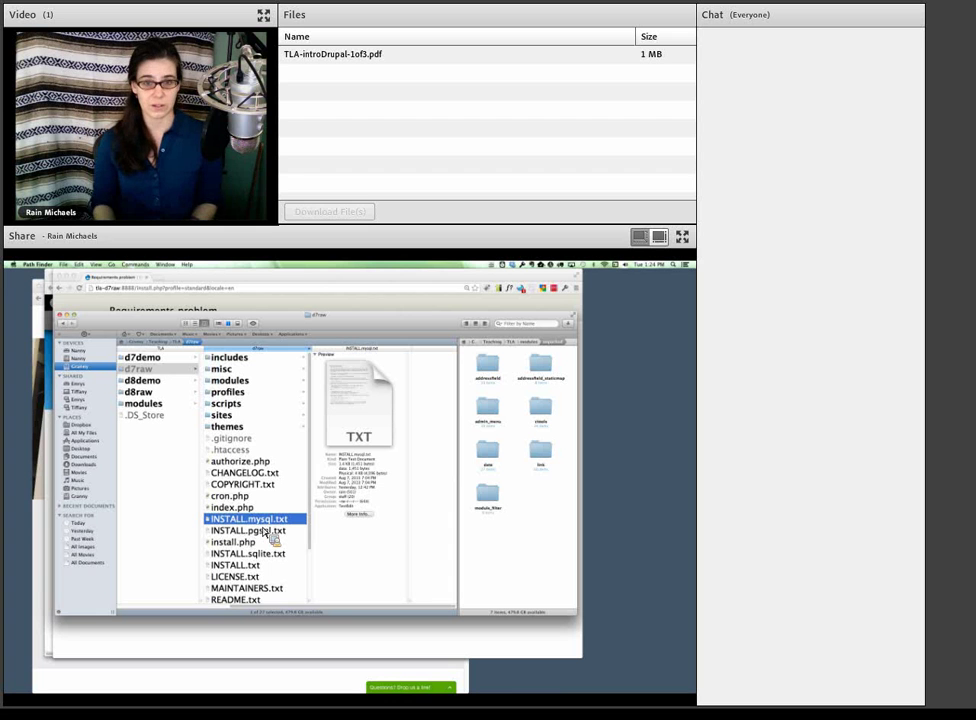
click(239, 420)
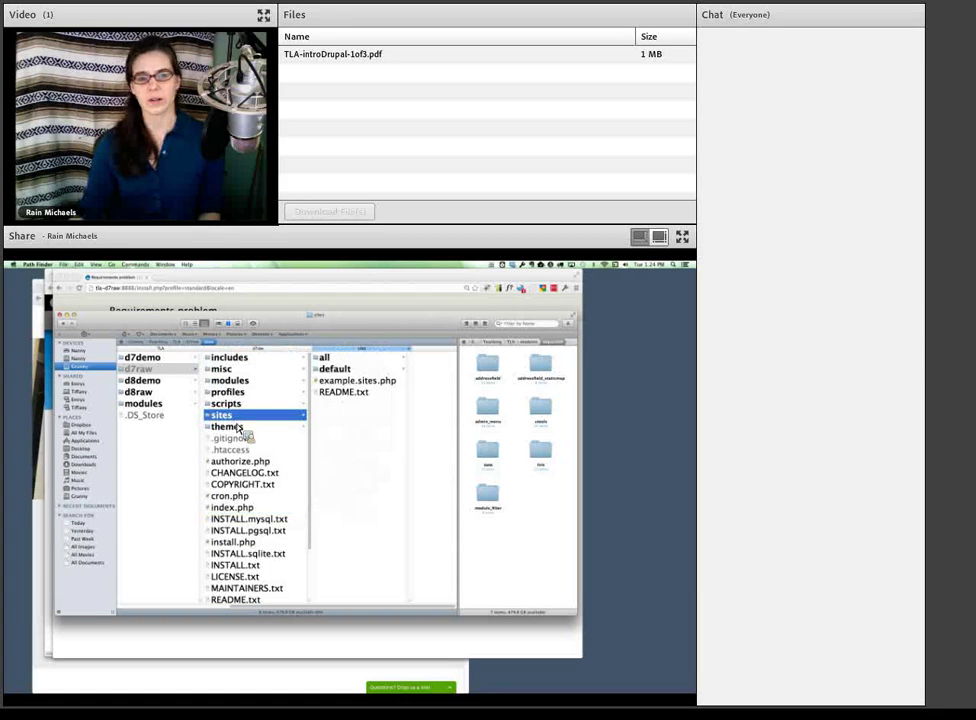
- Open sites/default to reveal default.settings.php and nudge the file browser window
drag(240, 430, 220, 421)
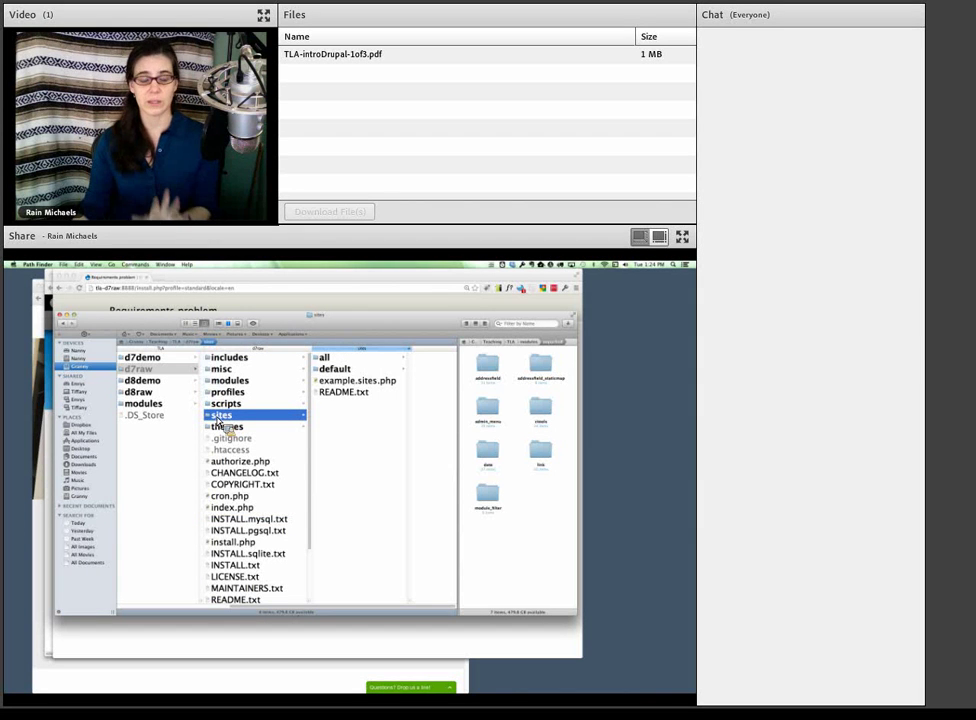
drag(220, 421, 271, 384)
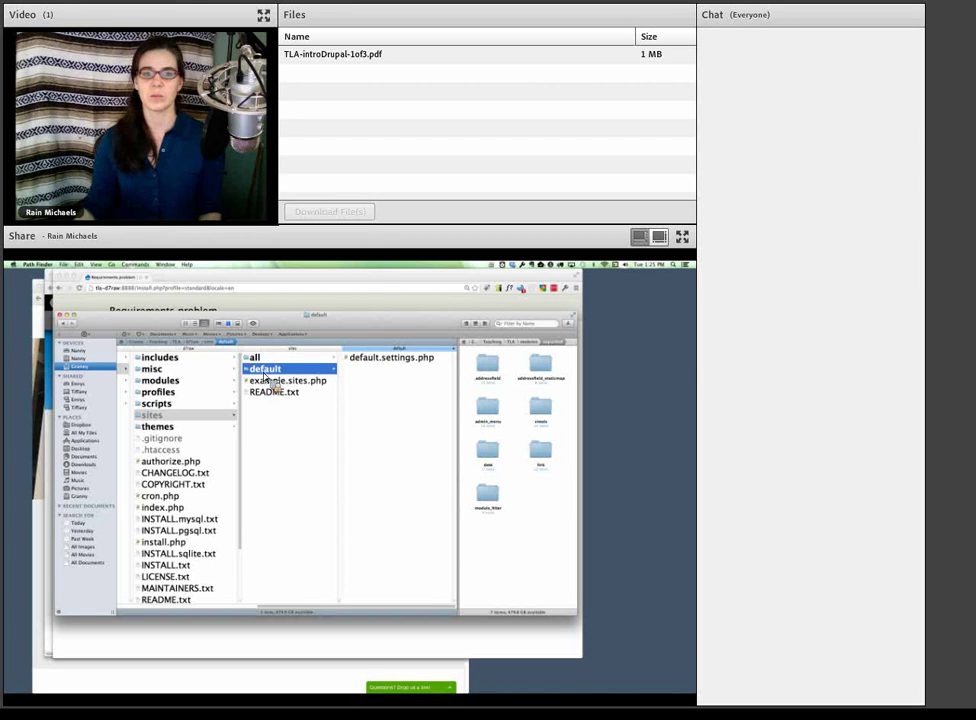
drag(257, 314, 274, 321)
- Note the required sites/default/files path, then create a 'files' folder inside sites/default
click(278, 312)
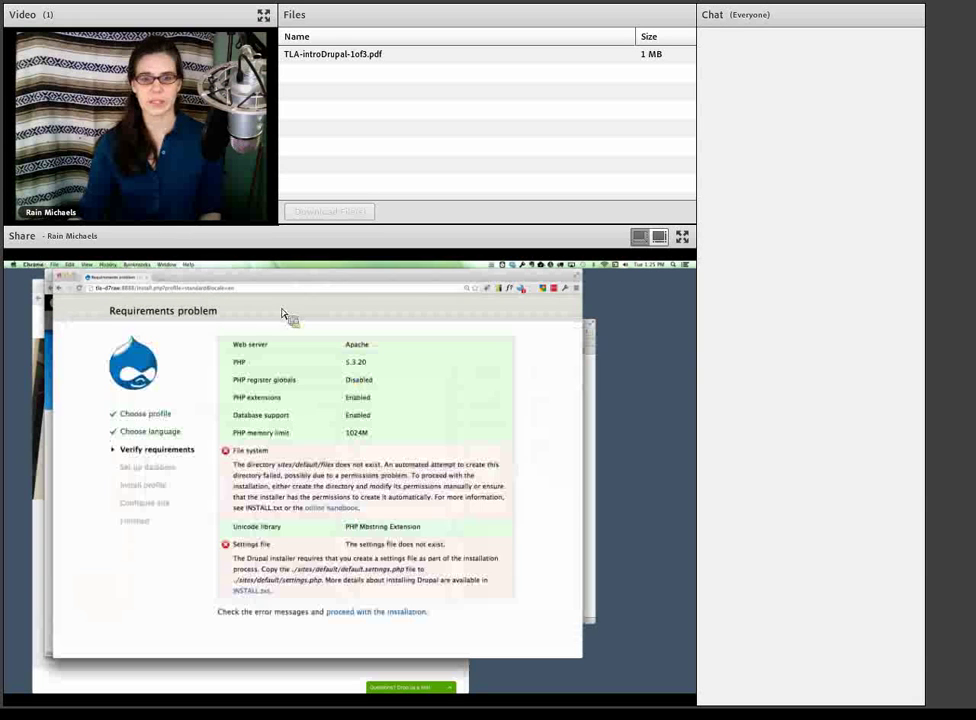
drag(277, 465, 338, 469)
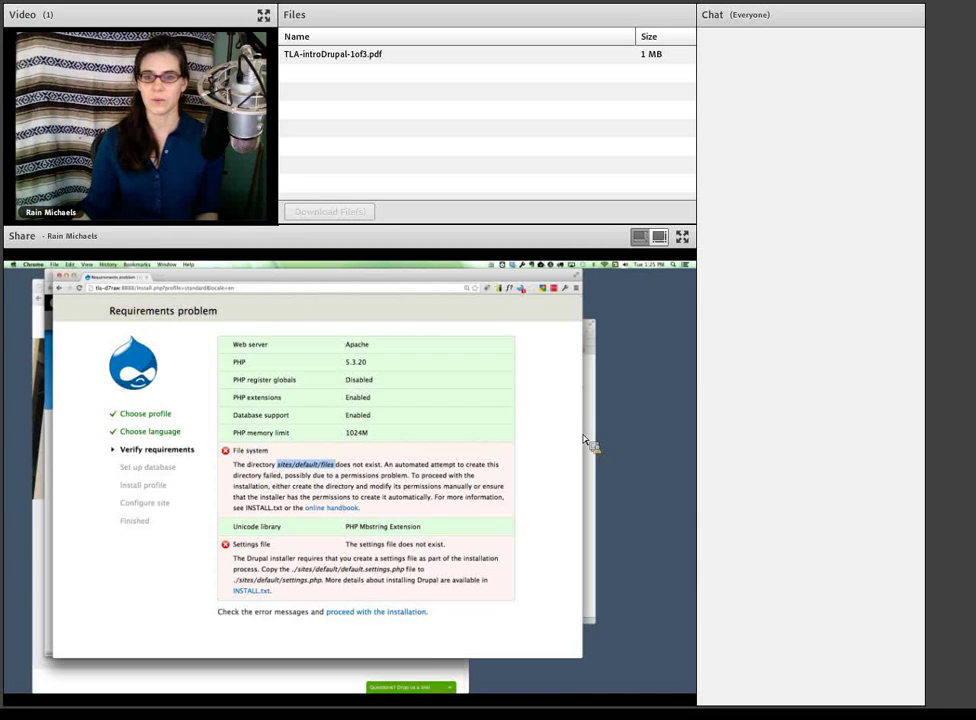
key(super+Tab)
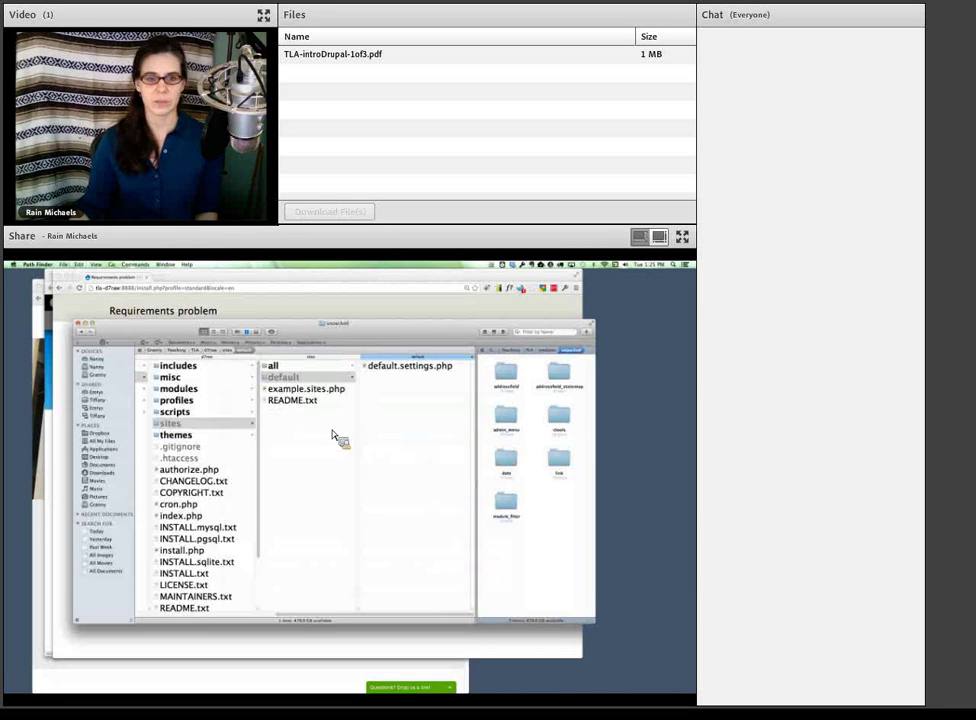
click(295, 377)
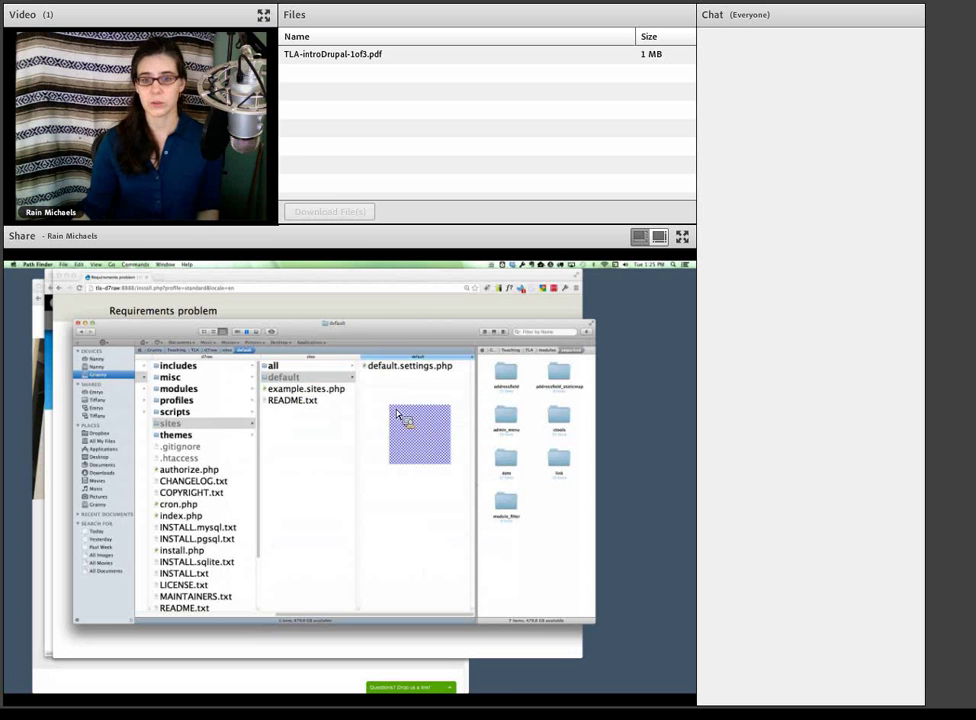
key(super+shift+n)
text(files)
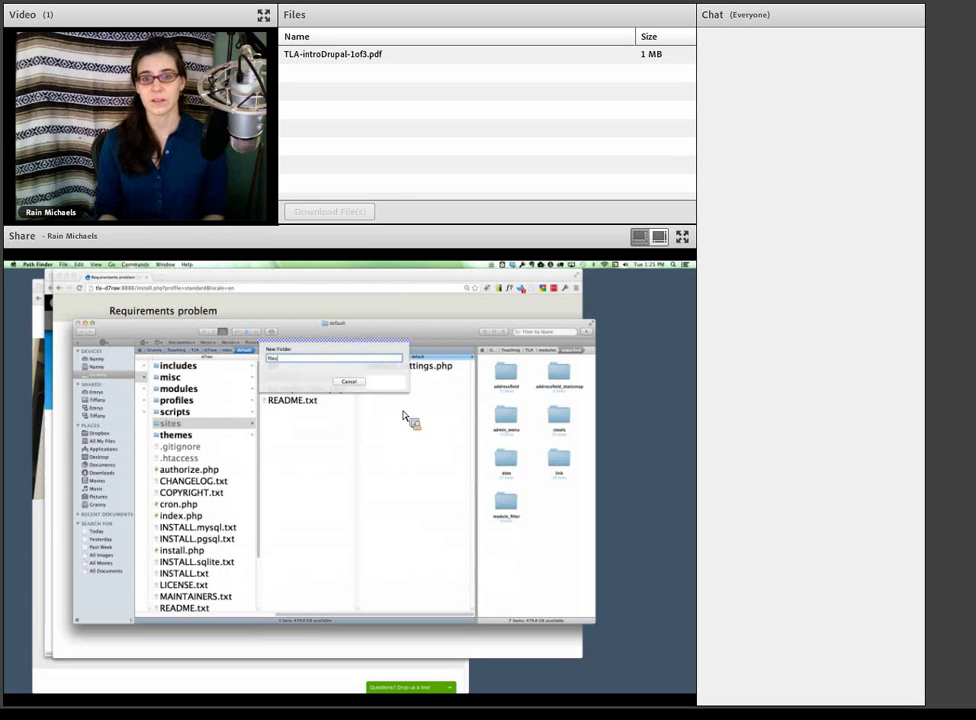
key(Return)
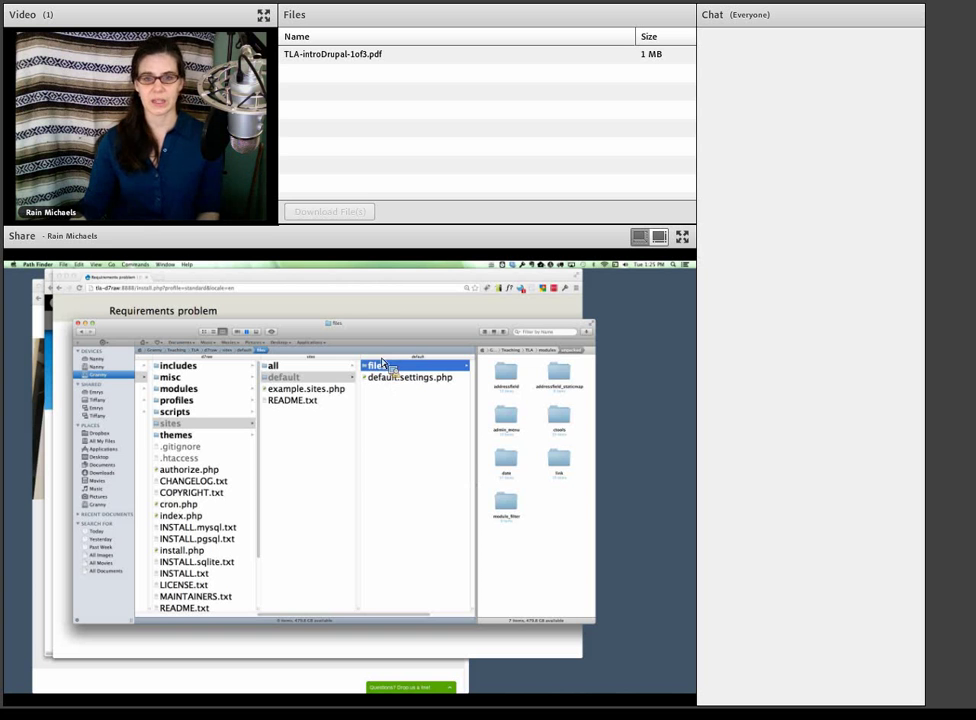
click(378, 313)
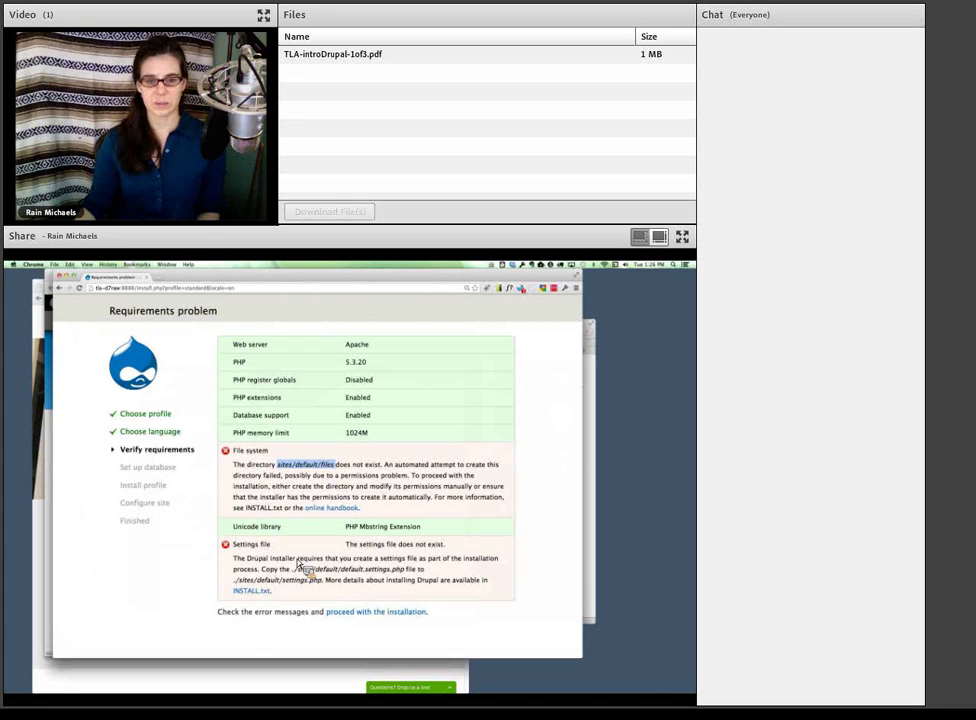
- Rename the copy of default.settings.php to settings.php in sites/default
drag(233, 557, 420, 597)
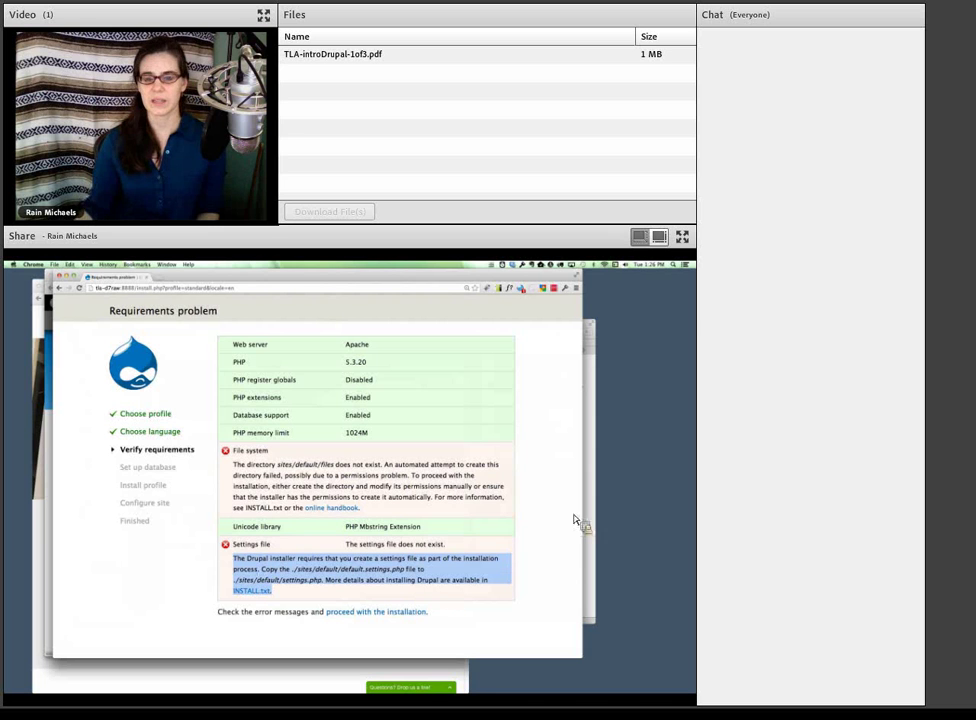
mouse_move(579, 527)
mouse_down()
mouse_move(593, 536)
mouse_move(442, 504)
mouse_move(405, 388)
mouse_move(427, 392)
mouse_move(452, 460)
mouse_move(447, 451)
mouse_up()
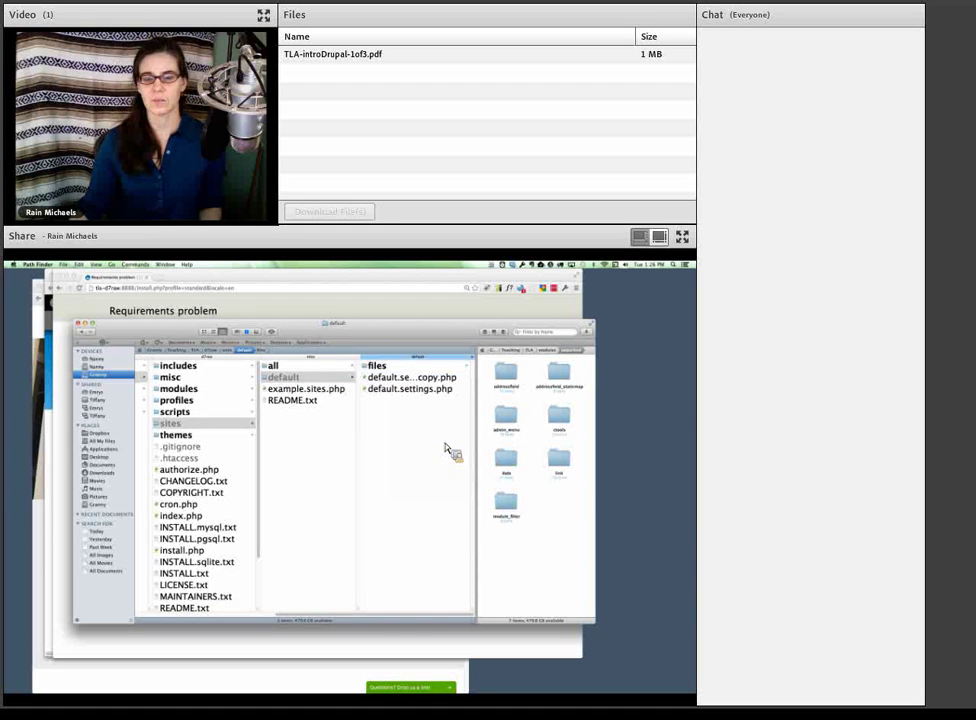
click(425, 379)
click(343, 388)
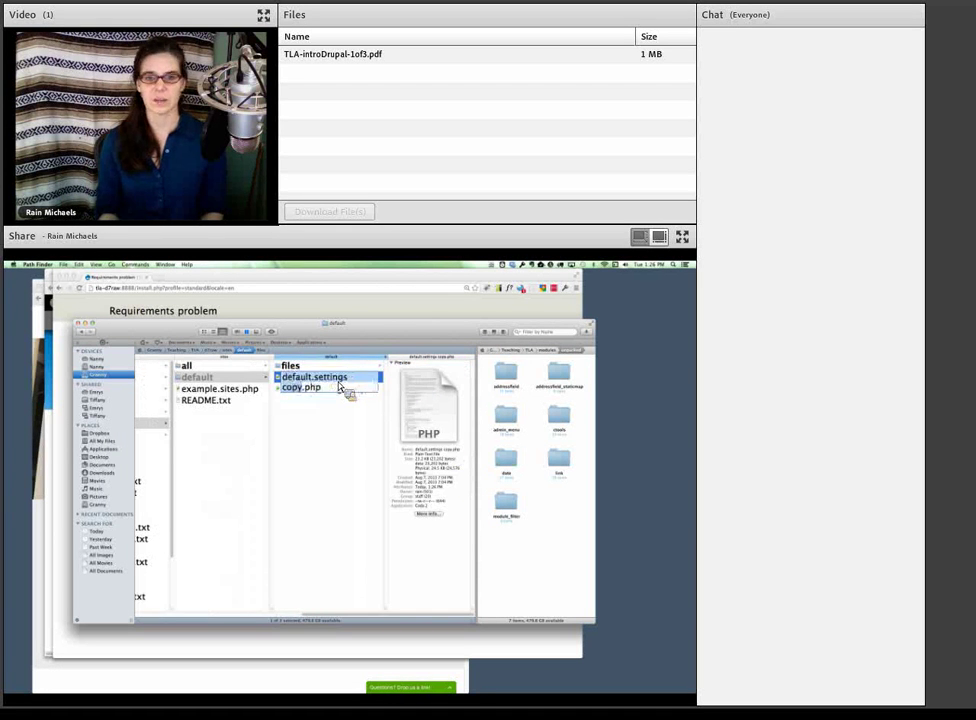
text(settings)
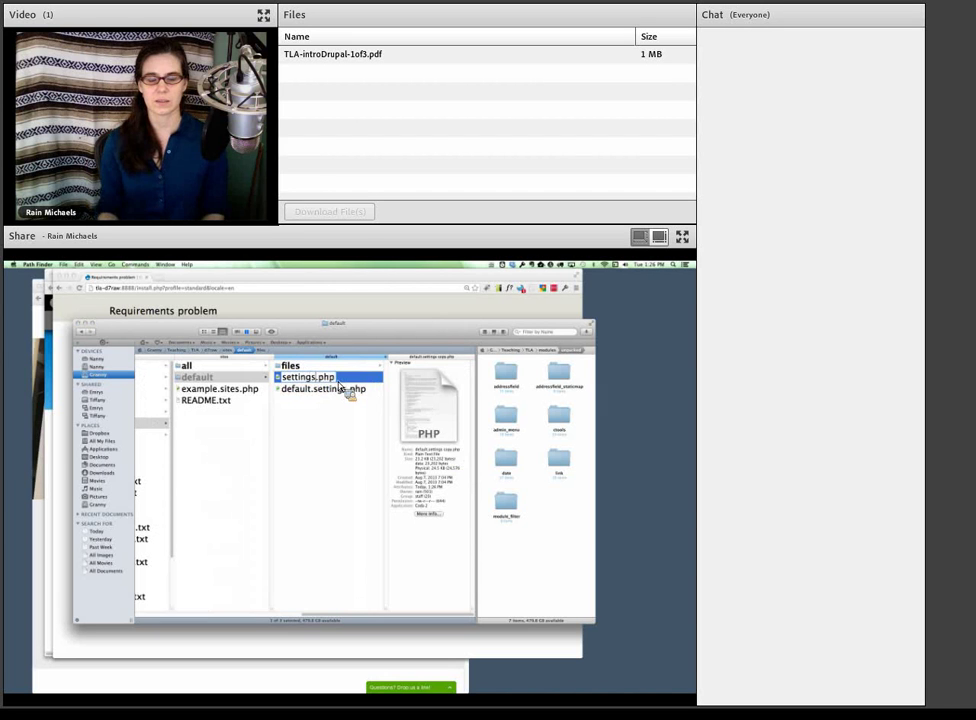
key(Return)
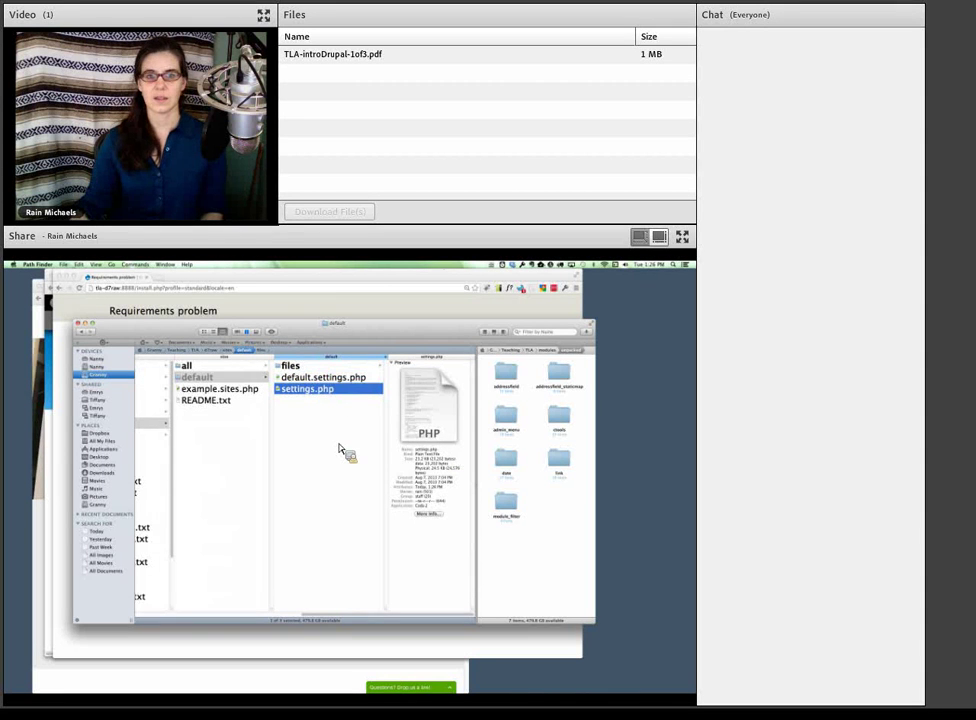
click(325, 305)
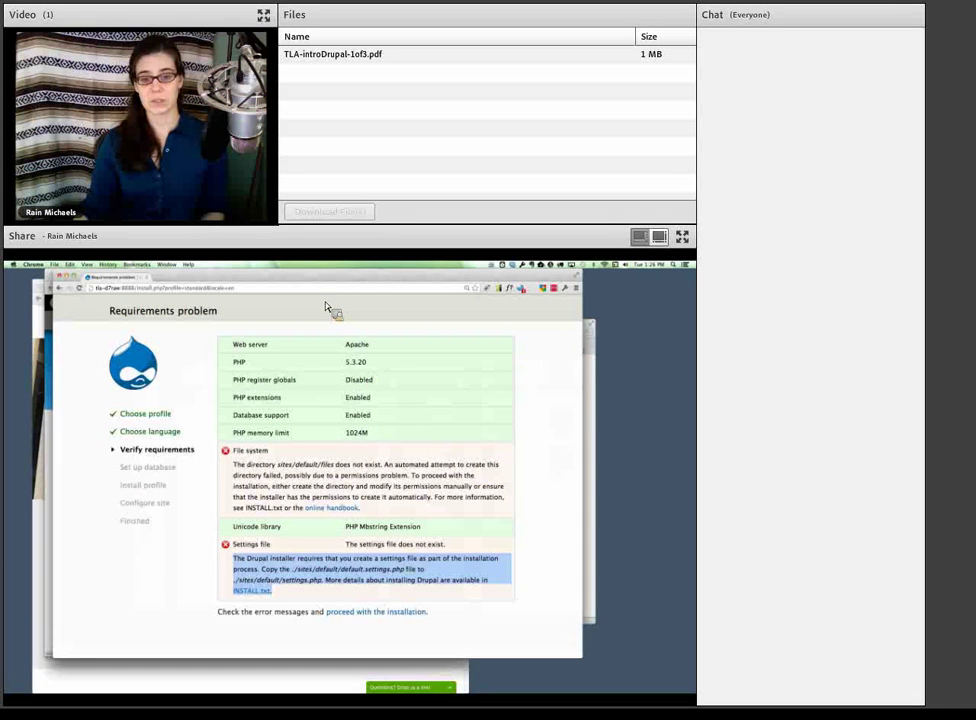
- Reload the requirements check and highlight the not-writable files directory and settings.php messages
key(super+r)
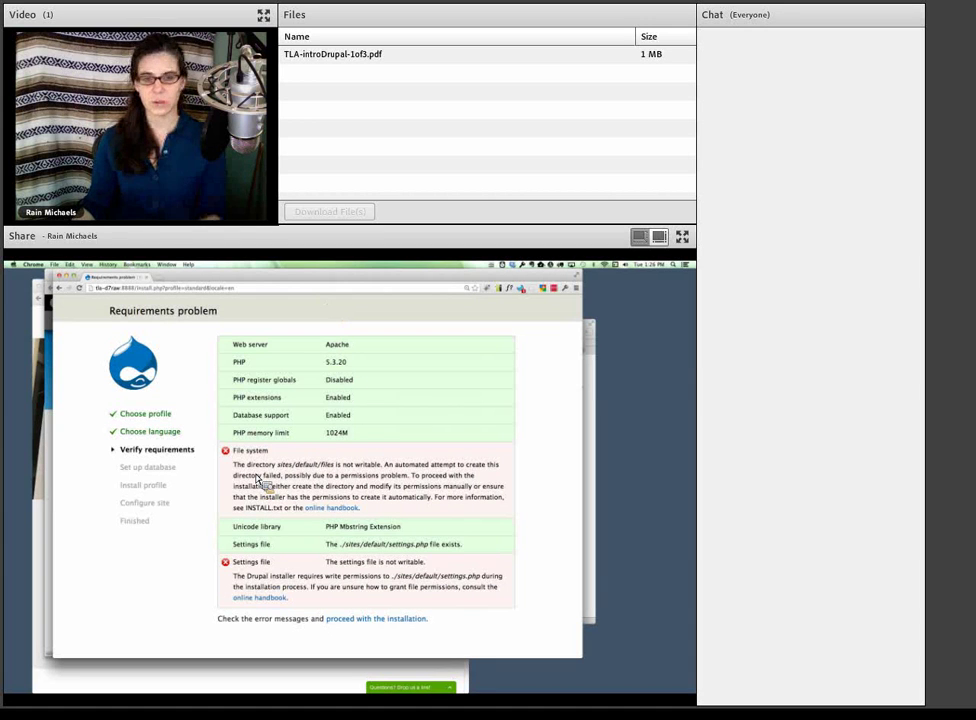
drag(233, 464, 382, 472)
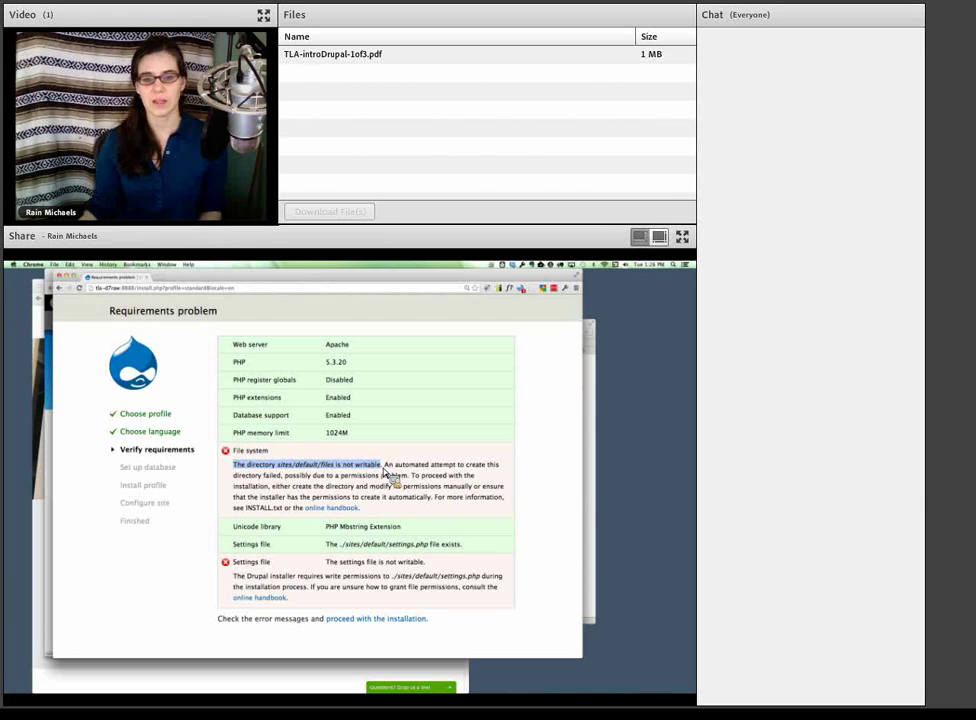
drag(234, 577, 422, 600)
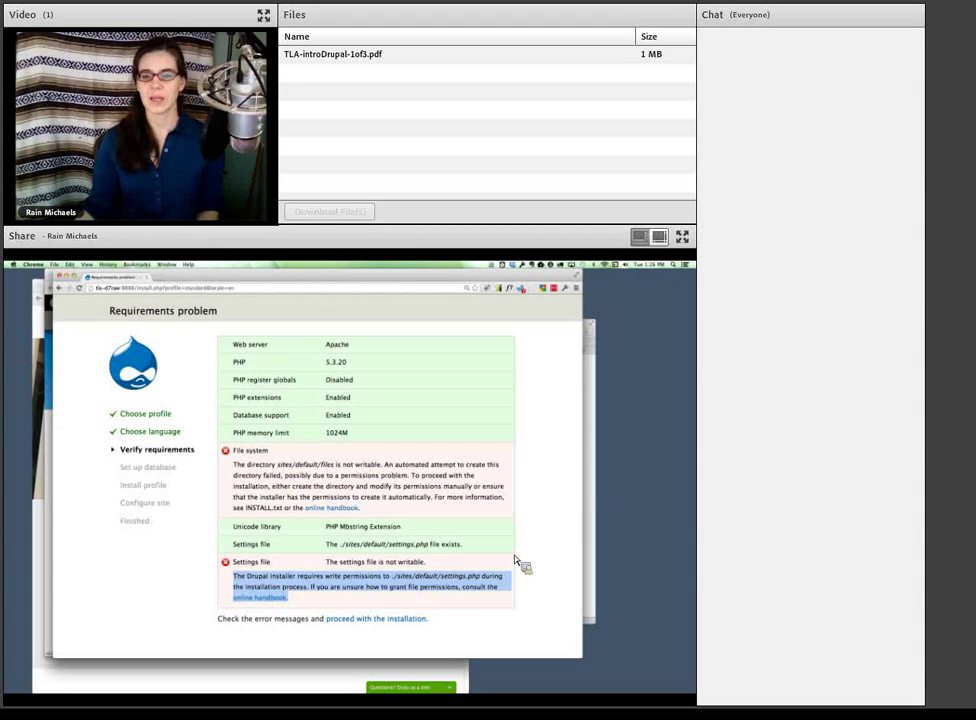
- Open the Get Info panel for the sites/default/files folder in Path Finder
key(super+Tab)
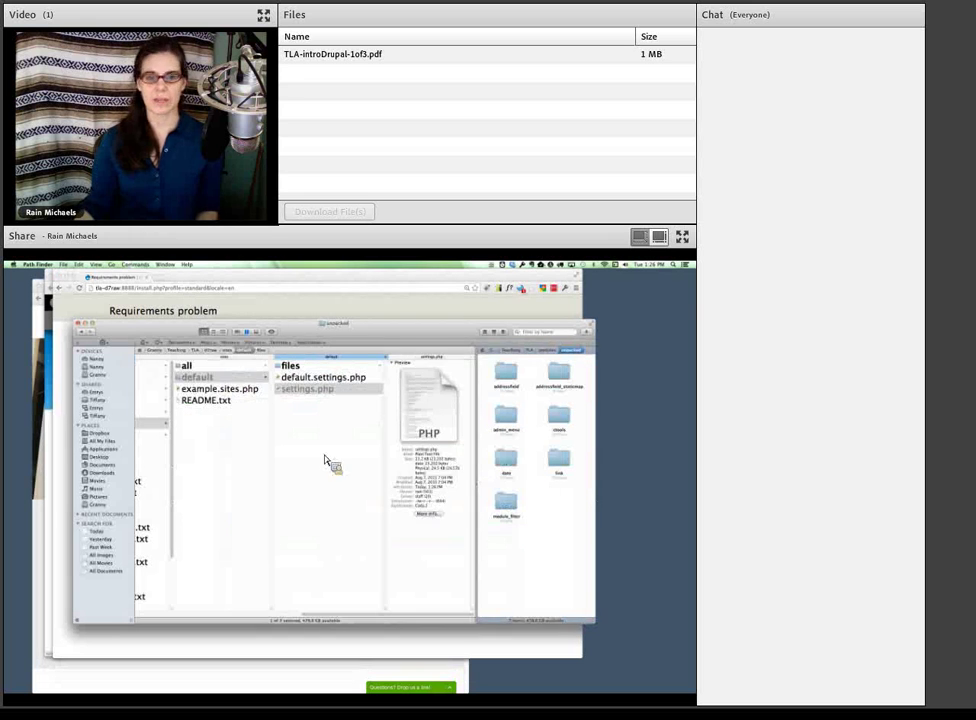
click(322, 458)
click(294, 366)
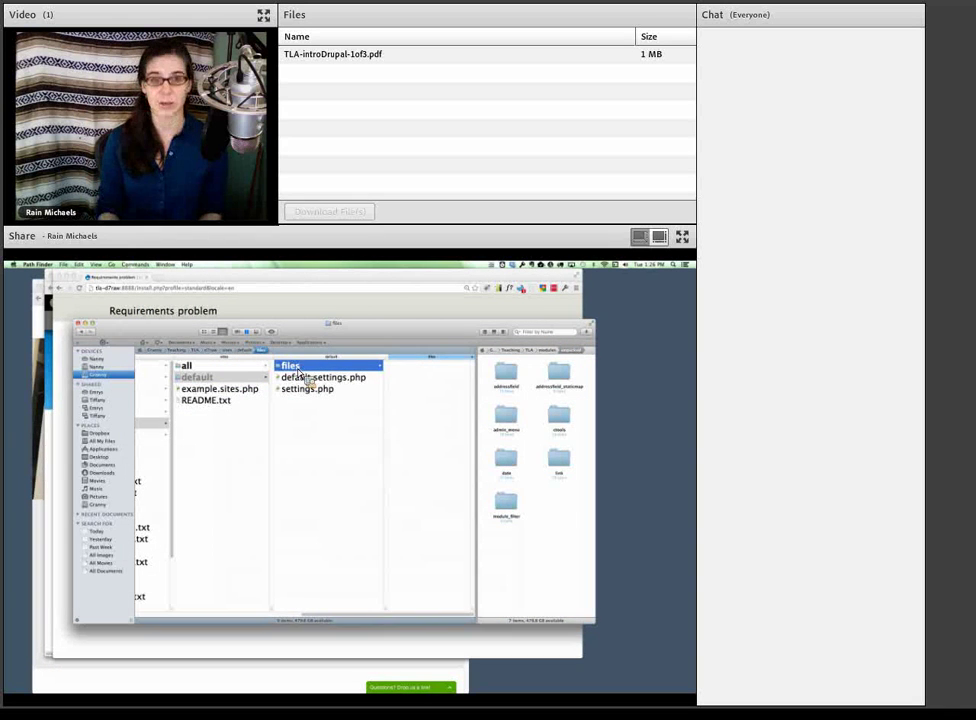
key(super+i)
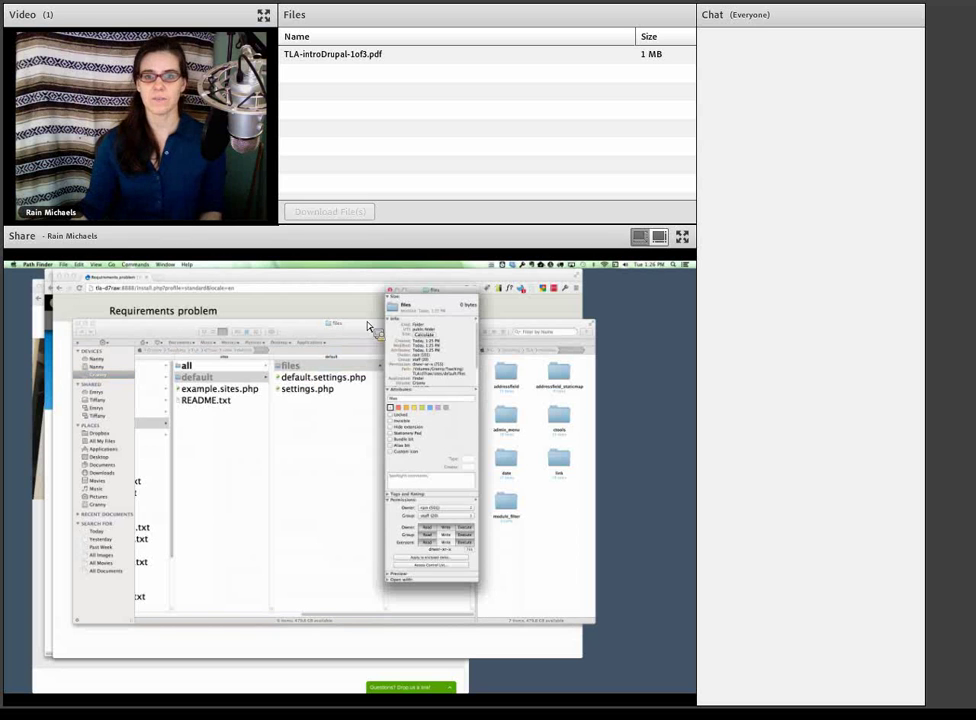
drag(410, 298, 369, 342)
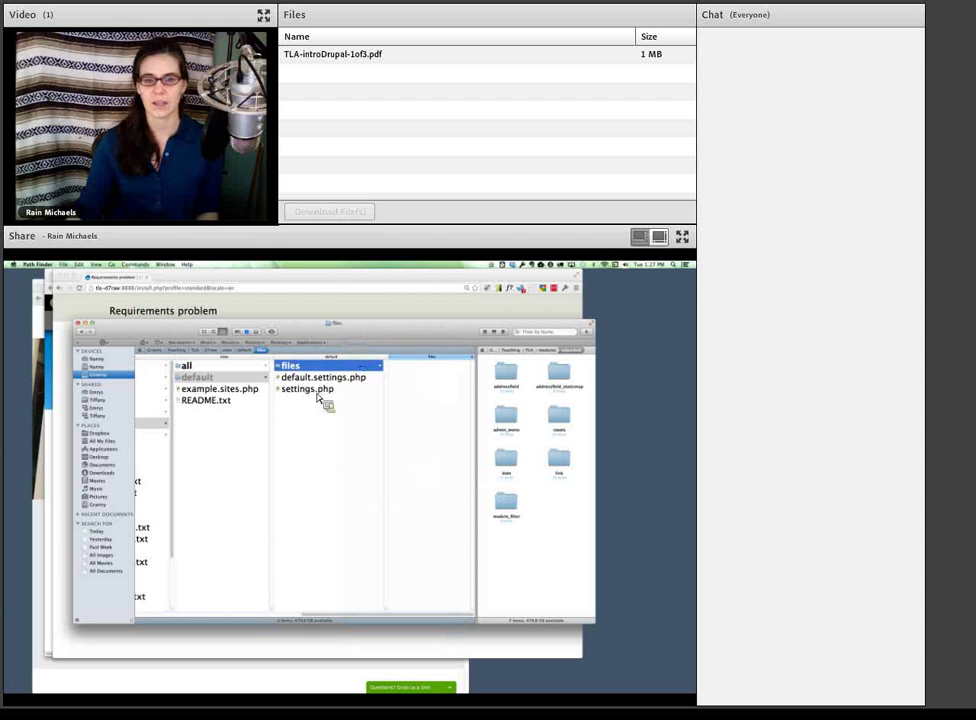
- Close the settings.php info panel and clear the selection in sites/default
drag(322, 395, 364, 332)
click(362, 330)
click(327, 475)
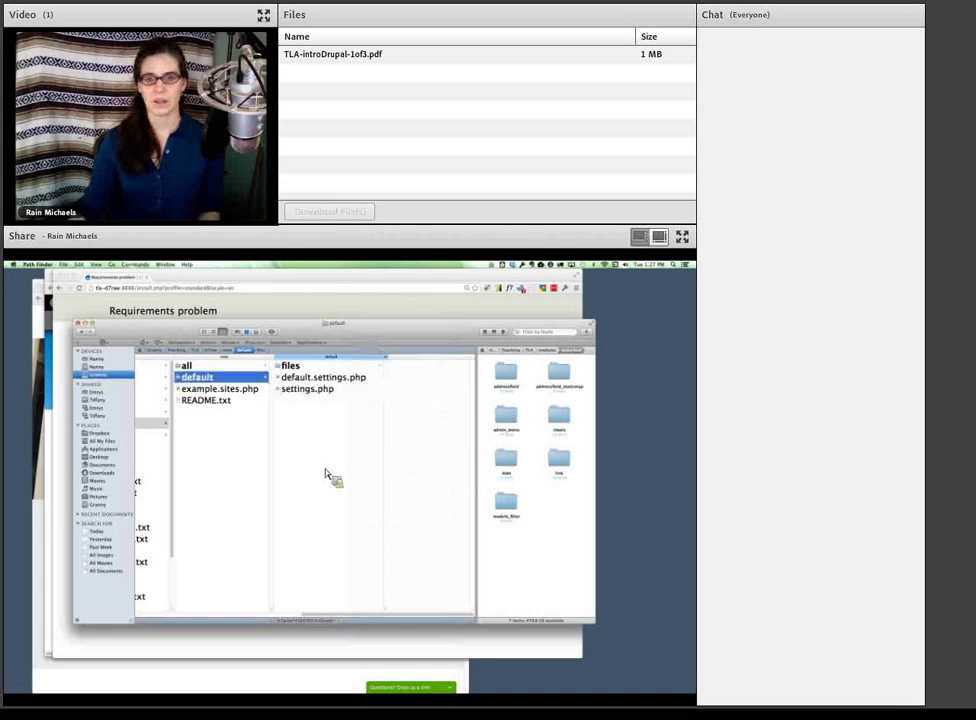
- Reload the Drupal installer in Chrome so requirements pass, then start on the Database name field
click(327, 303)
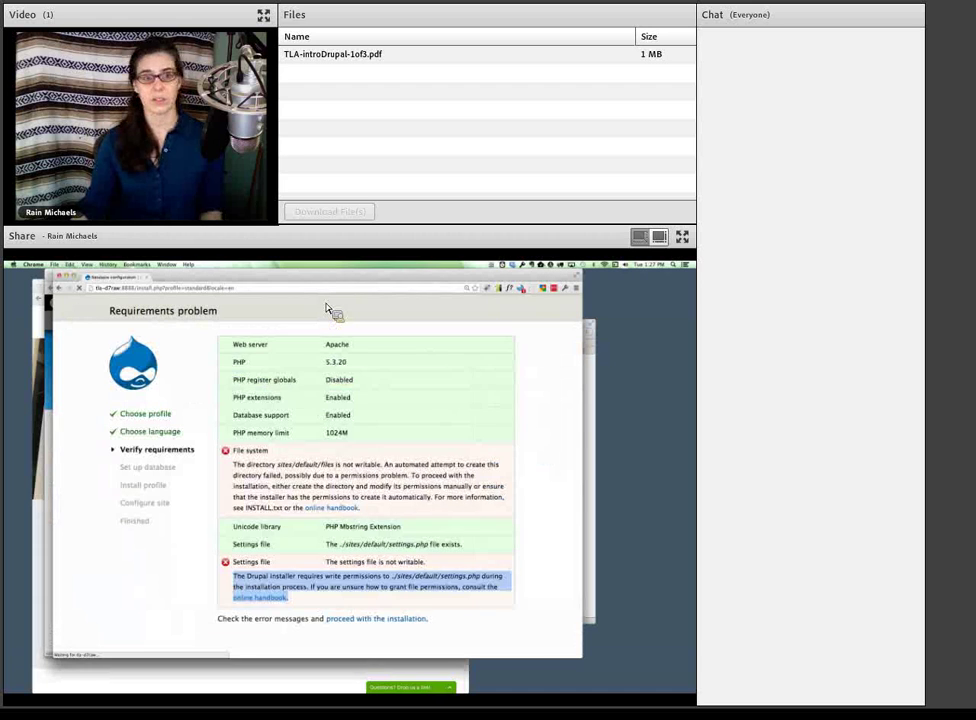
key(super+r)
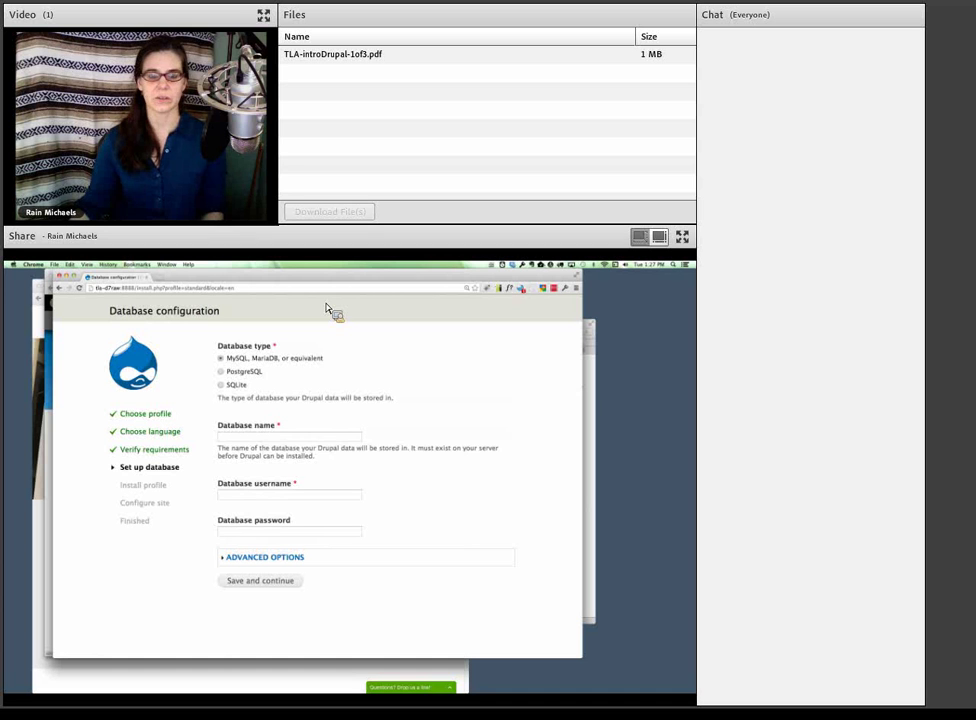
click(299, 439)
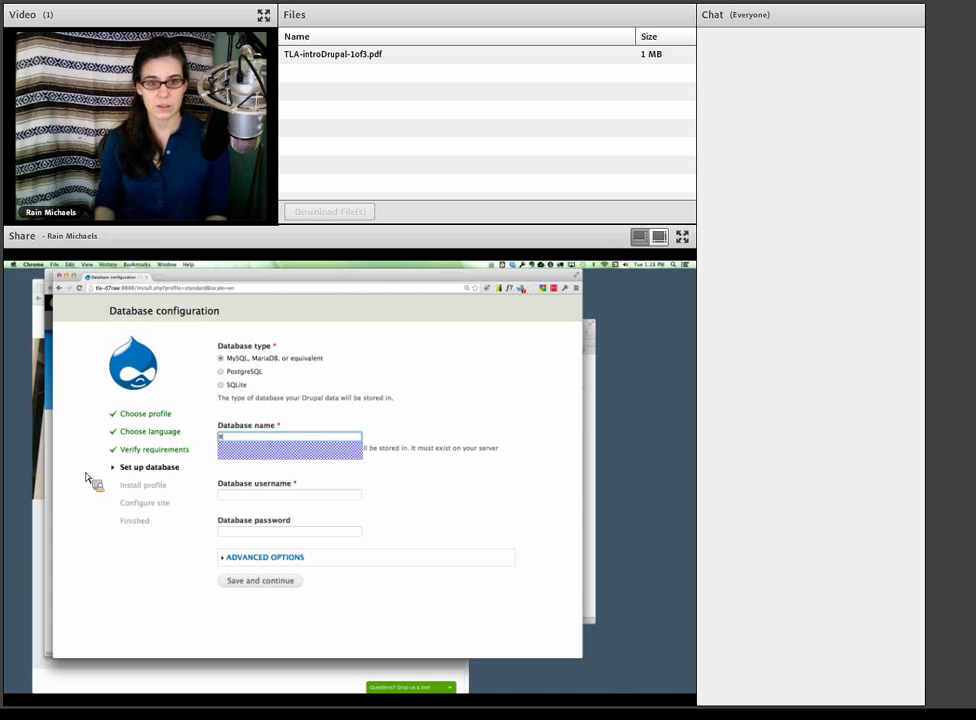
- Enter database name tla_d7raw and database username root
key(Down)
key(Tab)
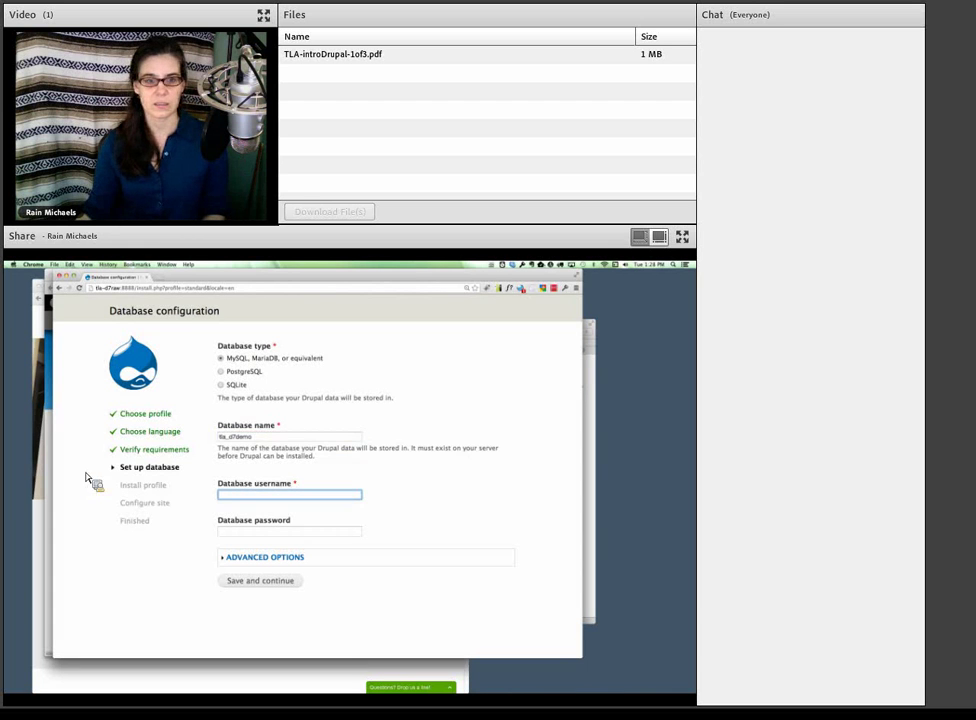
drag(230, 437, 272, 444)
text(d7ra)
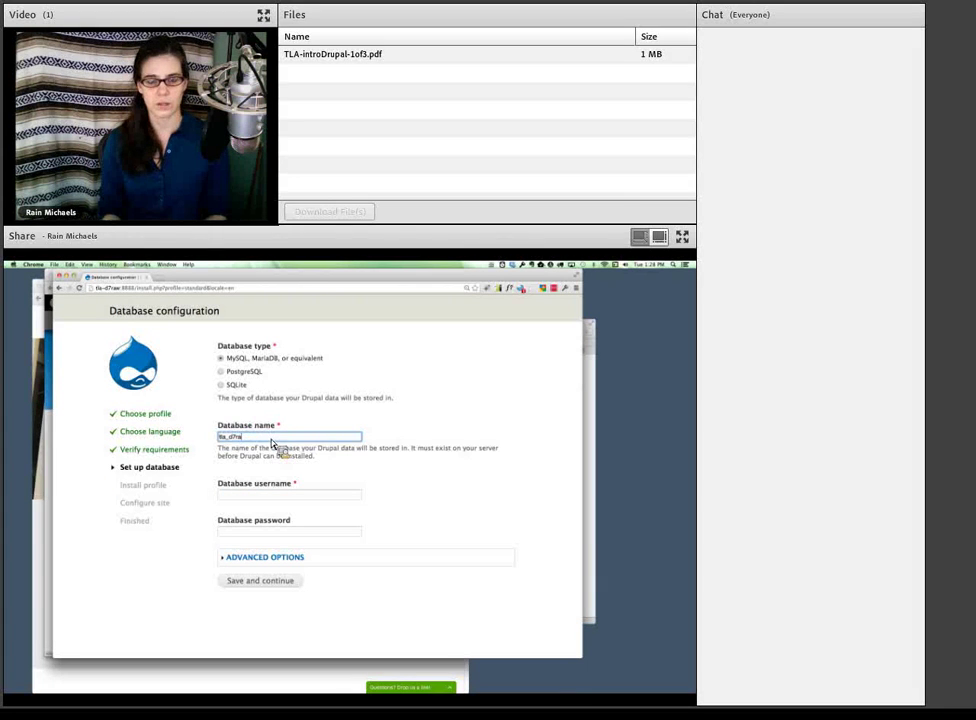
text(w)
key(Tab)
text(roo)
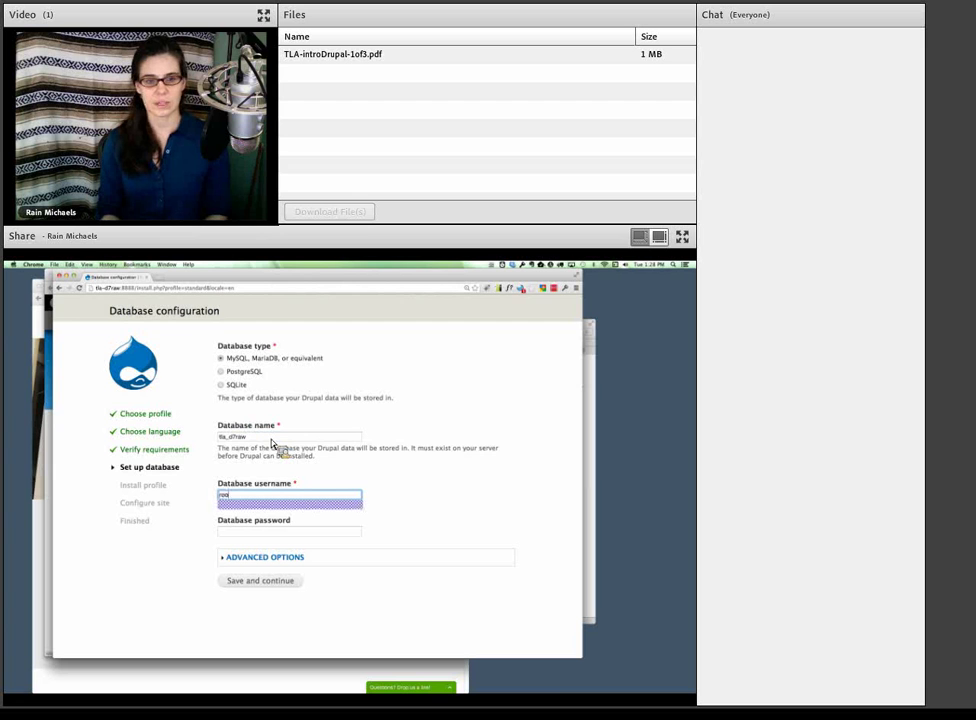
text(t)
key(Tab)
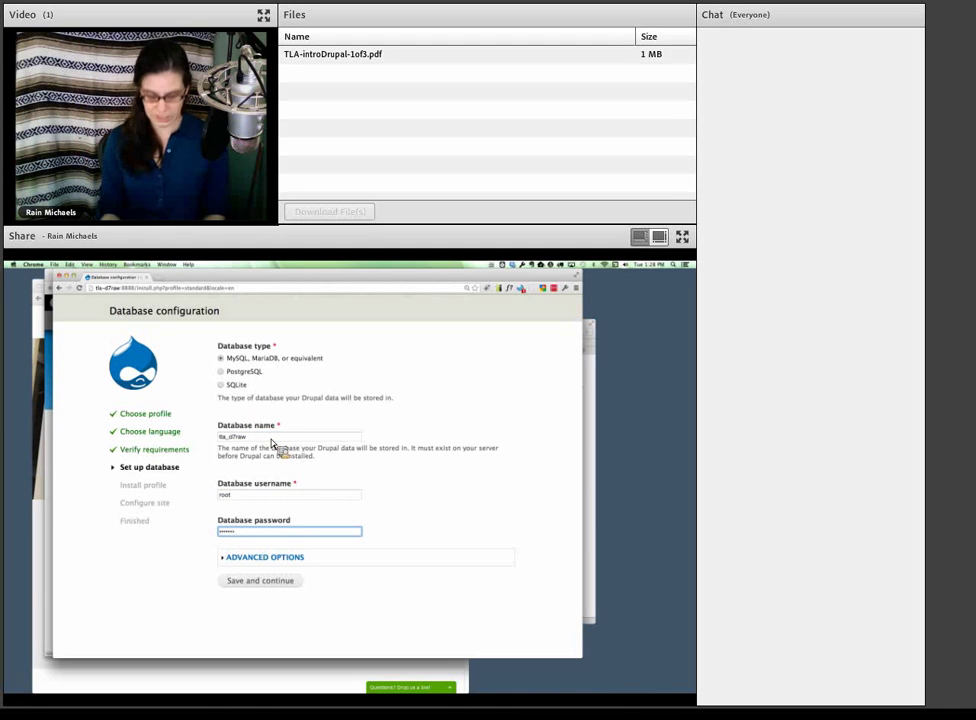
- Review the advanced options' table prefix, then save and continue to start installing
click(187, 560)
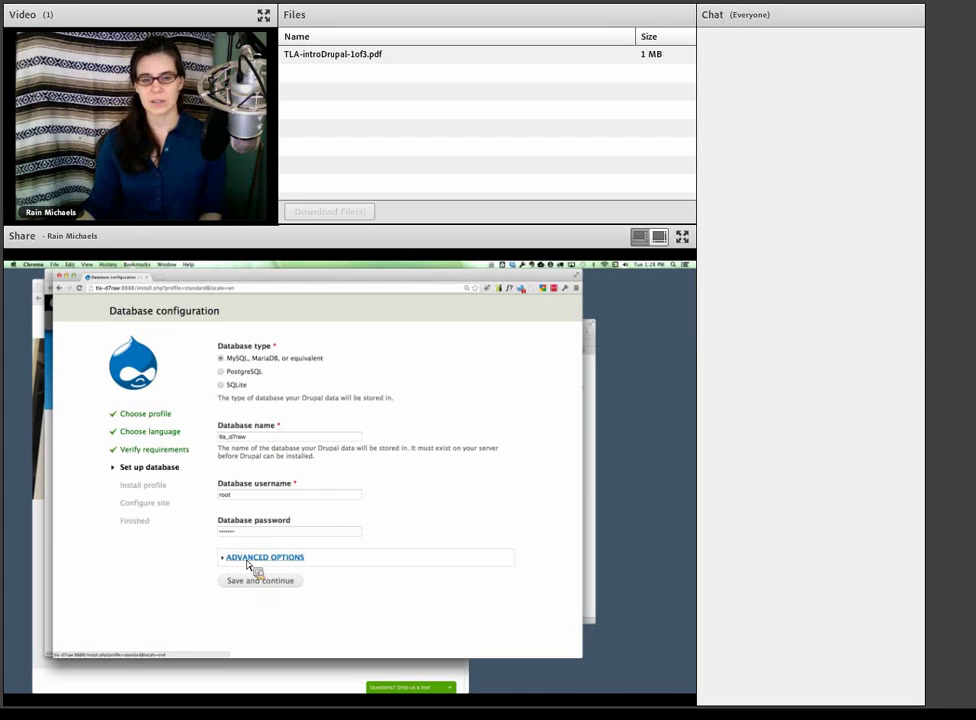
click(244, 559)
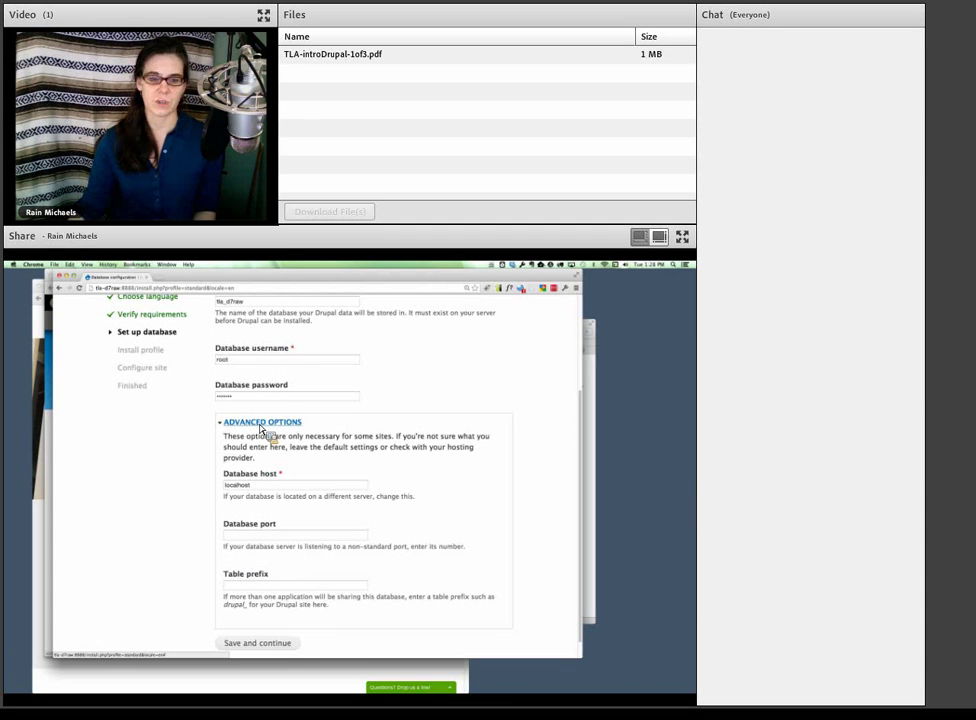
click(240, 585)
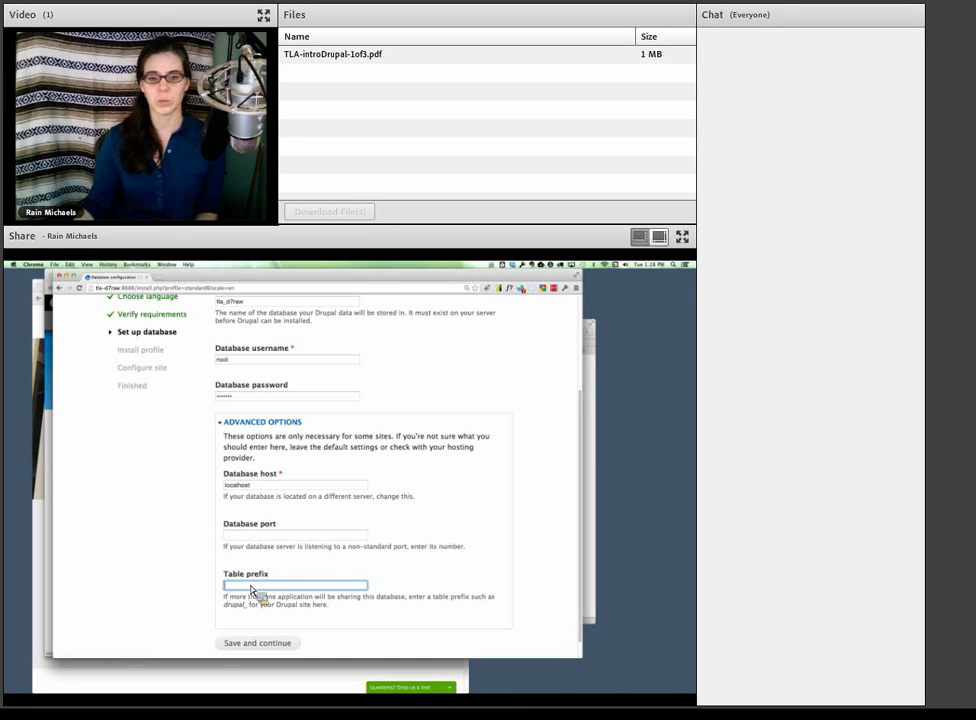
click(258, 422)
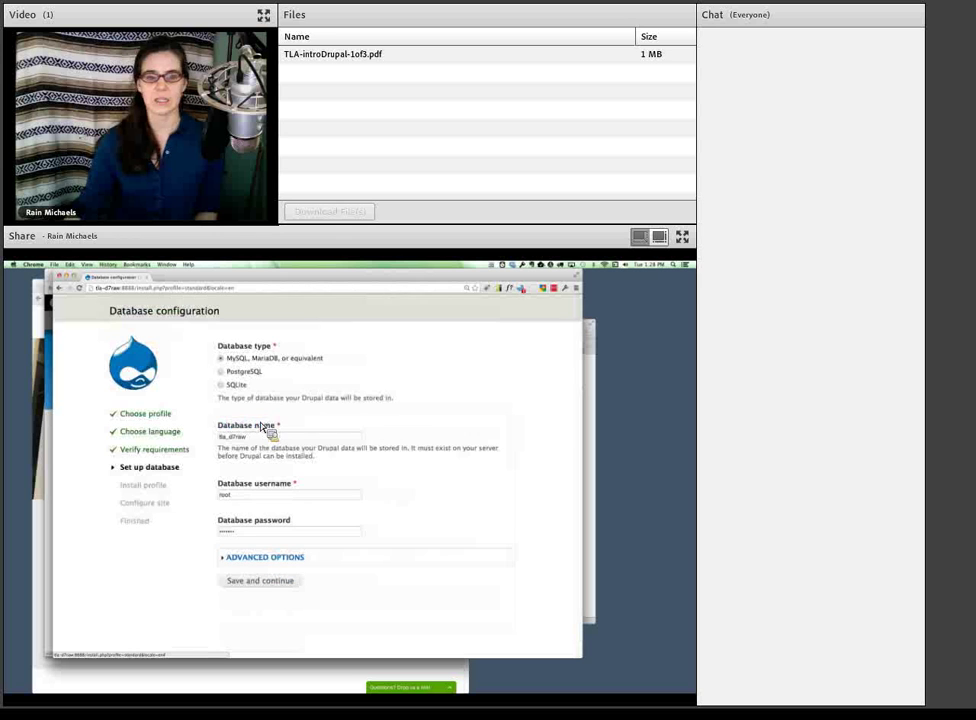
click(256, 584)
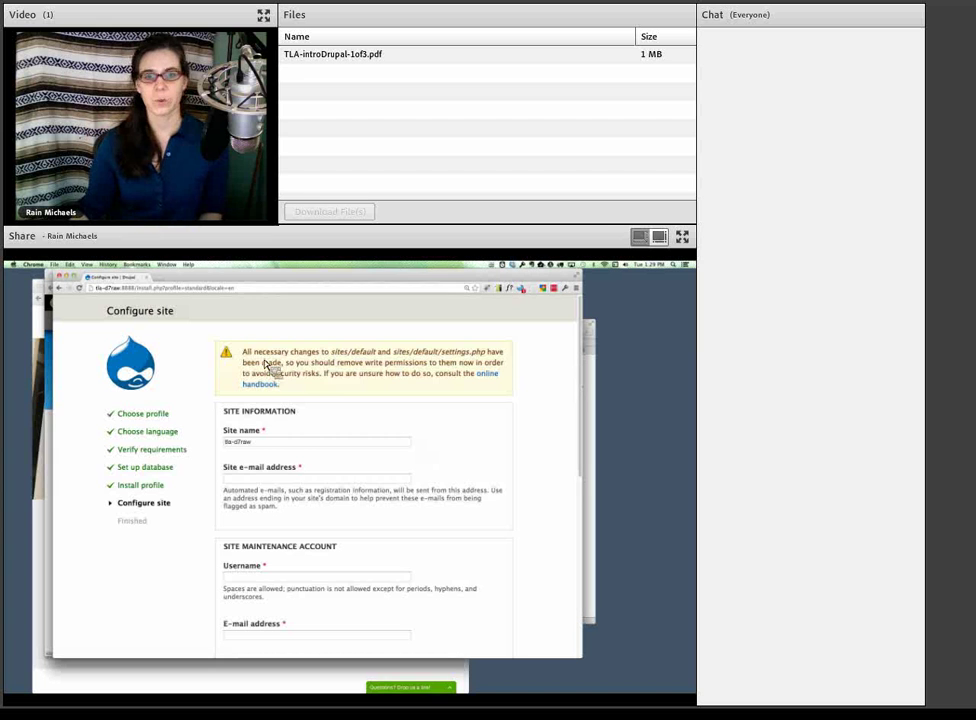
- Highlight the sites/default write-permissions warning on Configure site to point it out, then clear it
drag(258, 364, 308, 392)
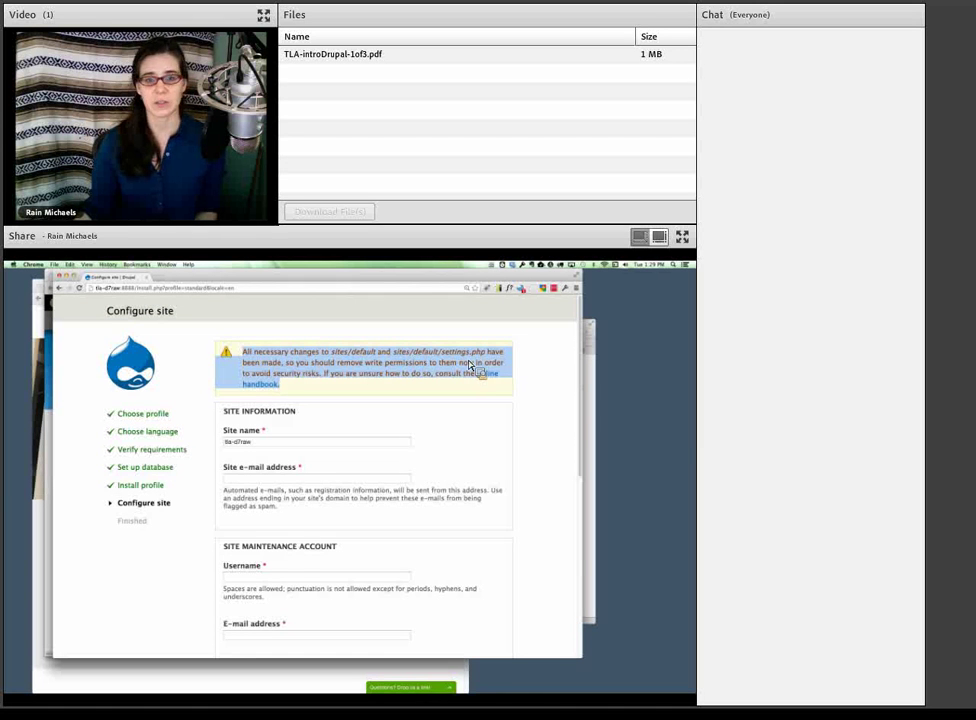
click(400, 395)
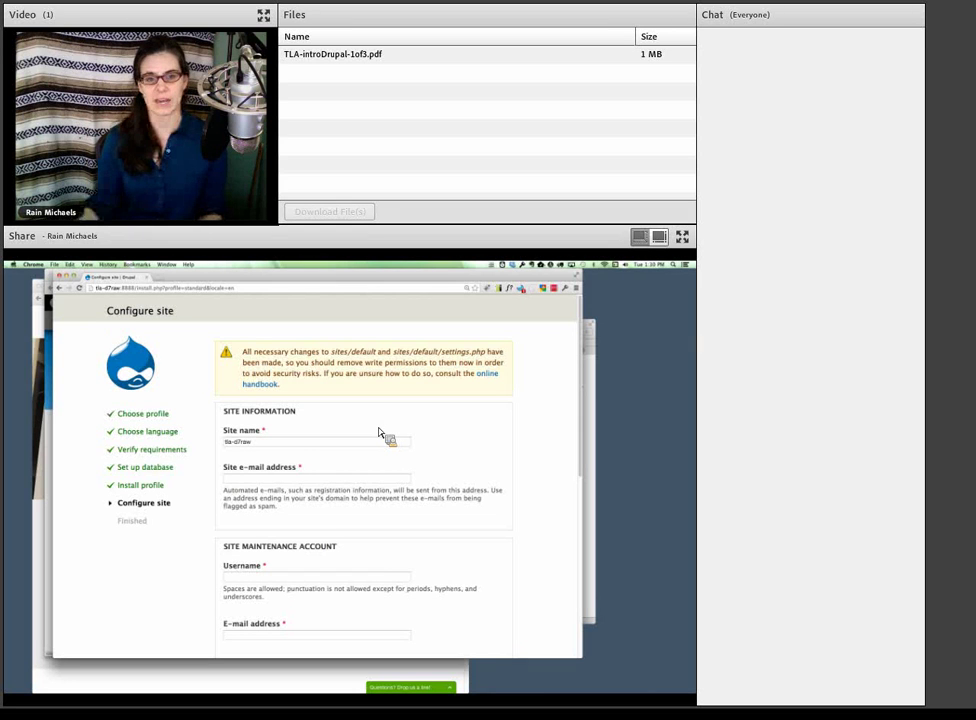
triple_click(227, 349)
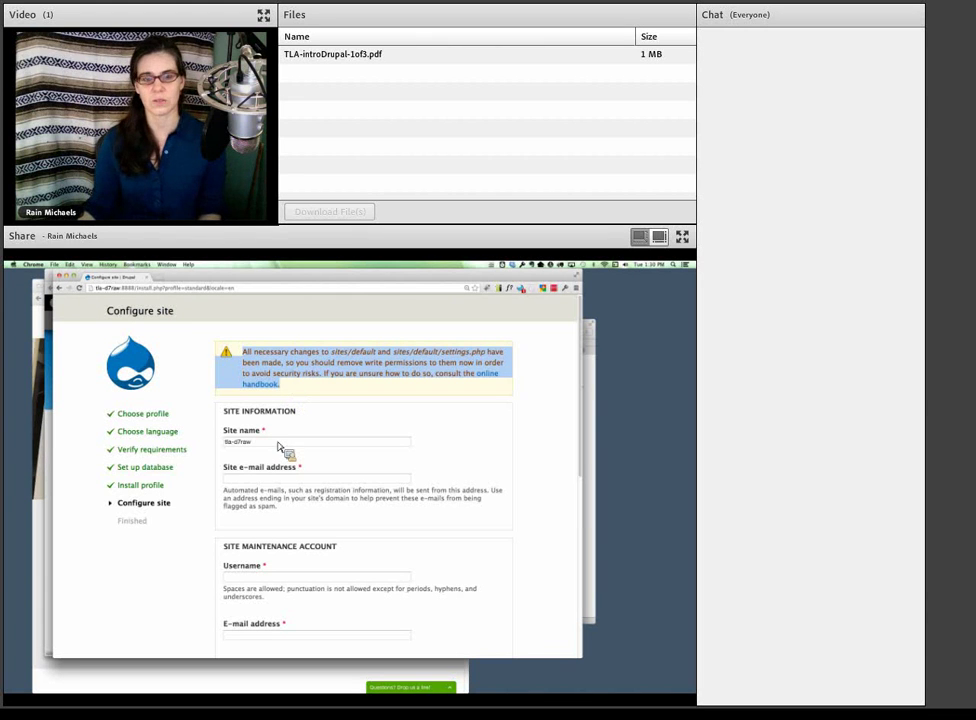
click(293, 387)
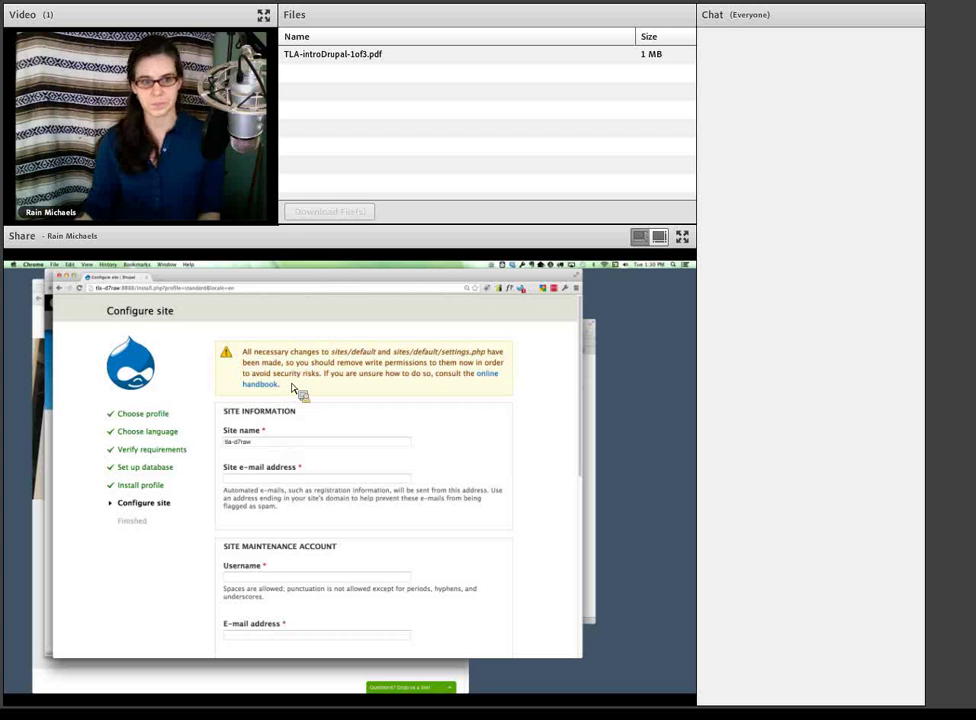
drag(218, 283, 230, 290)
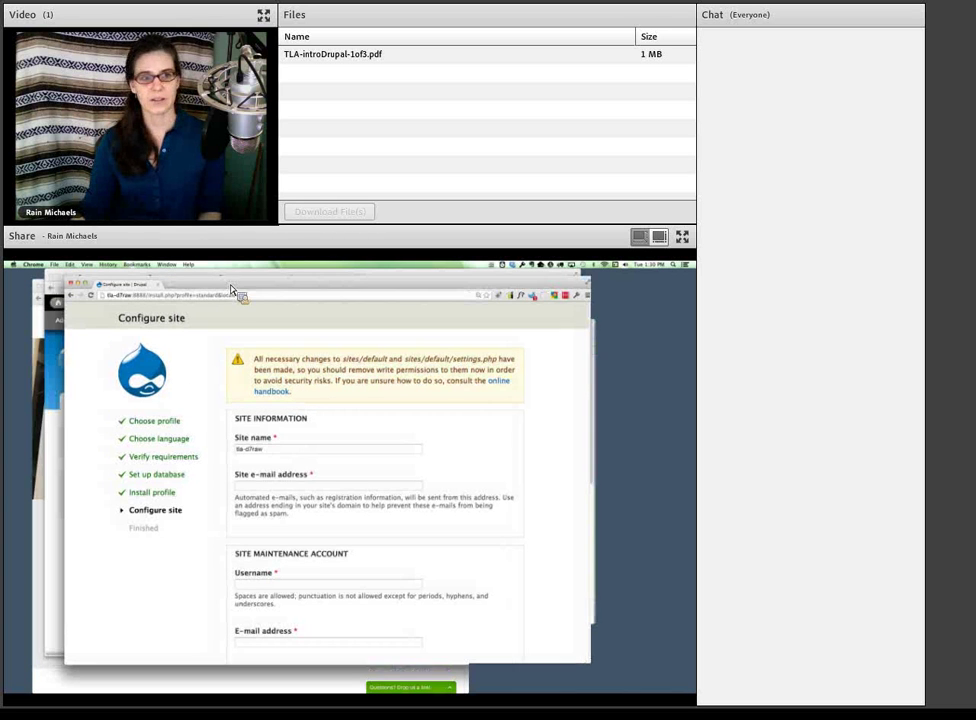
click(59, 367)
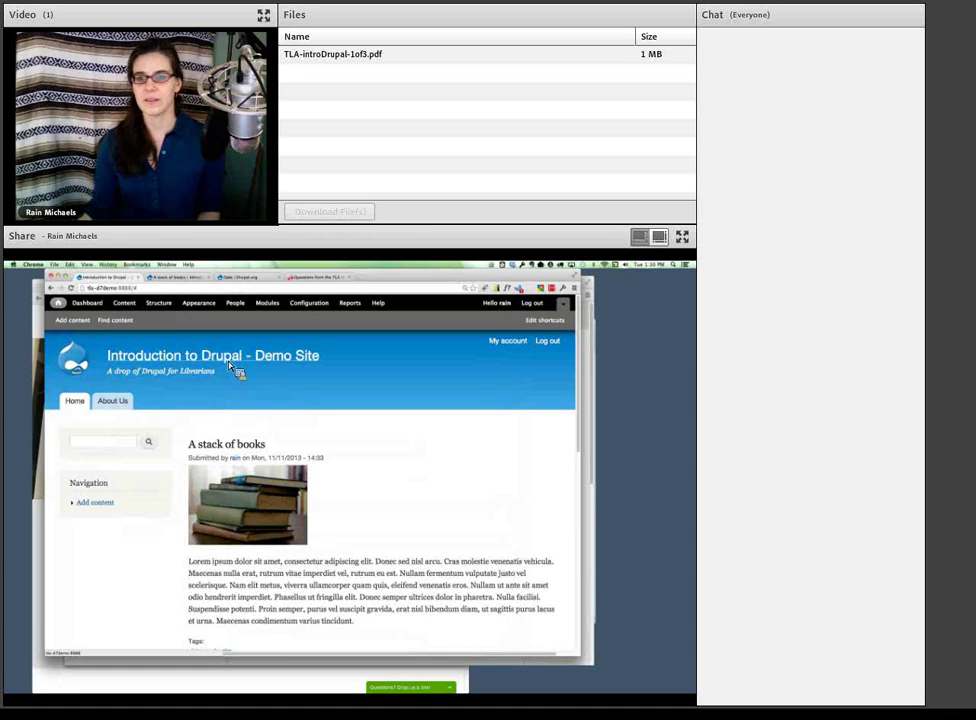
click(590, 415)
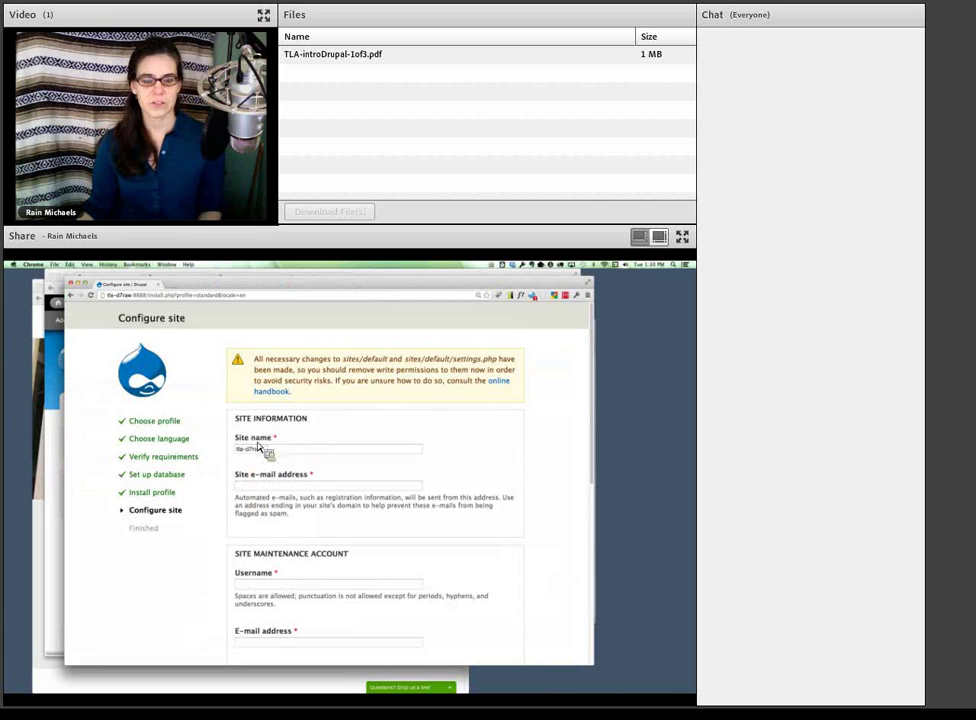
drag(235, 437, 267, 443)
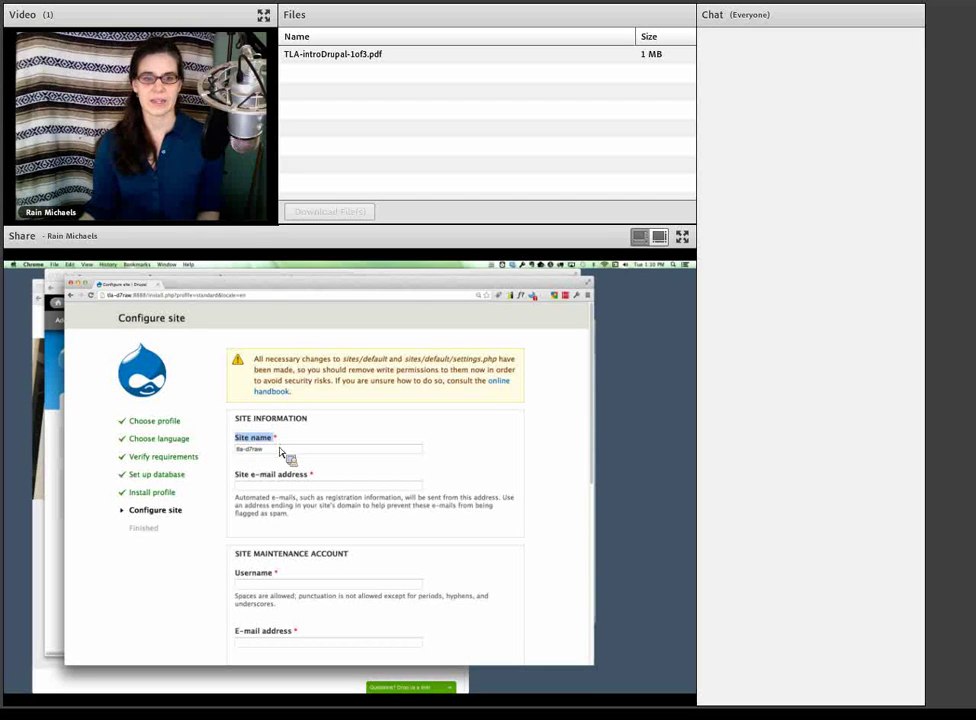
click(62, 446)
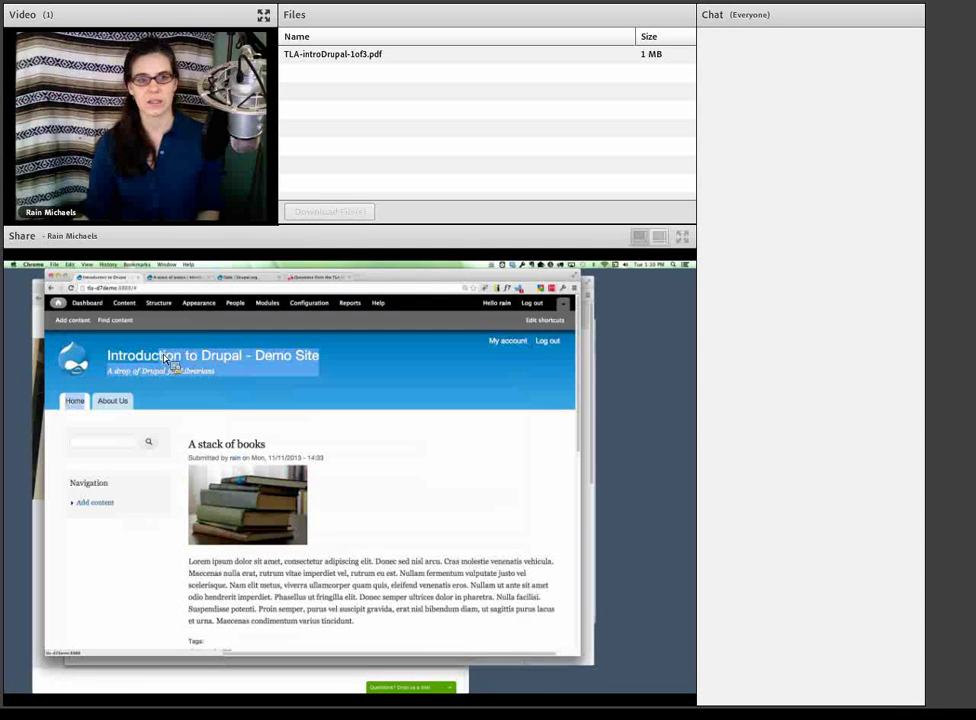
click(309, 397)
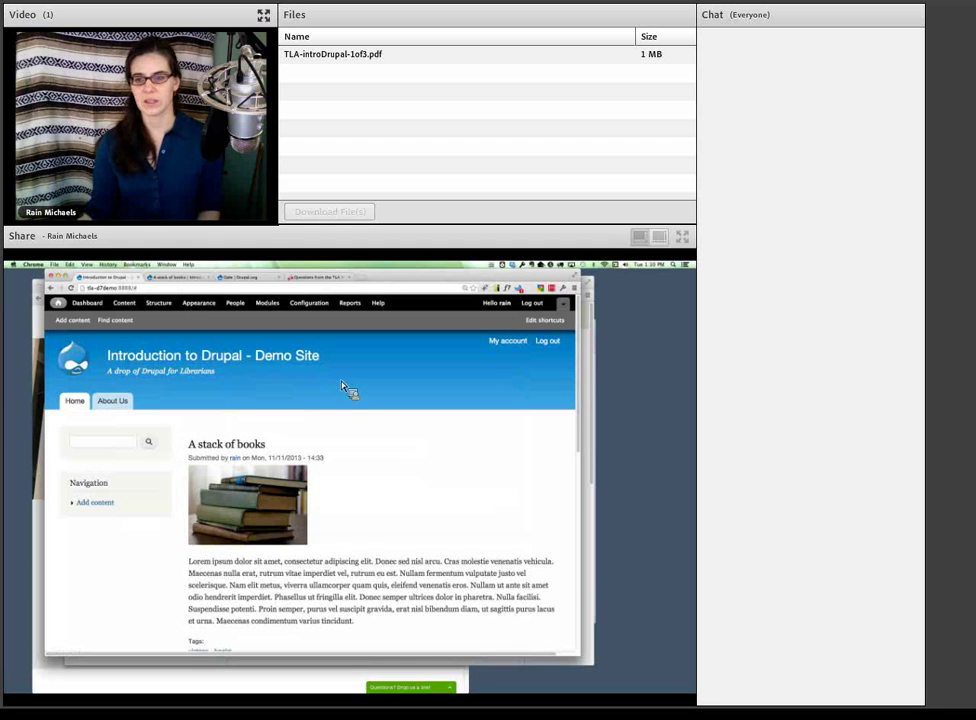
click(589, 470)
triple_click(322, 456)
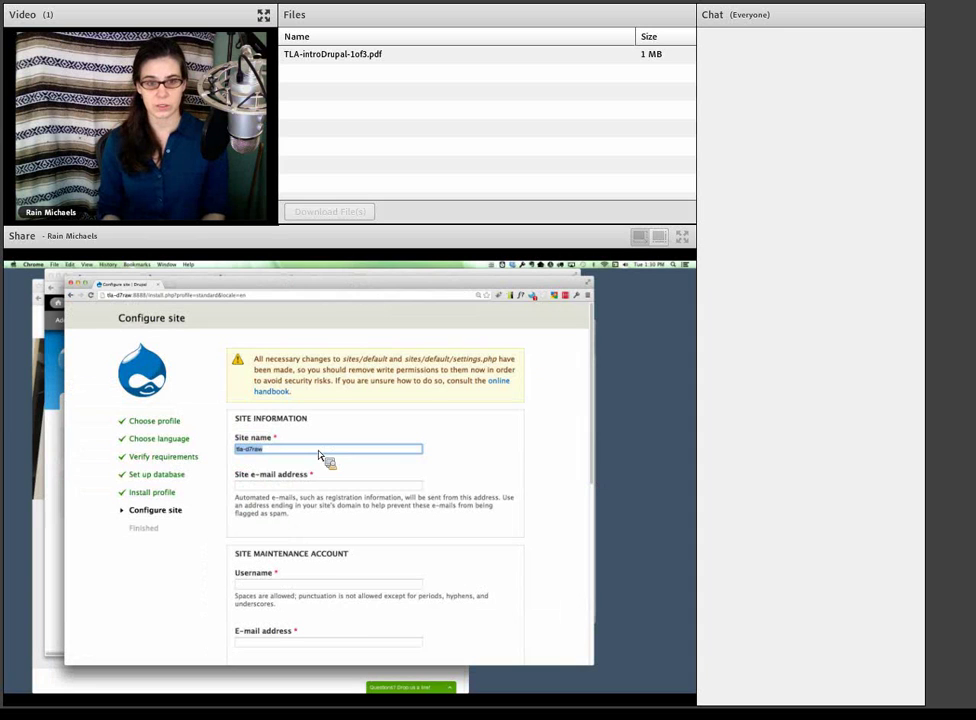
- Enter the site name 'Introduction to Drupal - …' and point out the registration e-mail help text
text(Introduction to)
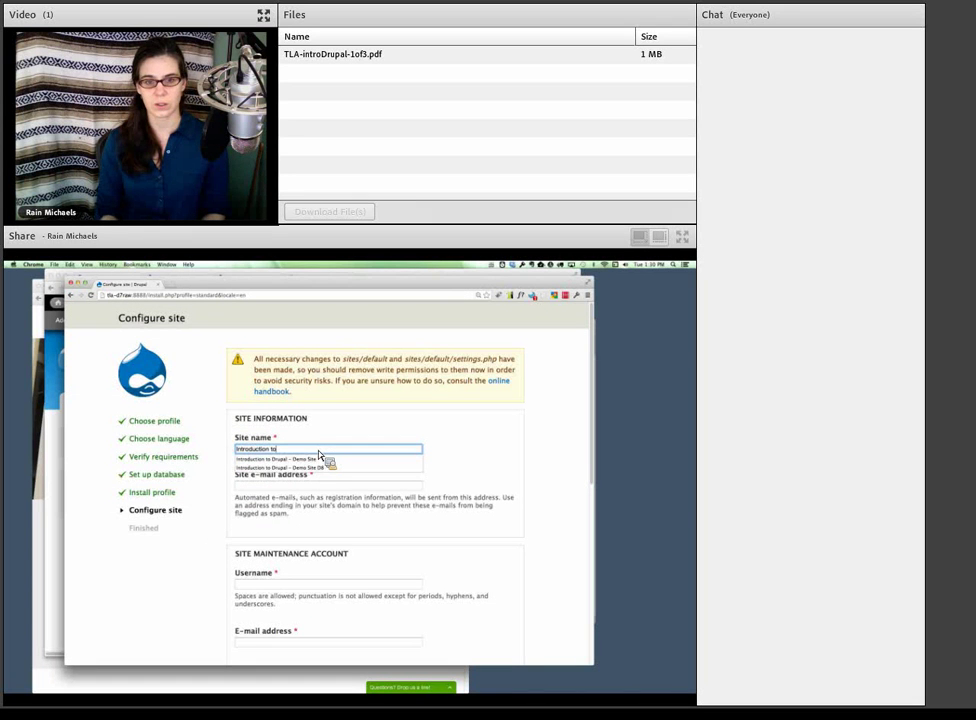
text( Drupal - I)
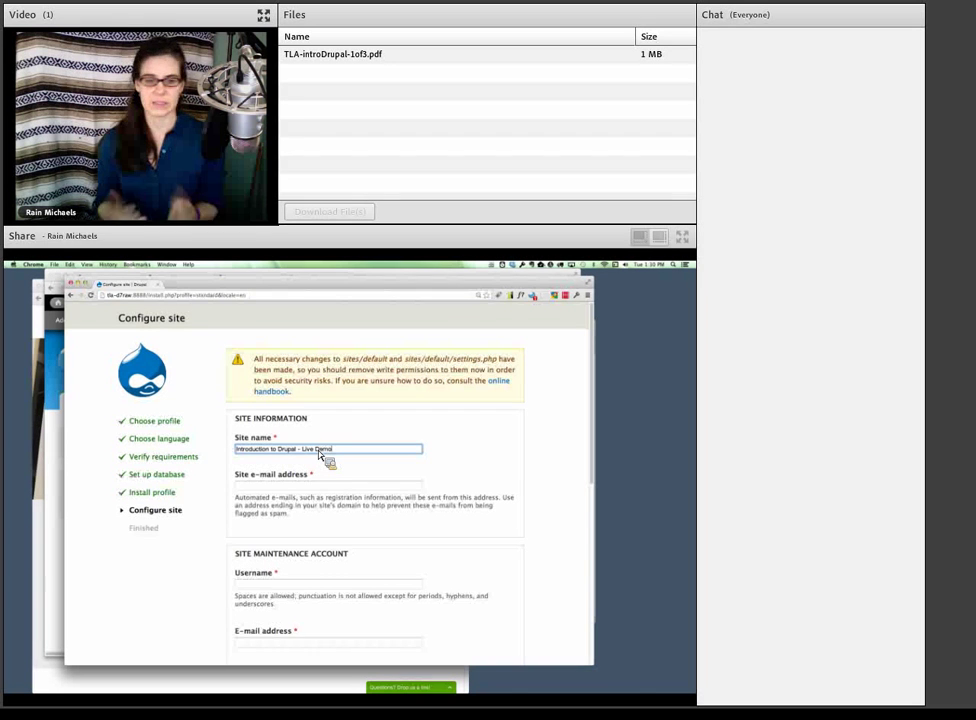
click(270, 487)
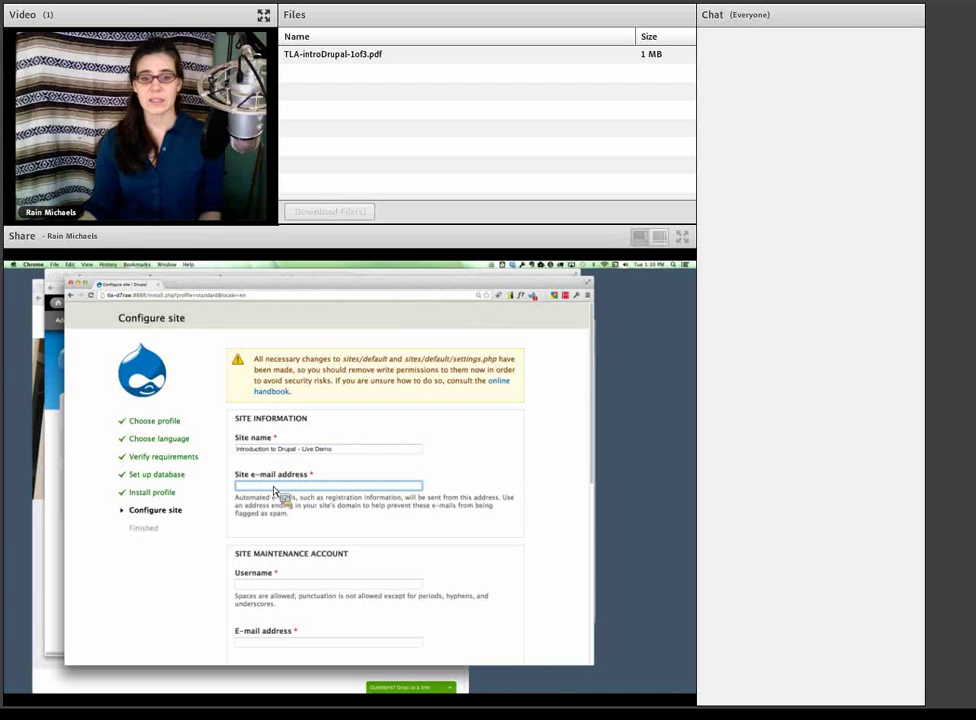
scroll(275, 490, down, 1)
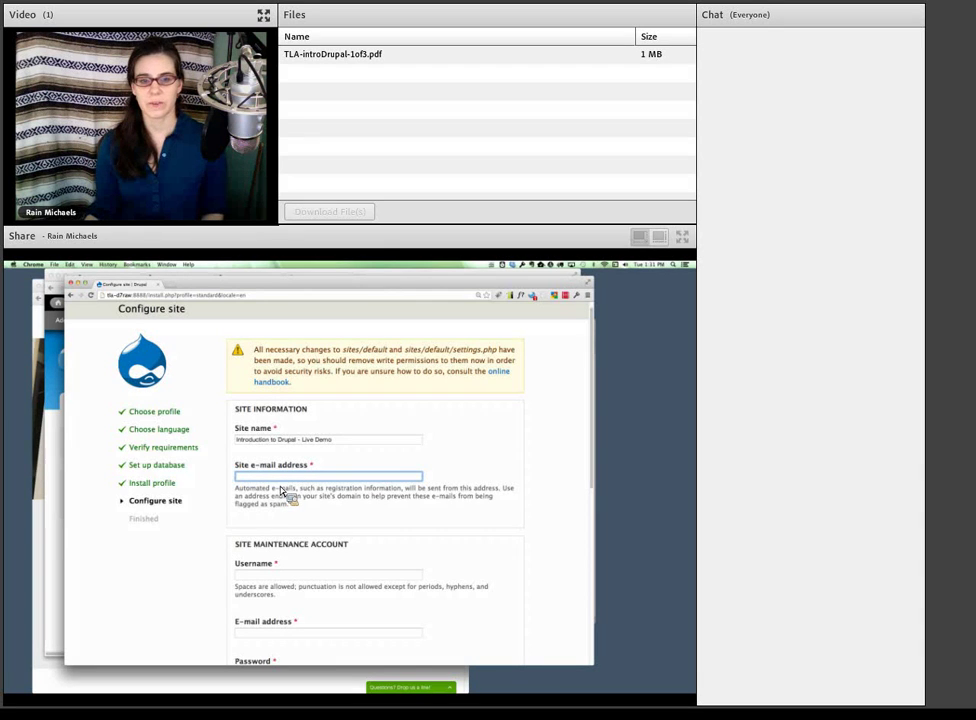
drag(302, 490, 404, 496)
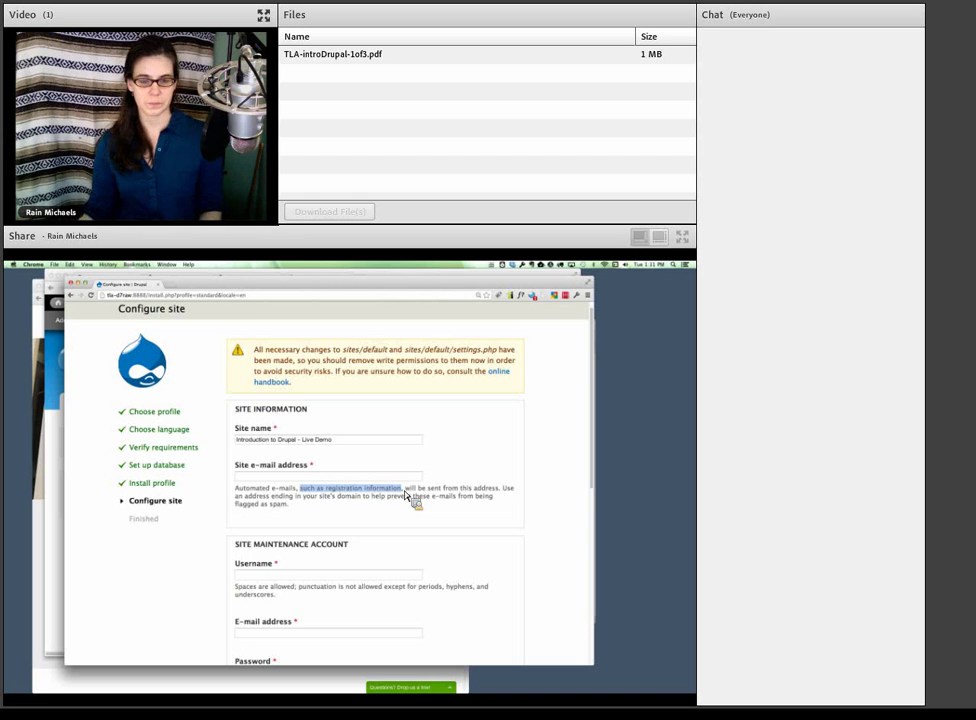
- Fill in the site's e-mail address in the Site e-mail address field
click(304, 479)
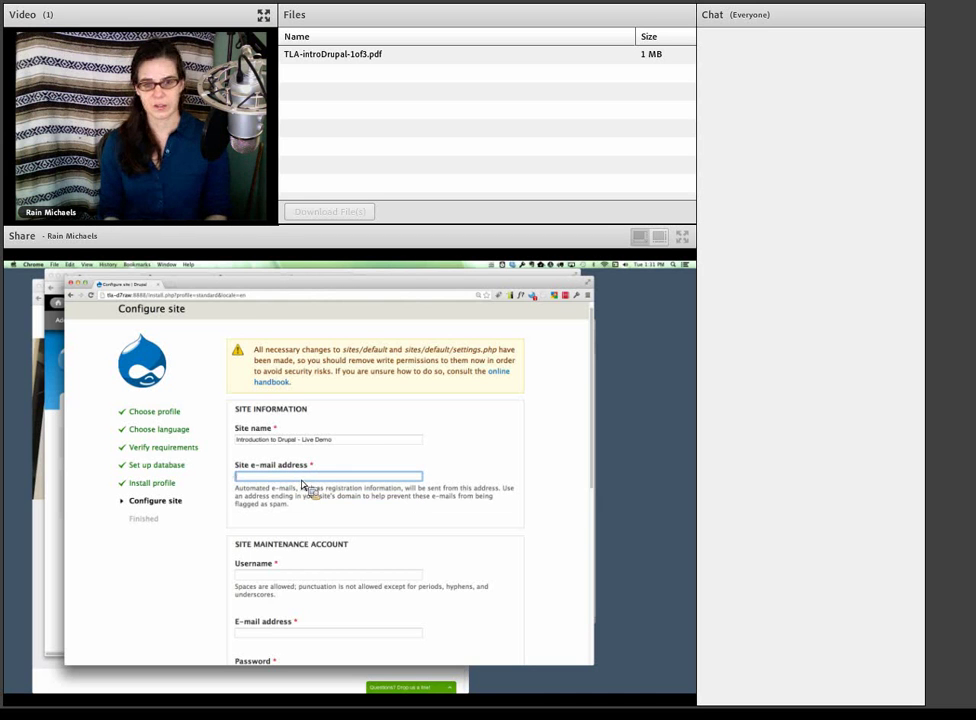
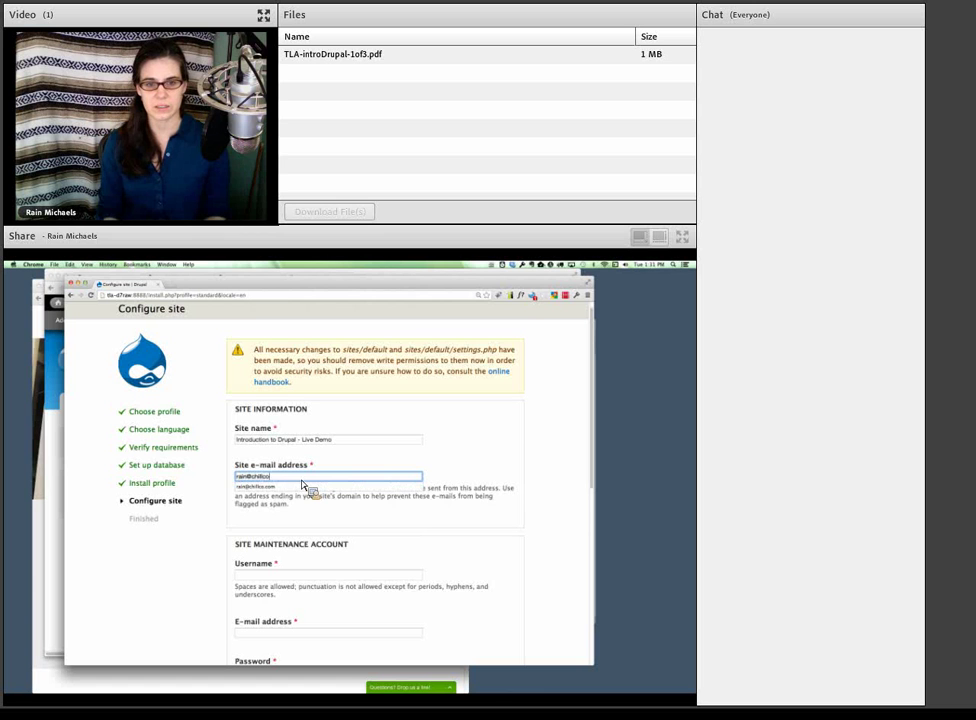
click(312, 502)
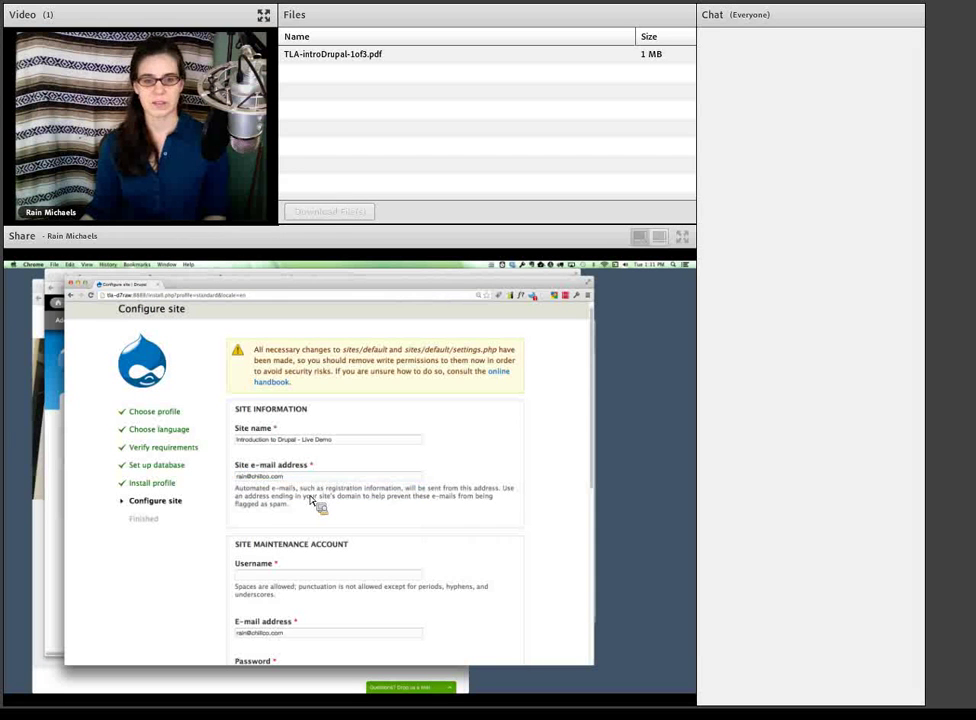
scroll(300, 504, down, 1)
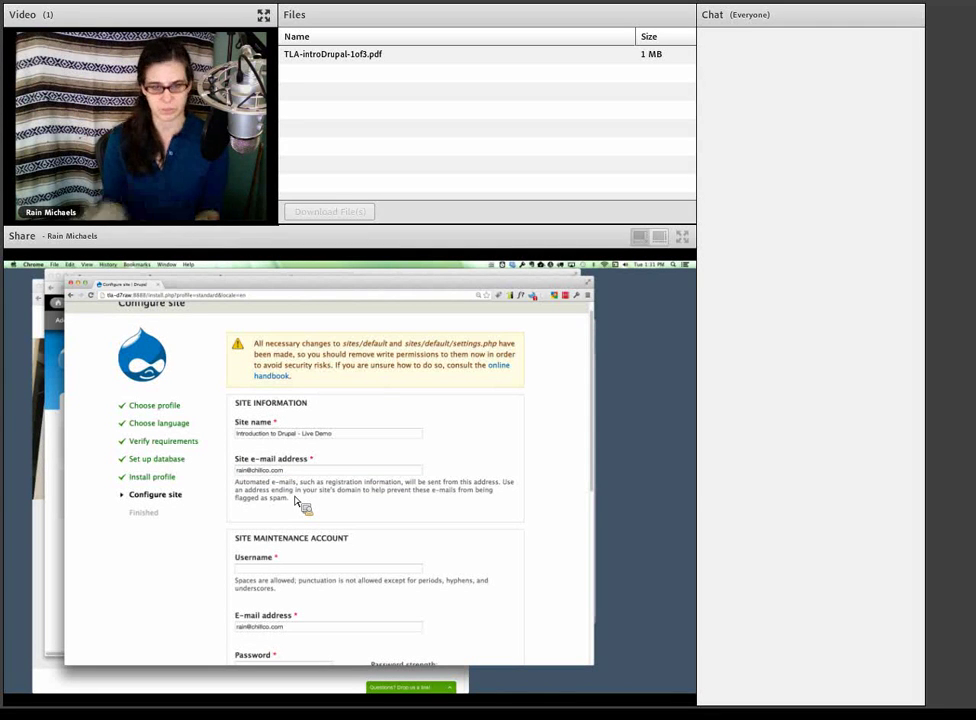
scroll(296, 500, down, 1)
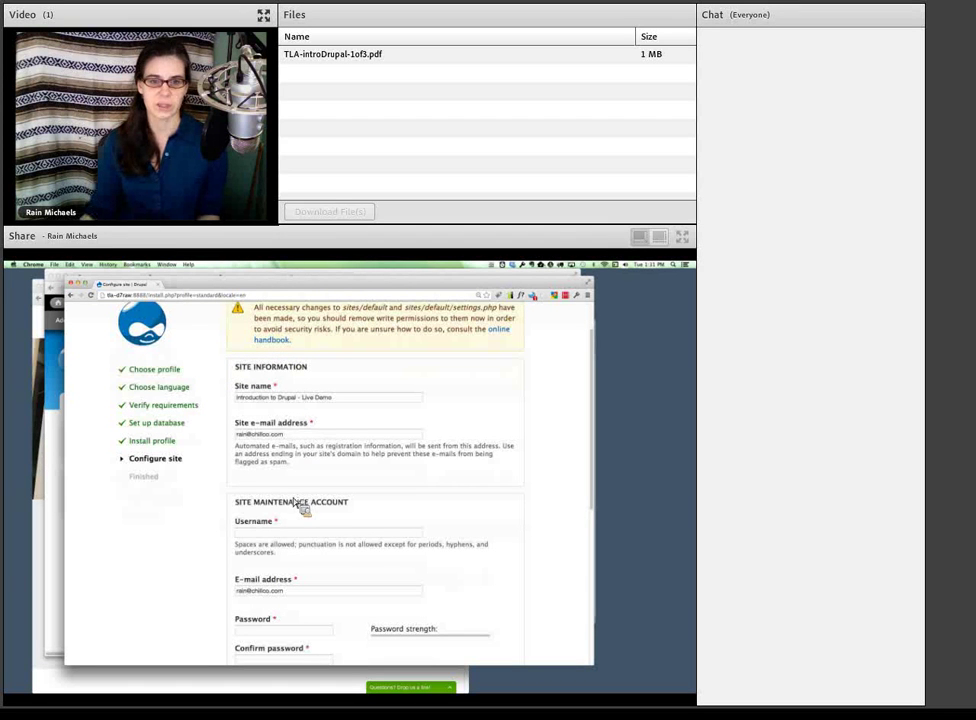
- Point out the site e-mail, the Site Maintenance Account section and its prefilled e-mail
click(303, 435)
double_click(246, 437)
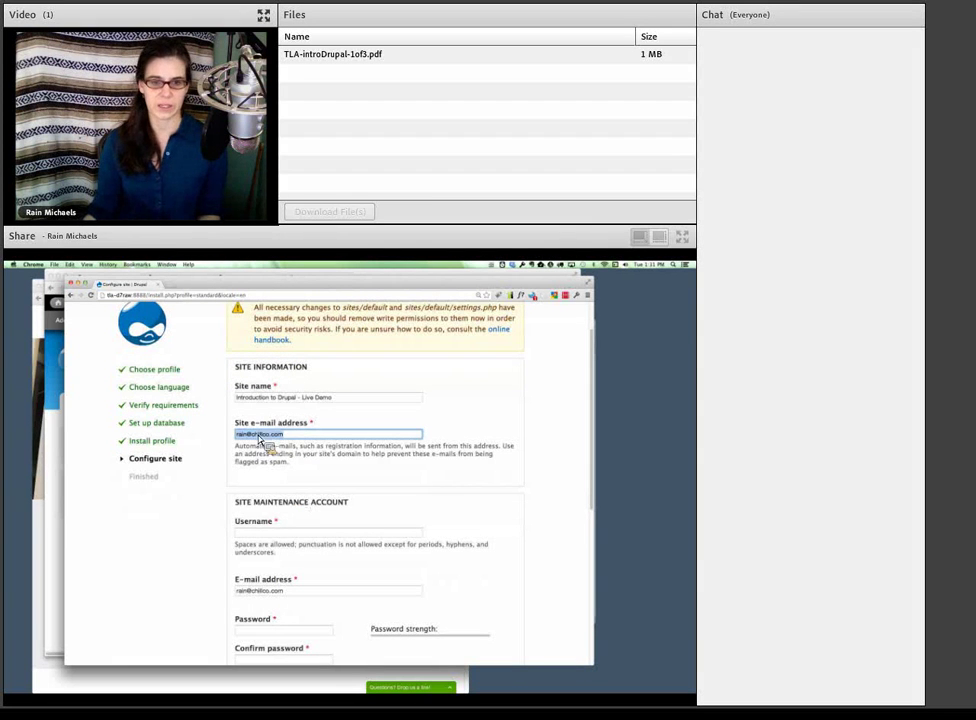
click(278, 535)
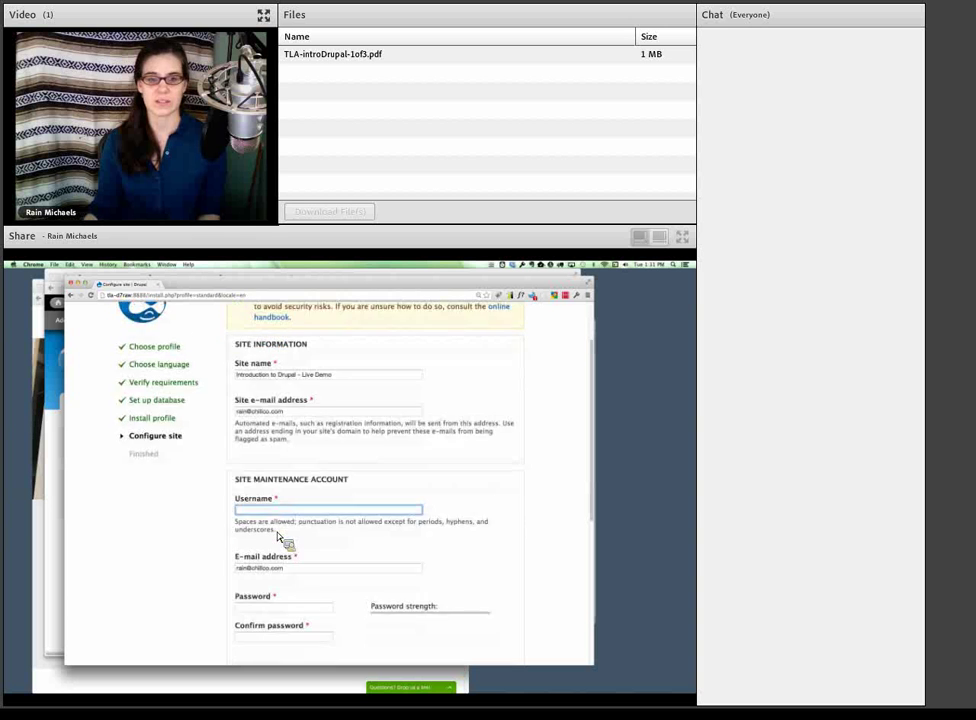
scroll(278, 537, down, 1)
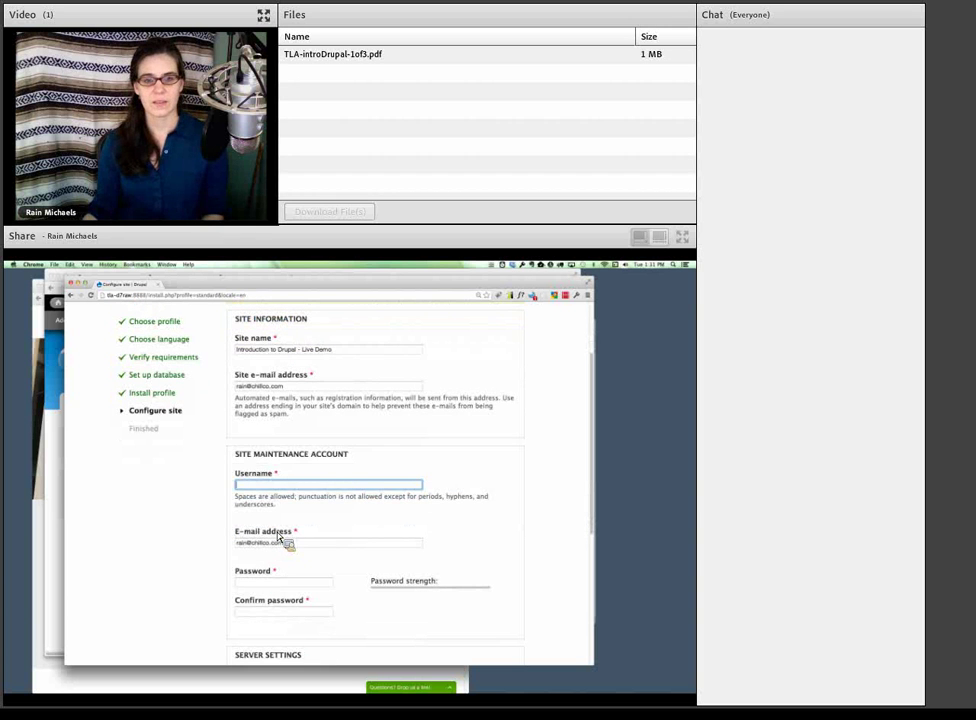
scroll(279, 537, down, 1)
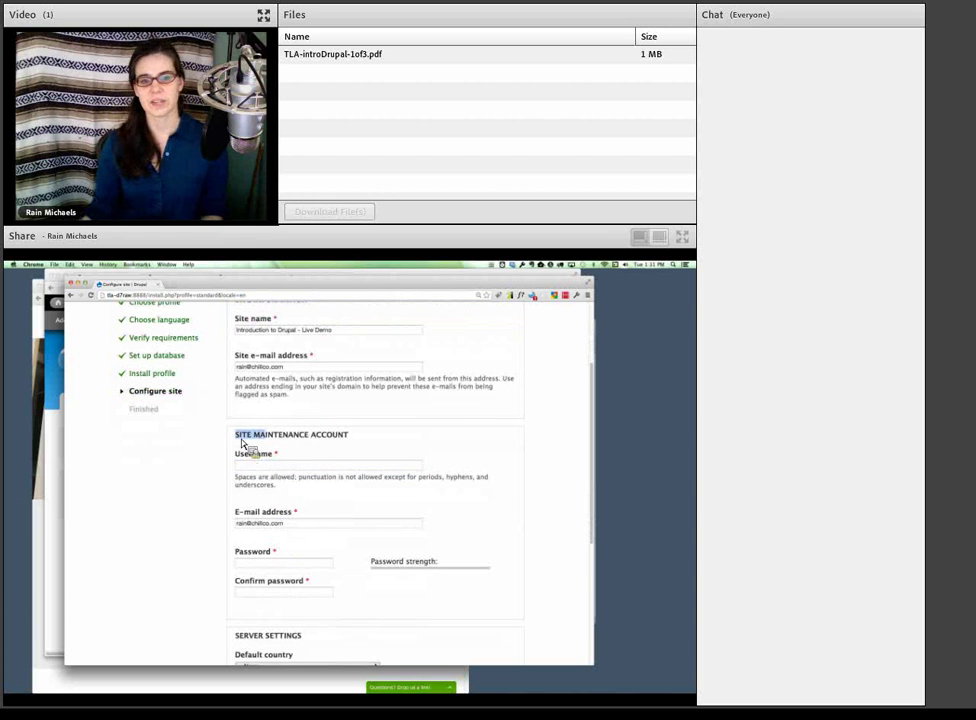
drag(240, 440, 370, 451)
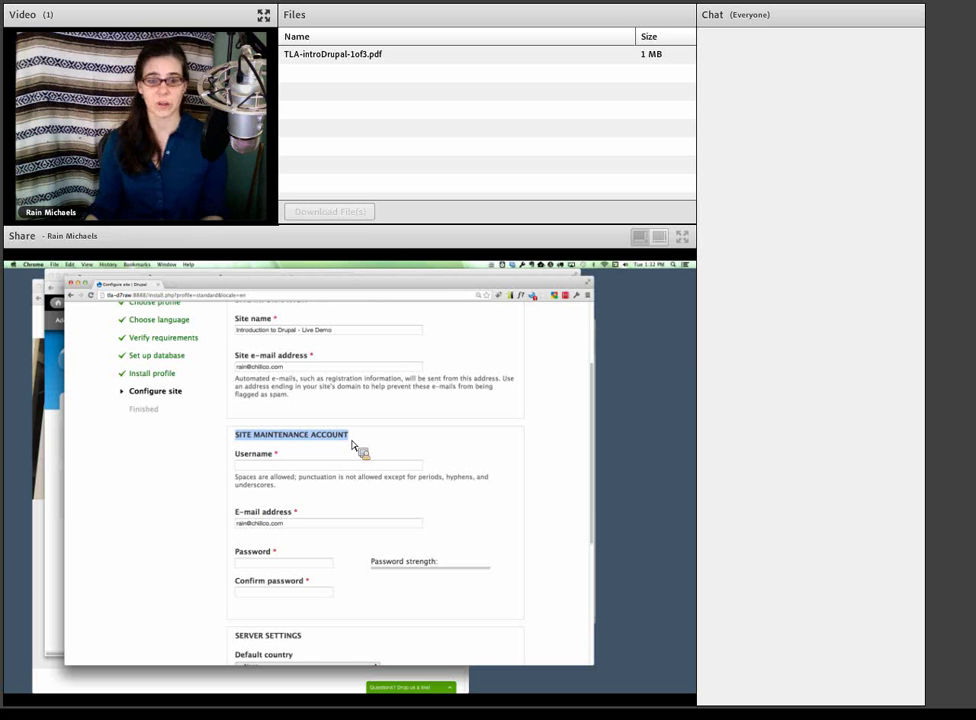
drag(300, 521, 237, 523)
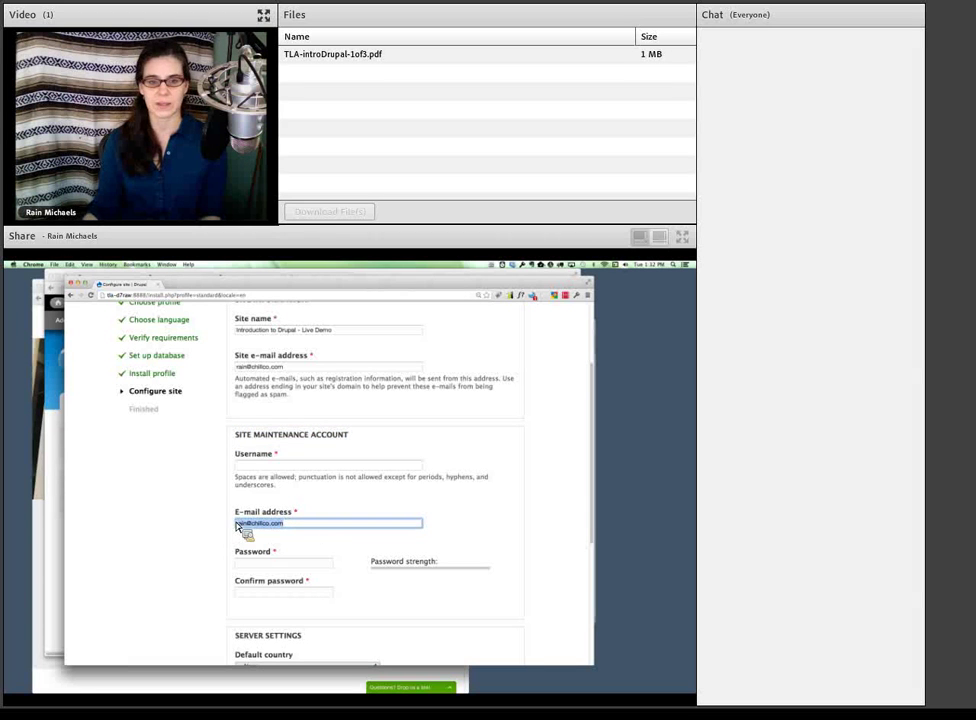
- Replace the suggested 'admin' username with a personal username for the maintenance account
click(298, 466)
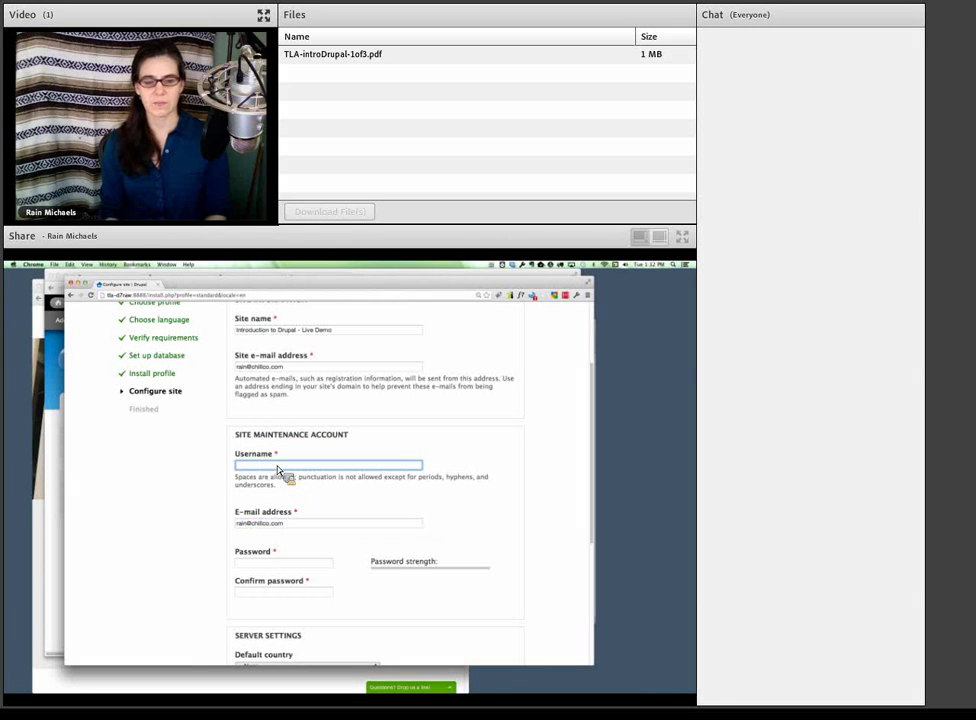
text(admin)
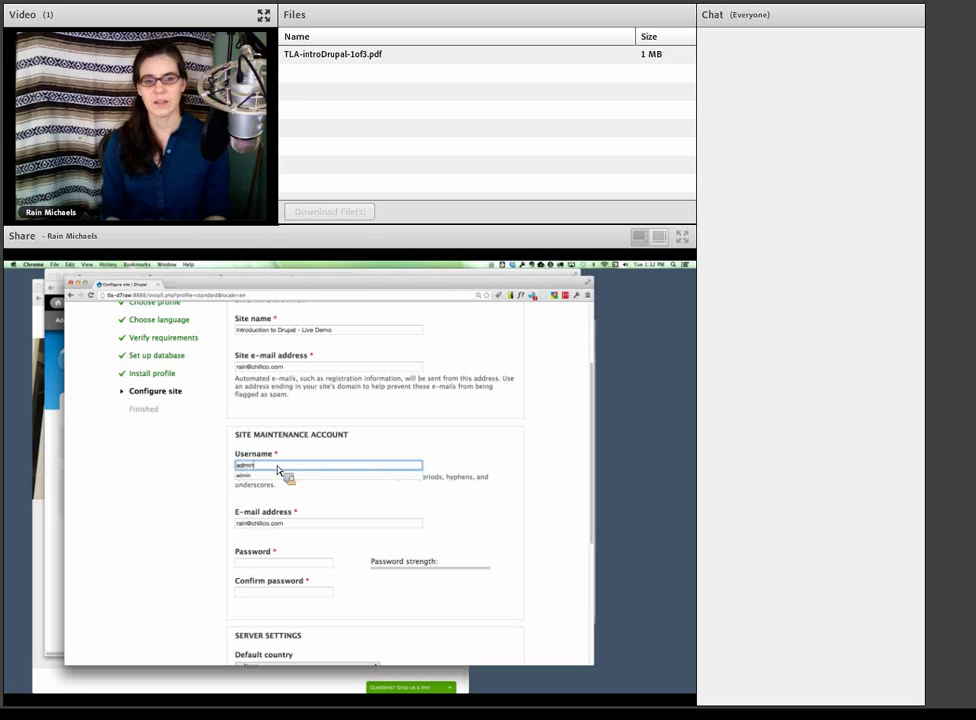
key(Down)
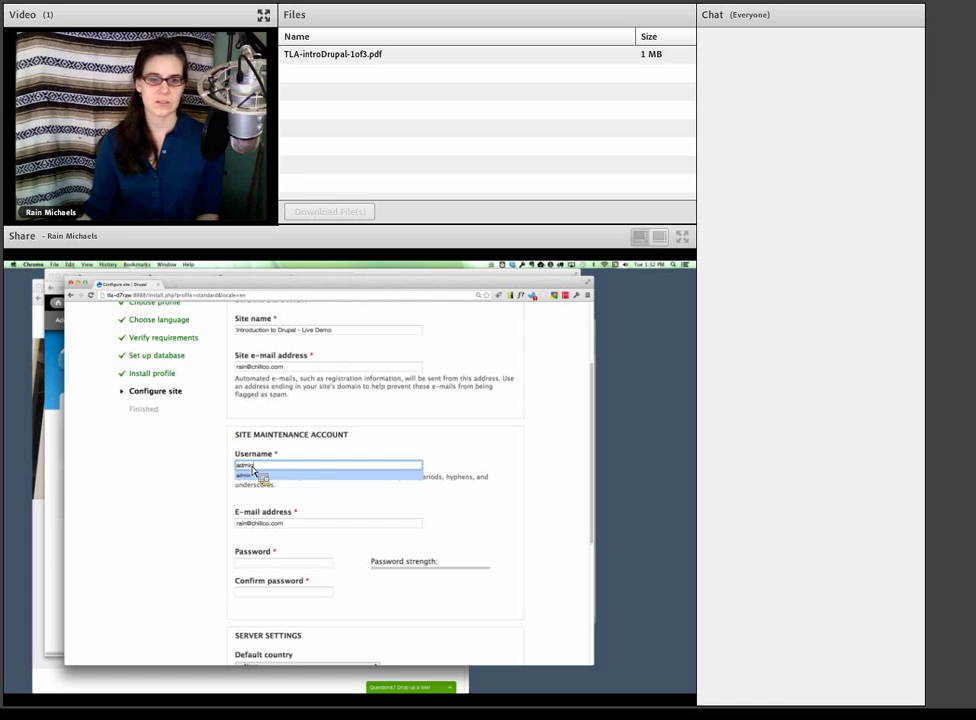
double_click(253, 471)
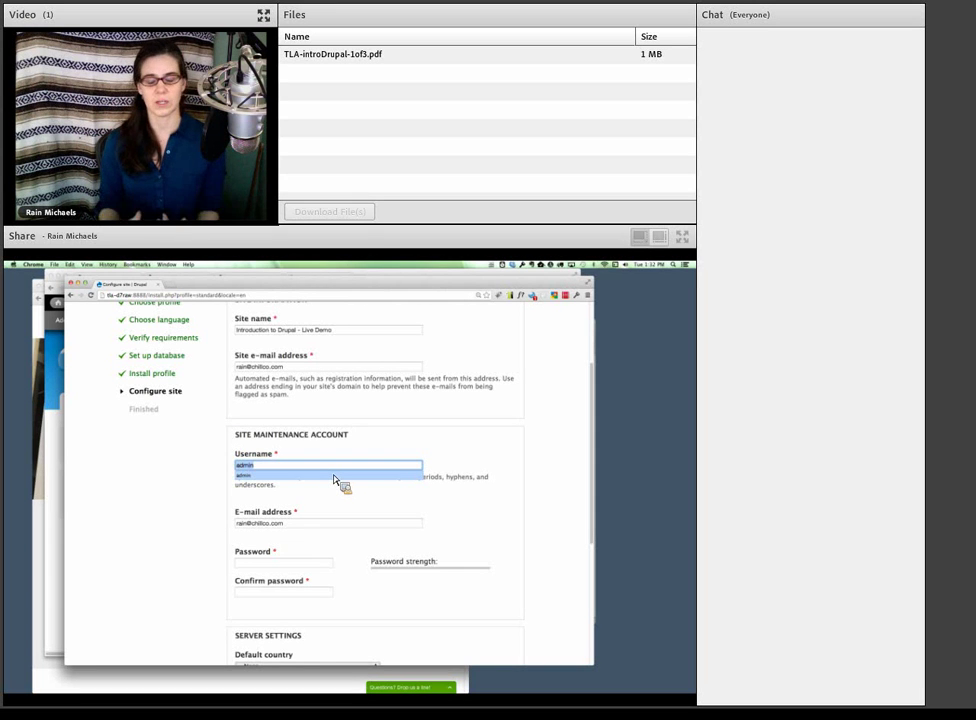
text(ra)
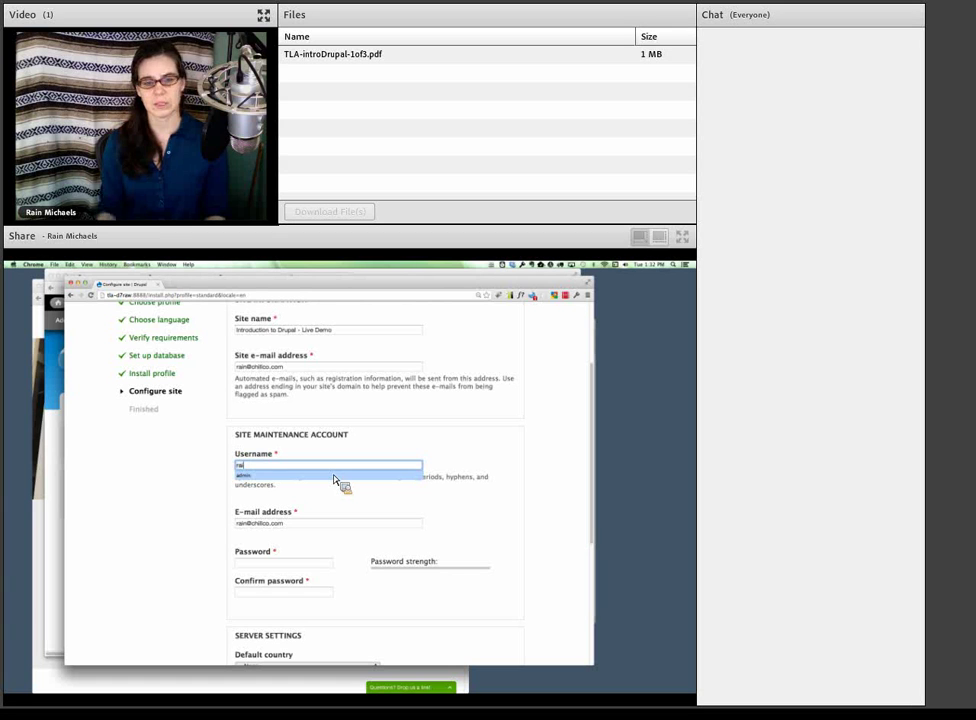
click(311, 490)
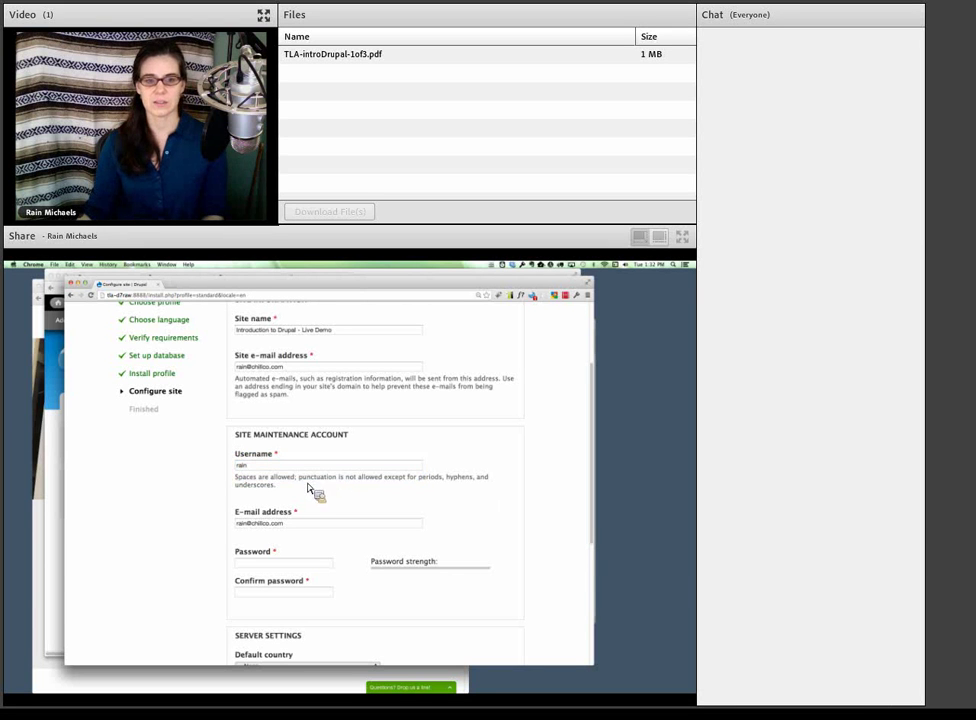
double_click(248, 466)
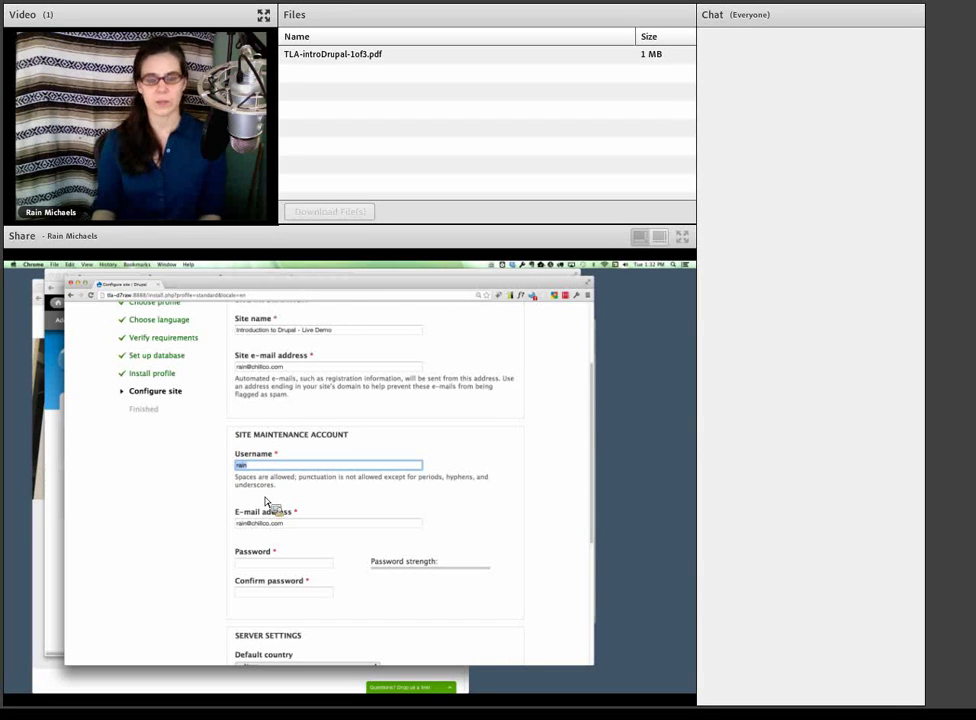
scroll(270, 503, down, 2)
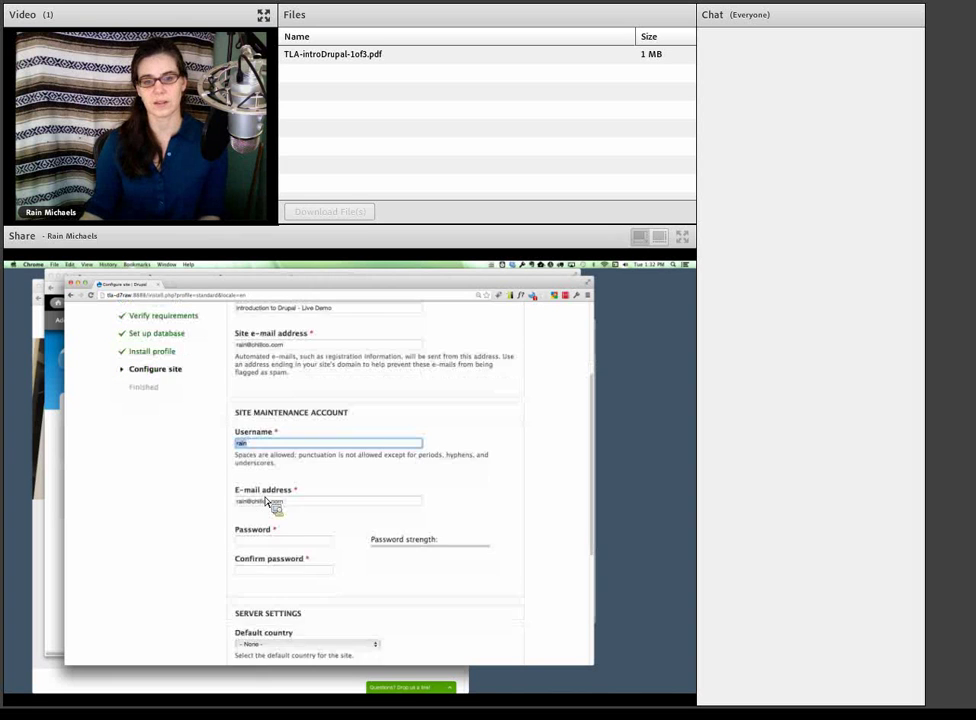
triple_click(294, 488)
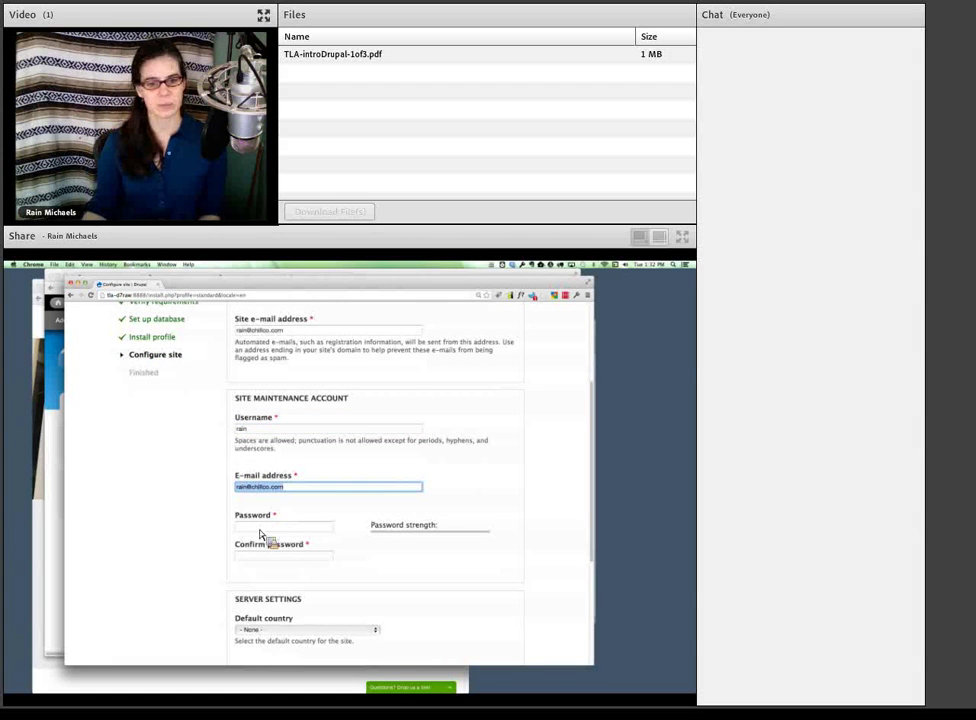
- Point out the password-strength tips under the maintenance account's Password field
click(260, 529)
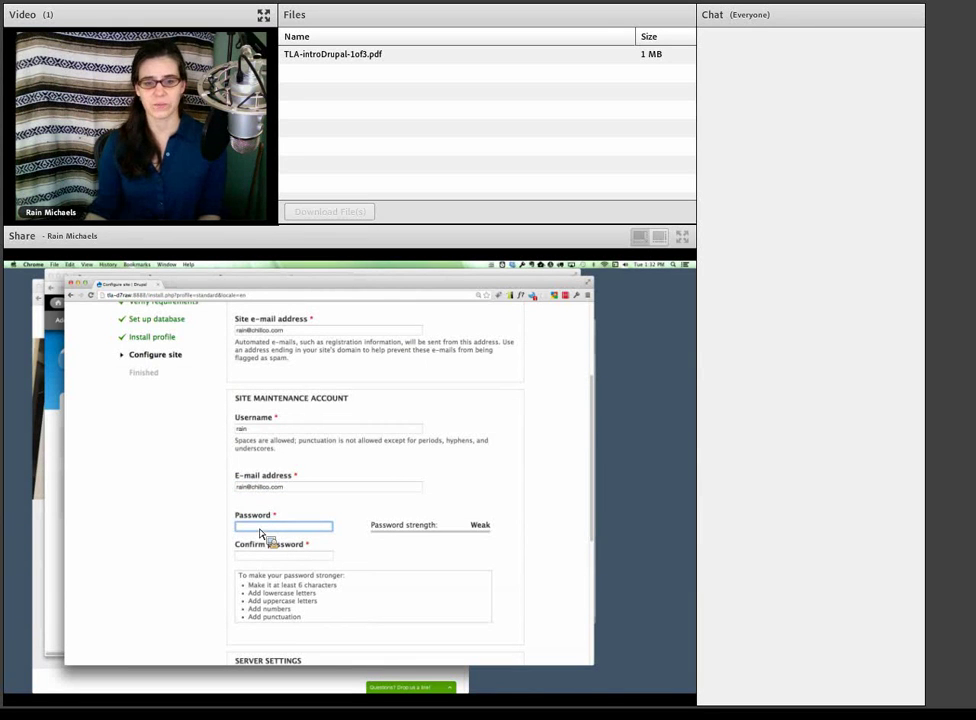
drag(306, 631, 240, 580)
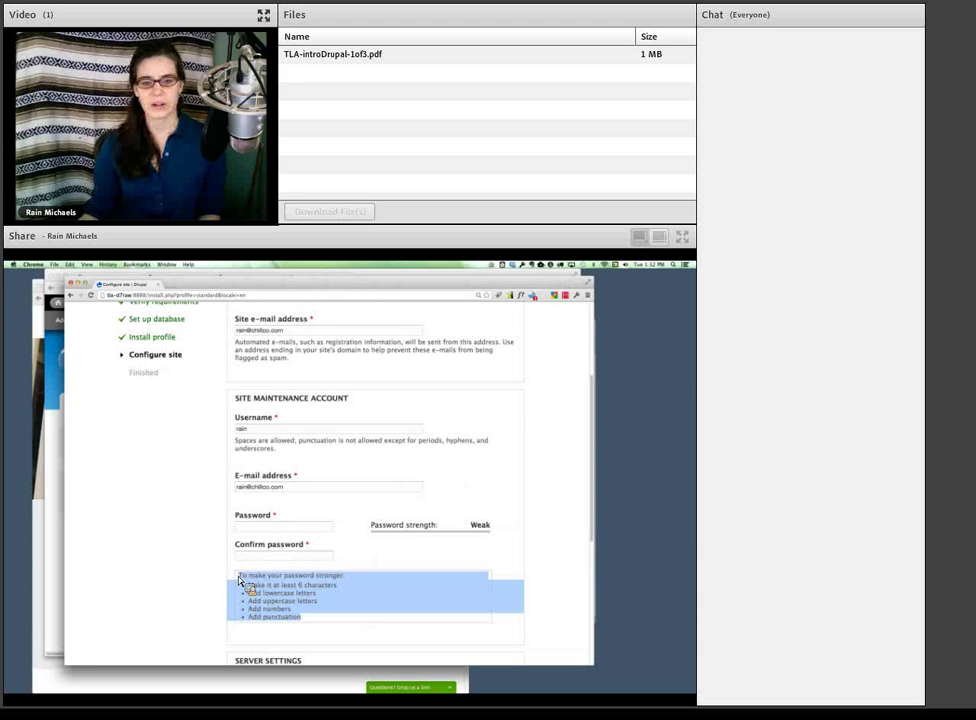
click(305, 601)
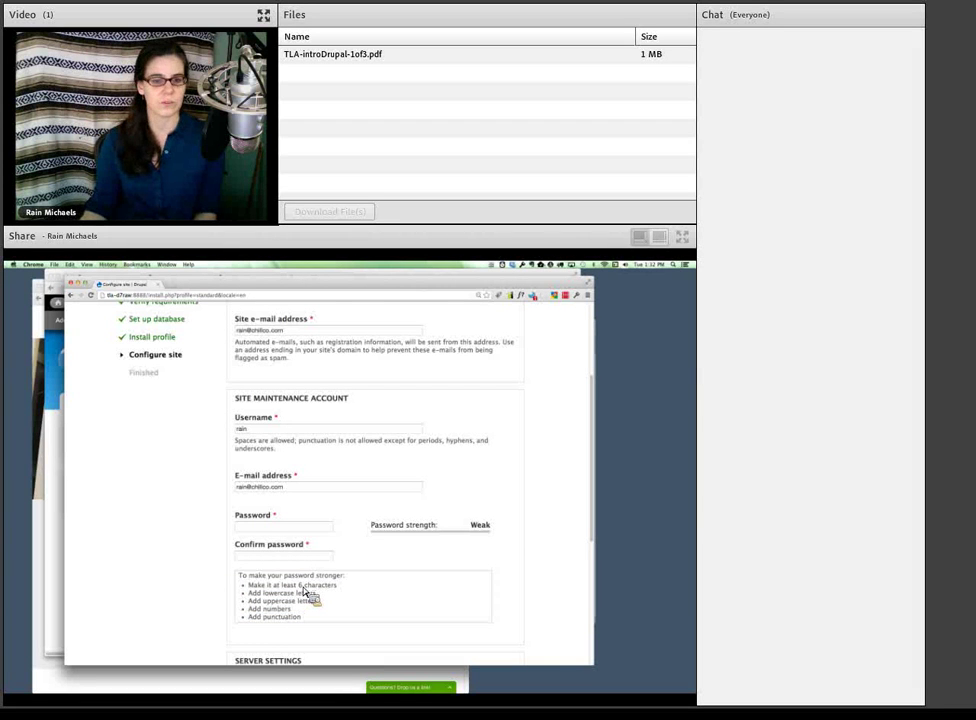
- Enter the account password and a matching confirmation, rated Strong
click(279, 528)
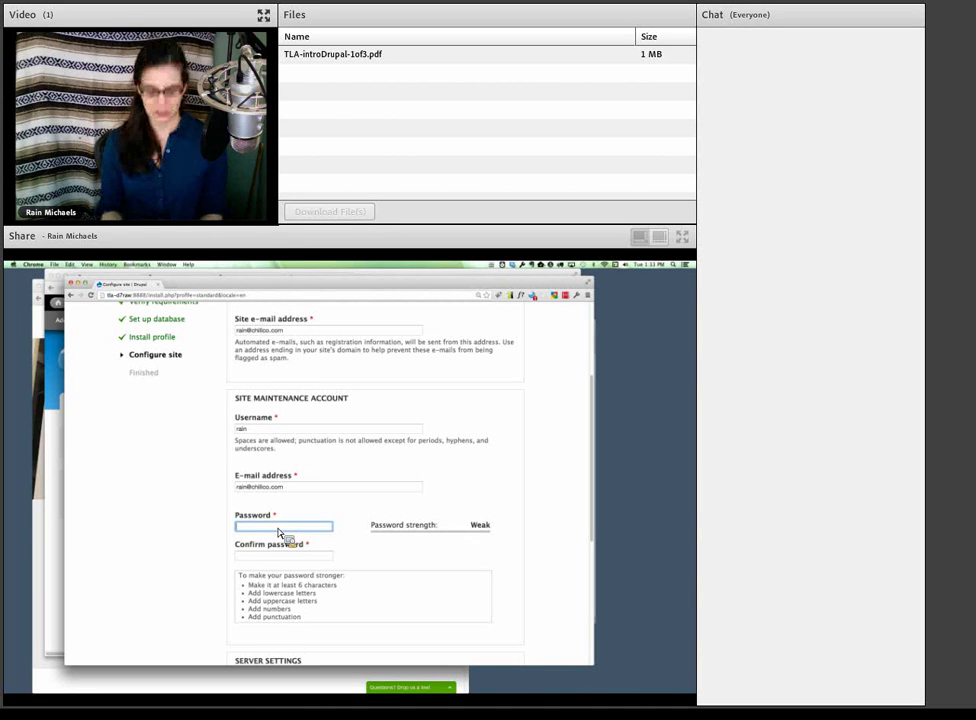
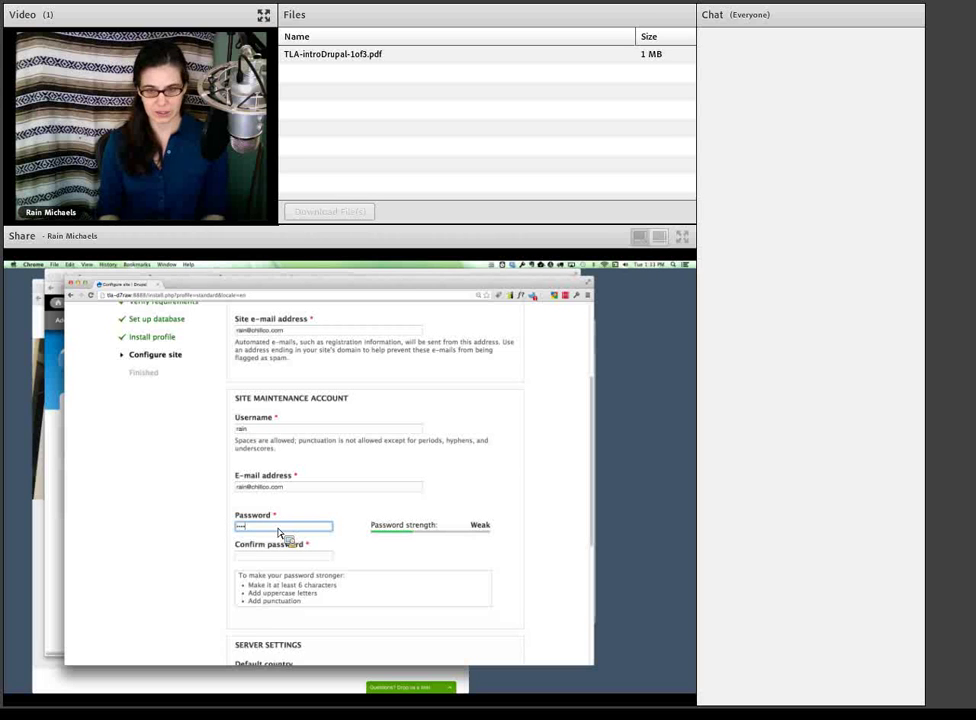
key(Tab)
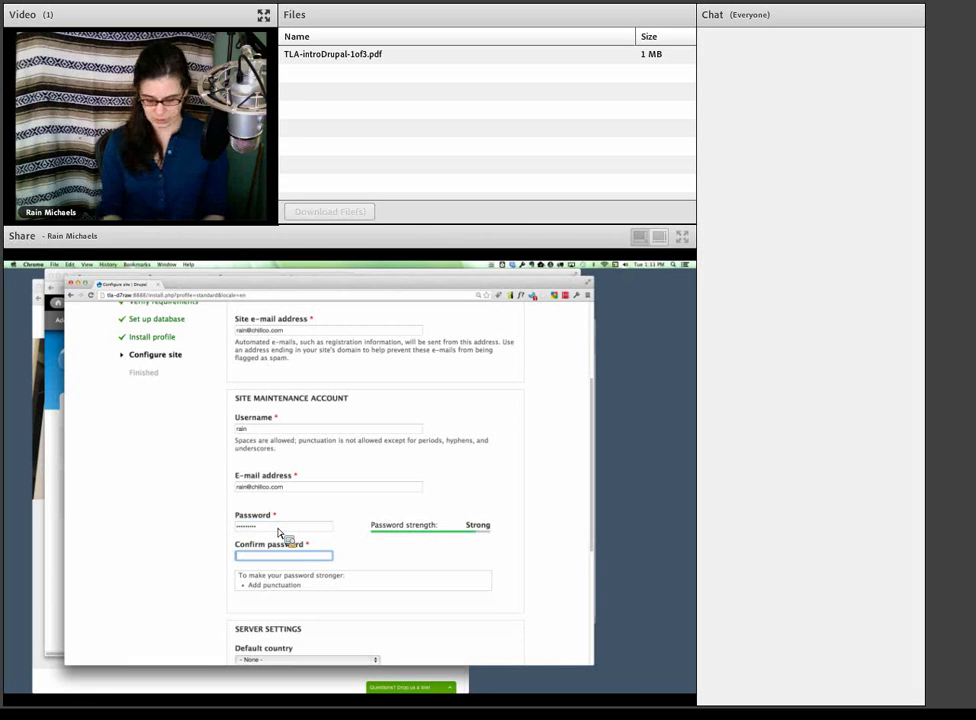
key(super+a)
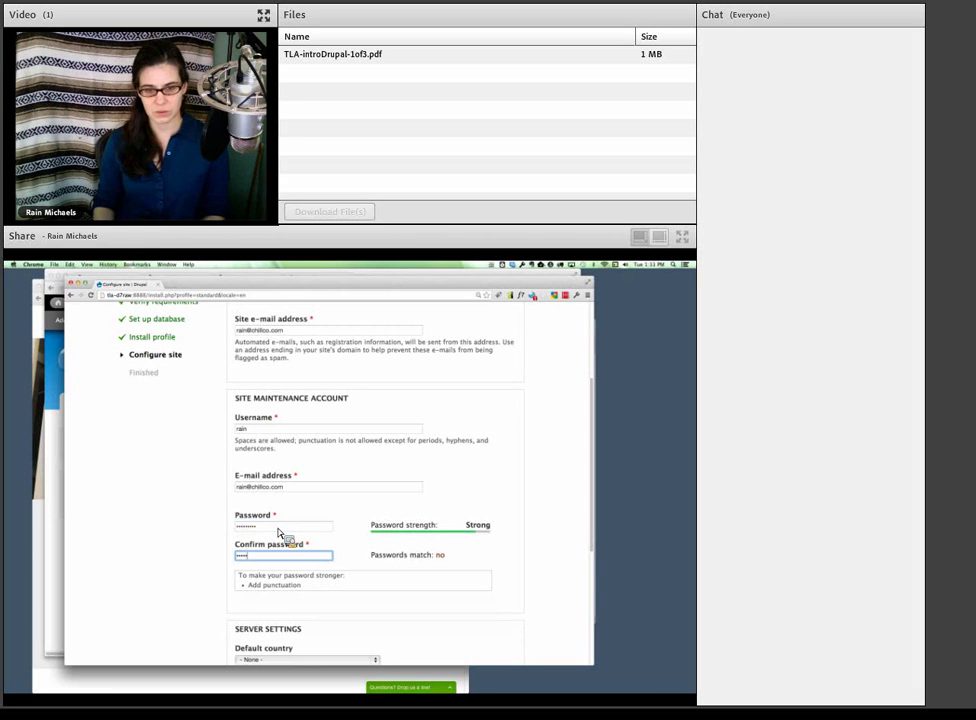
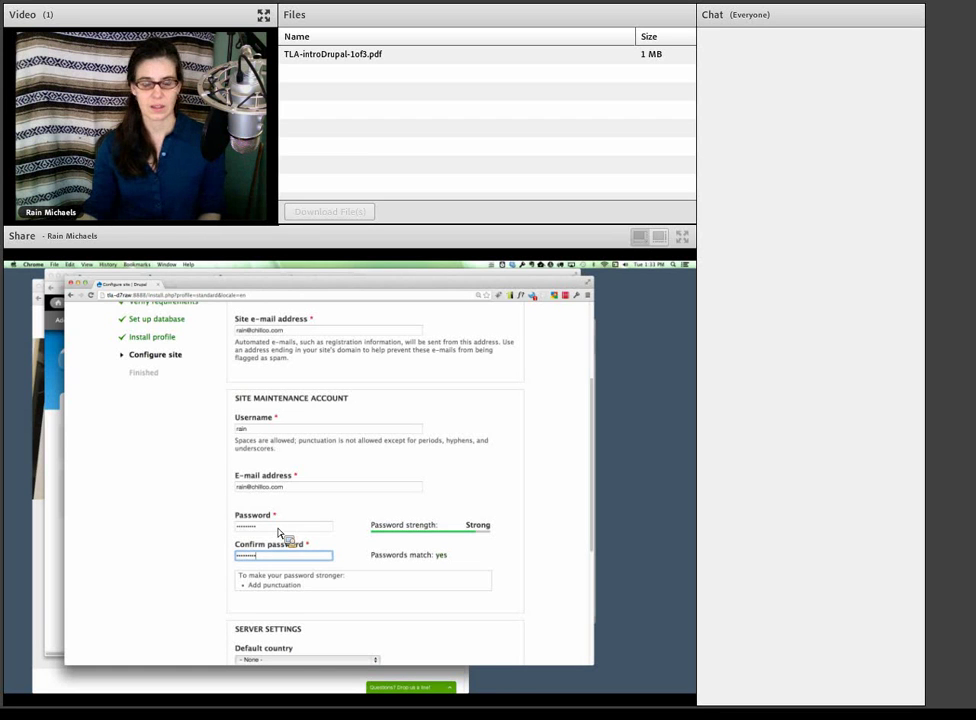
click(225, 568)
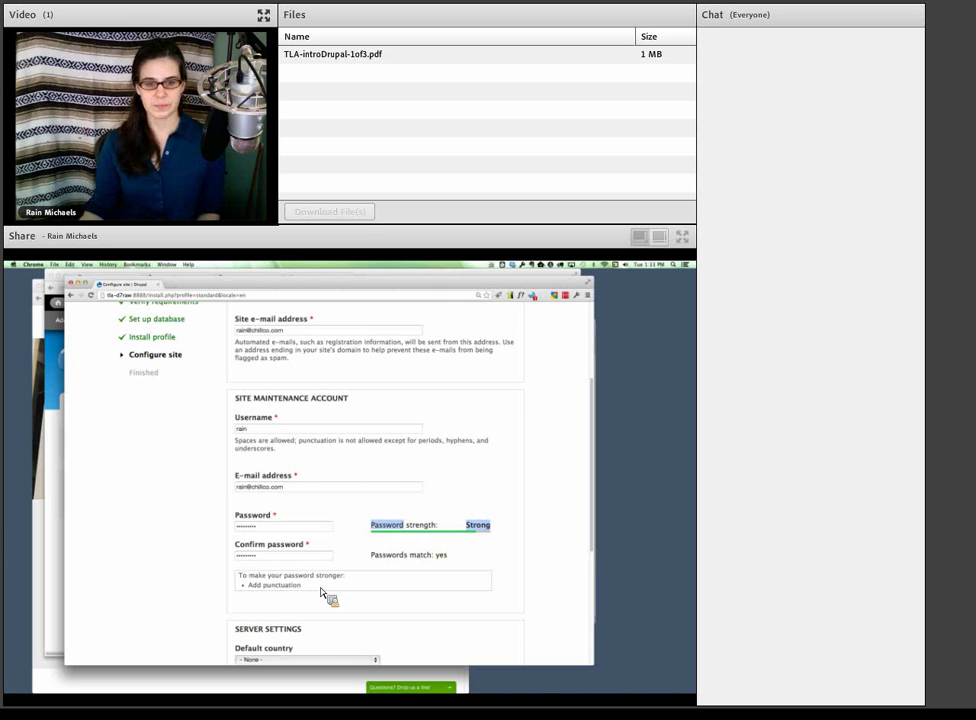
- Choose United States as Default country, leaving the time zone unchanged
scroll(322, 593, down, 5)
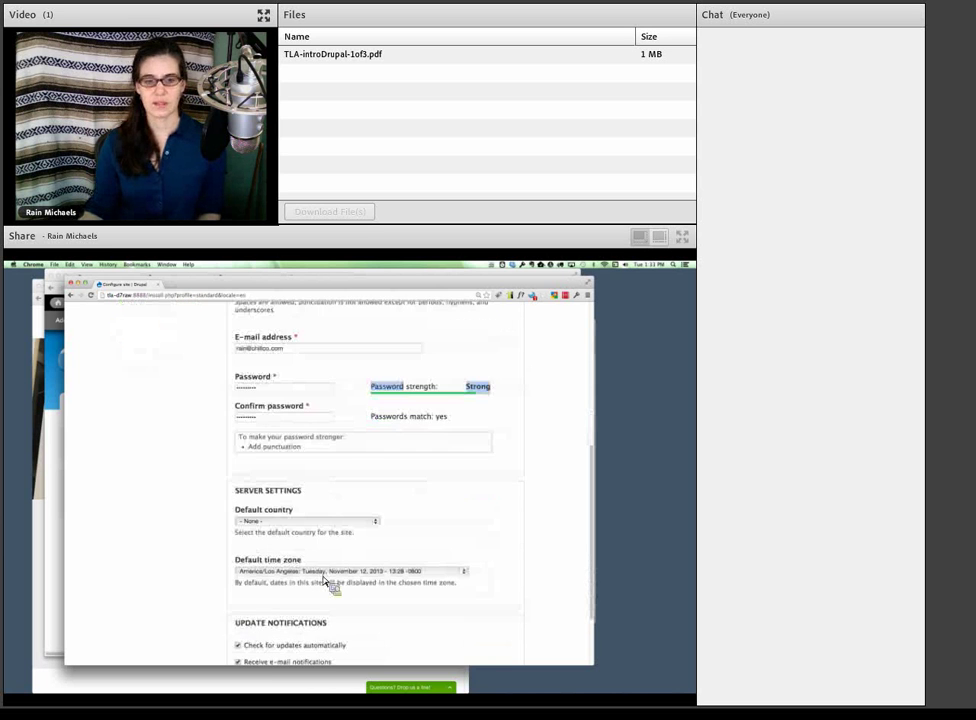
scroll(330, 585, down, 1)
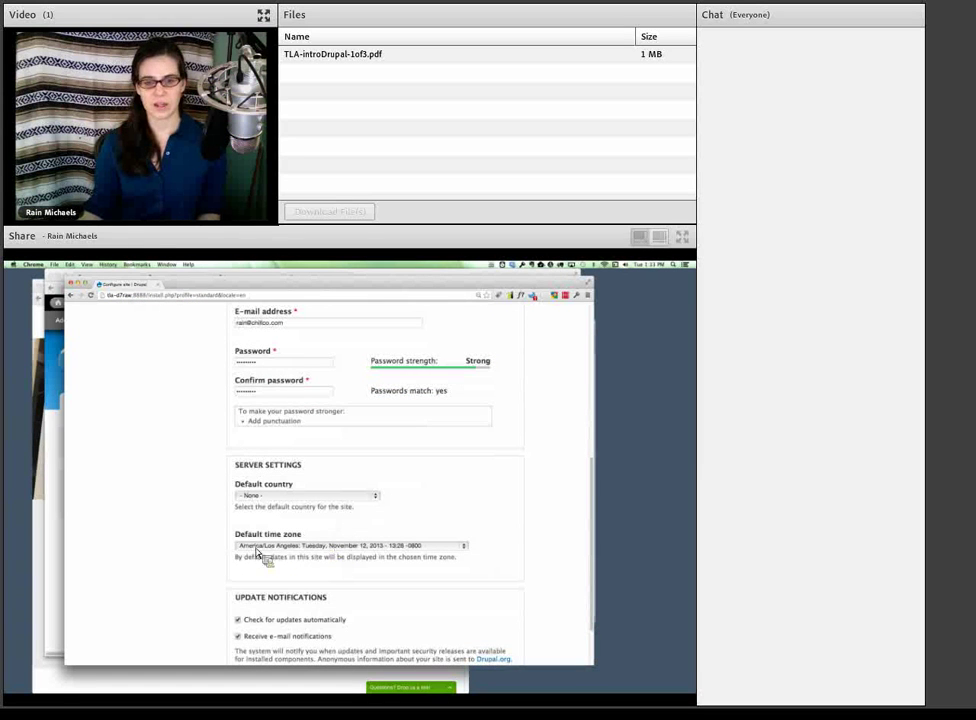
click(325, 548)
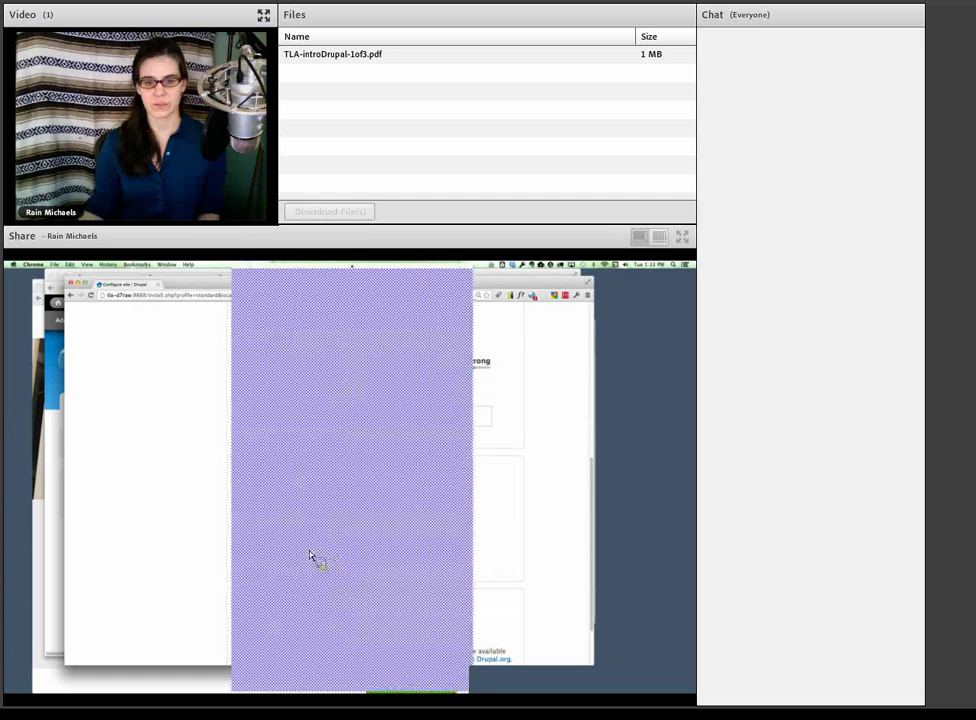
click(312, 558)
click(308, 500)
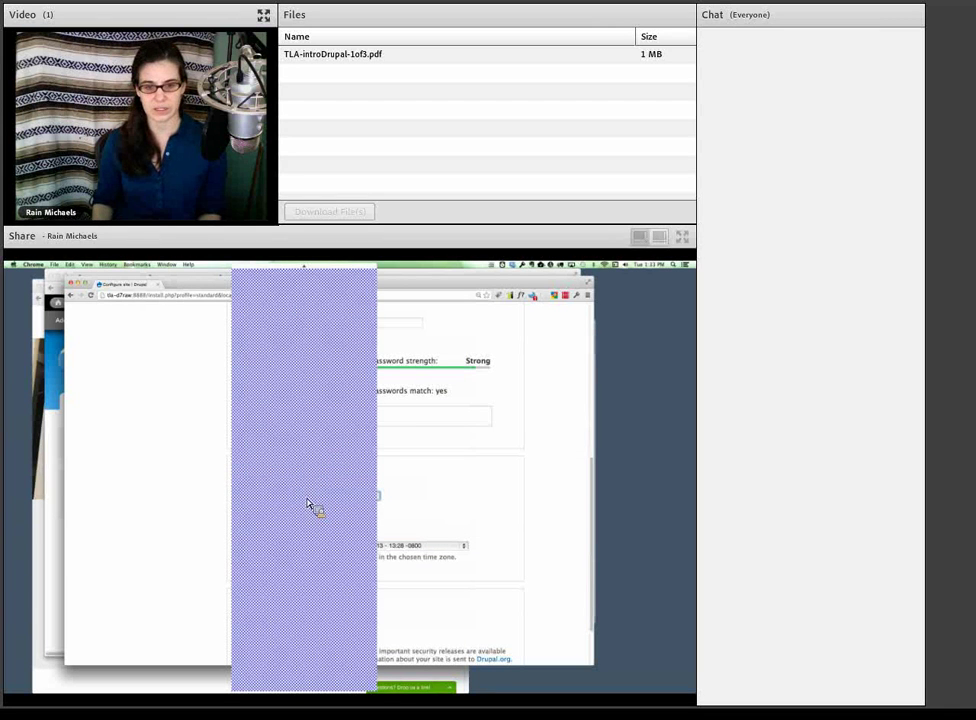
click(314, 660)
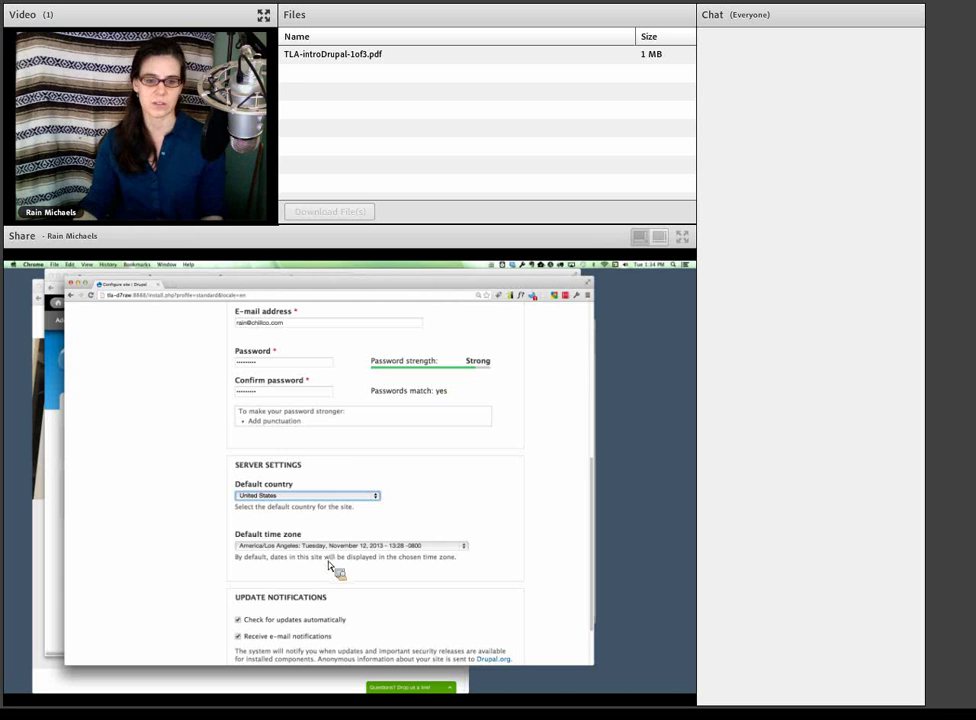
scroll(328, 563, down, 2)
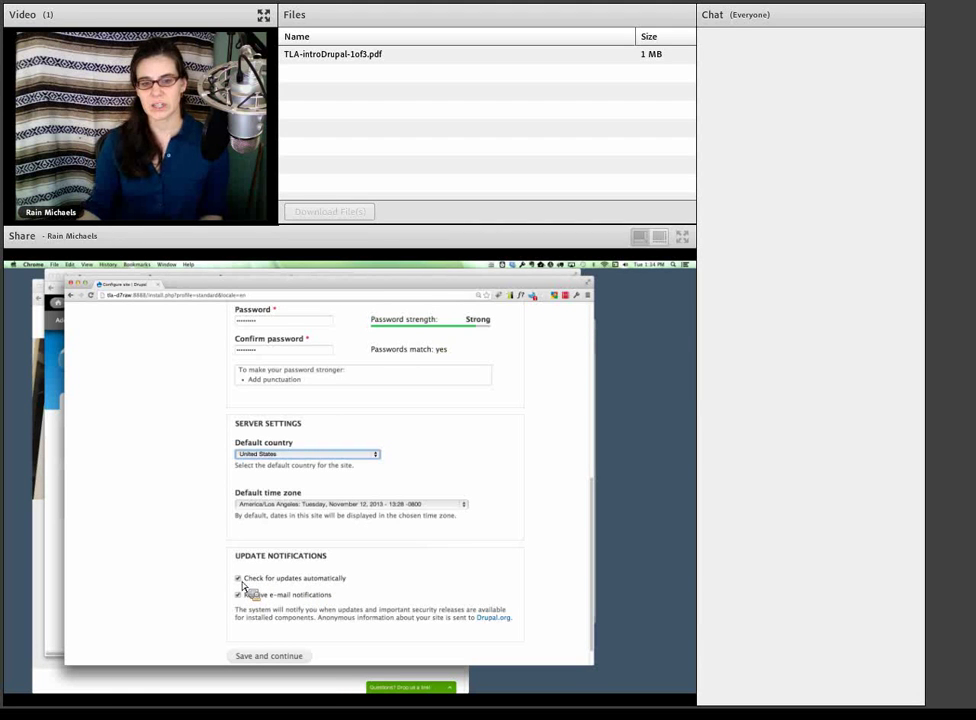
drag(359, 588, 336, 598)
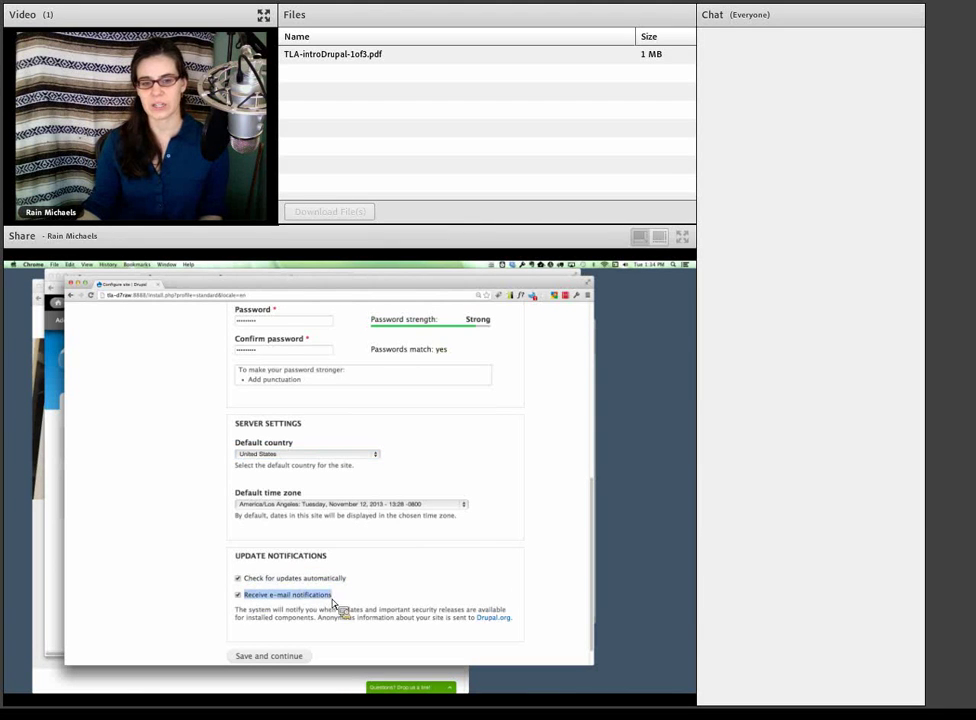
click(239, 582)
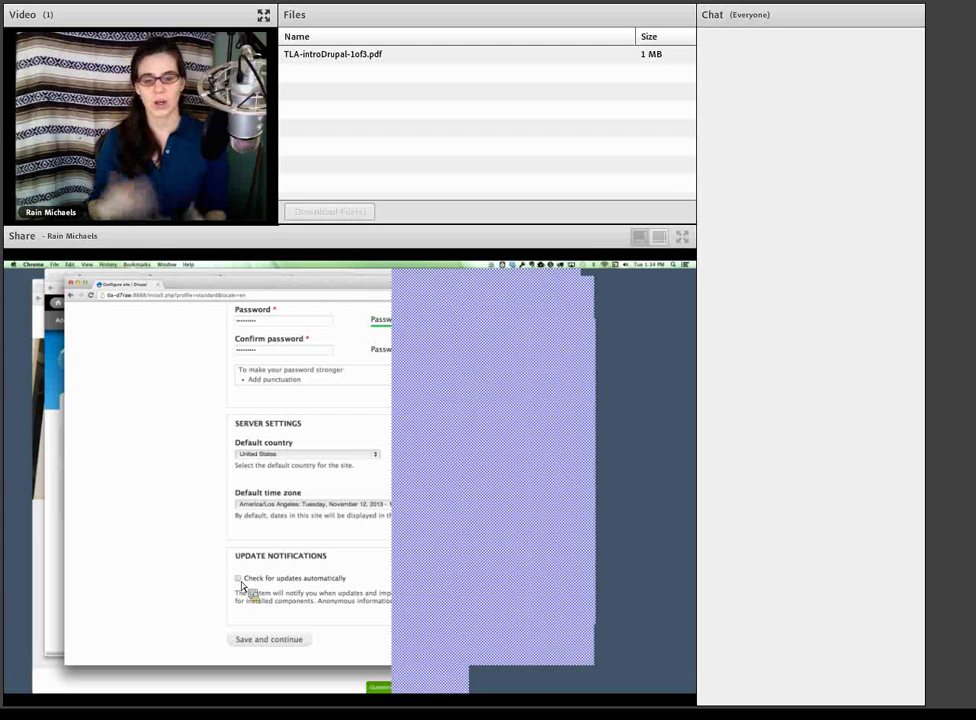
click(239, 579)
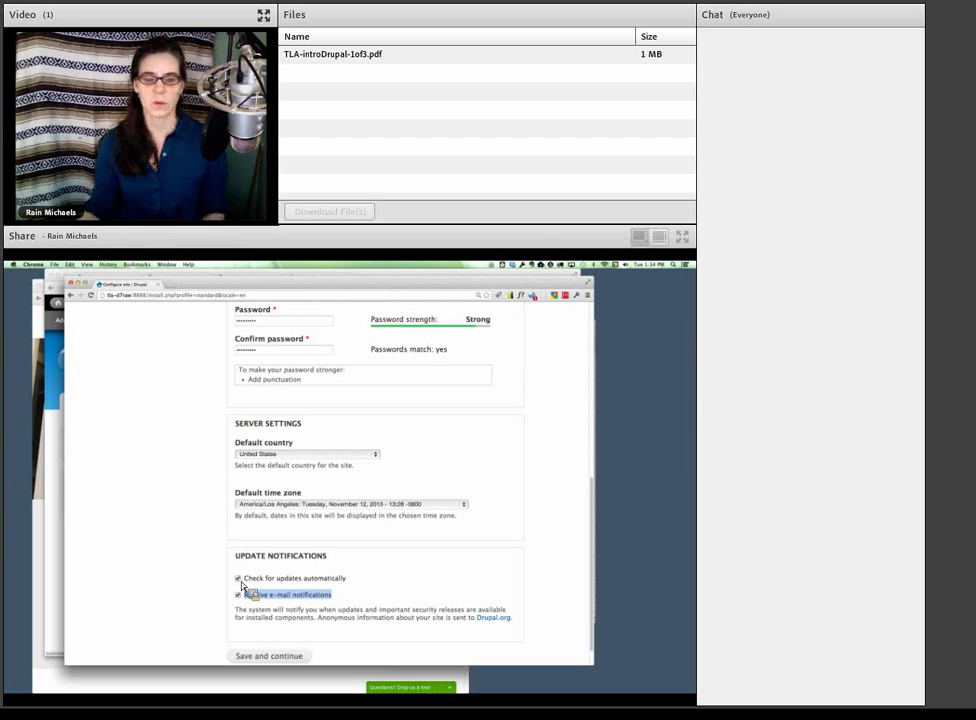
click(281, 596)
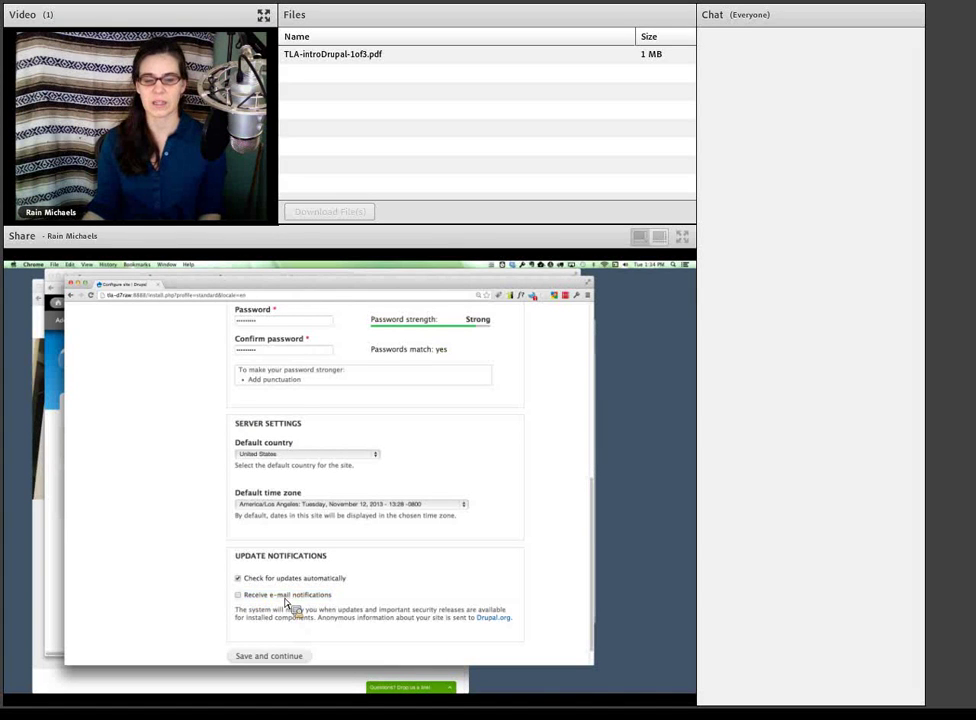
click(245, 598)
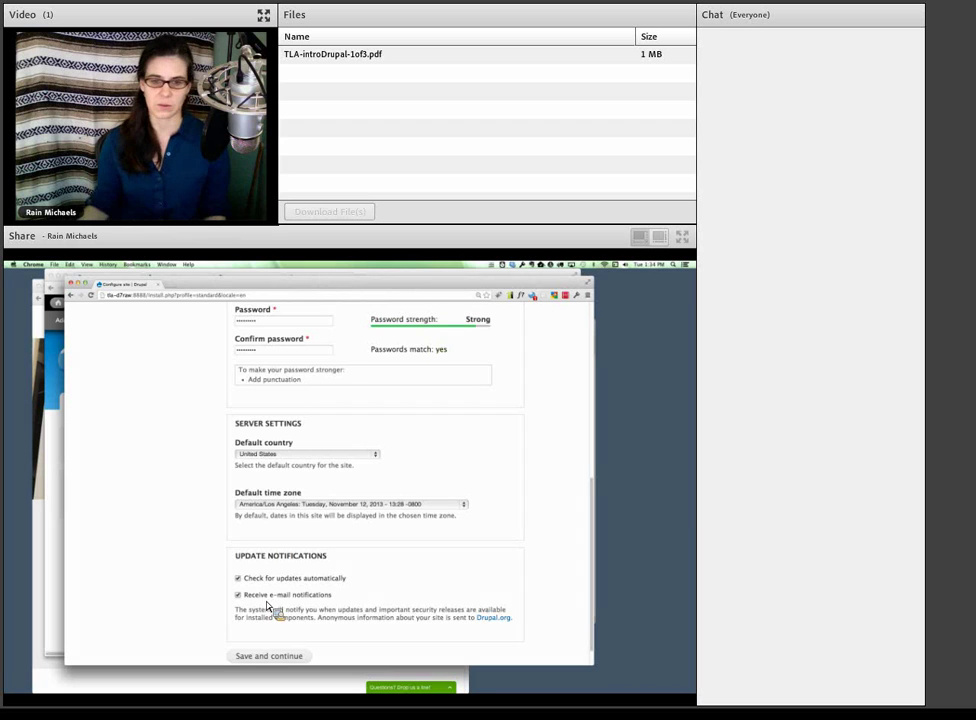
scroll(268, 606, down, 1)
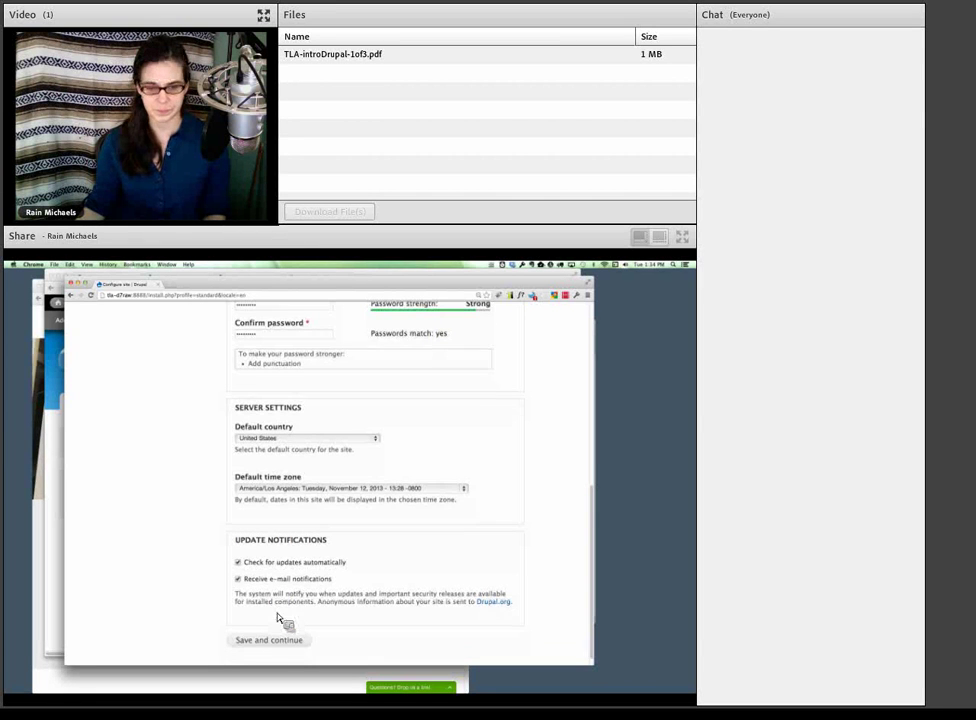
- Save the site configuration, then follow 'Visit your new site' from the installation-complete page
click(268, 640)
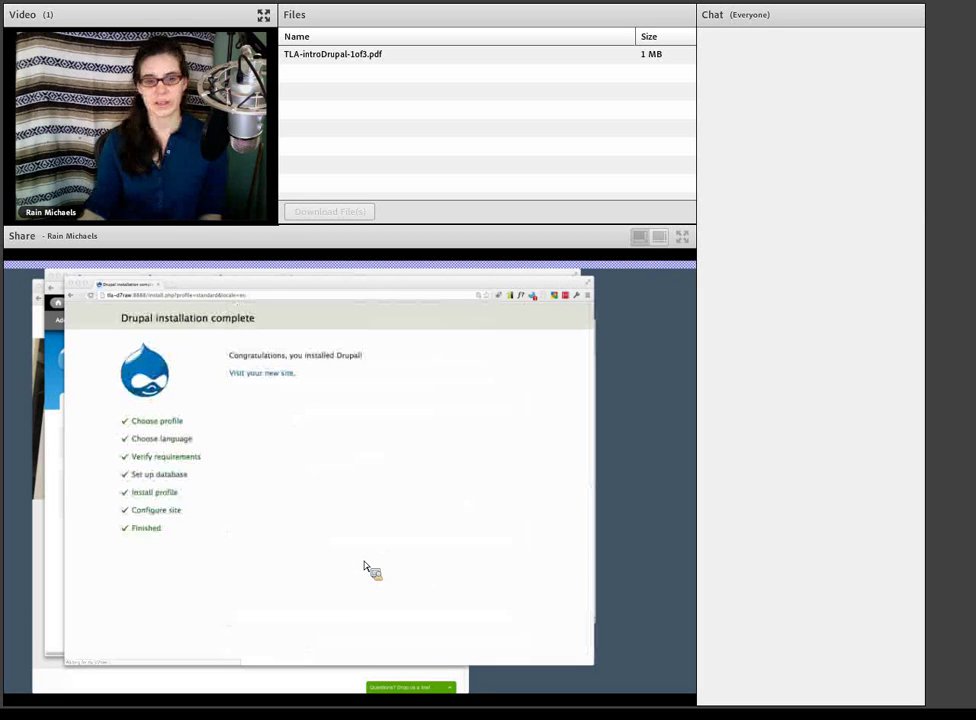
click(279, 378)
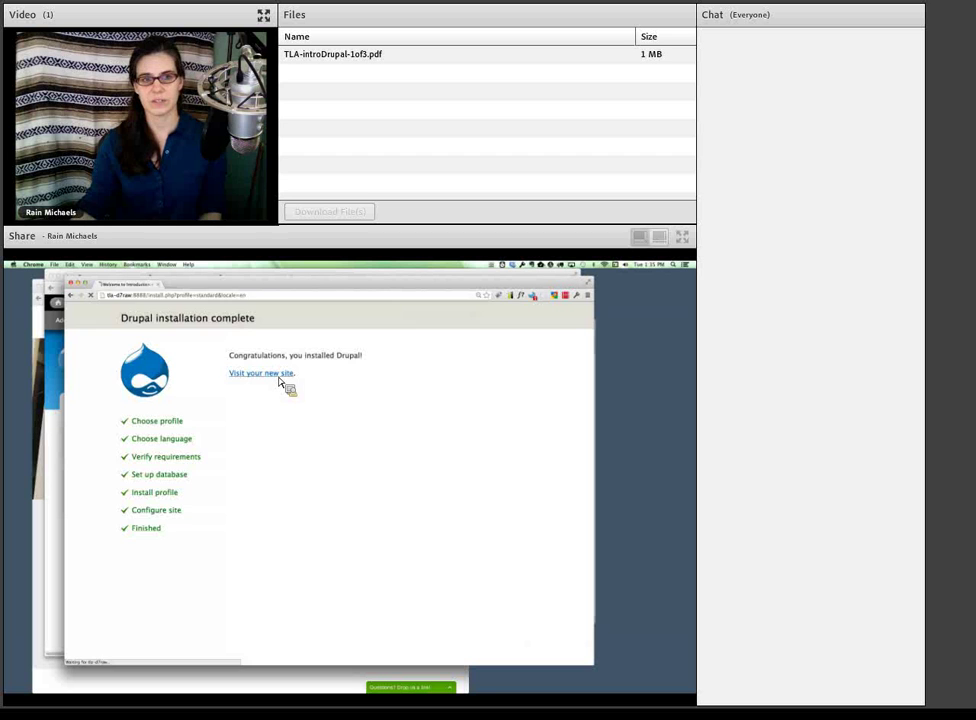
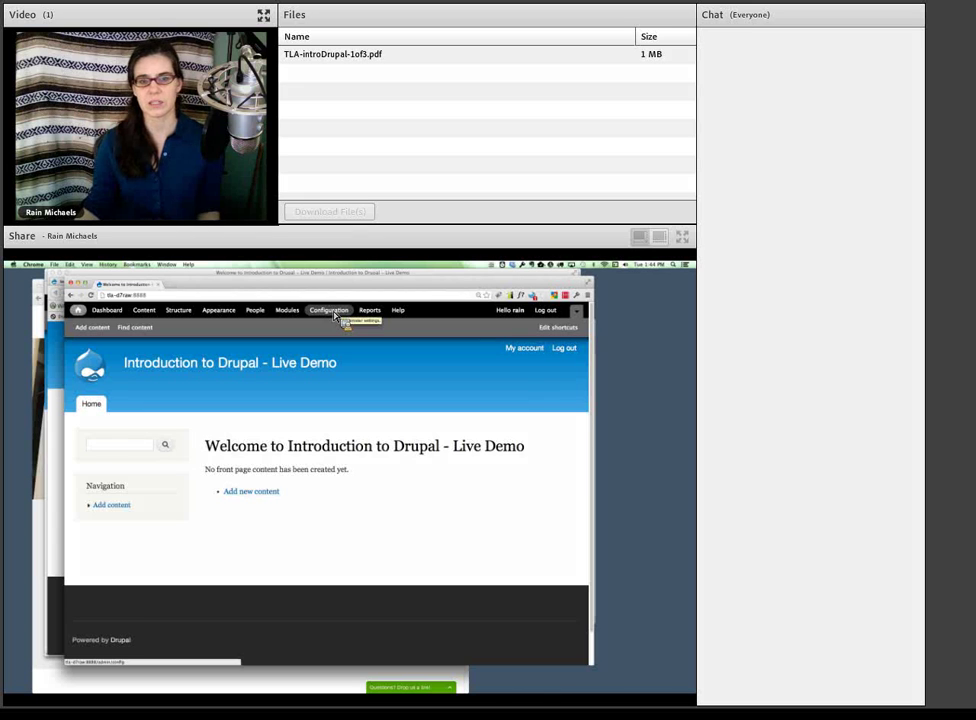
- Open the Configuration page and highlight its installation-problems warning
click(335, 314)
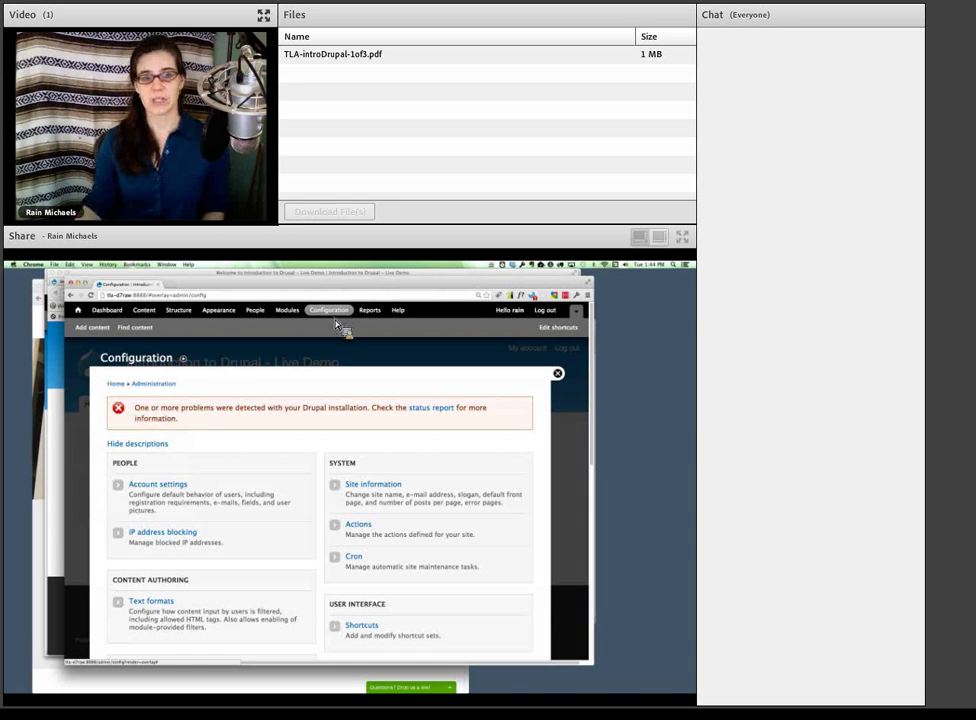
triple_click(211, 422)
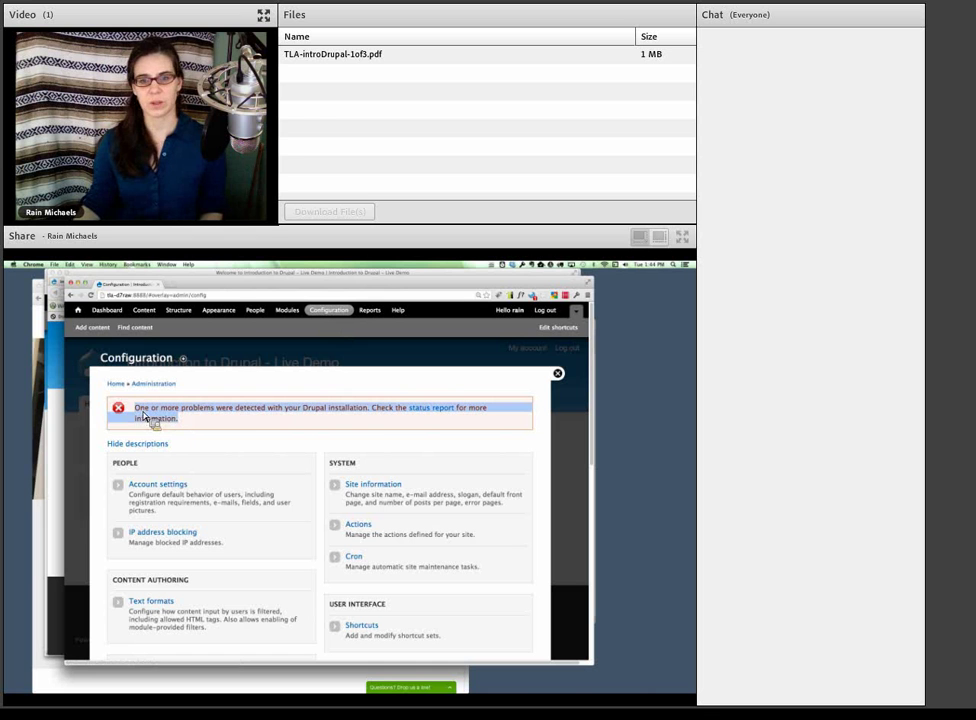
click(416, 430)
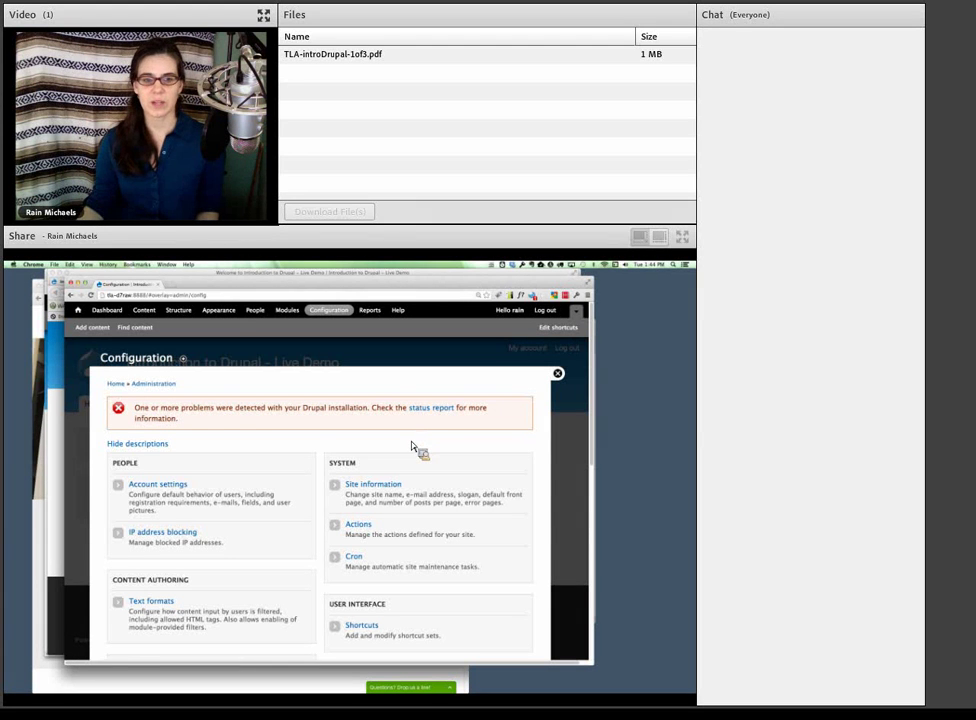
- Scroll through the settings groups, pointing out People, System and Content Authoring
scroll(412, 446, down, 1)
scroll(412, 446, down, 1)
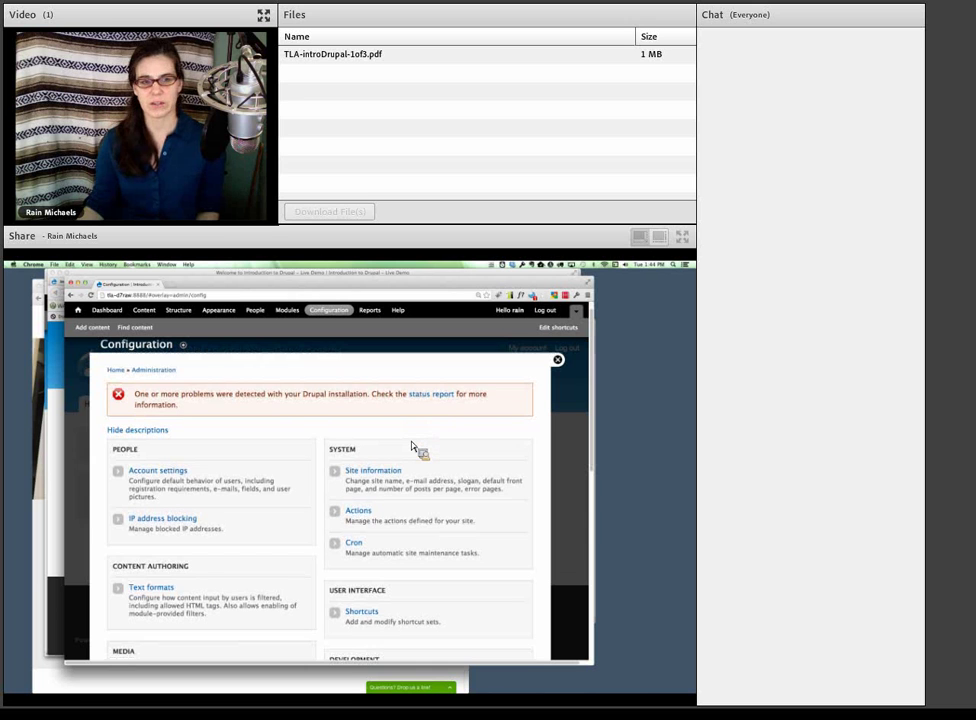
scroll(413, 447, down, 1)
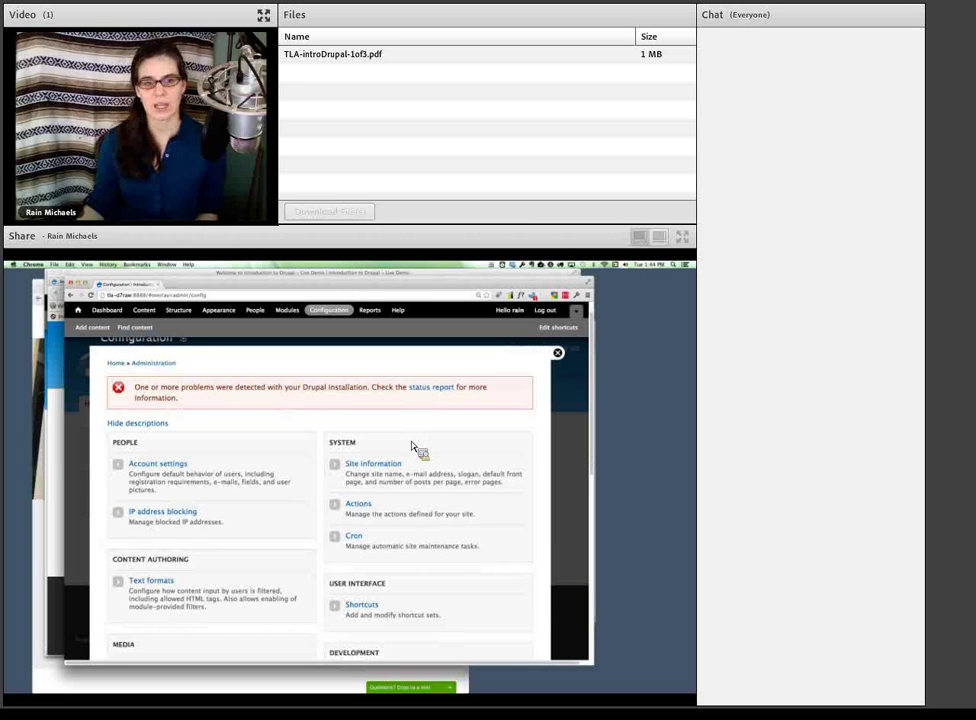
scroll(413, 447, down, 5)
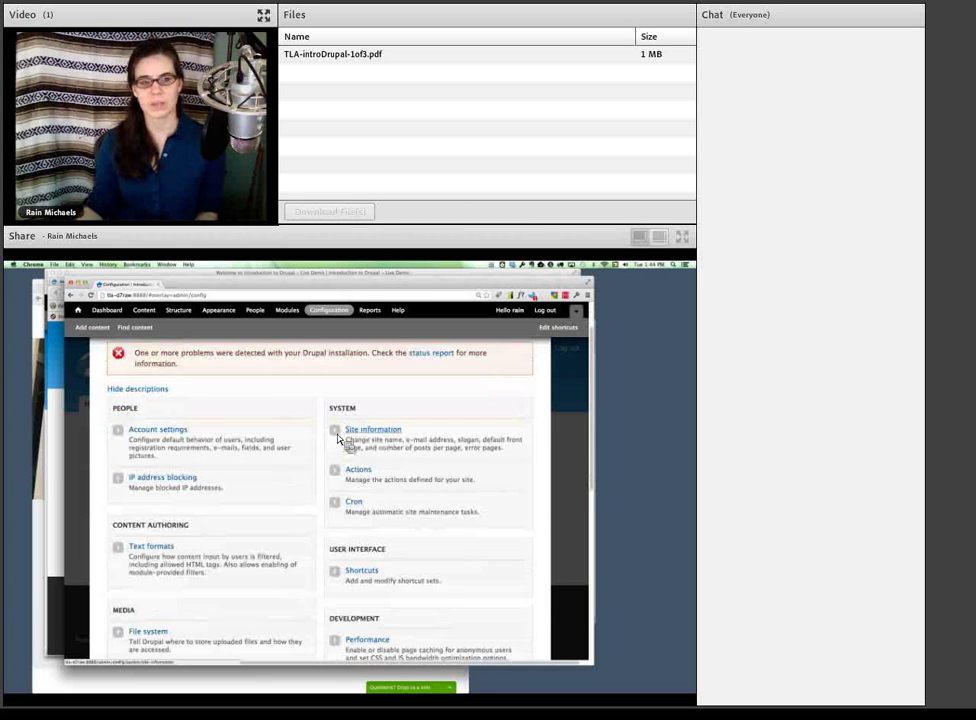
drag(113, 411, 147, 416)
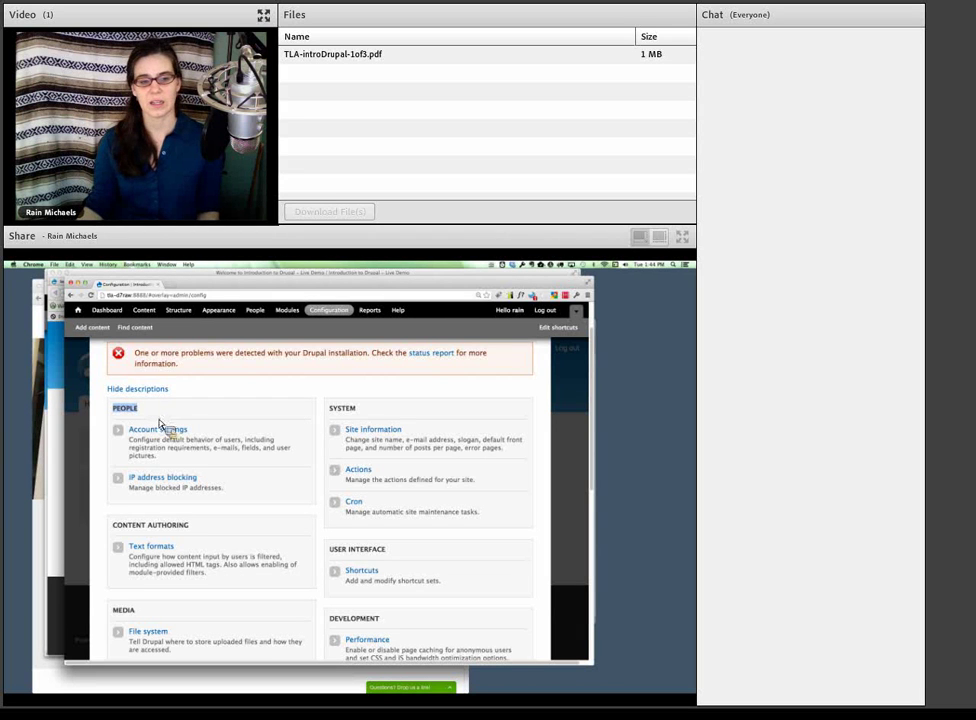
scroll(160, 420, down, 1)
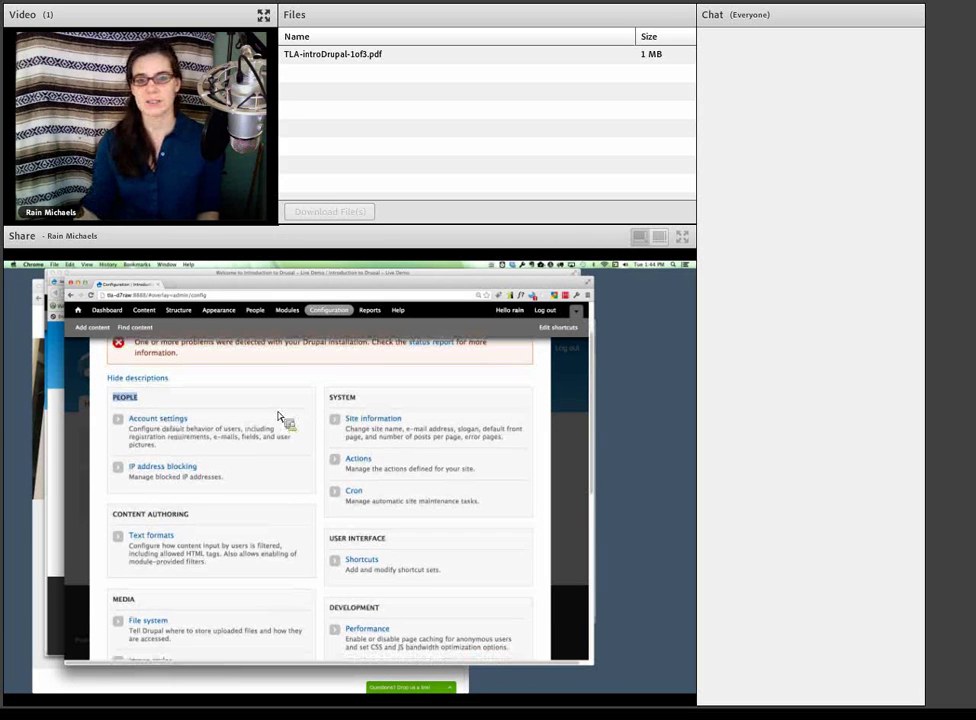
double_click(340, 400)
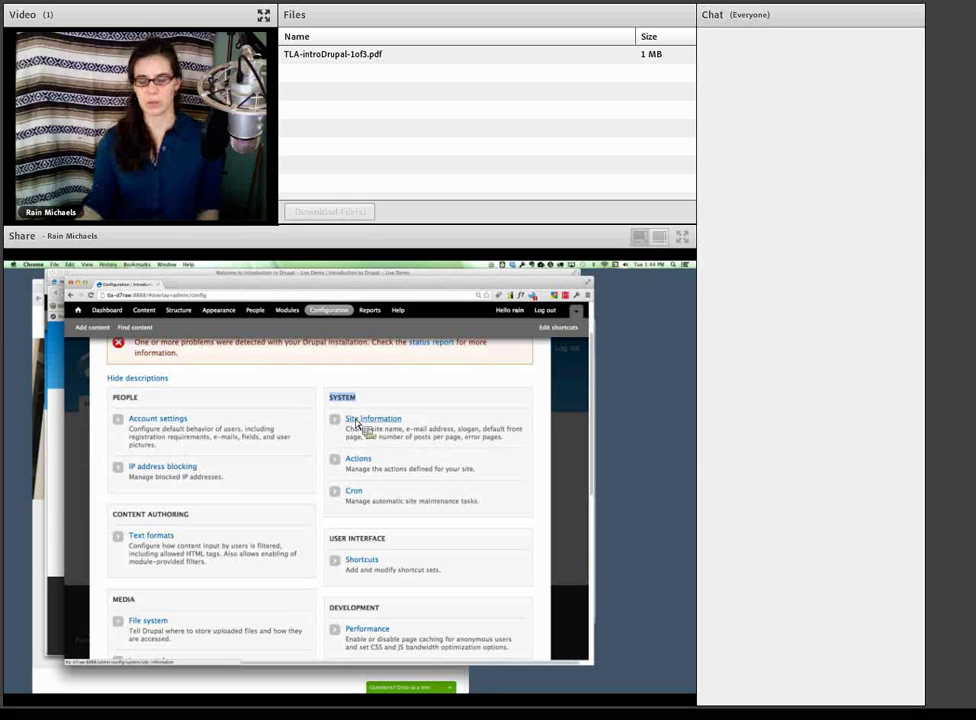
scroll(357, 425, down, 1)
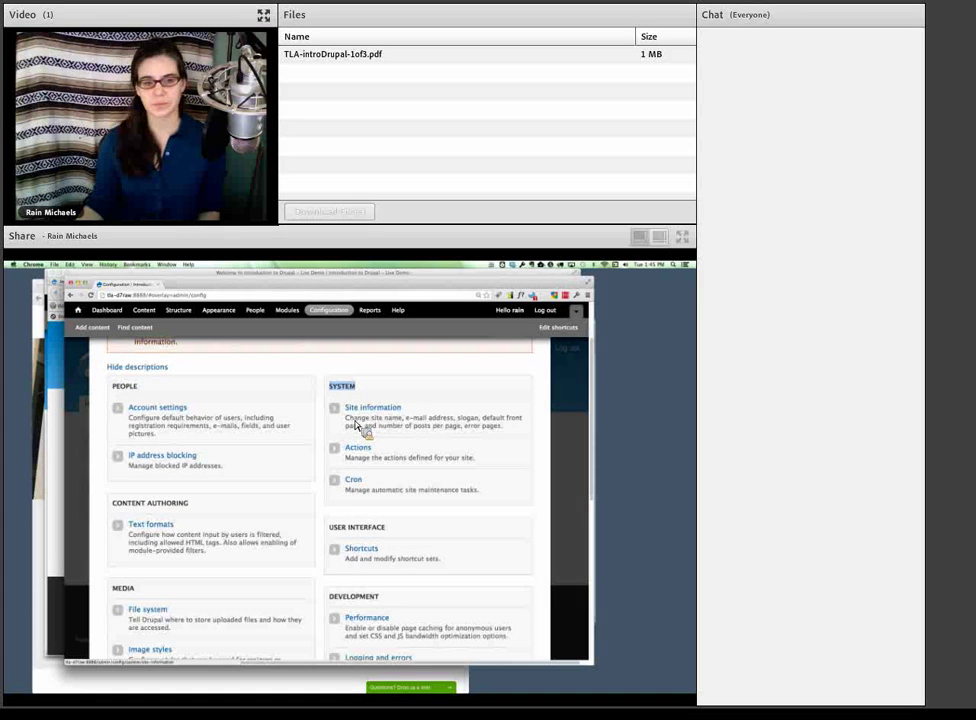
scroll(357, 425, down, 3)
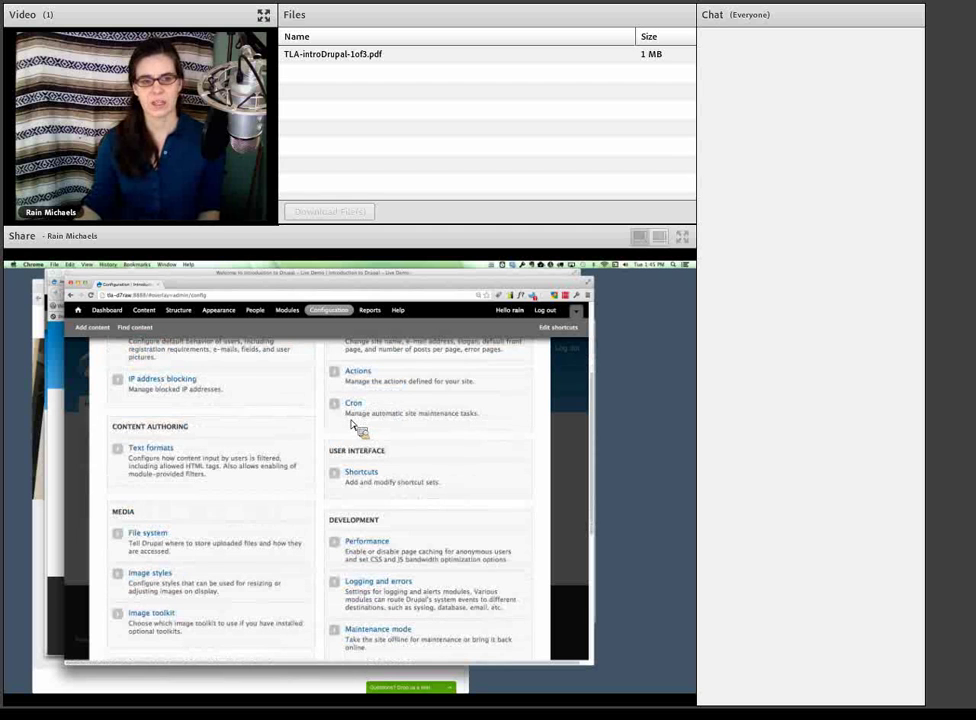
drag(113, 428, 193, 433)
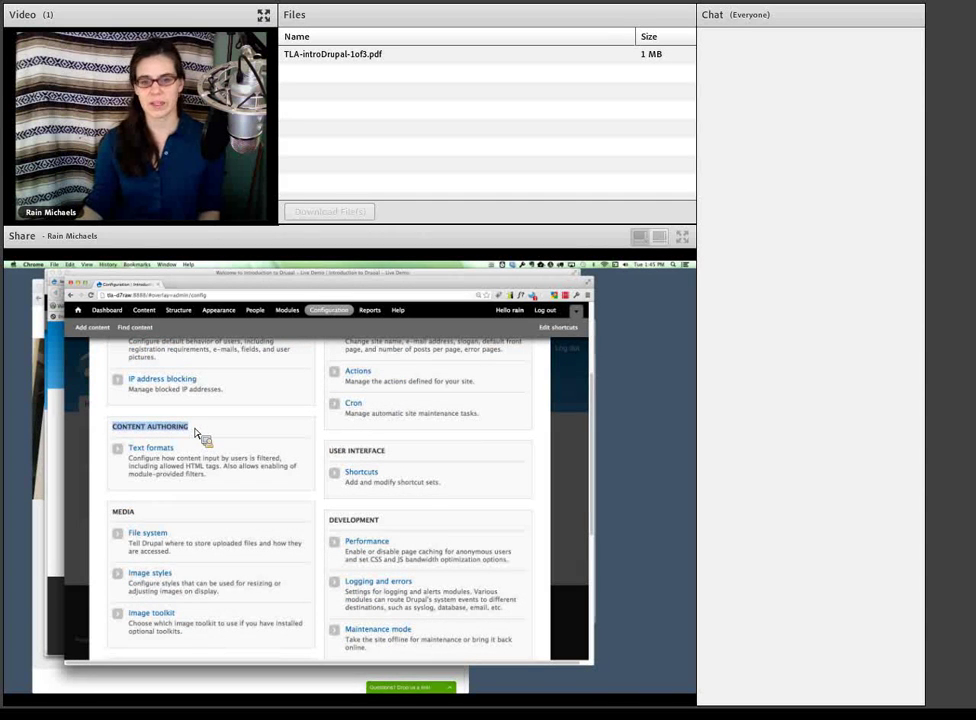
- Scroll to the bottom of the Configuration page and back up
scroll(195, 433, down, 2)
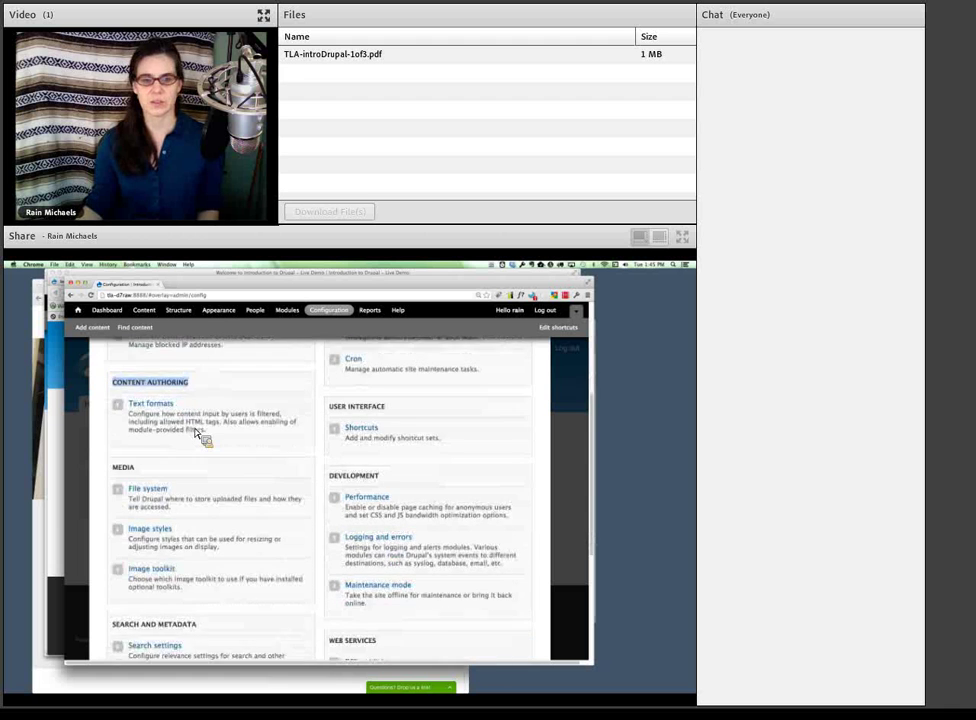
scroll(195, 433, down, 2)
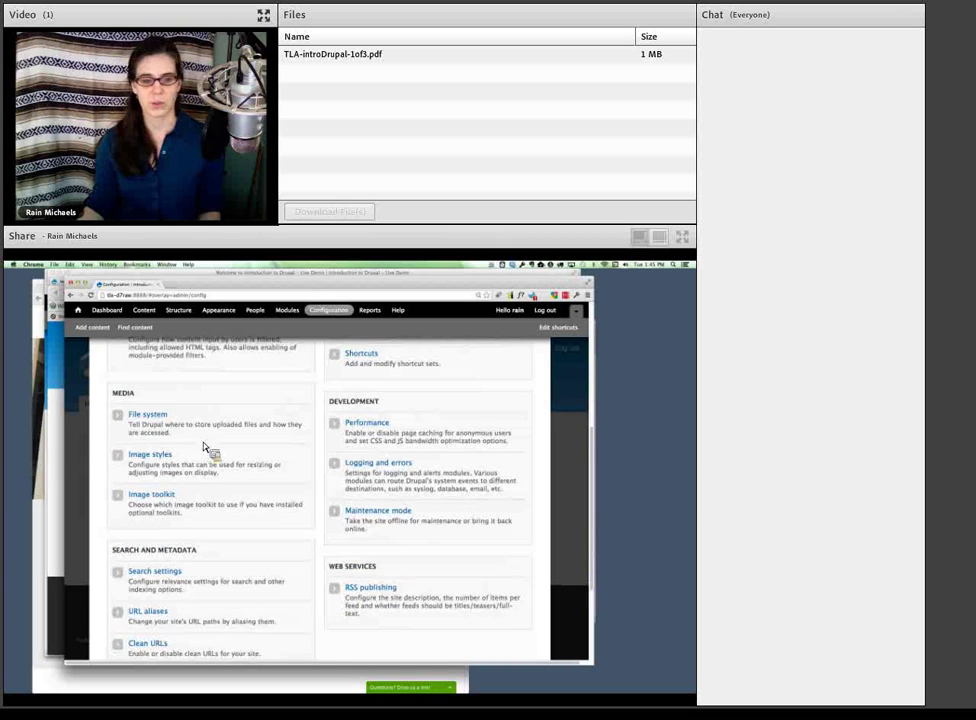
scroll(207, 450, down, 4)
scroll(207, 450, down, 1)
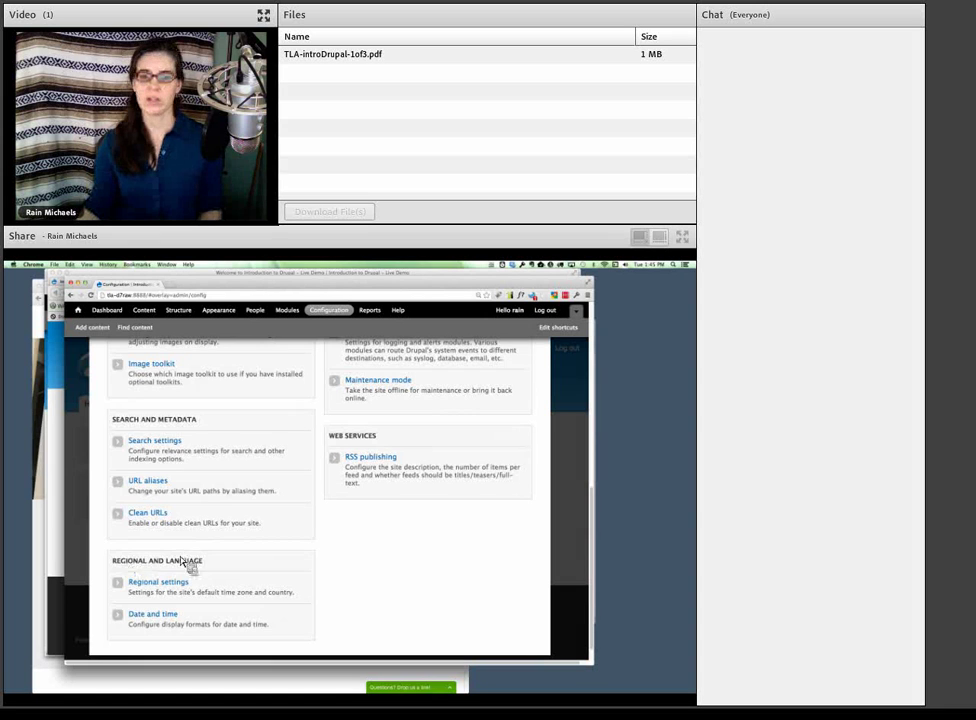
scroll(322, 562, up, 7)
scroll(331, 560, up, 8)
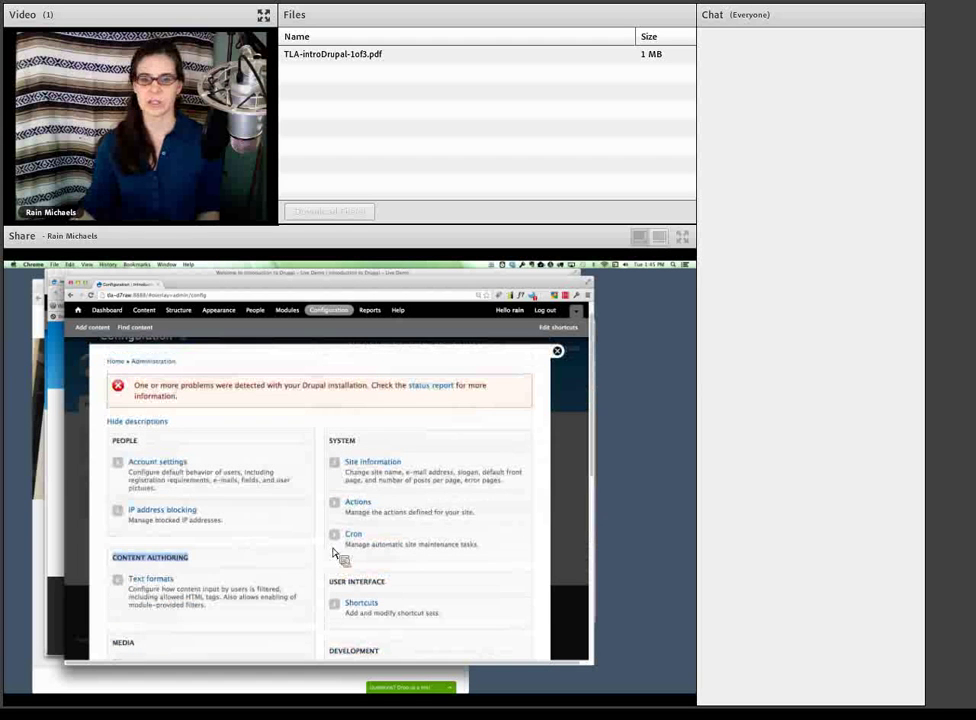
- In Site information, enter the slogan 'Drupal is great for libraries!'
click(368, 471)
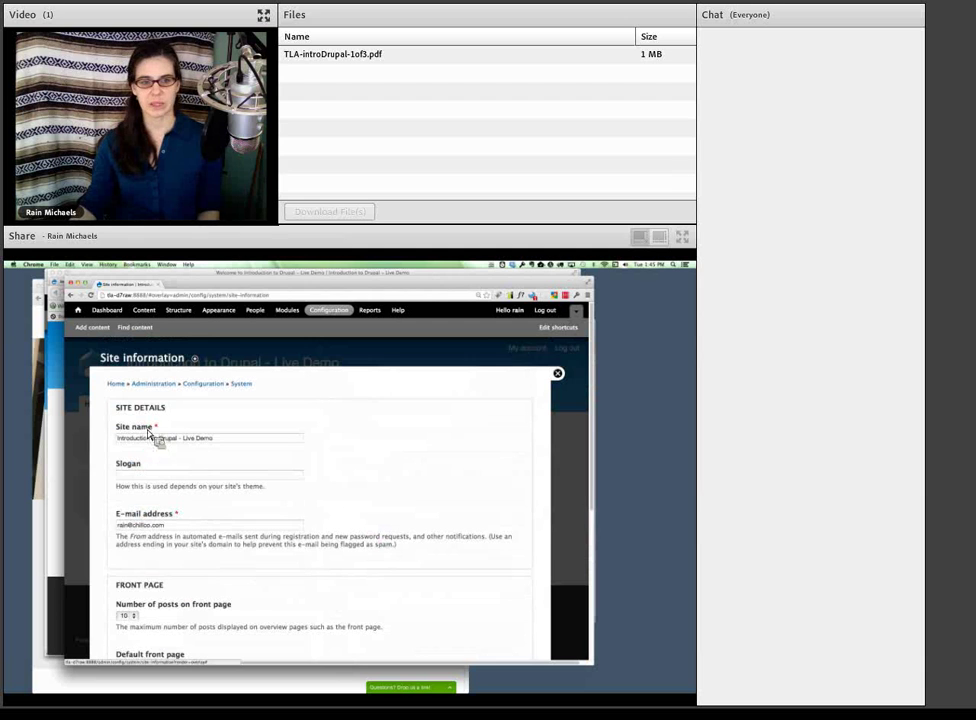
triple_click(215, 438)
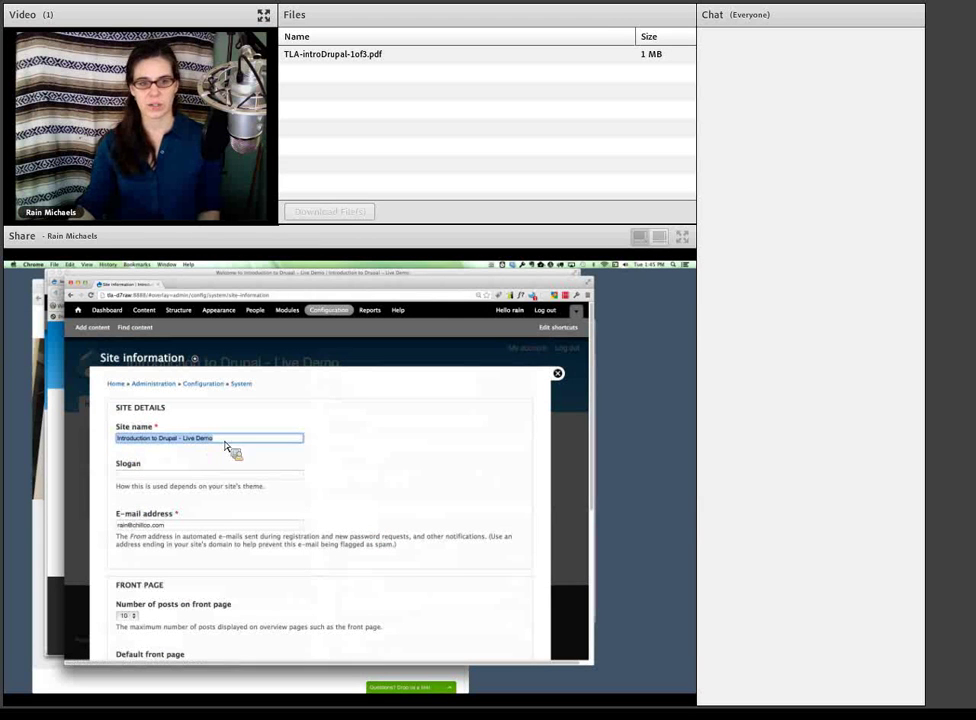
click(143, 478)
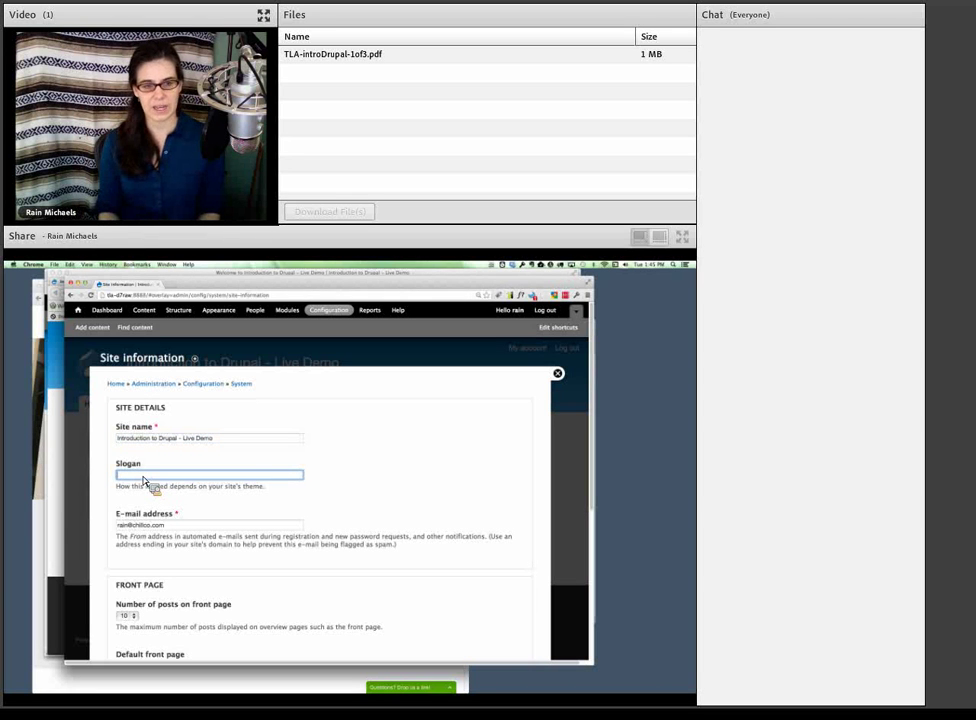
text(Drupal is great for librari)
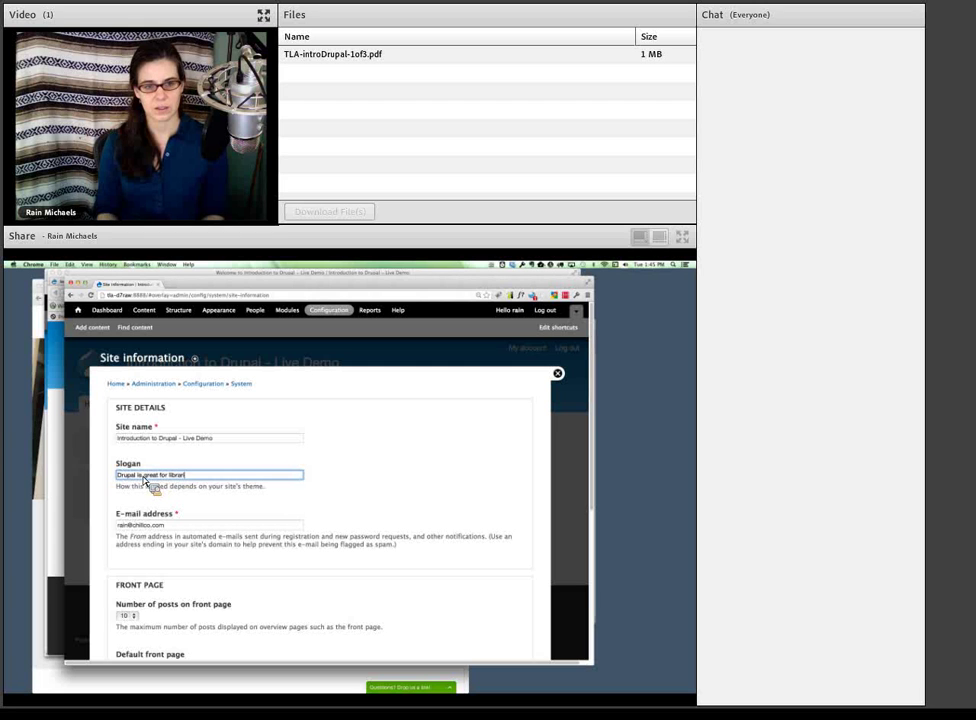
text(es!)
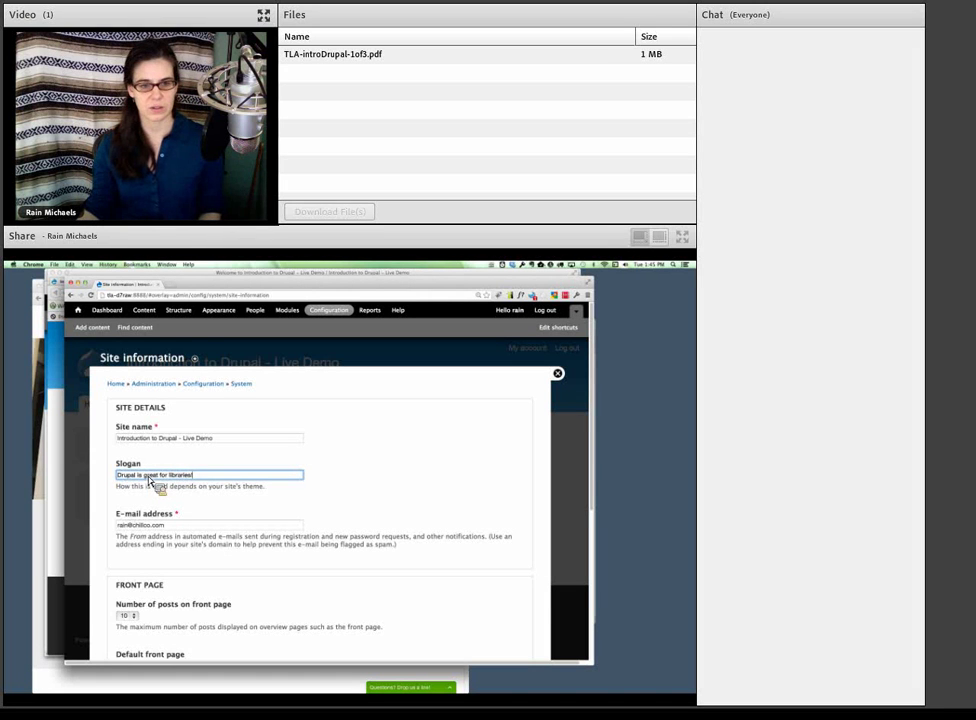
- Point out the contact e-mail and Front page settings, then save the site information
double_click(207, 518)
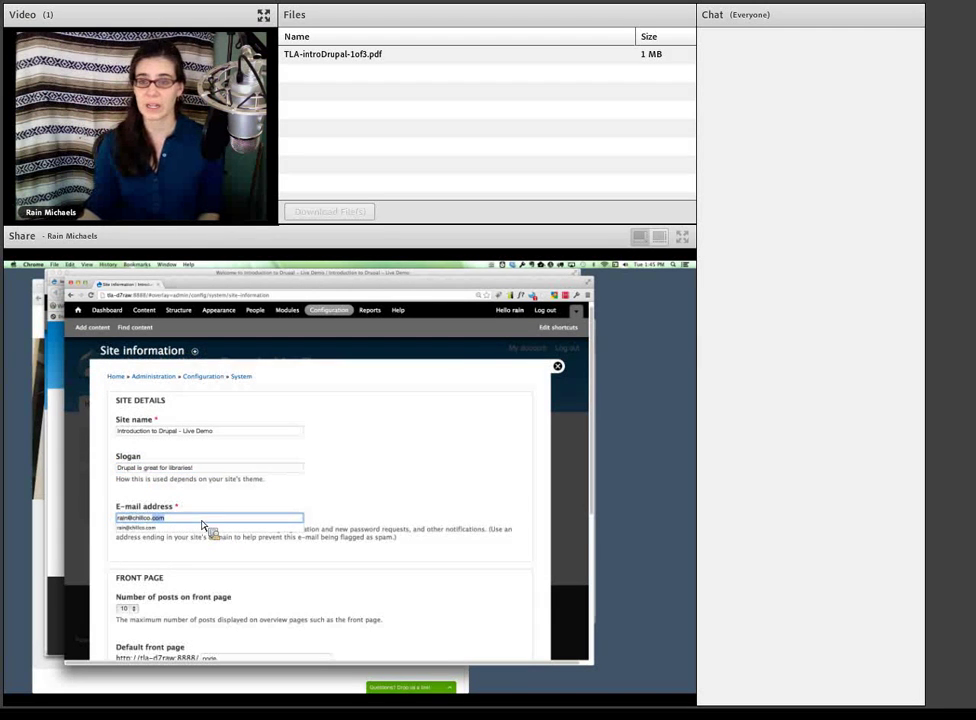
scroll(314, 530, down, 5)
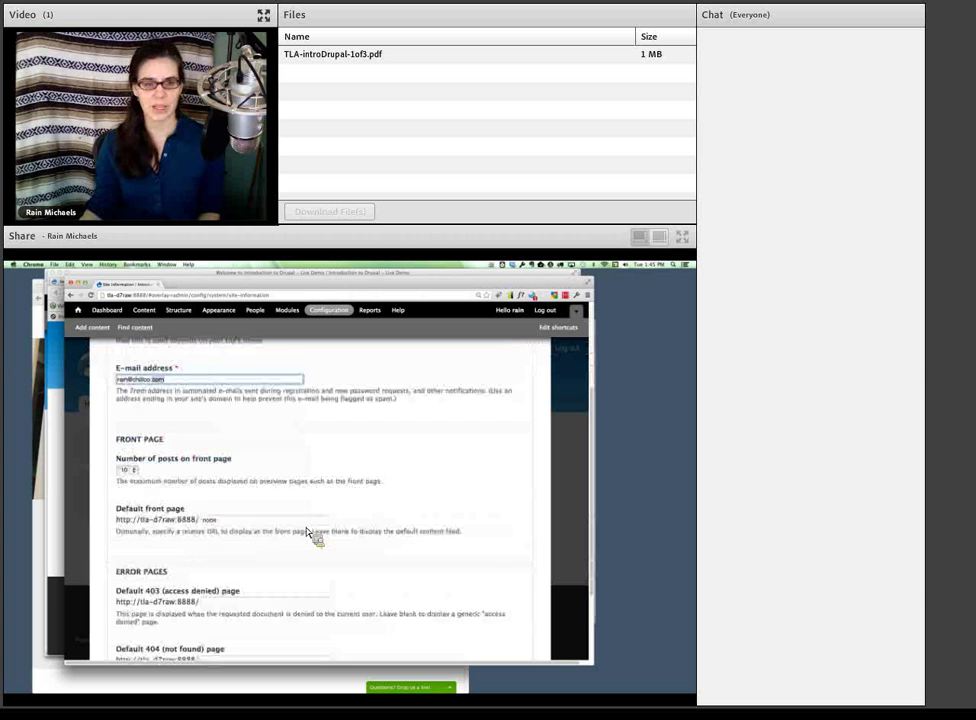
scroll(307, 532, down, 2)
scroll(307, 532, up, 1)
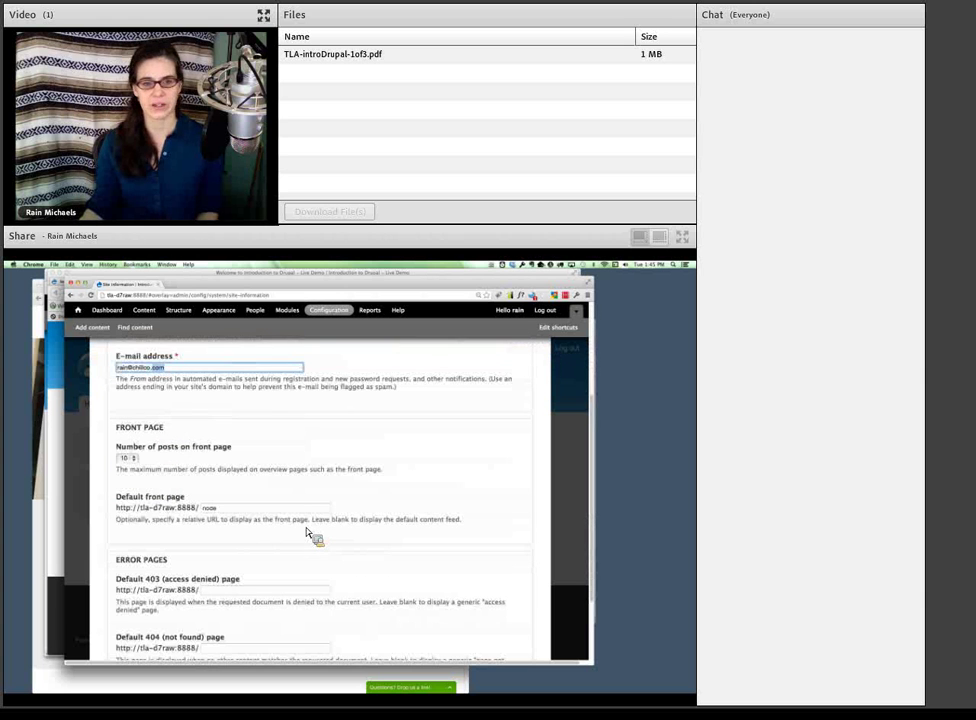
triple_click(124, 425)
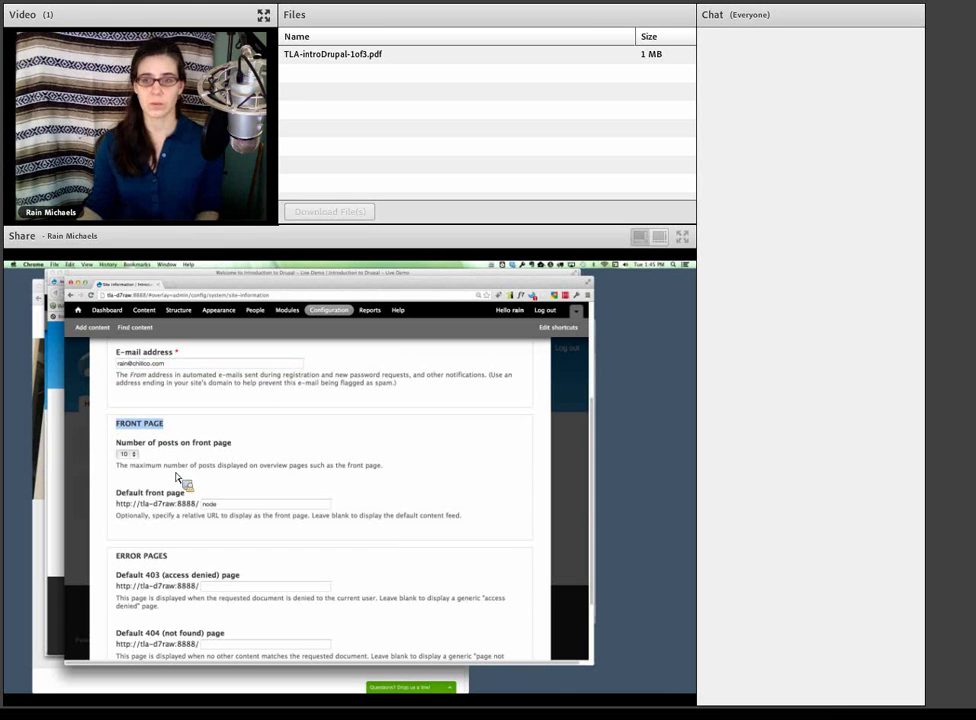
scroll(178, 479, down, 1)
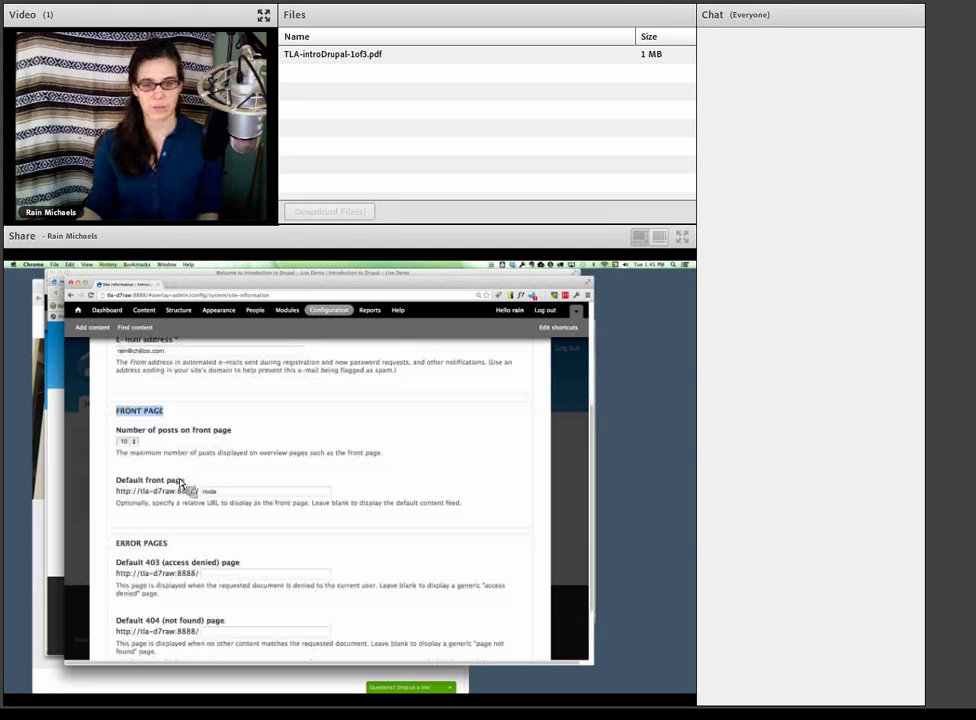
scroll(180, 482, down, 3)
scroll(181, 484, up, 10)
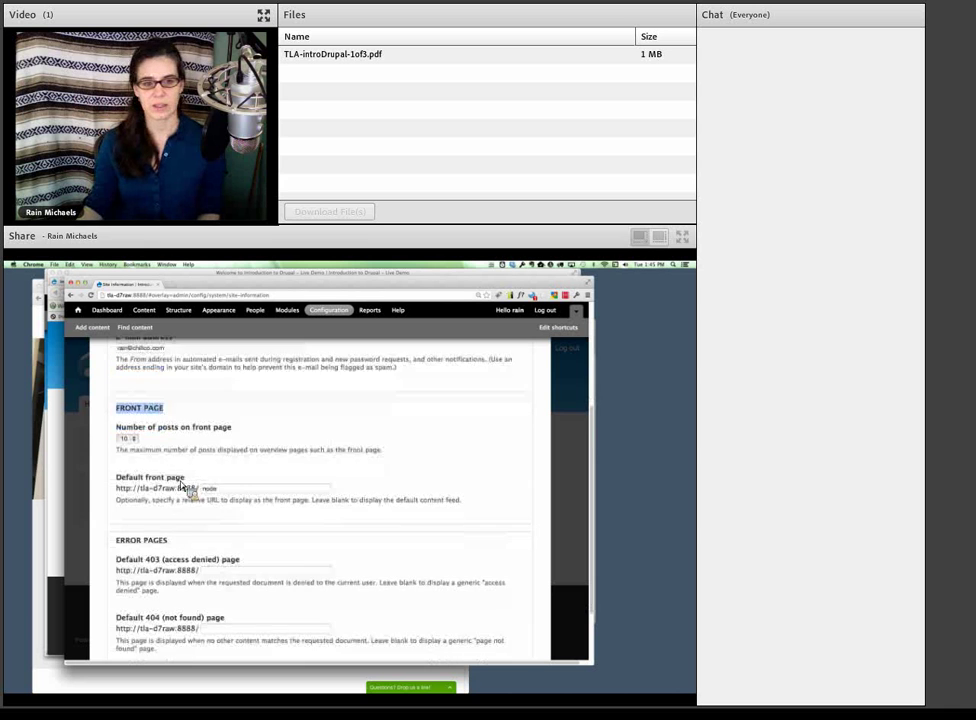
scroll(181, 486, up, 3)
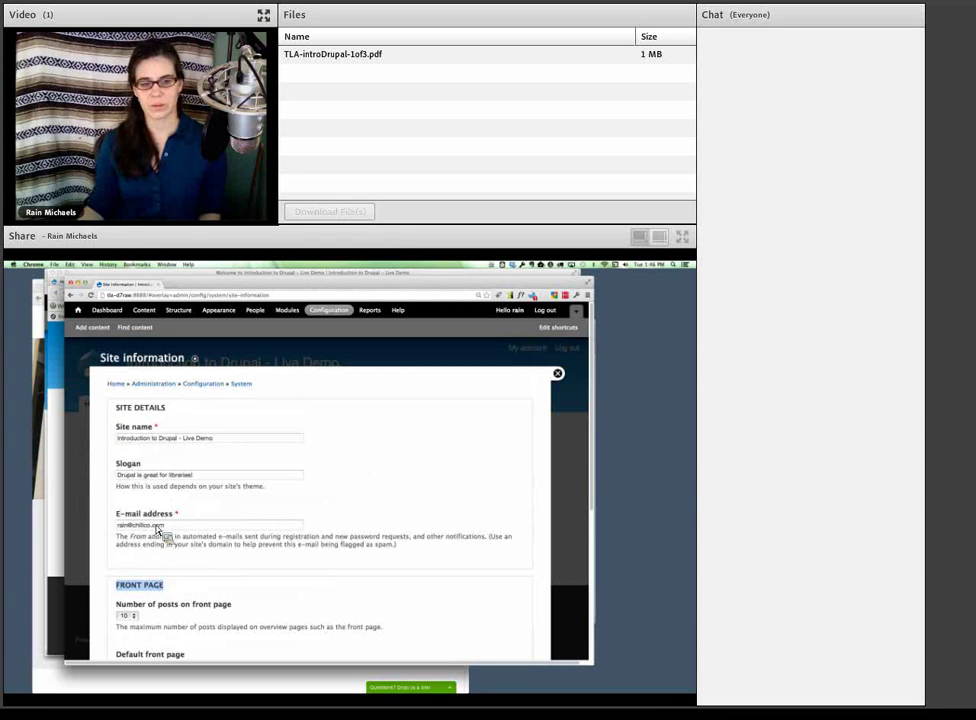
scroll(163, 588, down, 15)
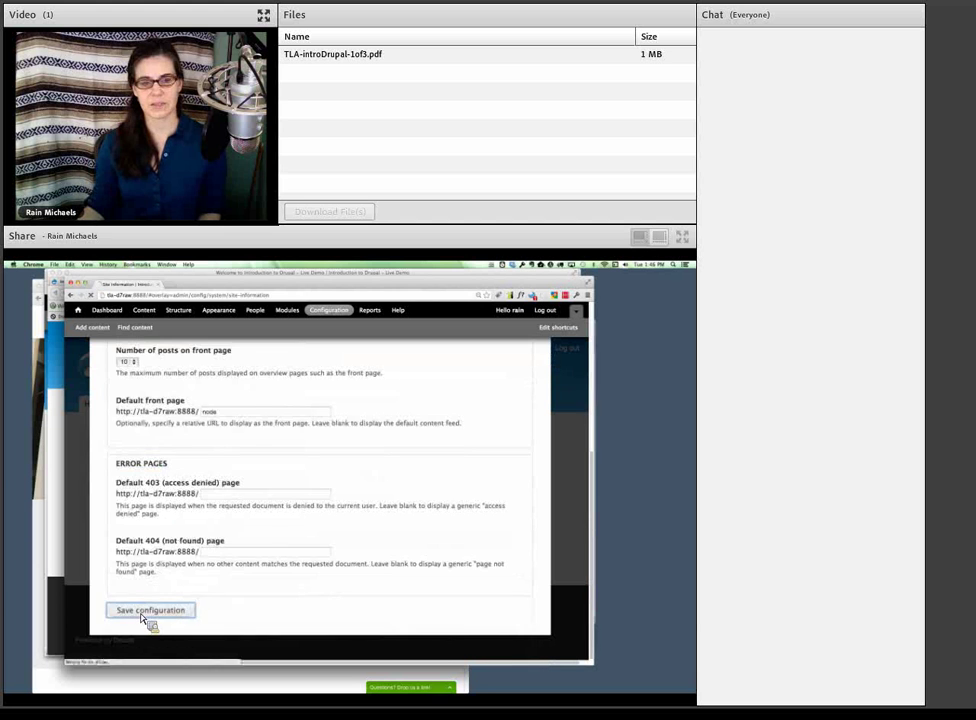
click(148, 610)
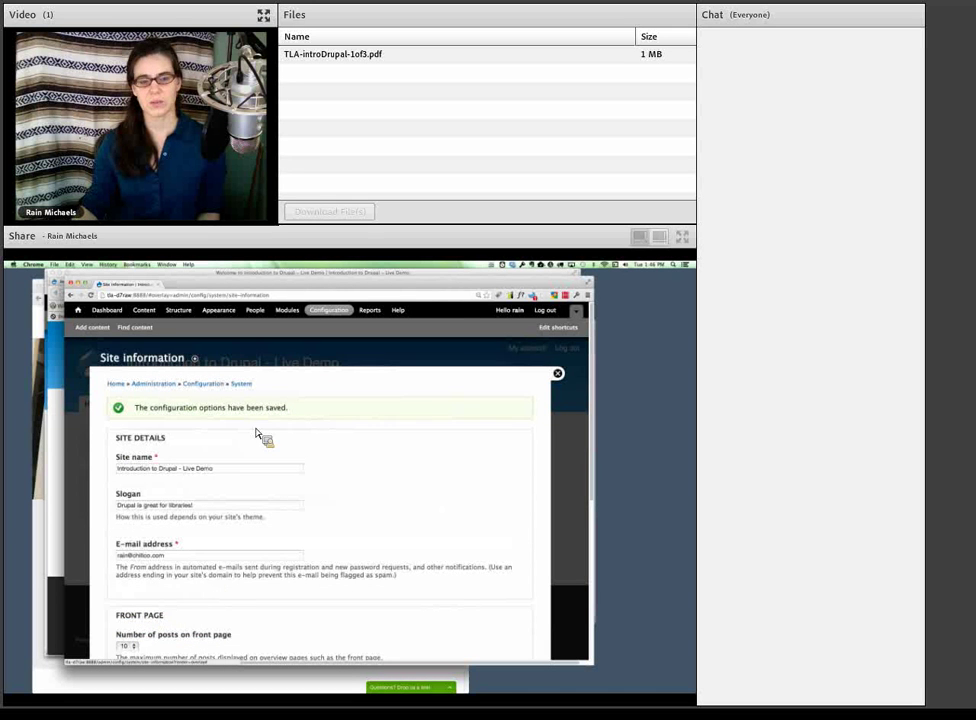
- Close the settings overlay and highlight the new slogan on the home page header
click(558, 375)
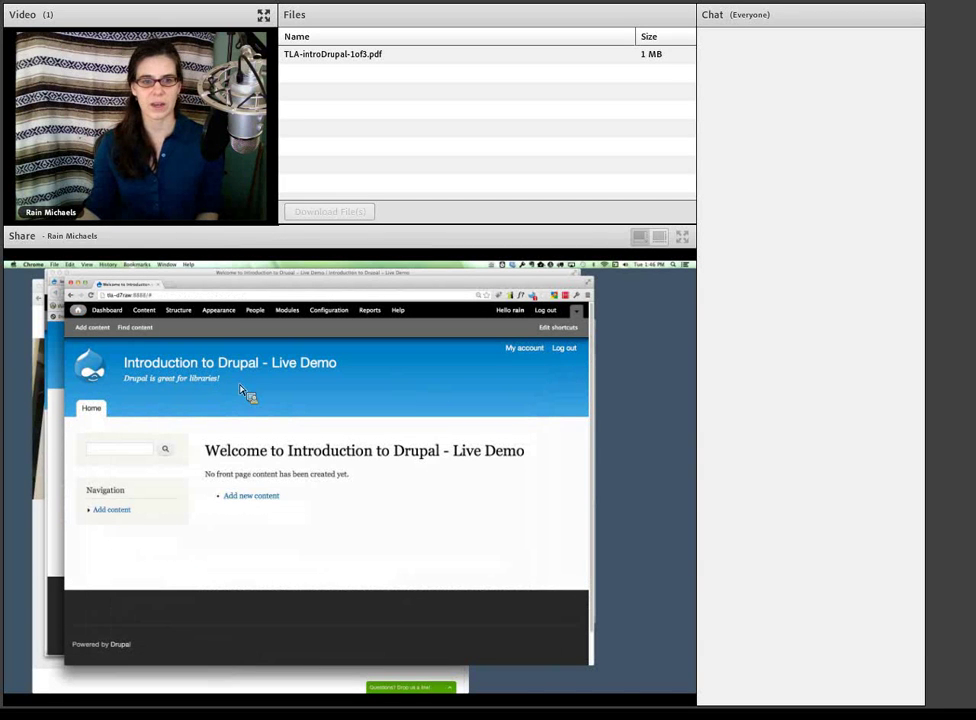
drag(210, 384, 148, 384)
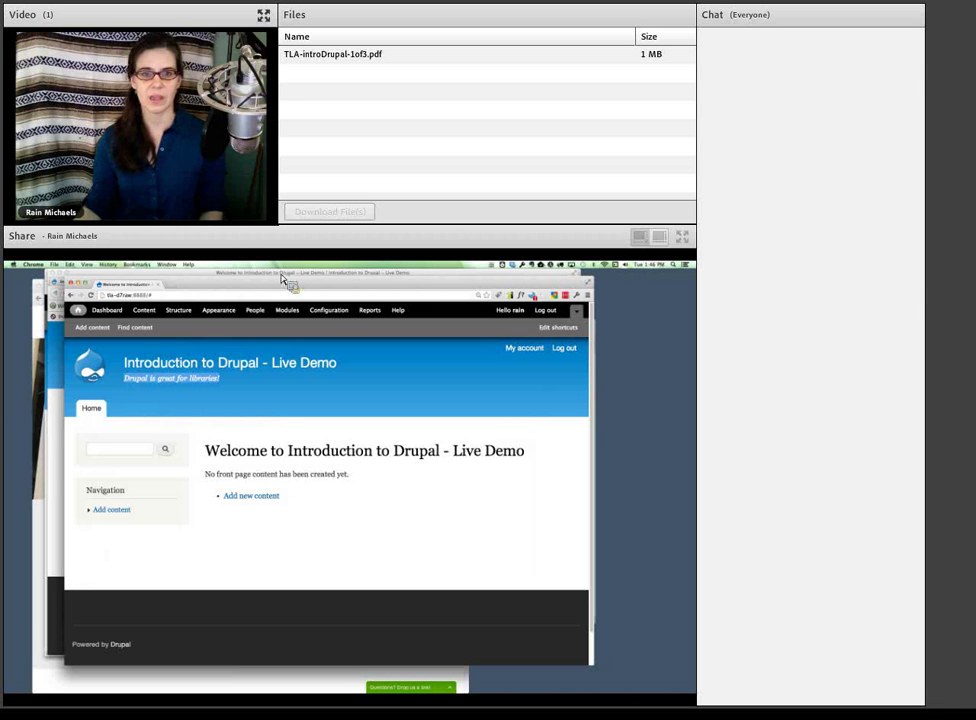
- From Configuration, open Regional settings under Regional and Language
click(327, 312)
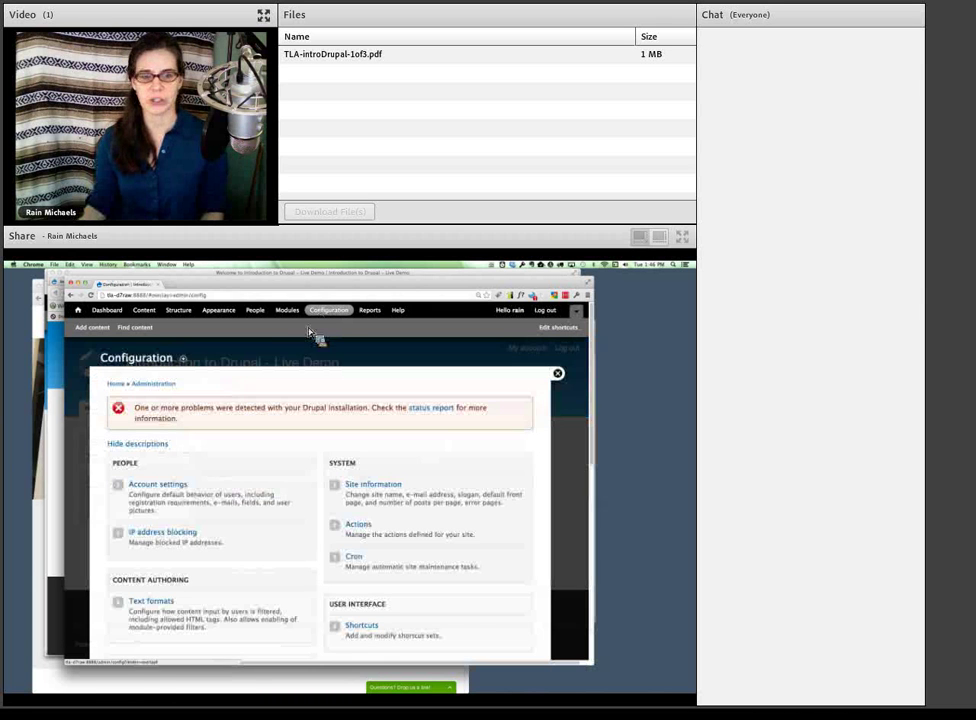
scroll(268, 484, down, 5)
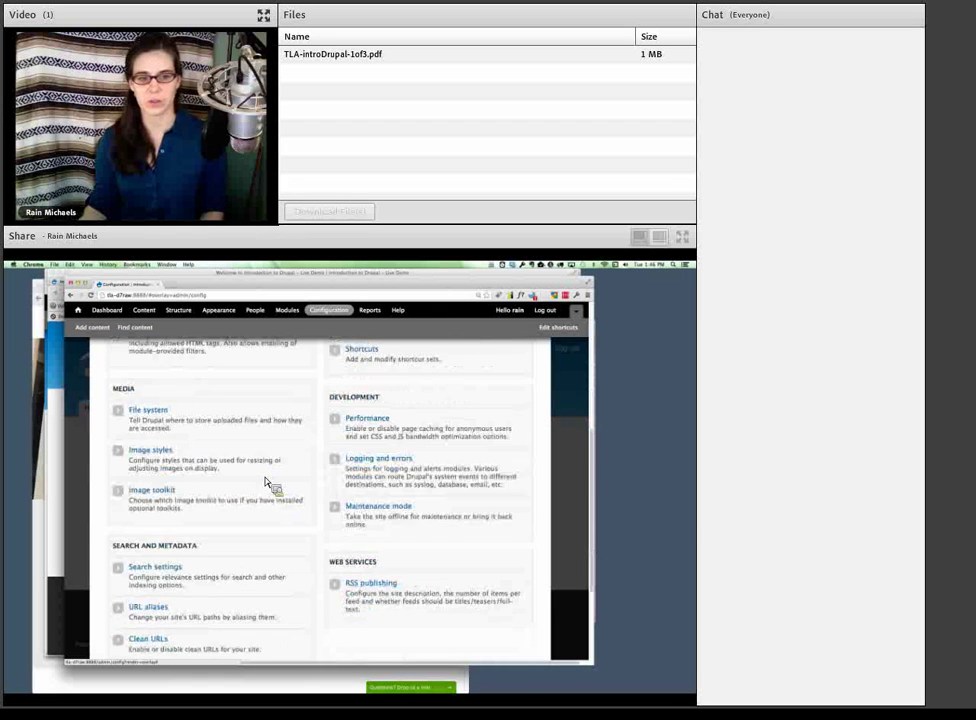
scroll(266, 482, down, 3)
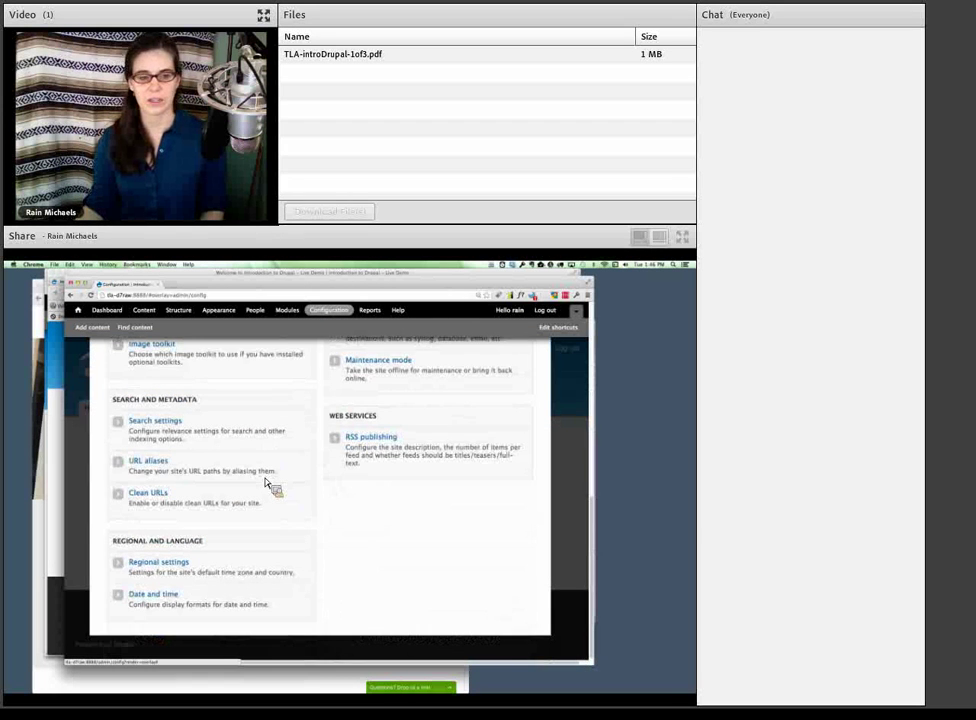
click(170, 564)
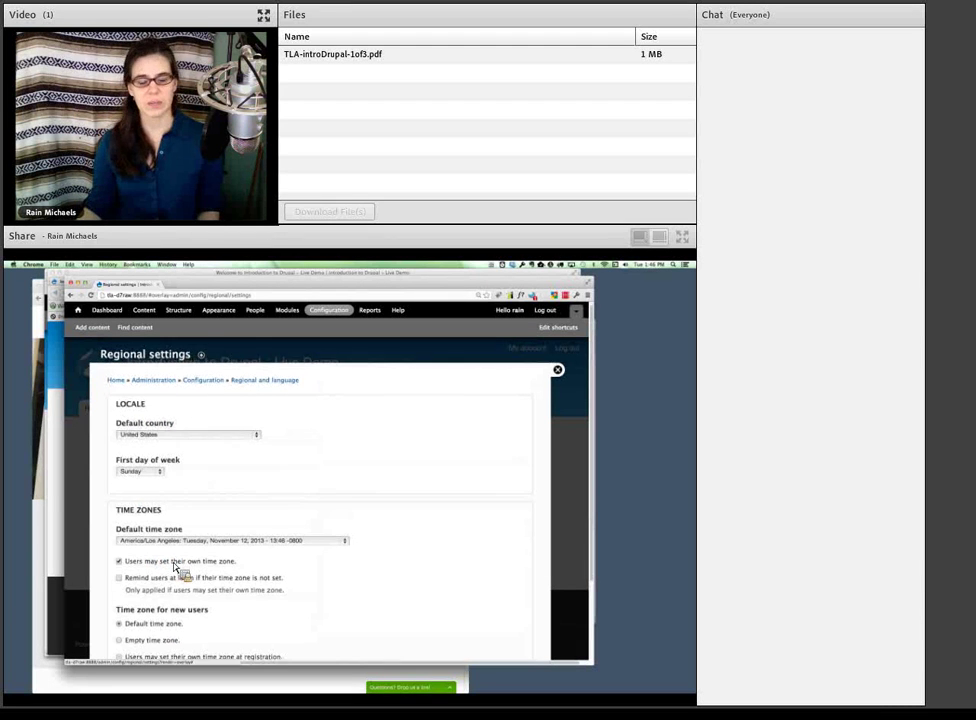
scroll(180, 570, down, 1)
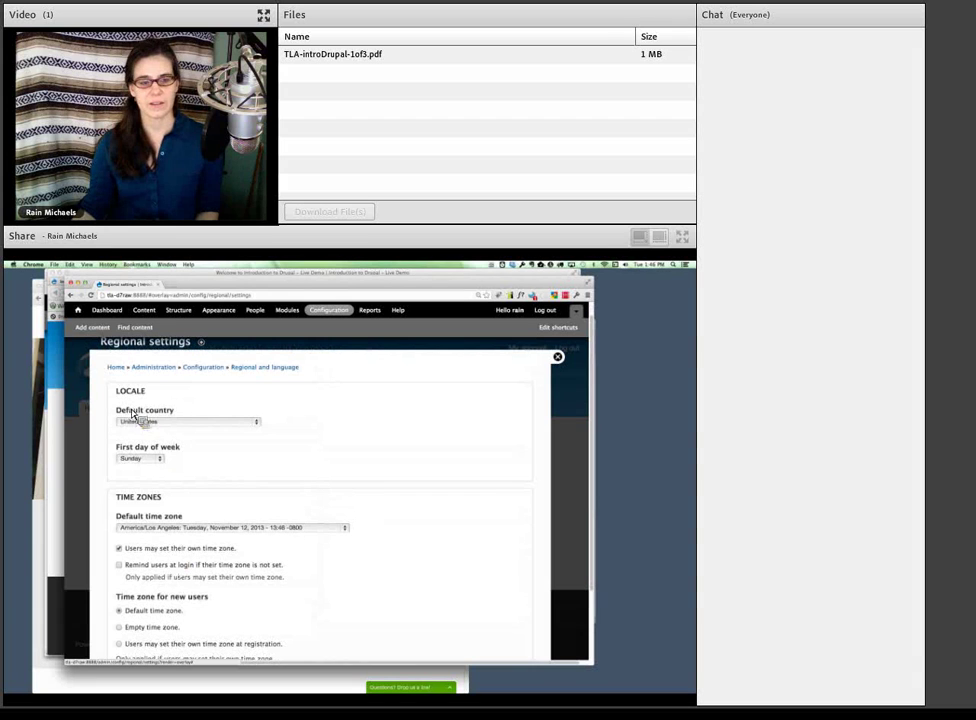
drag(114, 410, 176, 418)
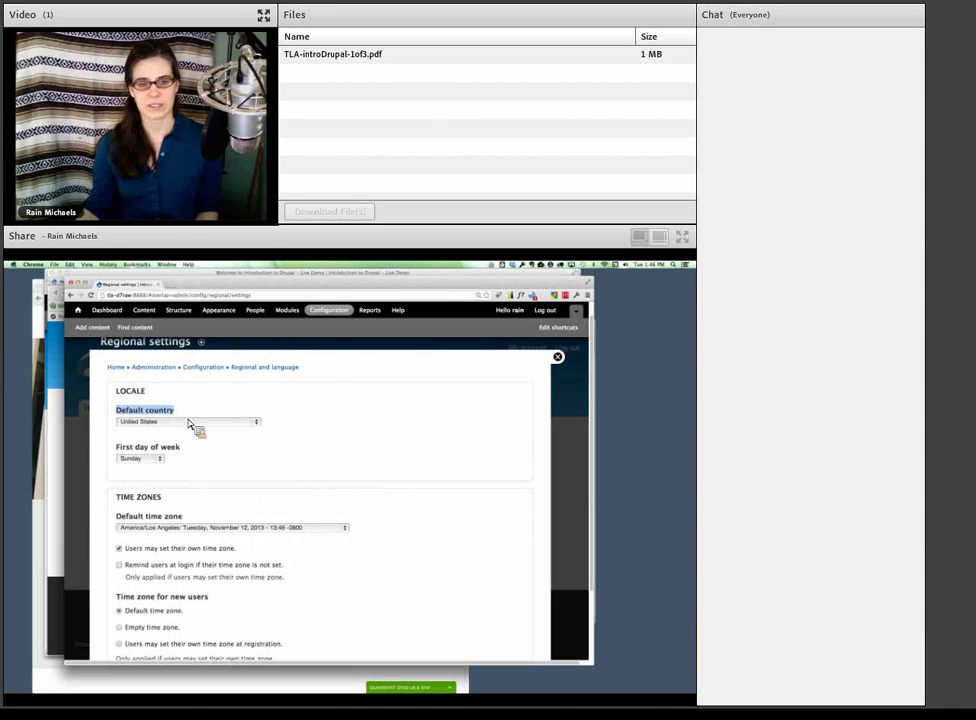
drag(186, 517, 116, 518)
scroll(167, 553, down, 2)
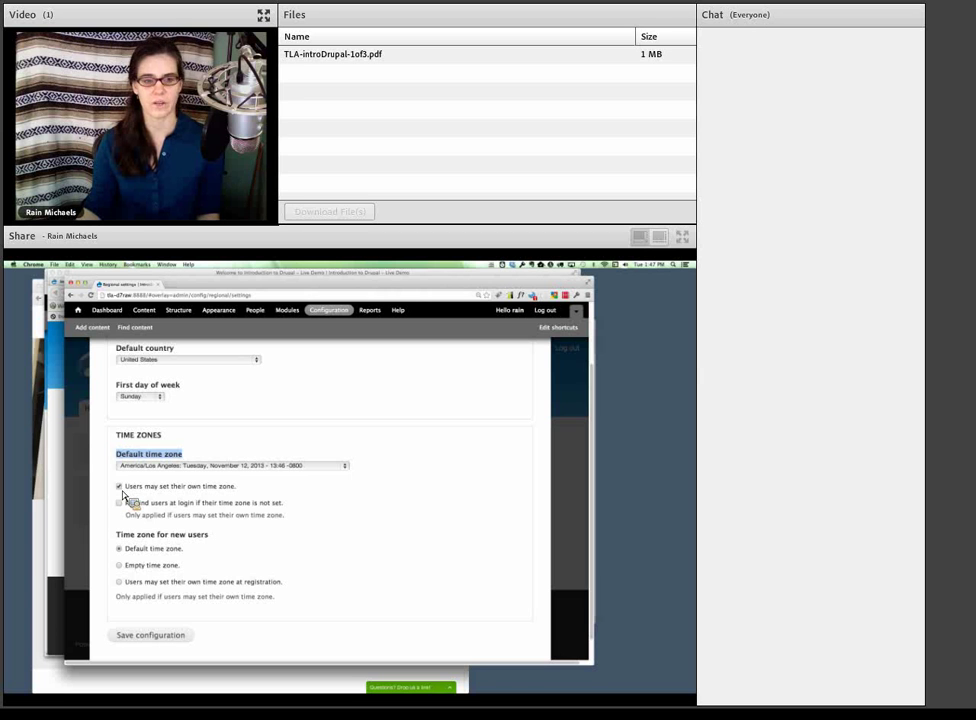
- Disallow user-set time zones, save the regional settings, and return to the home page
click(121, 488)
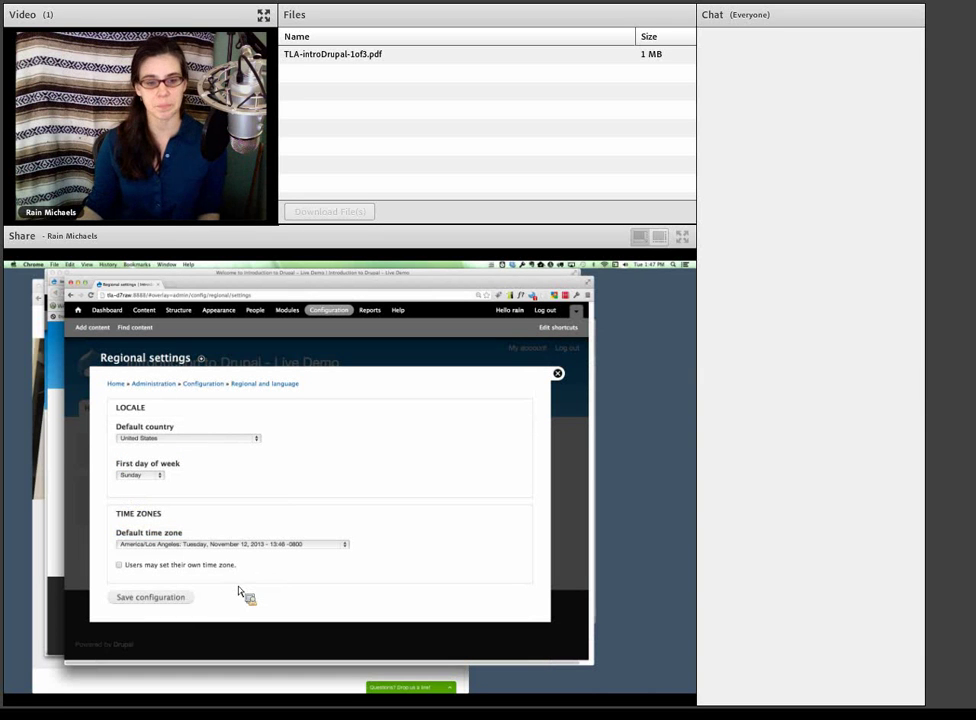
click(170, 600)
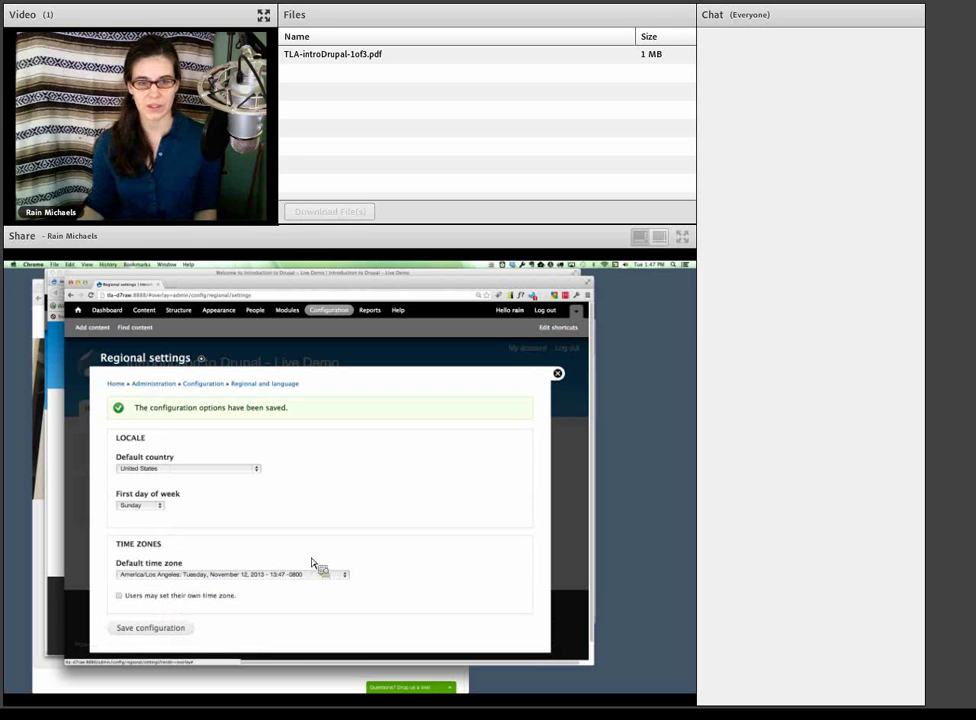
click(556, 374)
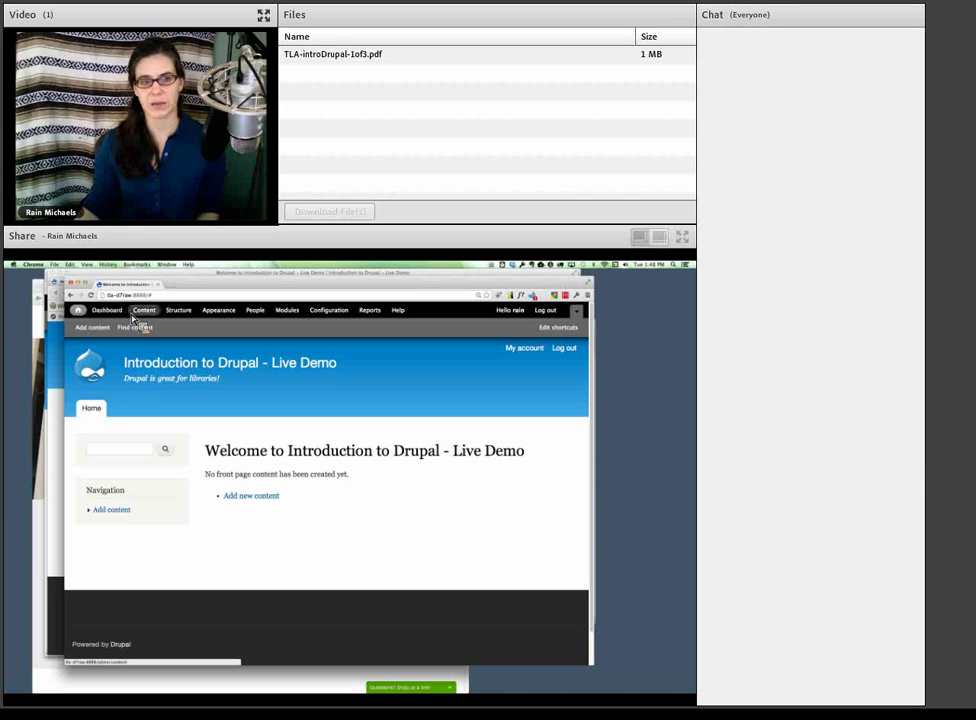
- Visit the admin Dashboard, then the empty Content administration list
drag(130, 322, 116, 320)
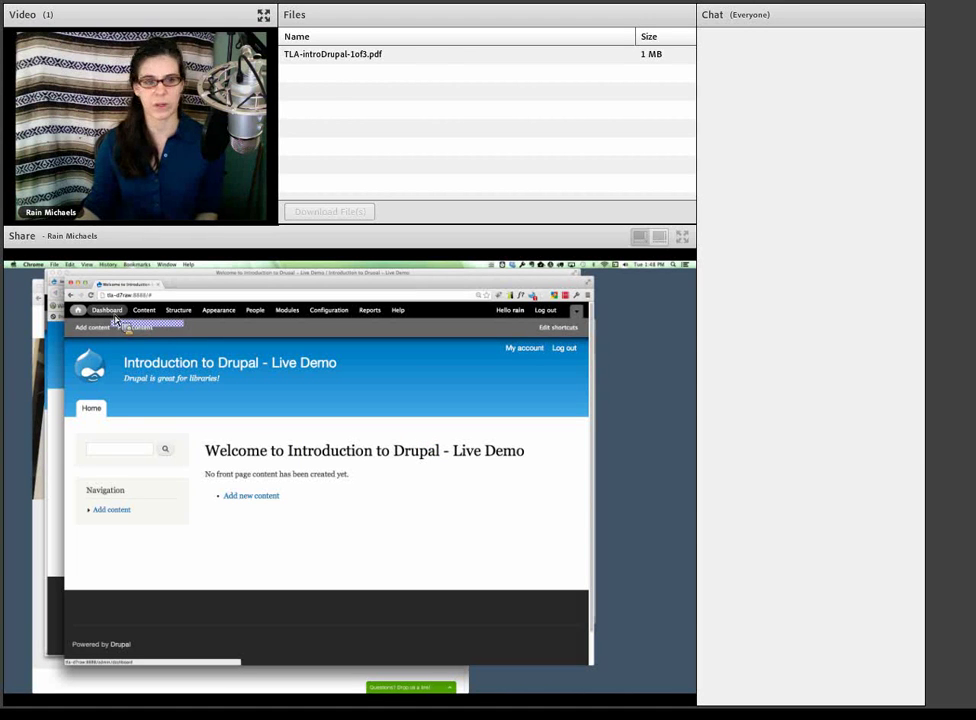
click(114, 317)
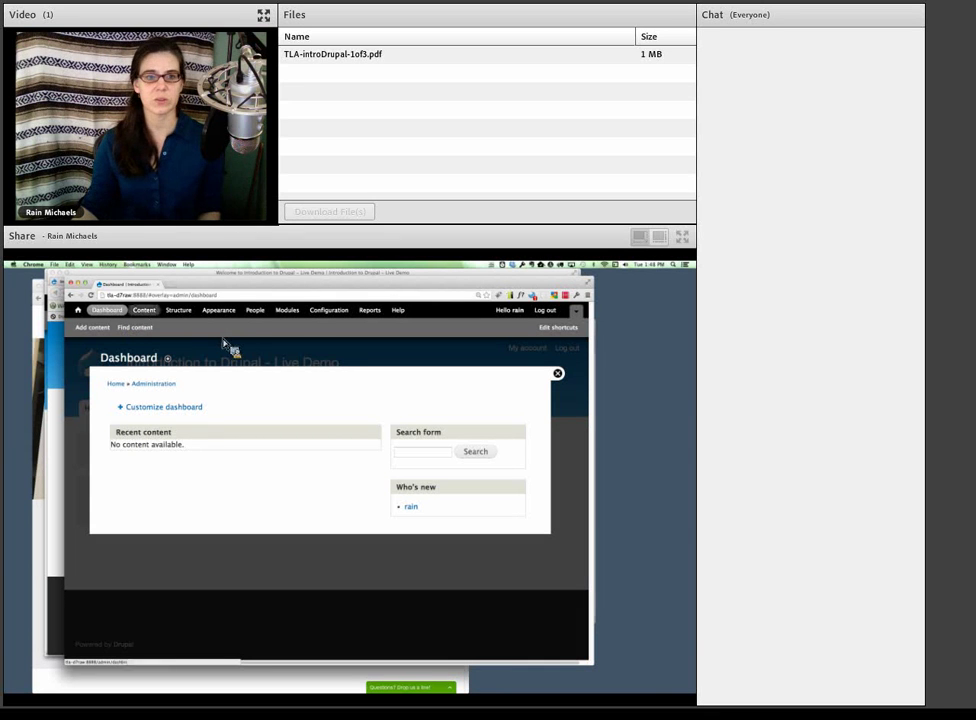
click(146, 311)
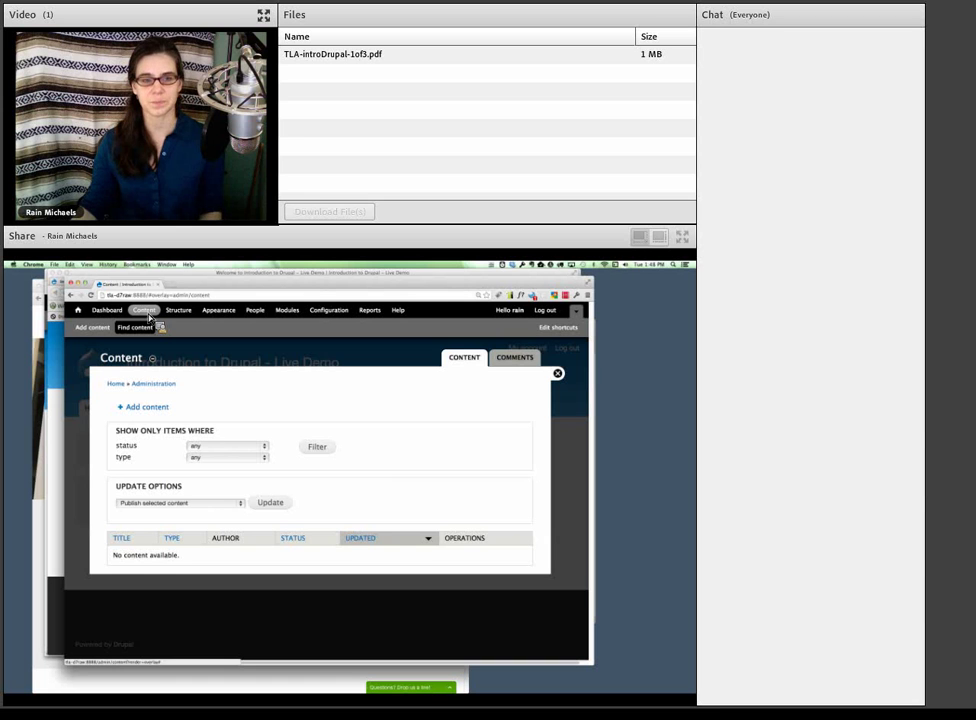
- View Structure, highlighting Content types, then go to the Appearance themes page
click(180, 311)
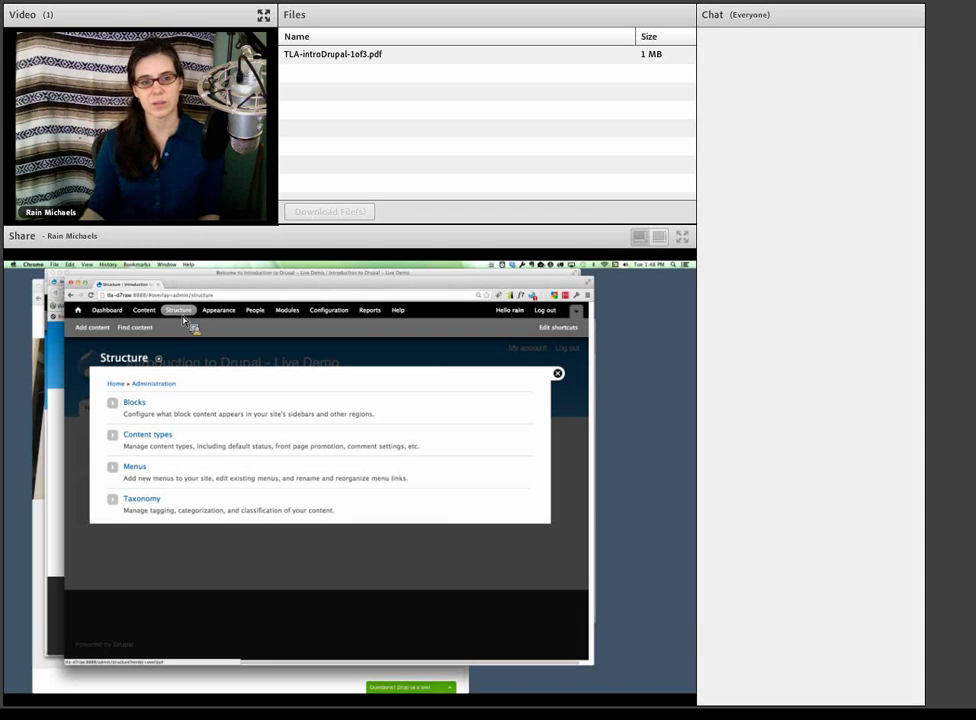
drag(192, 440, 128, 440)
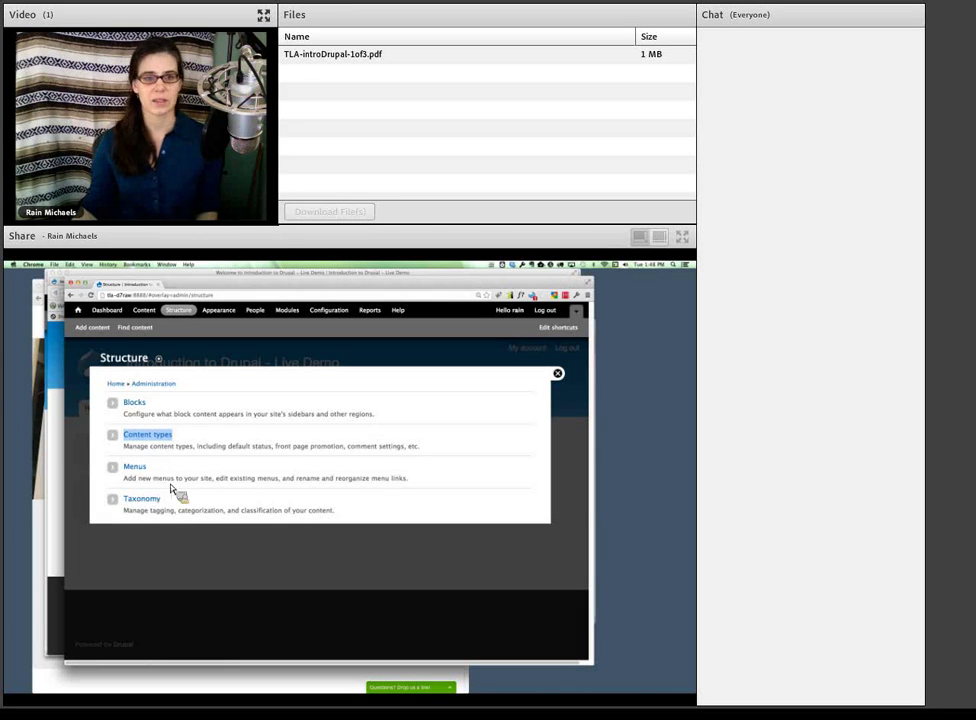
click(232, 313)
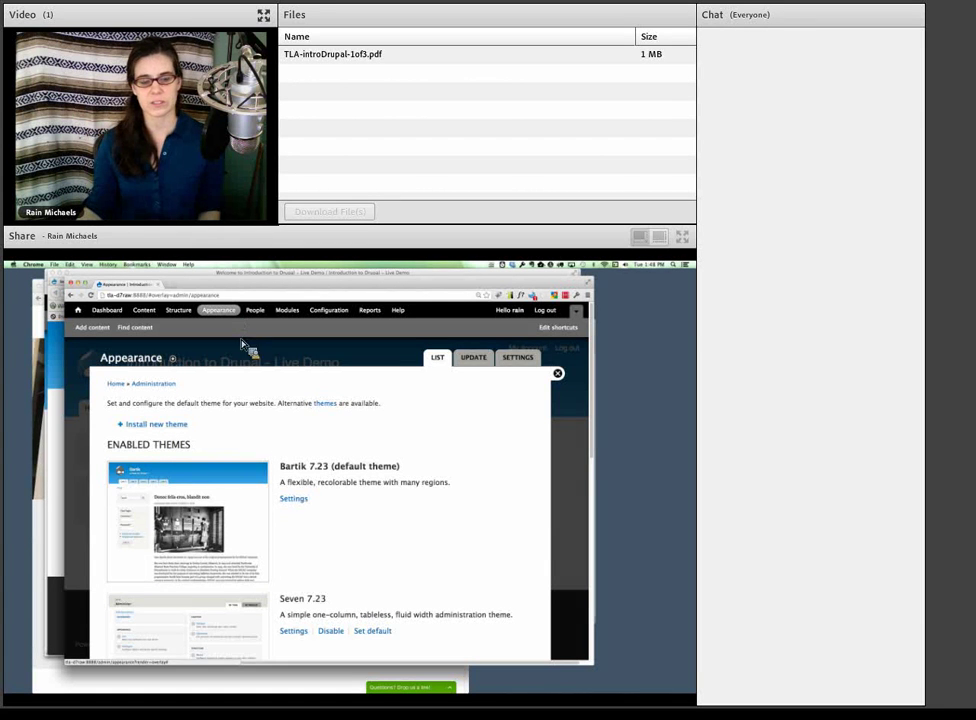
- Scroll the themes list, then view the People list and the Modules page
scroll(280, 449, down, 2)
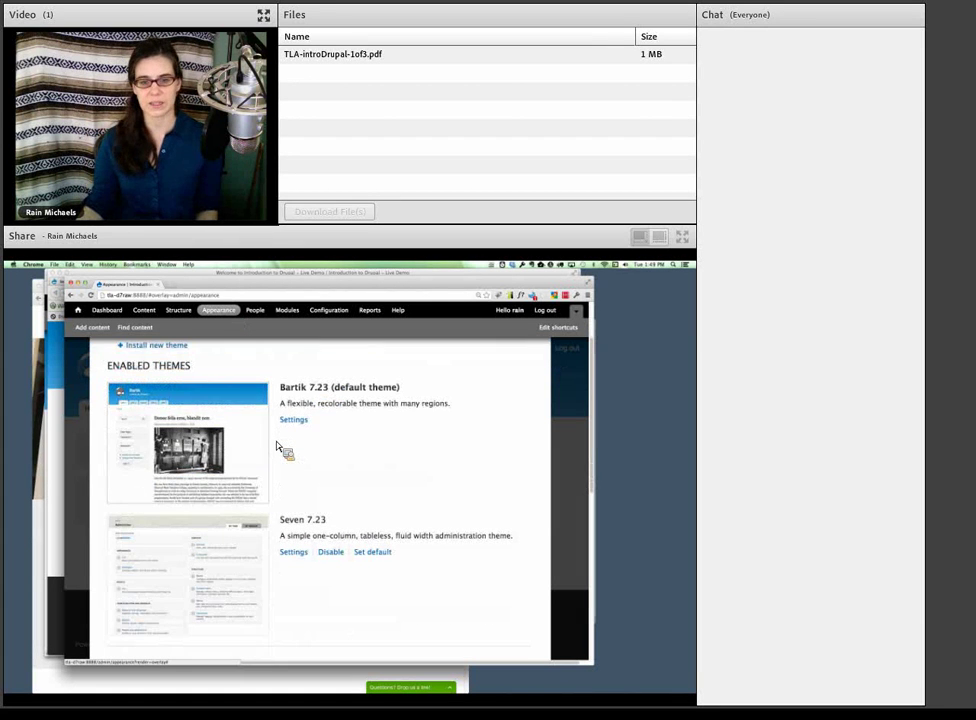
scroll(278, 447, up, 2)
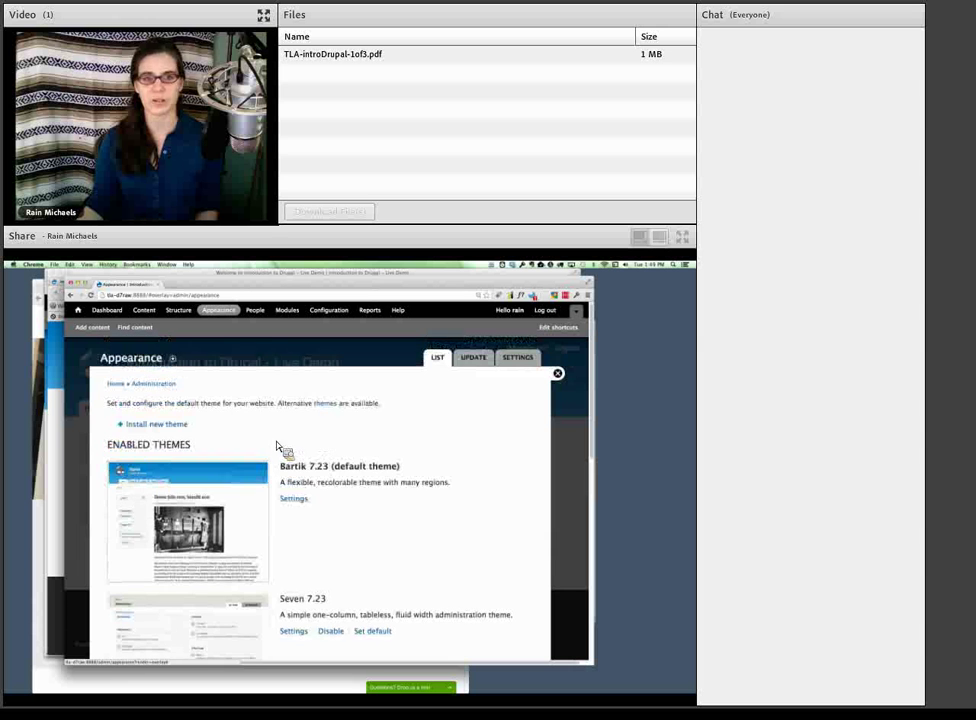
click(260, 311)
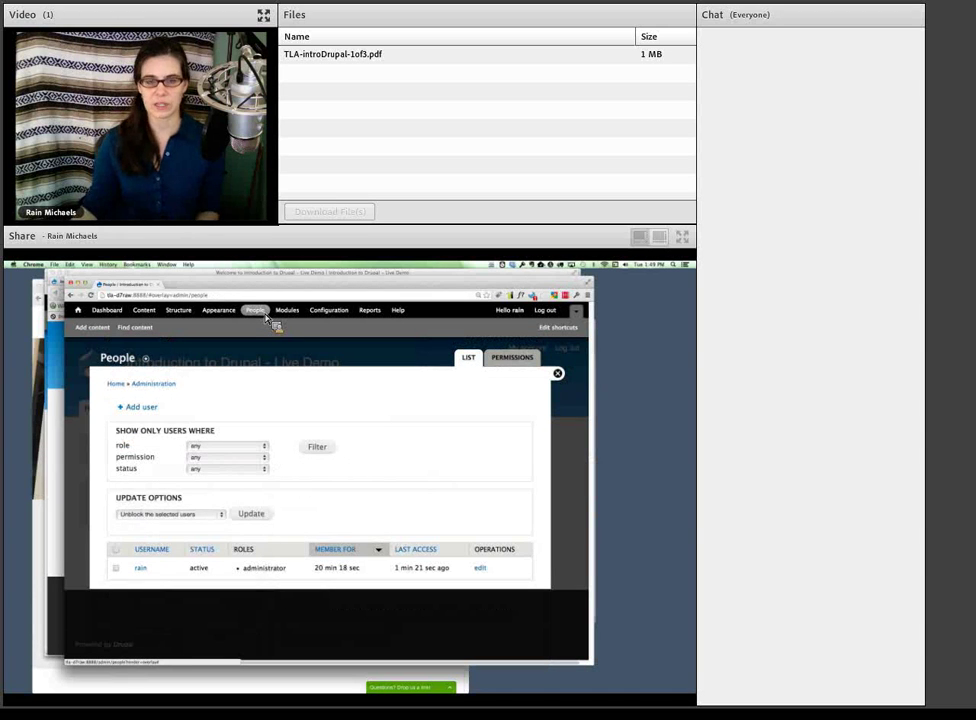
click(292, 312)
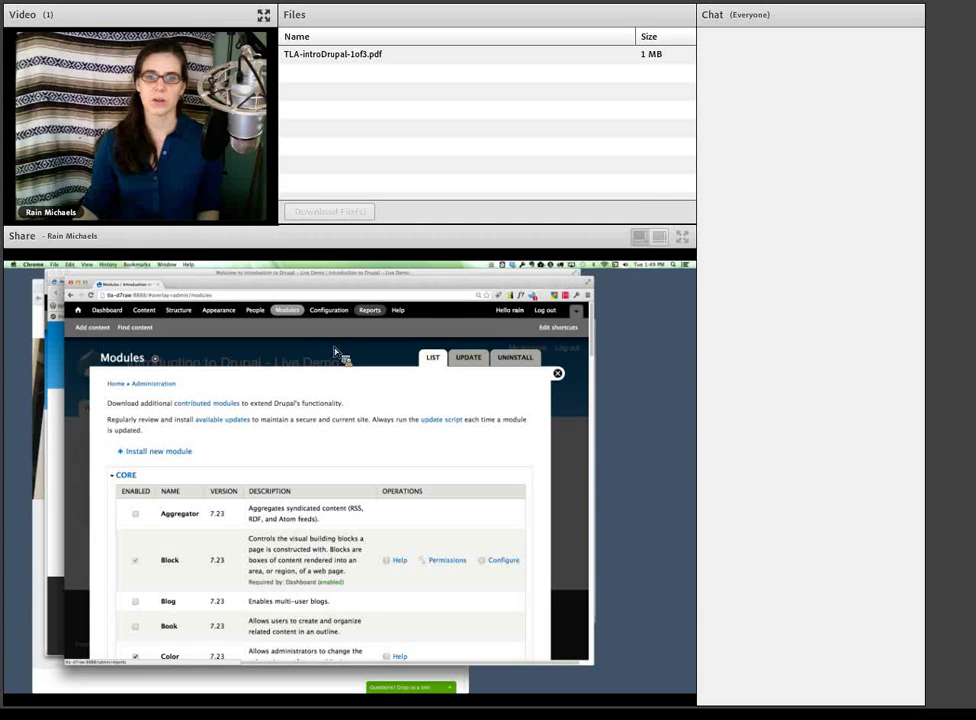
- Go to Reports and view the Status report
click(369, 311)
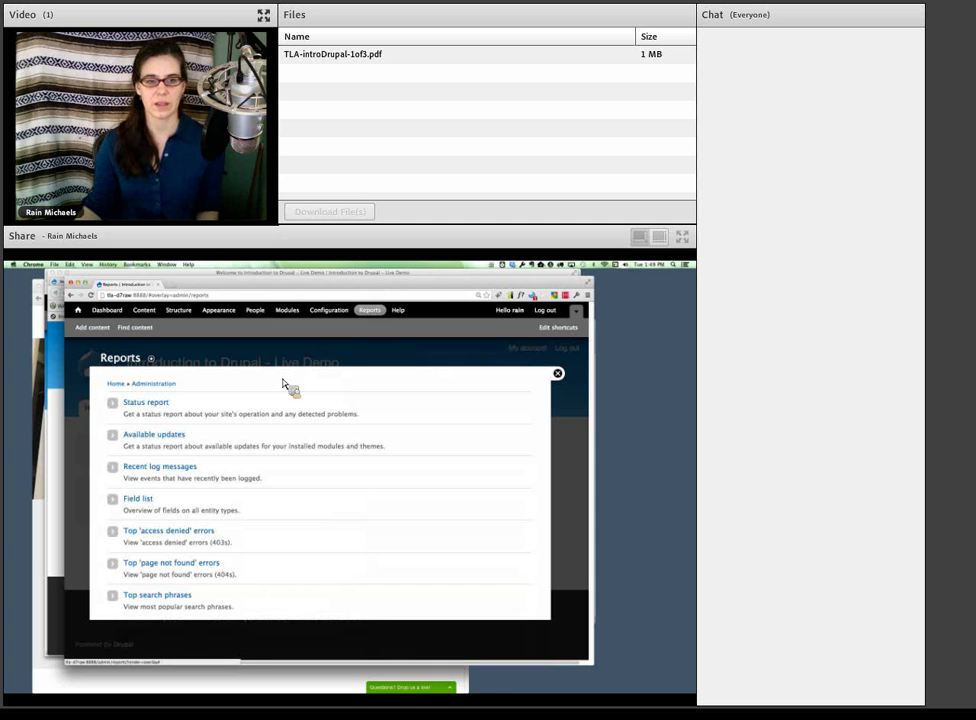
click(157, 407)
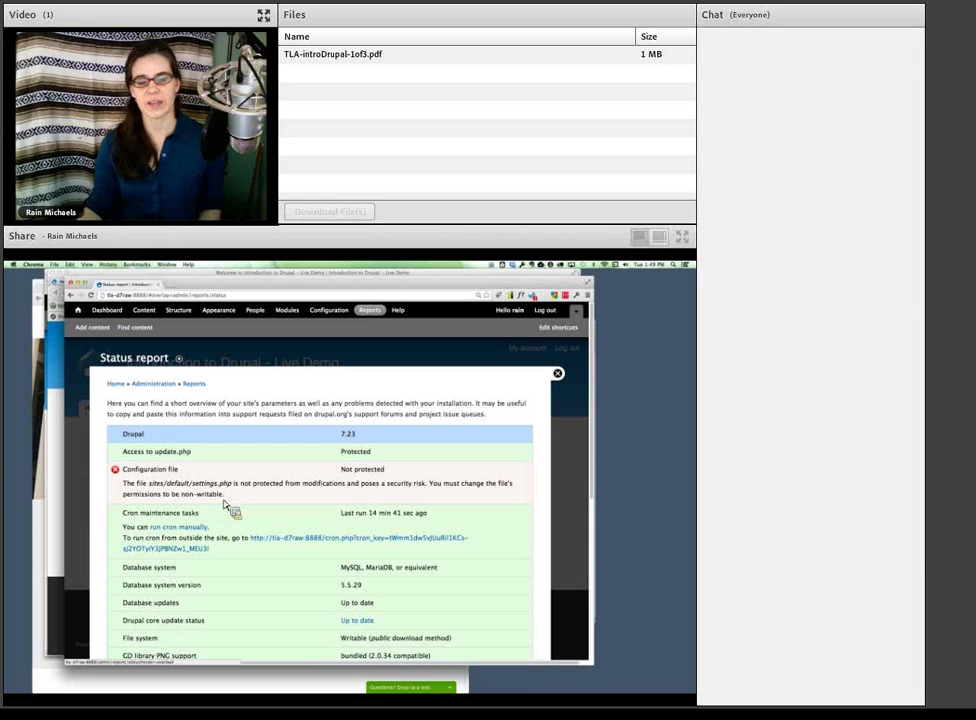
- Highlight the settings.php permissions warning, scroll the report, and close it back to home
drag(181, 494, 128, 489)
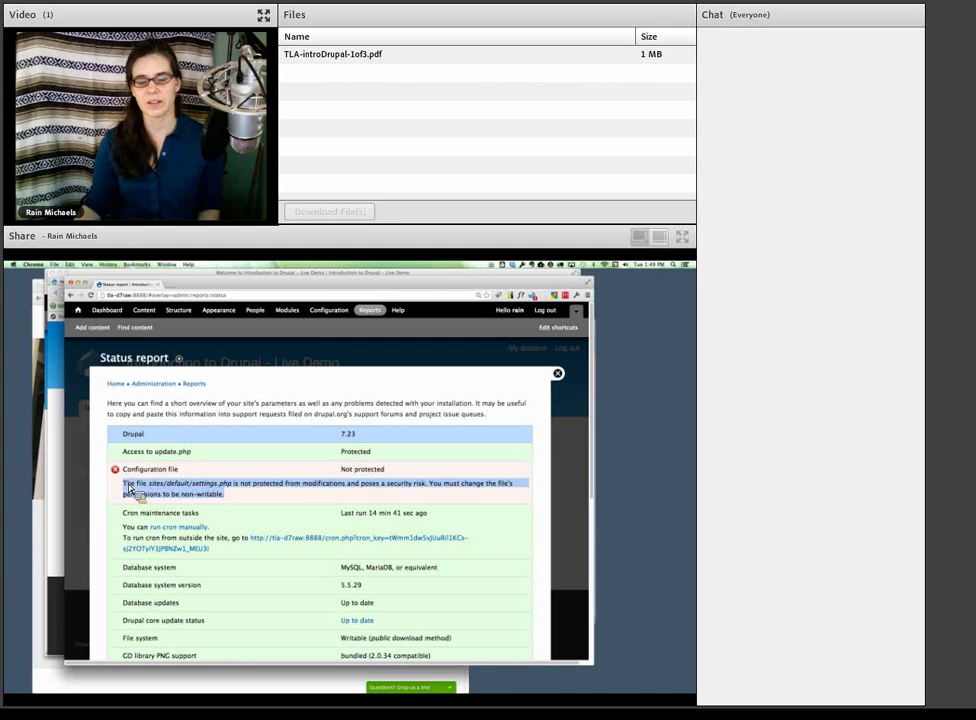
click(216, 494)
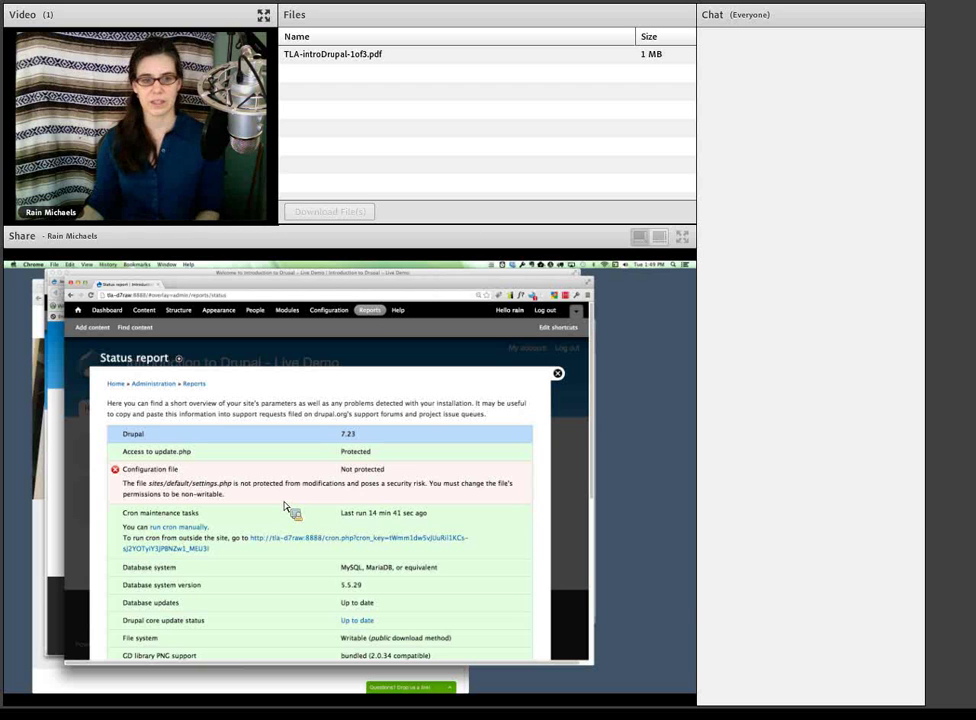
scroll(175, 470, down, 3)
scroll(175, 470, up, 3)
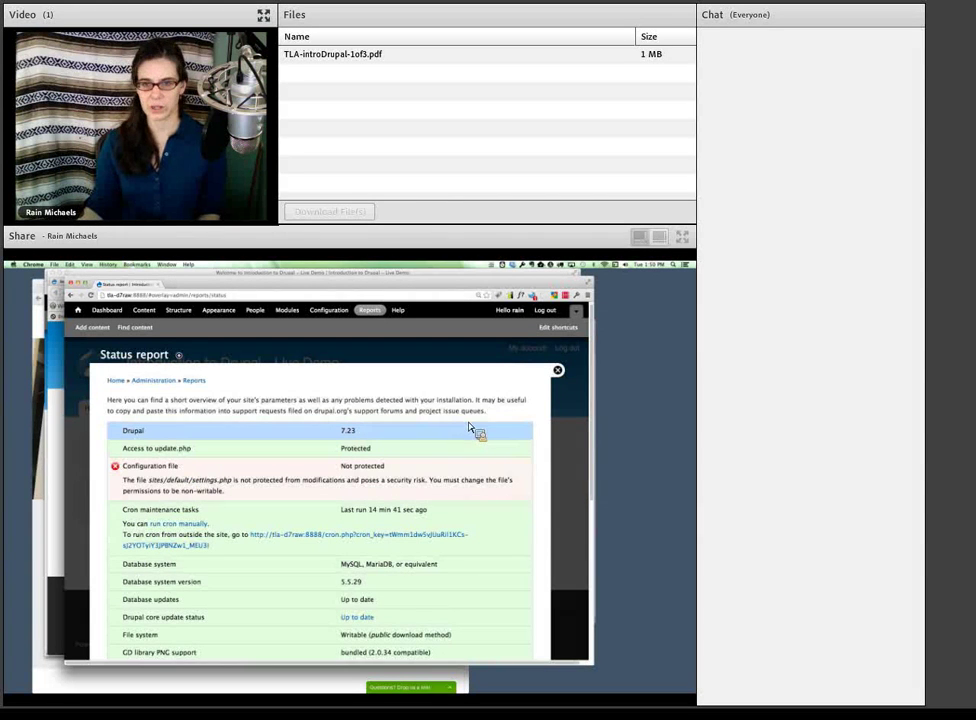
click(558, 371)
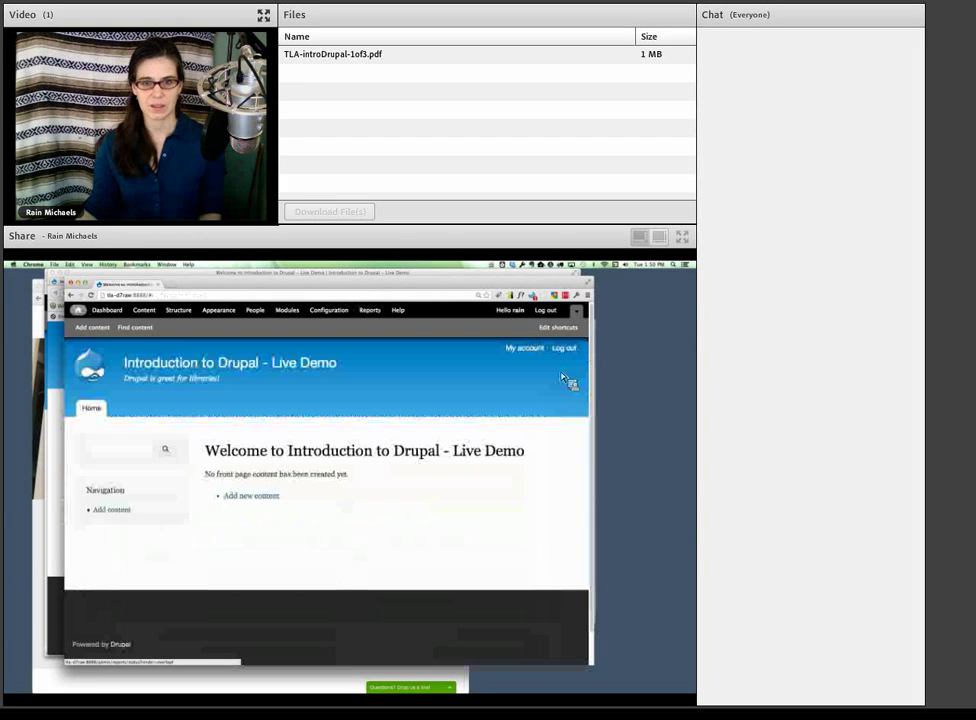
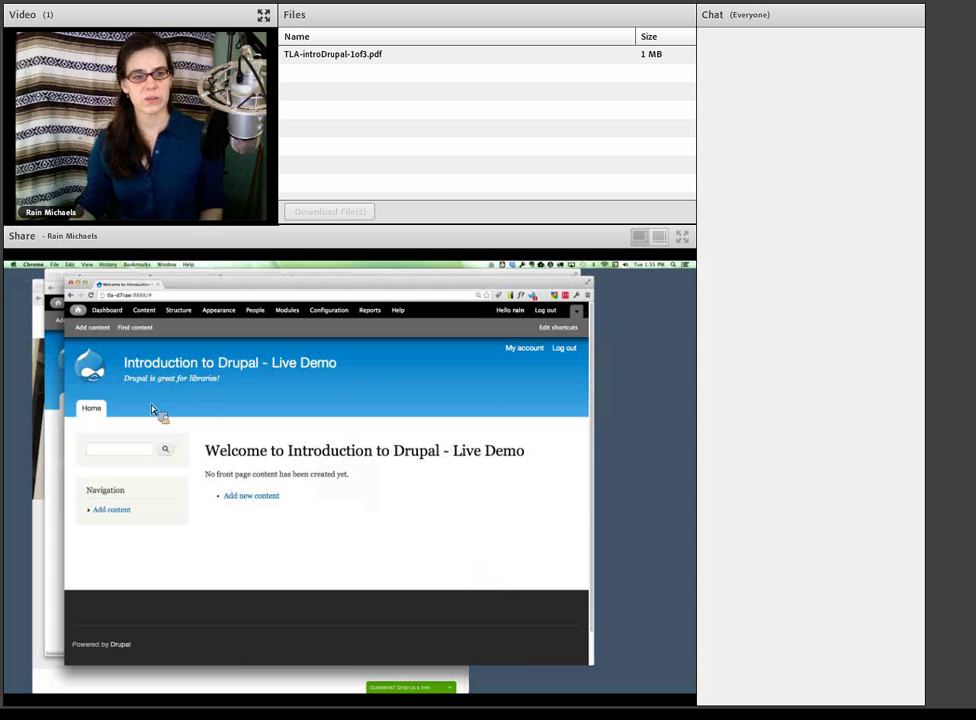
- Bring the finished Demo Site forward and scroll through its About Us page
click(61, 421)
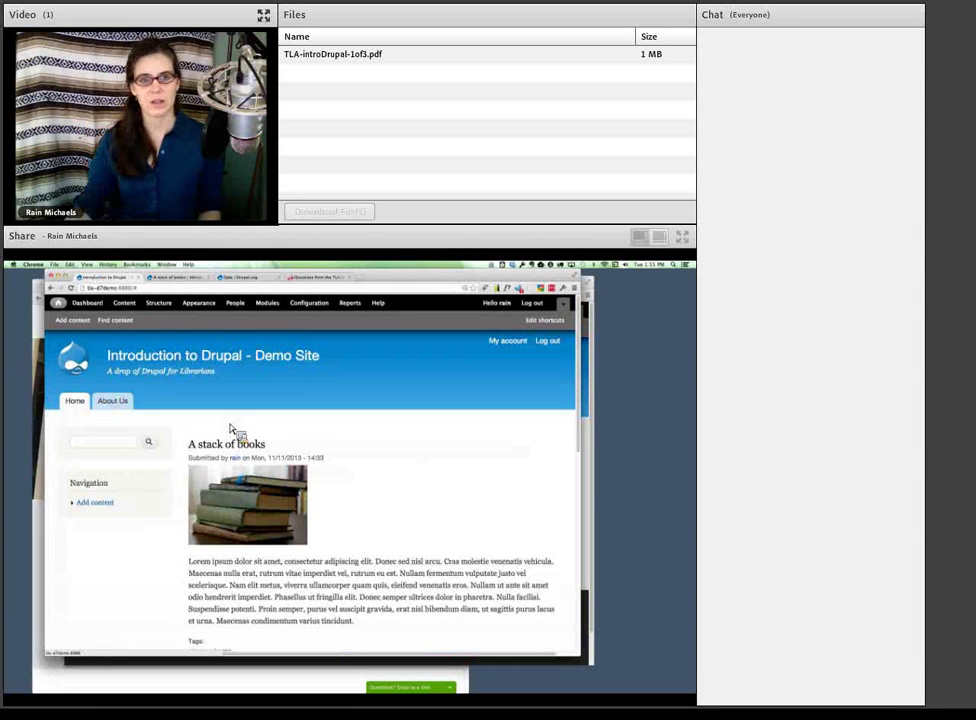
click(112, 404)
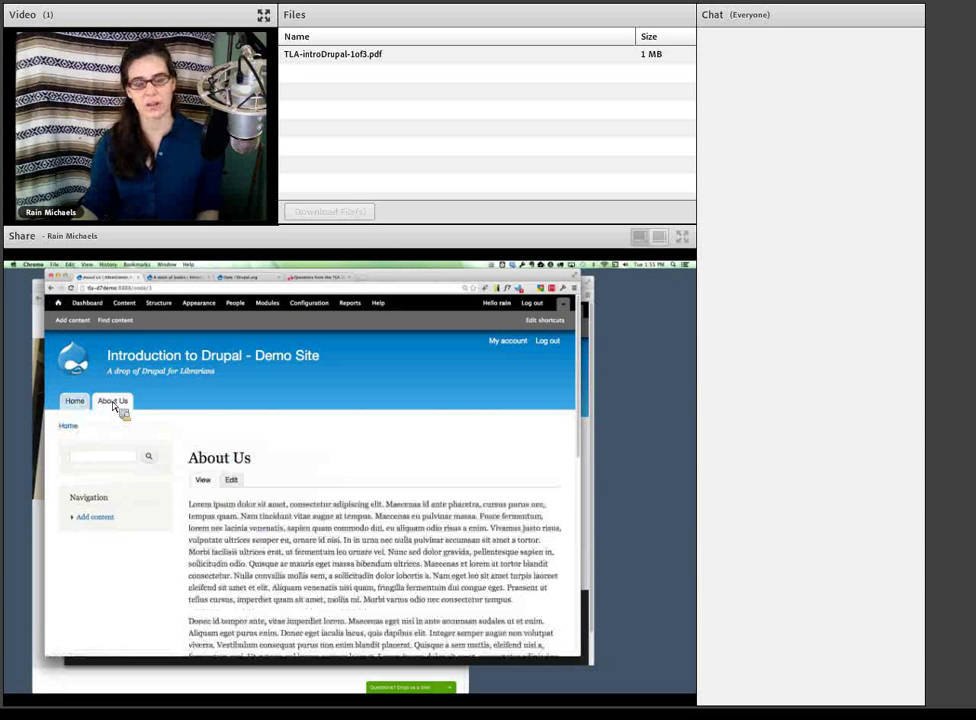
scroll(320, 503, down, 3)
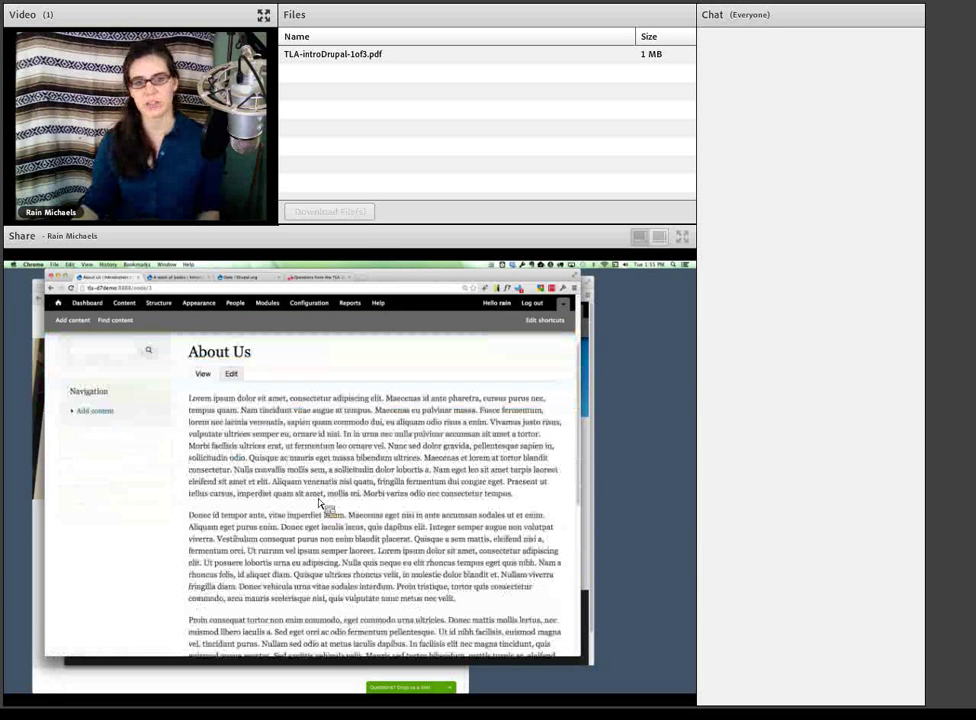
scroll(320, 503, down, 8)
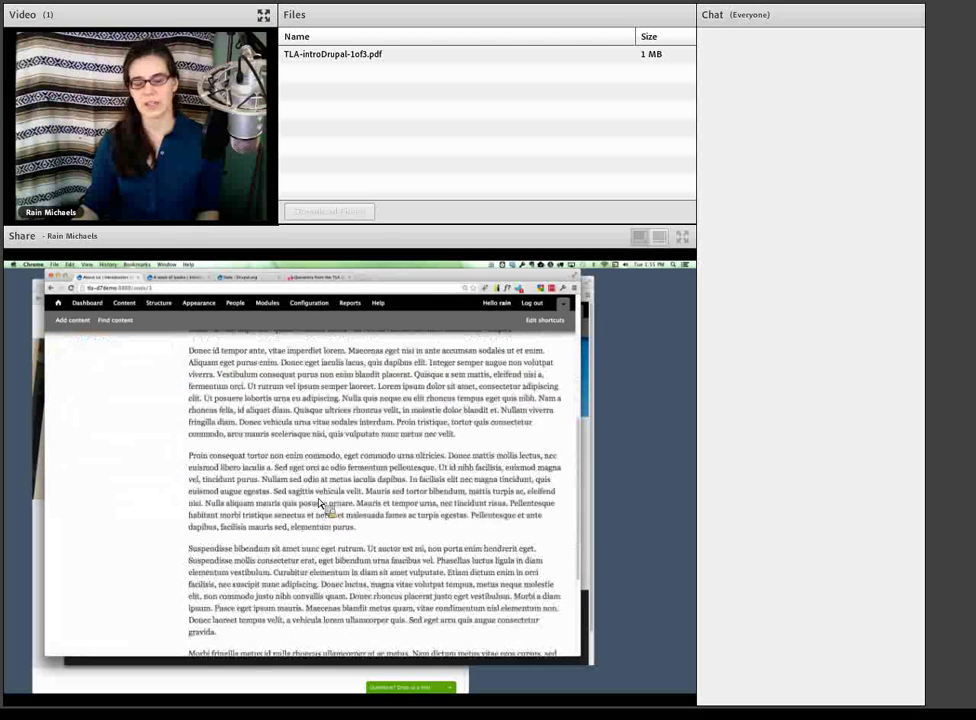
scroll(320, 503, up, 11)
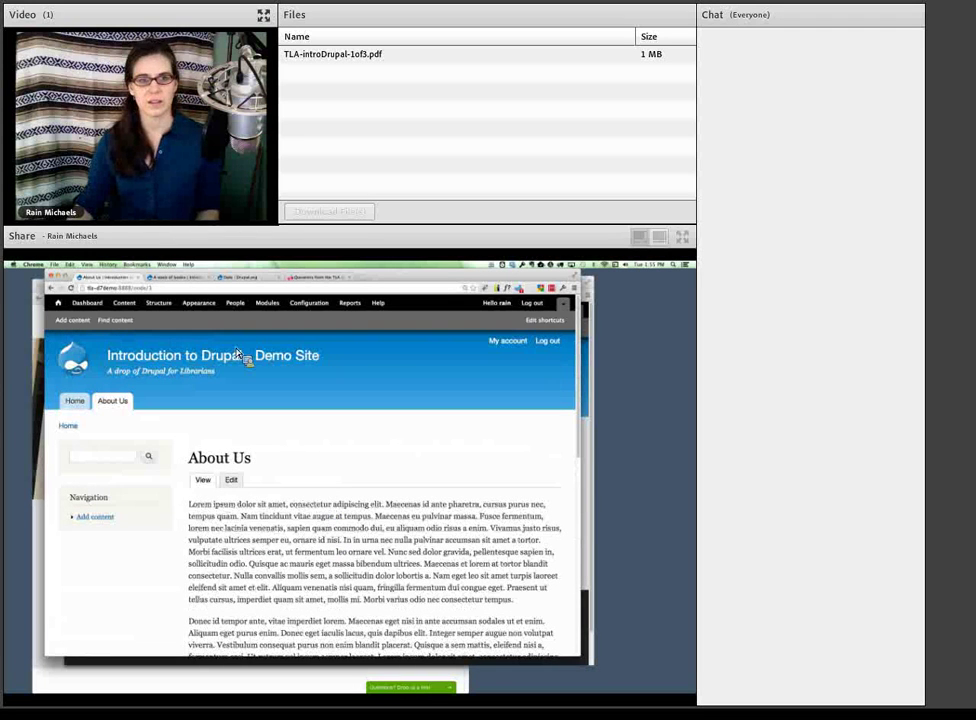
- Open the A stack of books page and highlight its submitted-by line
click(175, 278)
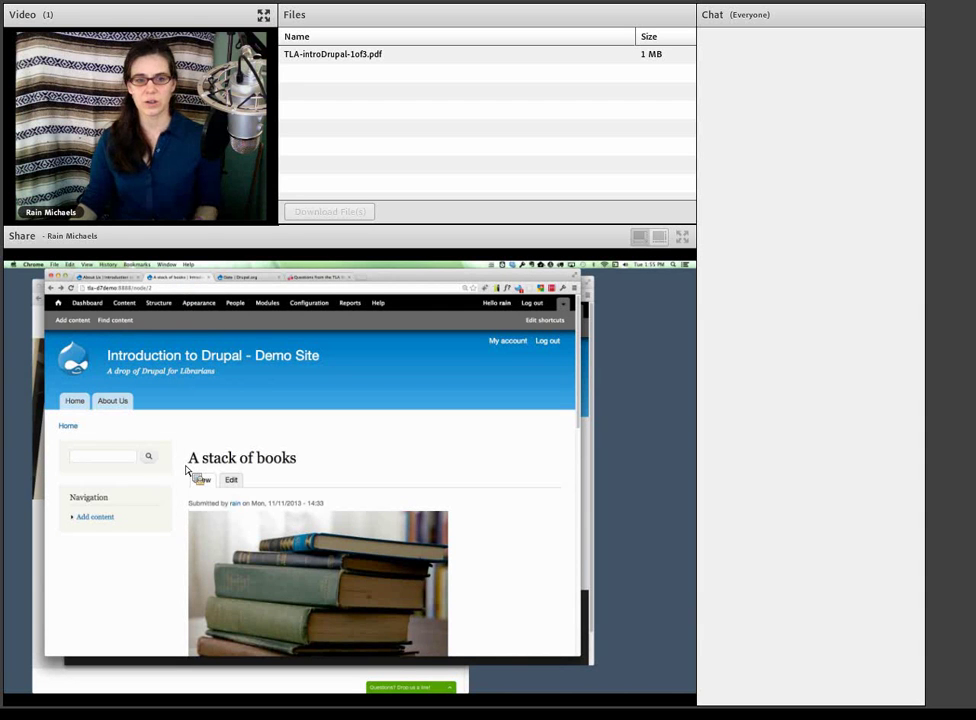
scroll(186, 470, down, 2)
scroll(186, 470, down, 3)
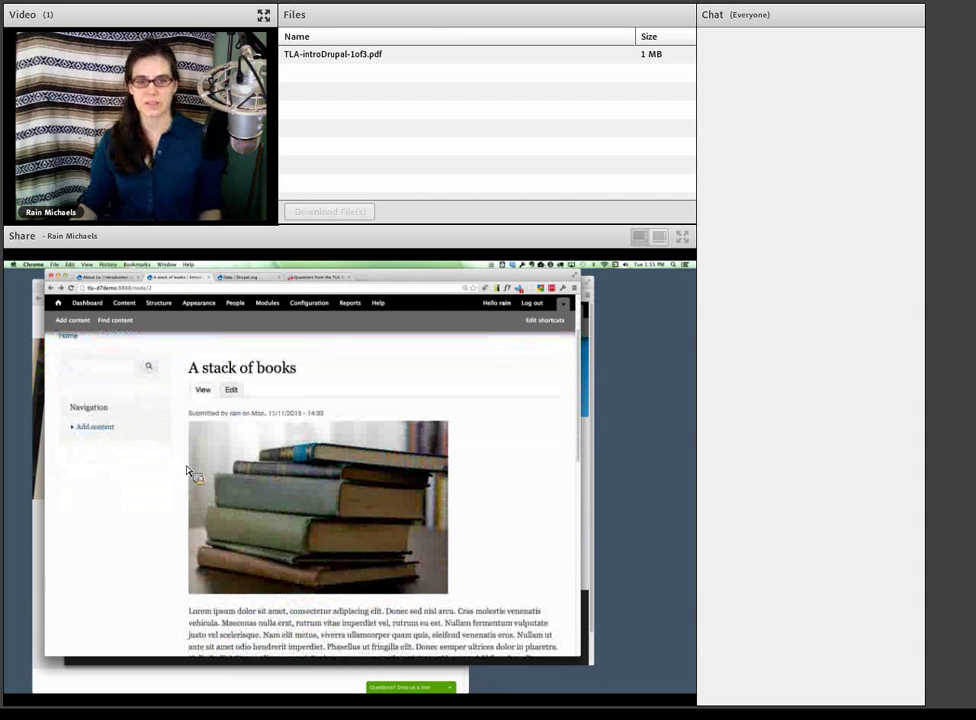
triple_click(190, 414)
drag(190, 418, 344, 423)
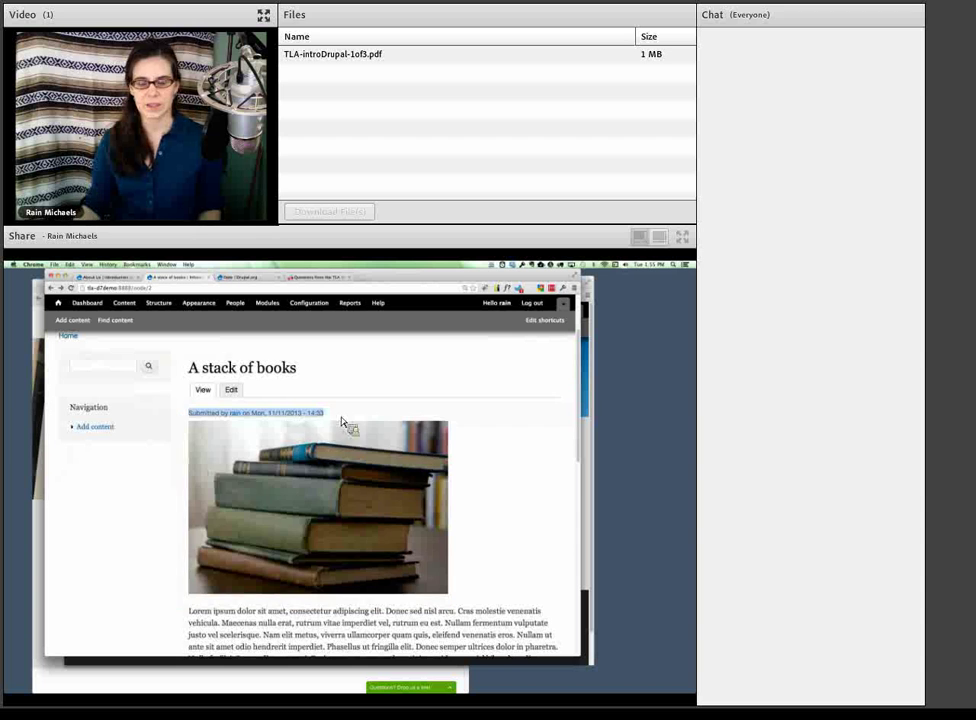
scroll(413, 500, down, 4)
scroll(413, 500, down, 10)
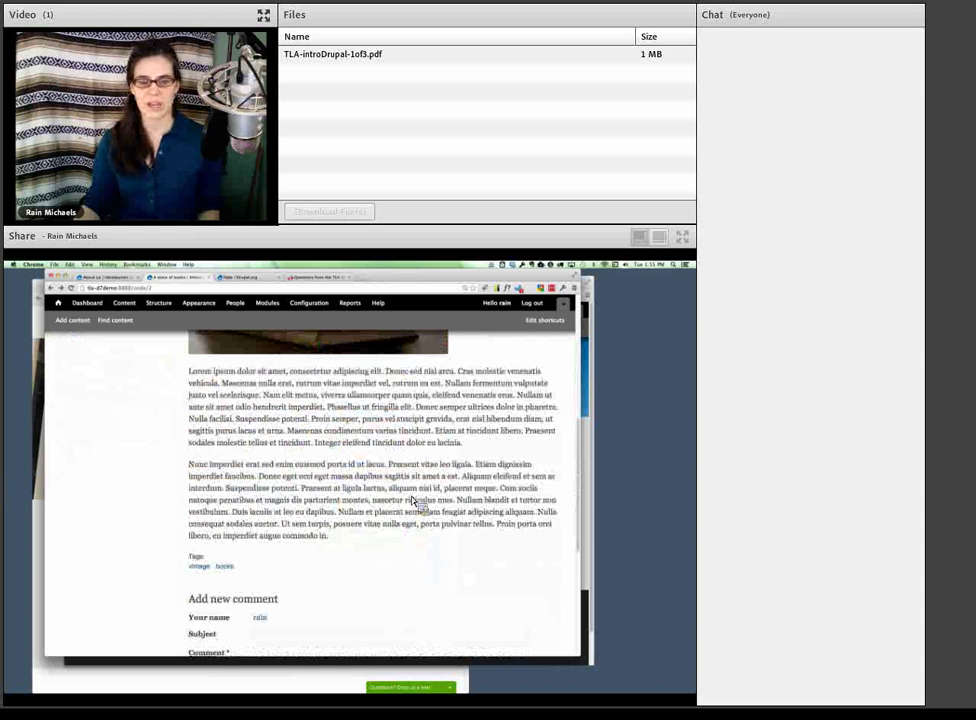
- Zoom the page in two steps for viewers, then zoom back out to normal size
key(super+plus)
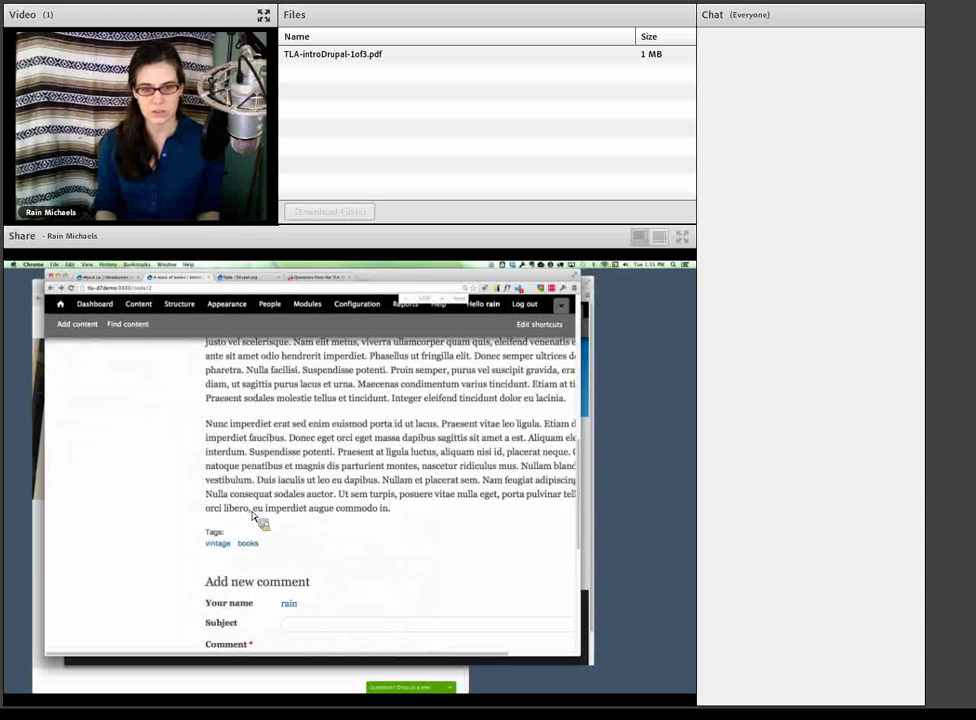
key(super+plus)
key(super+plus)
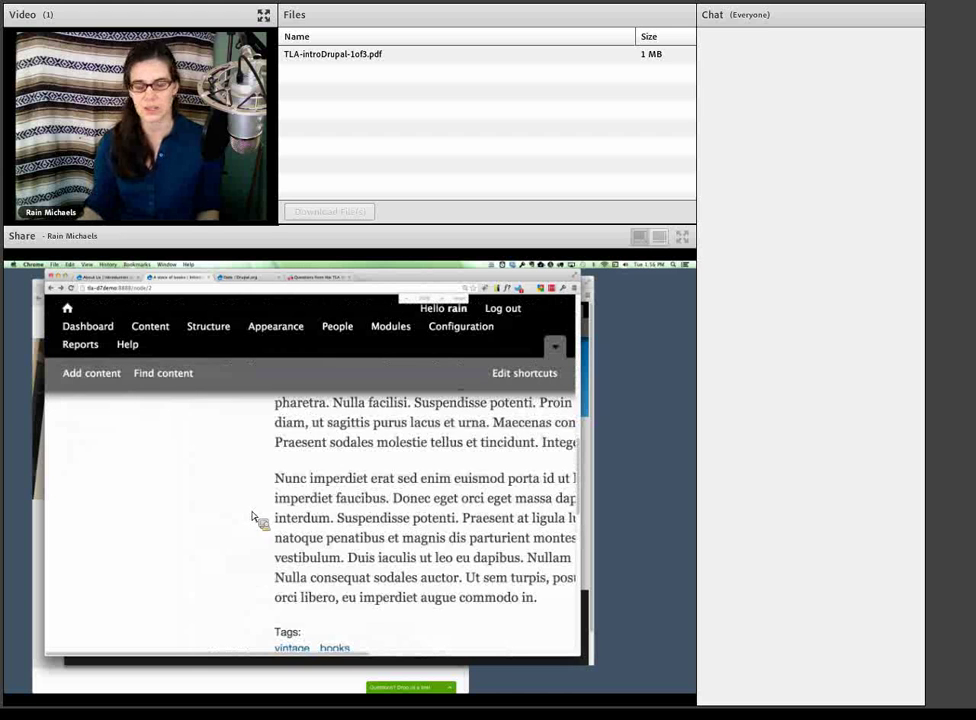
scroll(252, 517, down, 3)
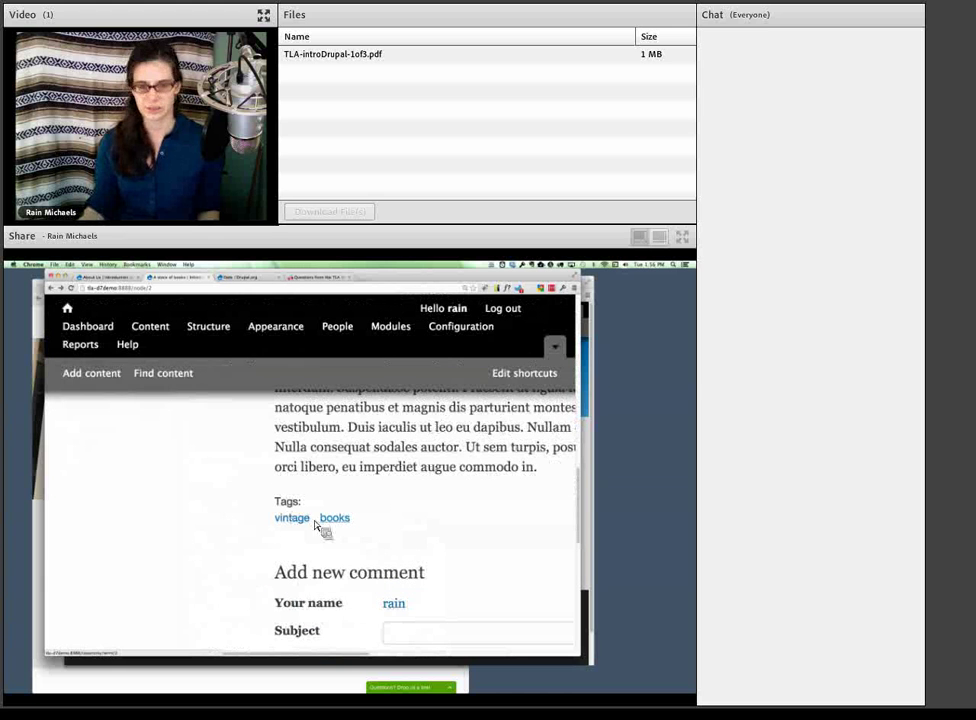
key(super+minus)
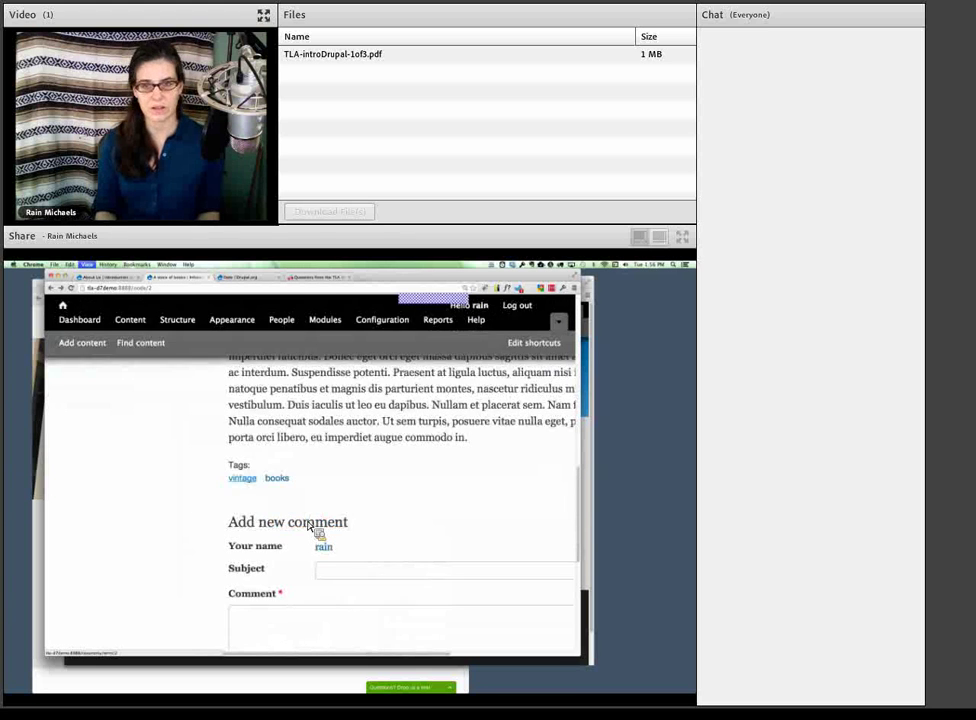
key(super+minus)
scroll(305, 480, up, 1)
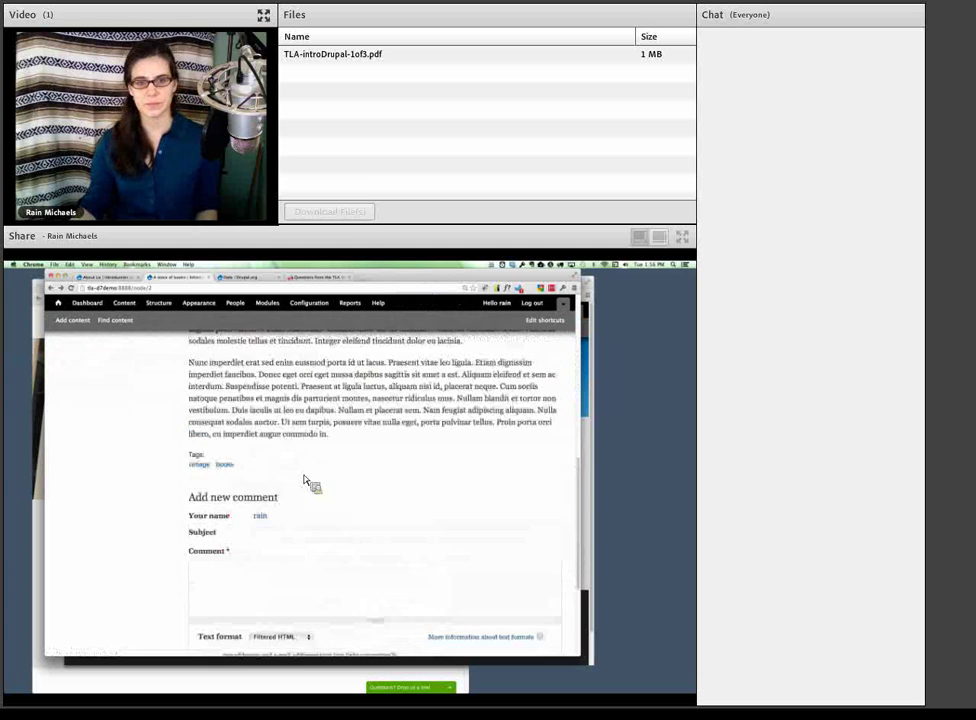
scroll(305, 480, up, 10)
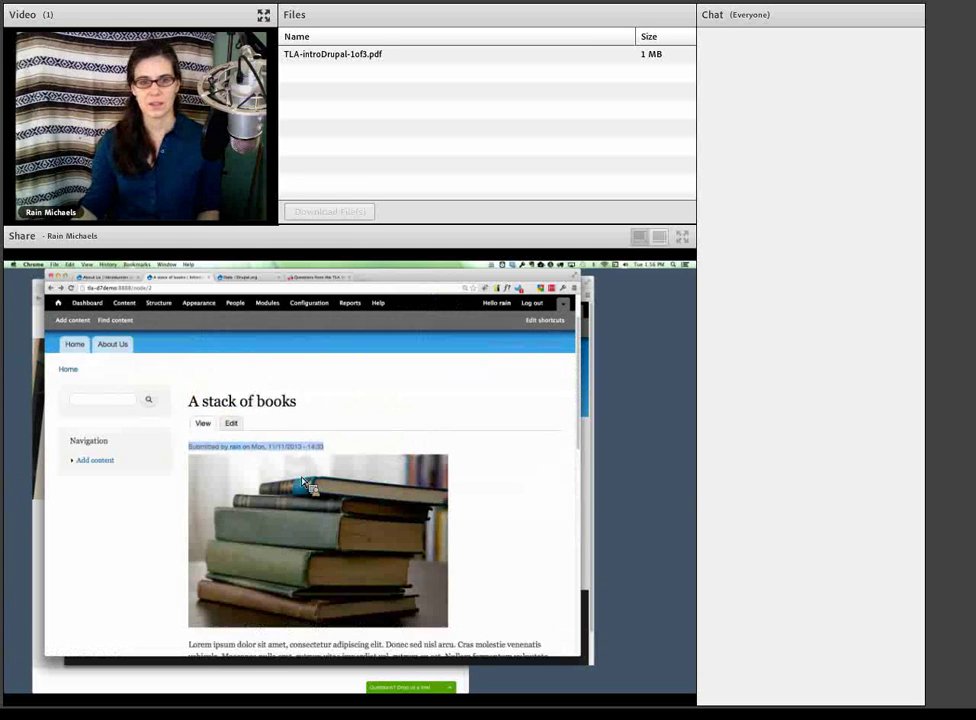
scroll(305, 483, up, 3)
- Return to the front page and highlight the A stack of books and Coconuts headings
click(78, 404)
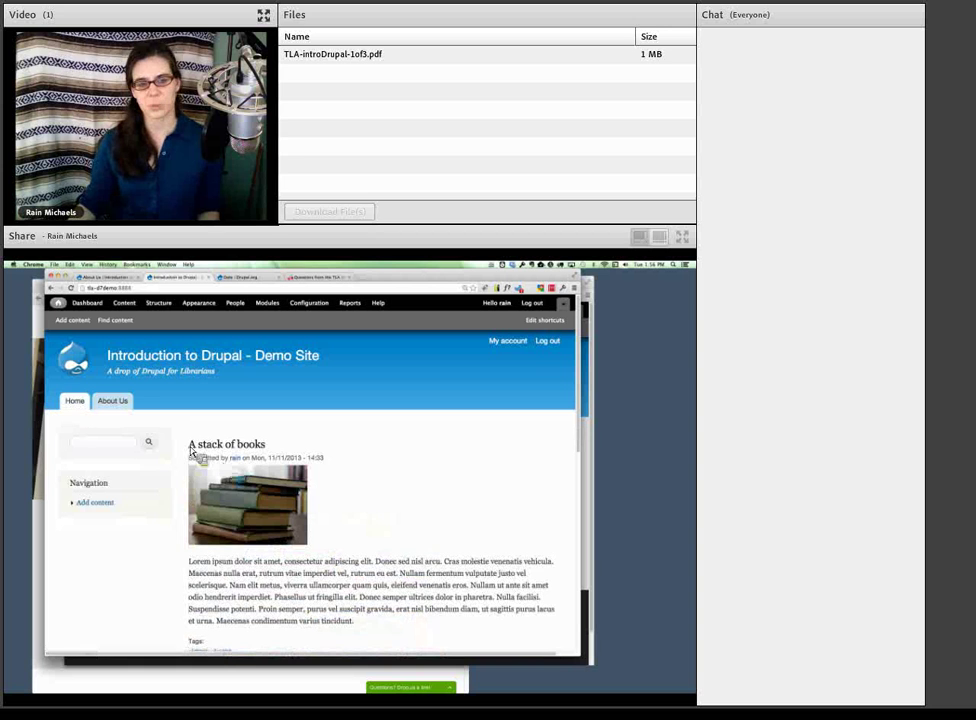
triple_click(235, 452)
scroll(270, 528, down, 5)
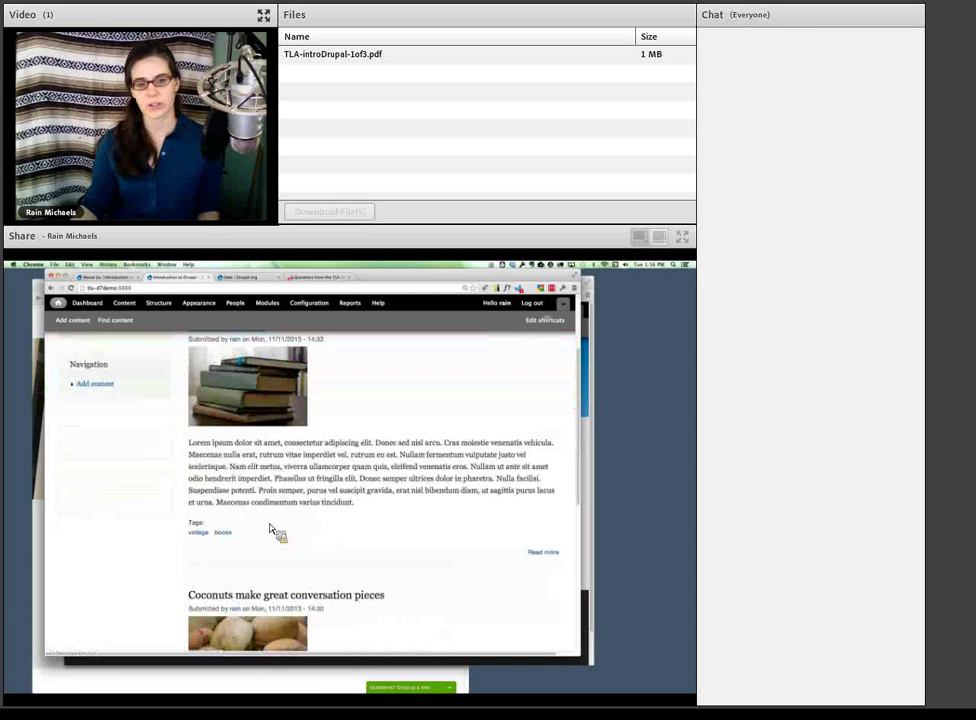
drag(187, 471, 379, 476)
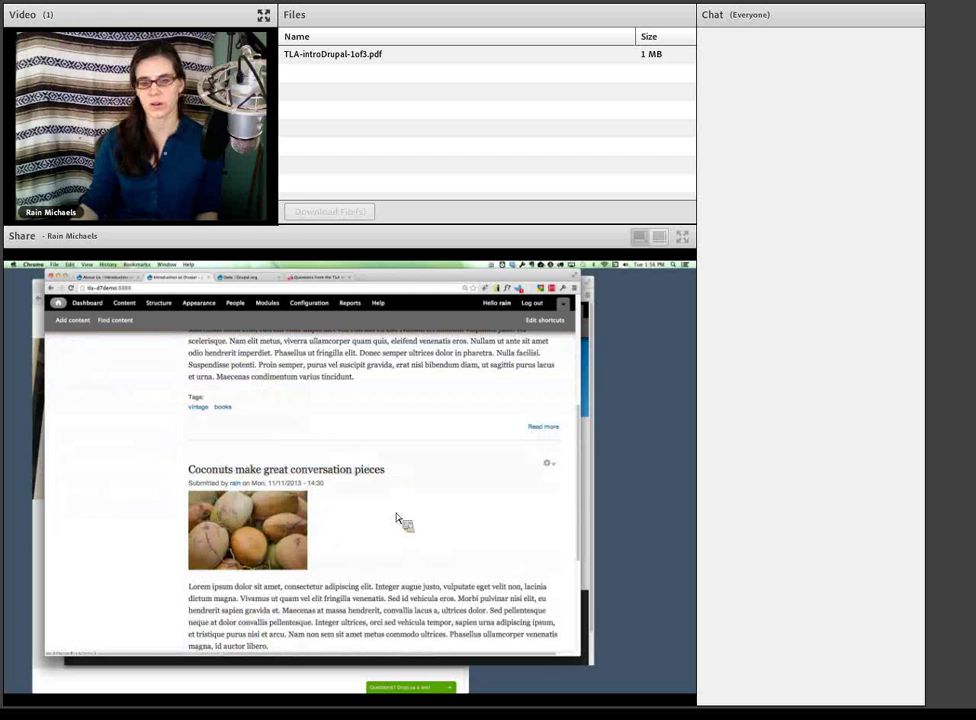
scroll(398, 540, up, 5)
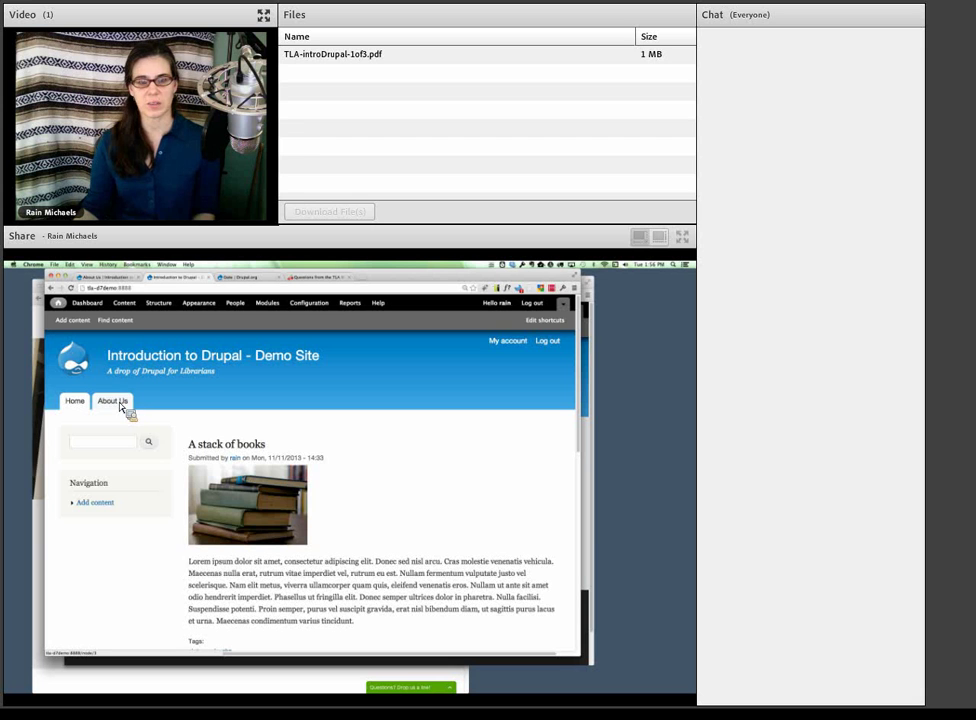
- Show the Demo Site's content list with About Us, then the Live Demo site's empty content list
click(125, 304)
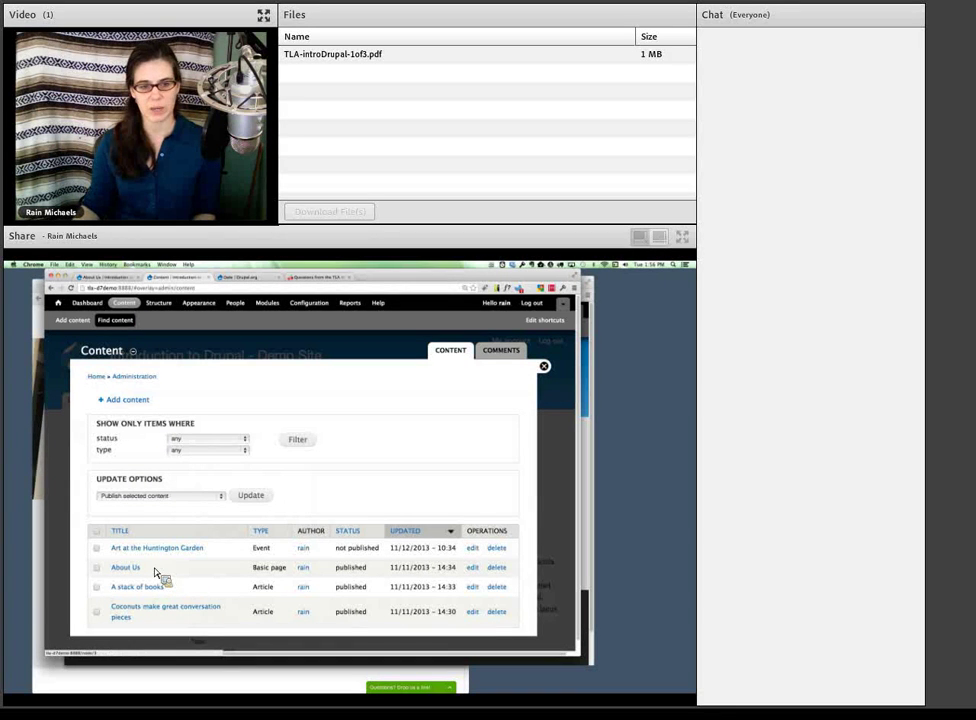
drag(159, 577, 158, 317)
click(145, 312)
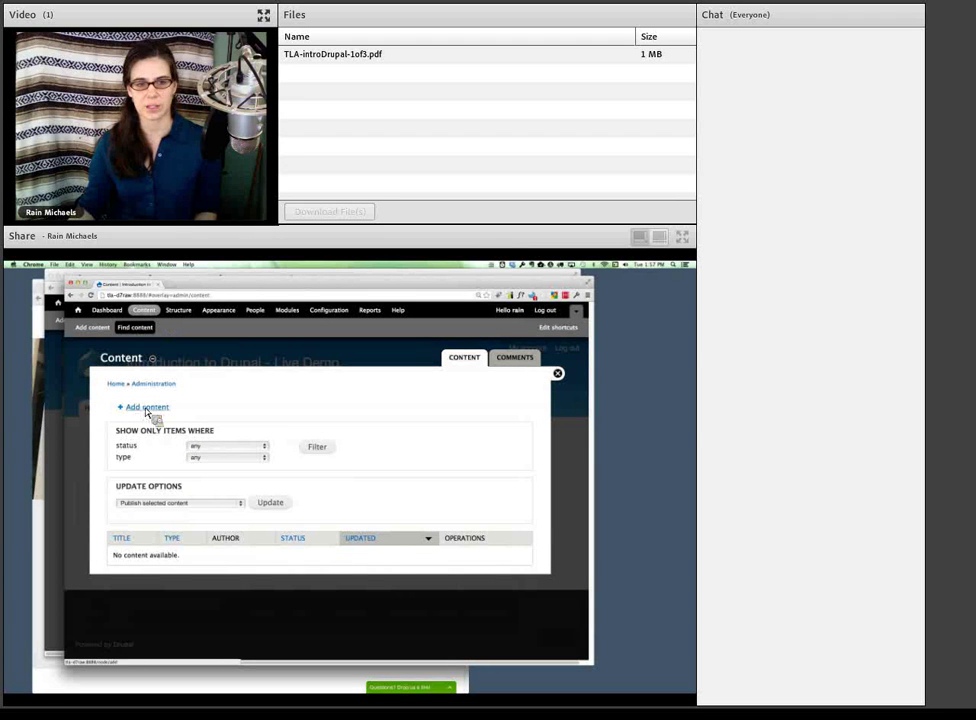
- Create a new Basic page titled 'About Us'
click(148, 409)
click(148, 438)
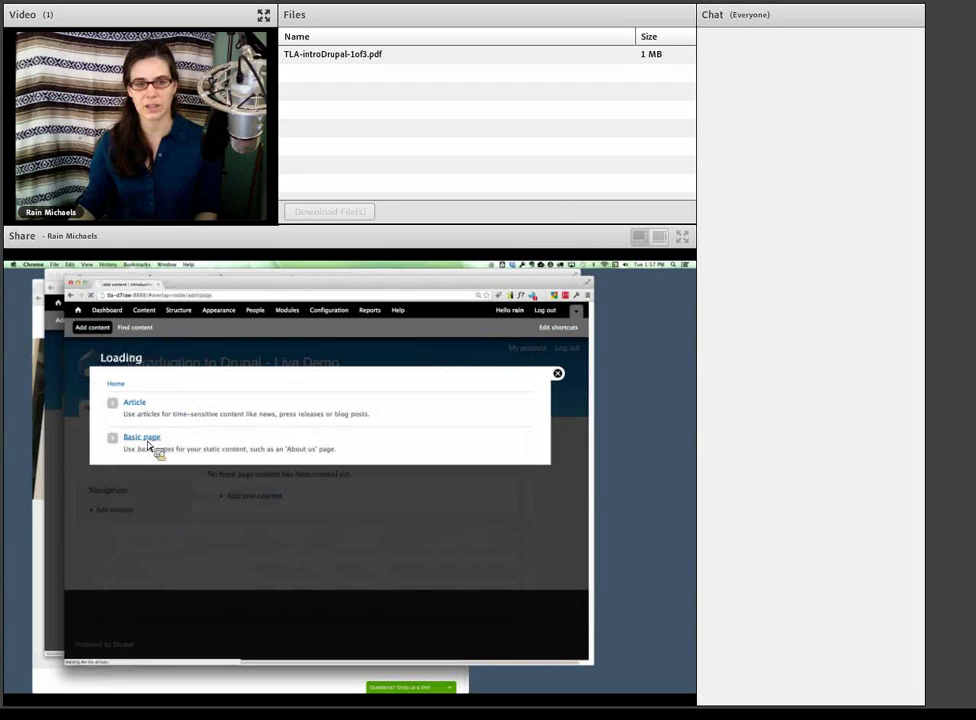
click(138, 414)
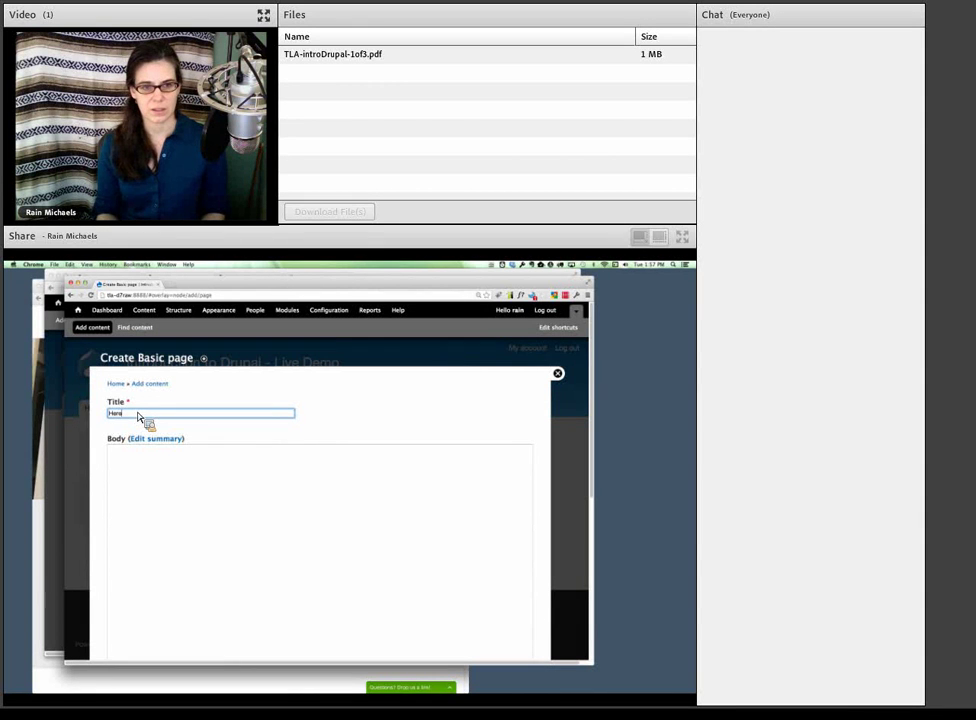
text(About Us)
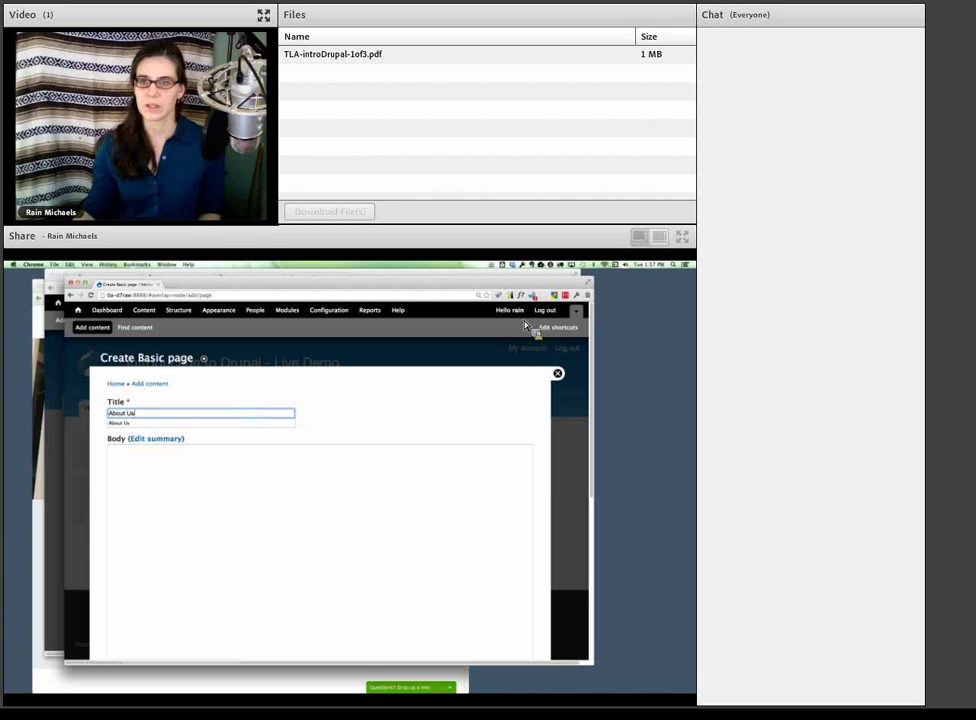
- Generate lorem ipsum paragraphs and paste them into the Body field
click(542, 297)
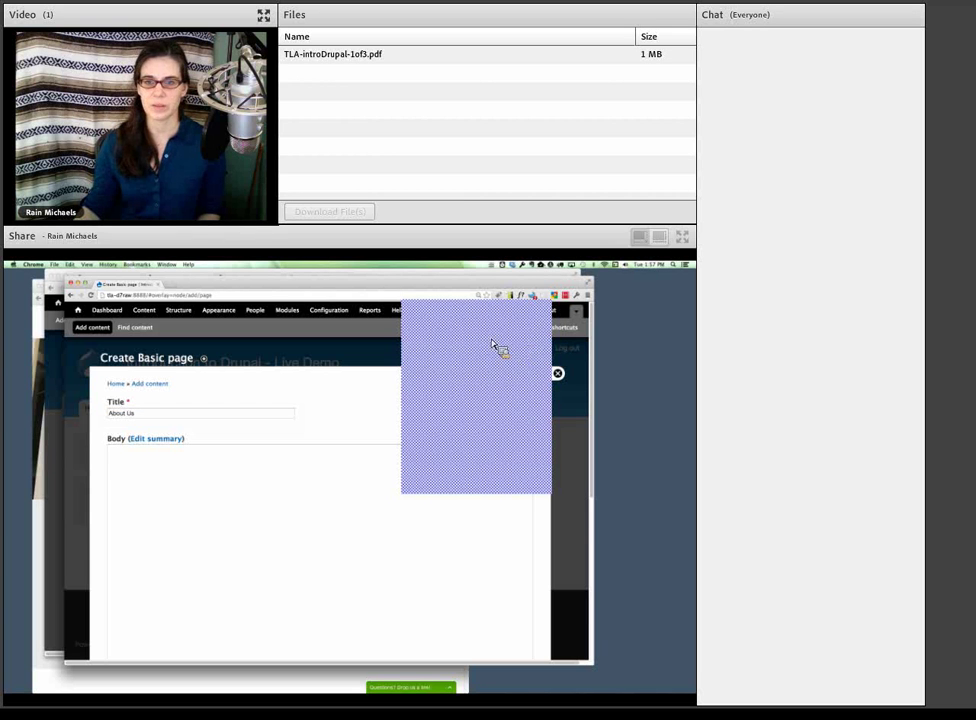
click(481, 355)
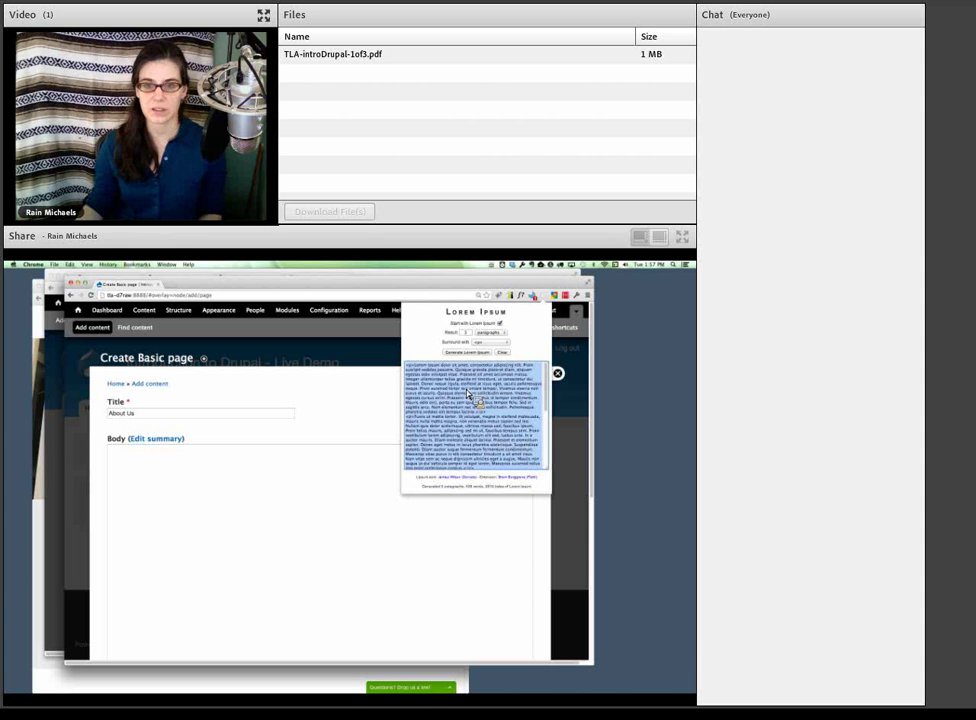
click(340, 515)
click(344, 509)
key(super+v)
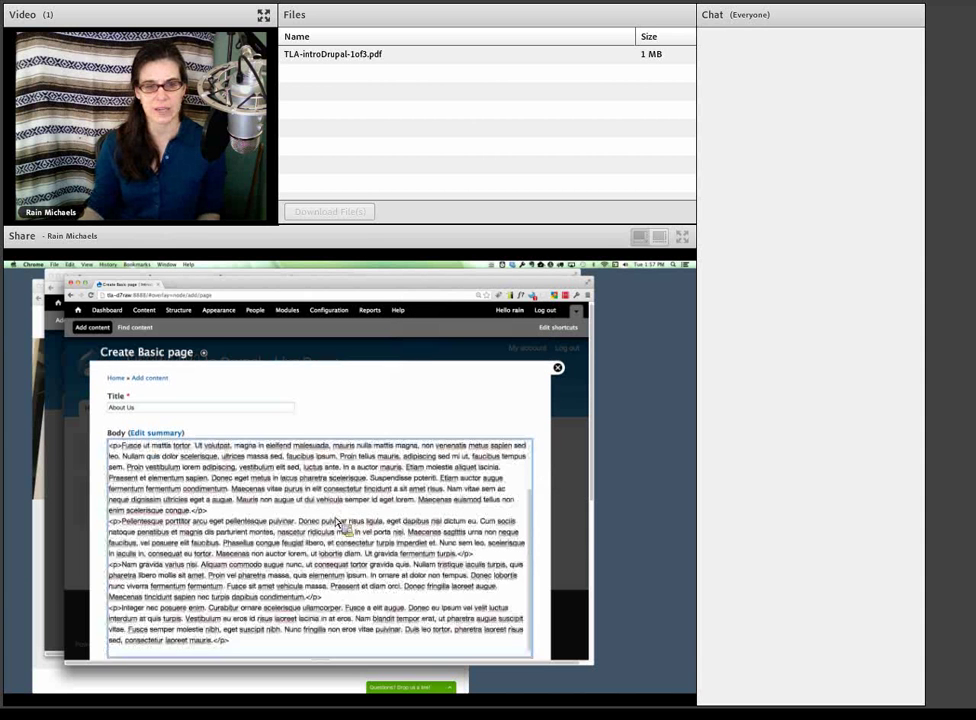
scroll(334, 536, down, 3)
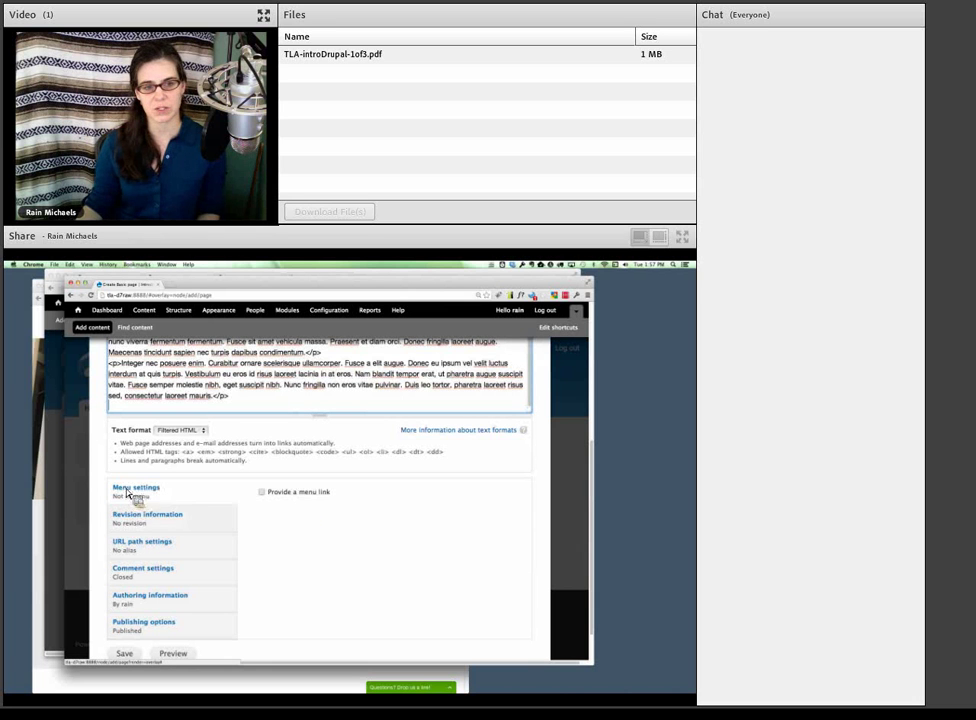
- Give the page a Main menu link and shorten its title to 'About'
click(283, 497)
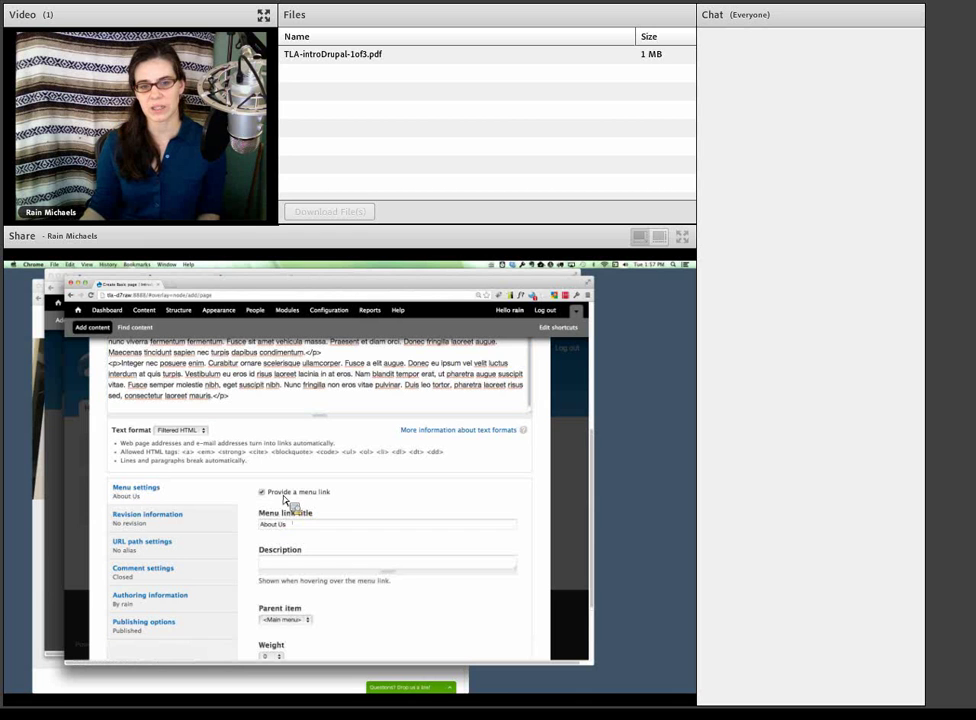
click(290, 621)
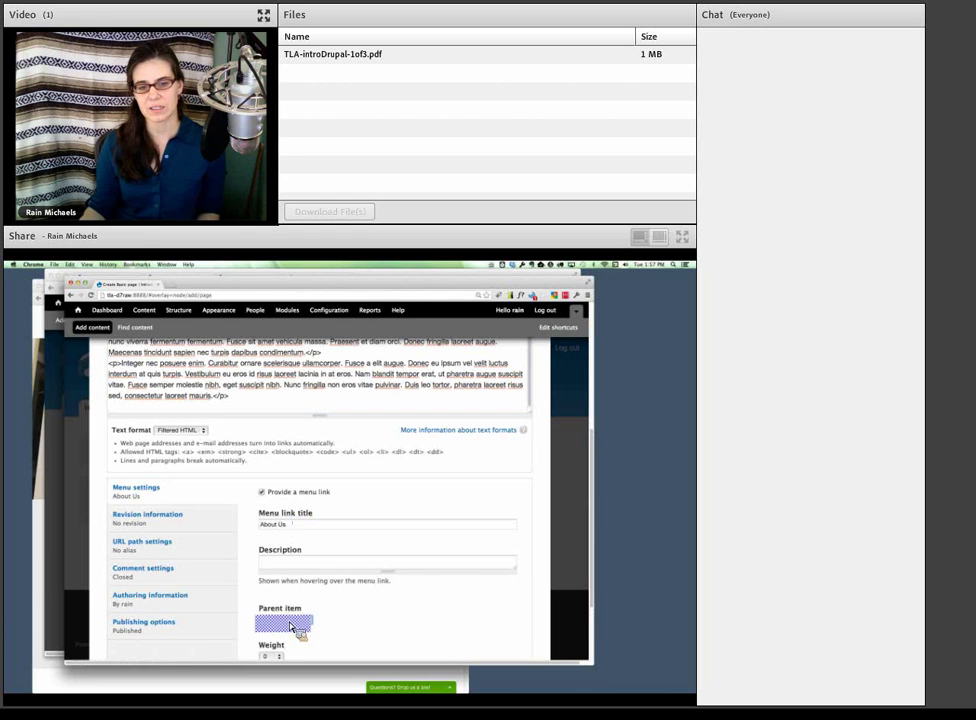
click(292, 624)
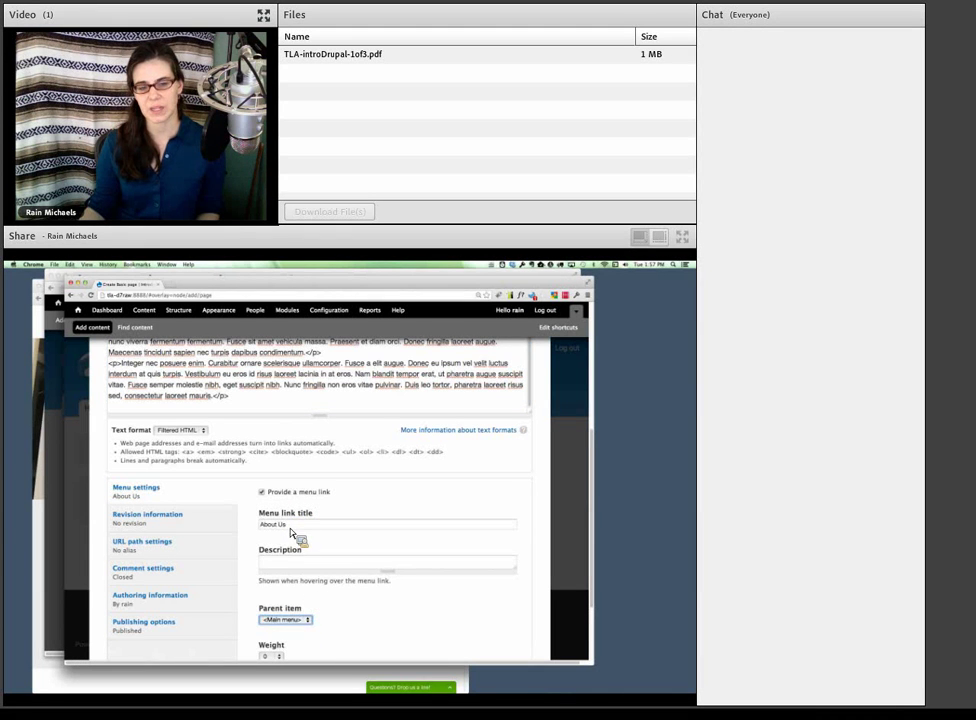
mouse_move(287, 525)
mouse_down()
mouse_move(260, 530)
mouse_move(297, 532)
mouse_up()
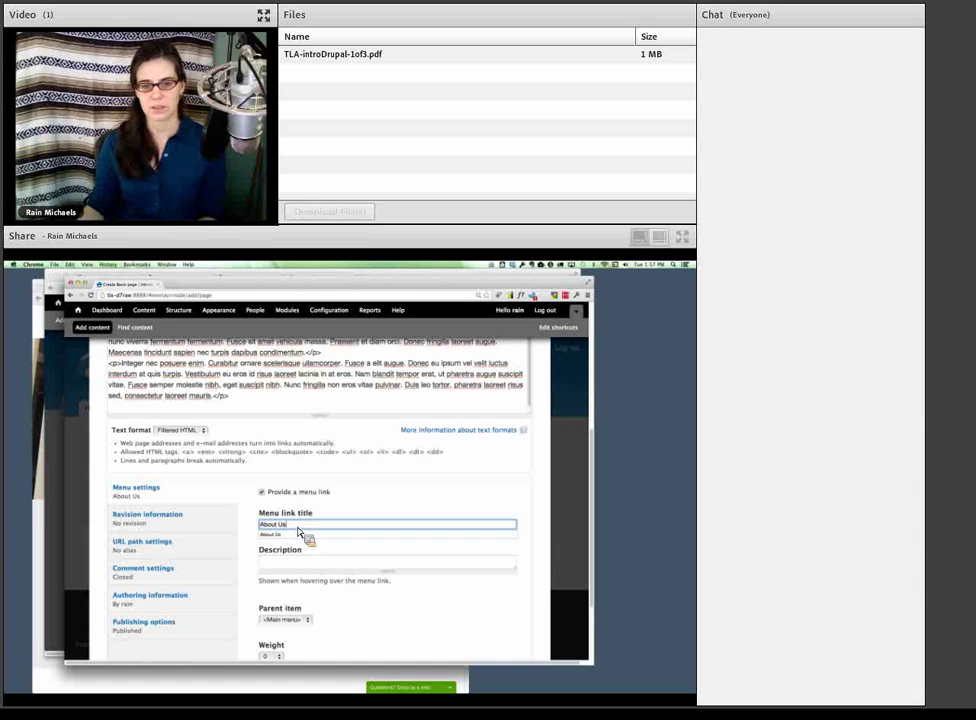
key(BackSpace)
key(BackSpace)
key(BackSpace)
click(255, 535)
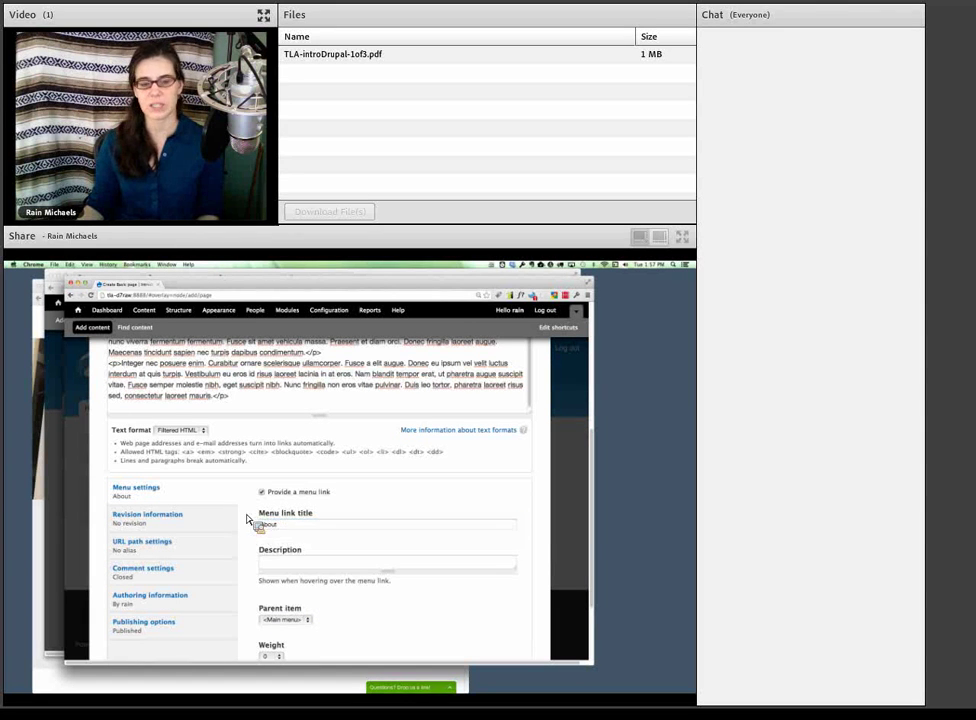
- Save the About Us basic page
drag(281, 543, 235, 558)
scroll(240, 565, down, 1)
scroll(234, 556, down, 4)
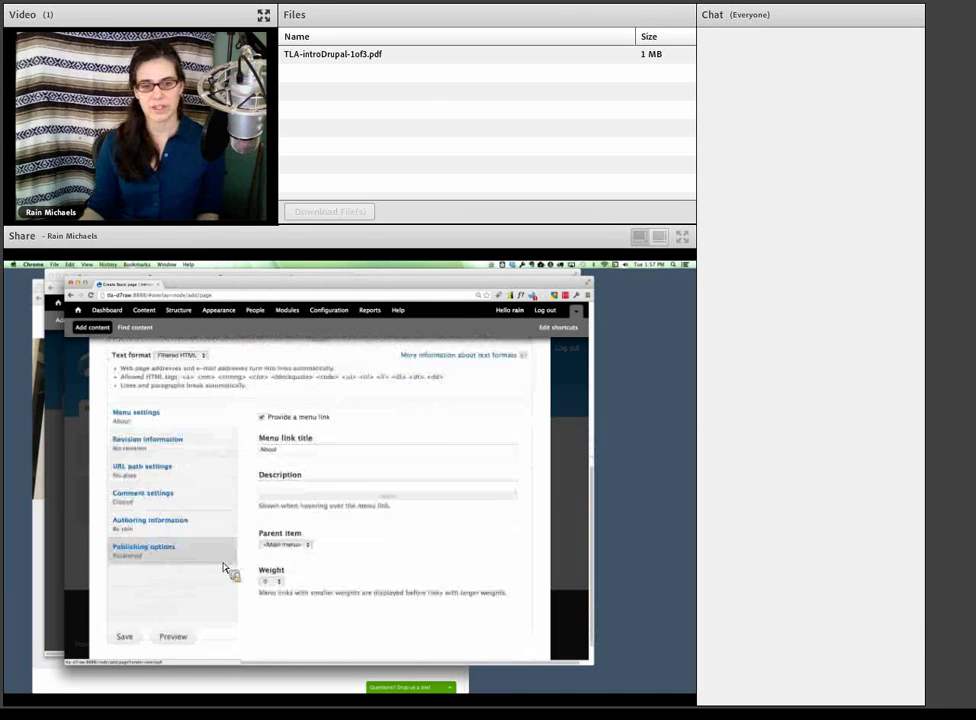
click(124, 637)
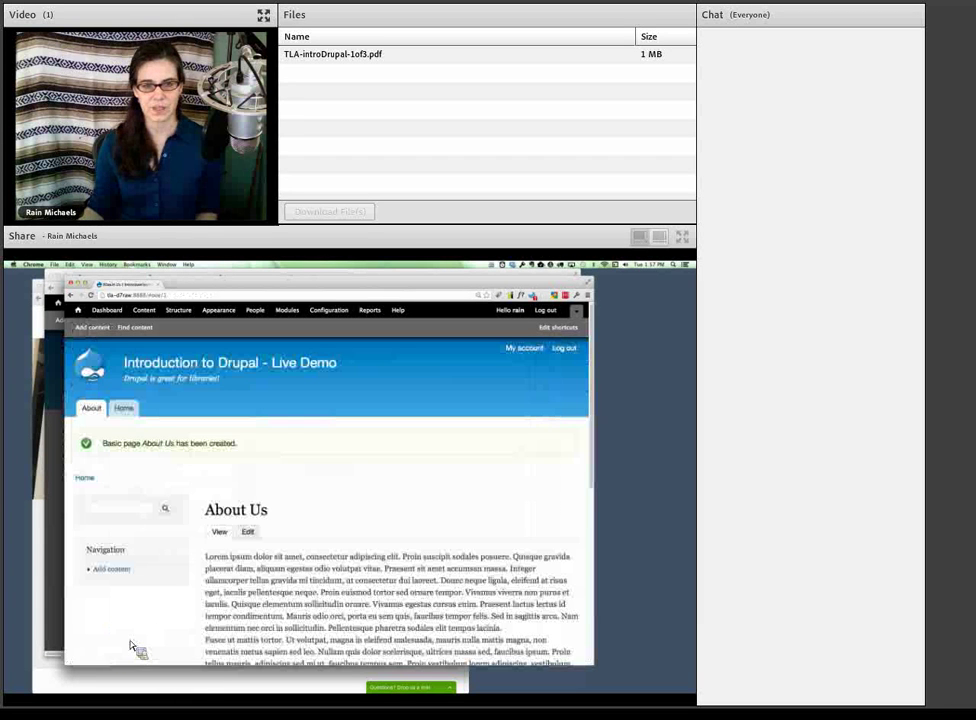
- Scroll the saved page, then switch between the Home and About menu links and return Home
scroll(280, 572, down, 5)
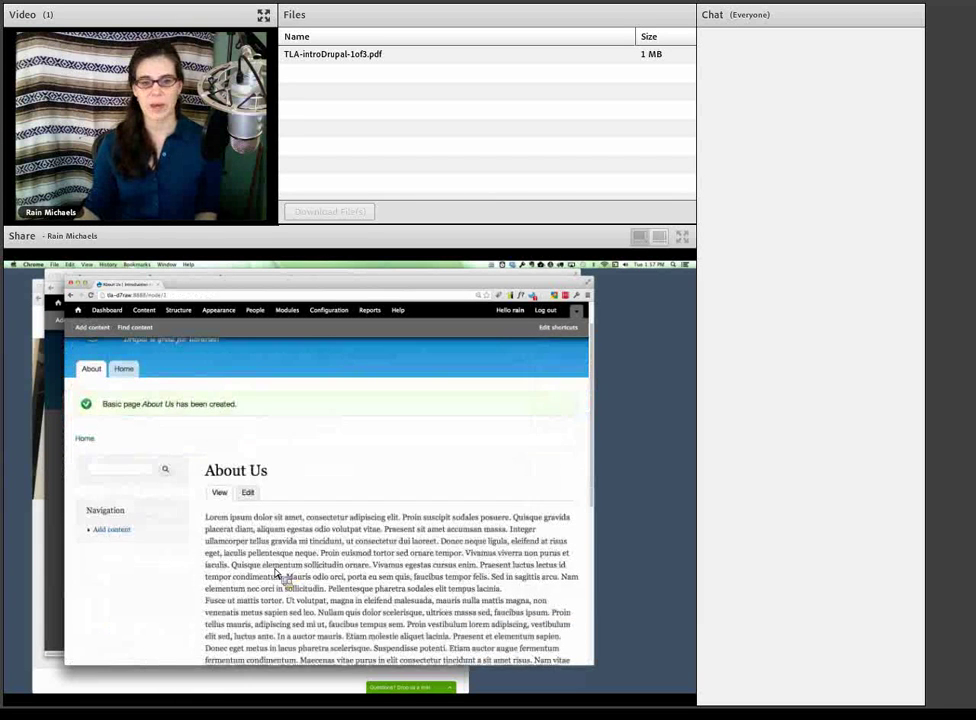
scroll(277, 573, down, 3)
scroll(277, 573, down, 1)
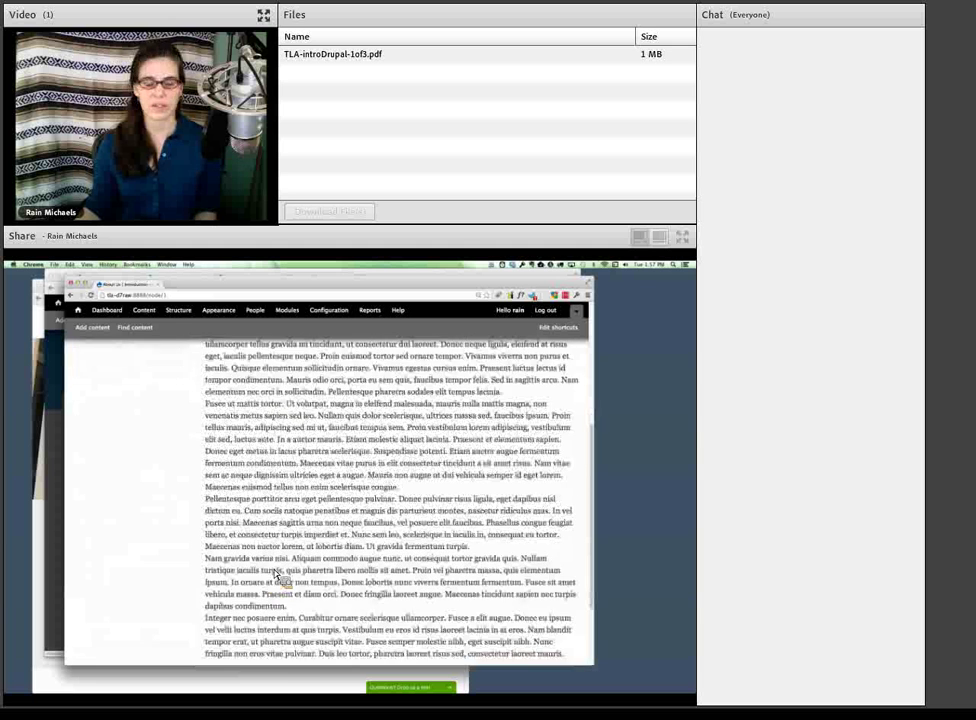
scroll(277, 573, up, 3)
scroll(277, 574, up, 3)
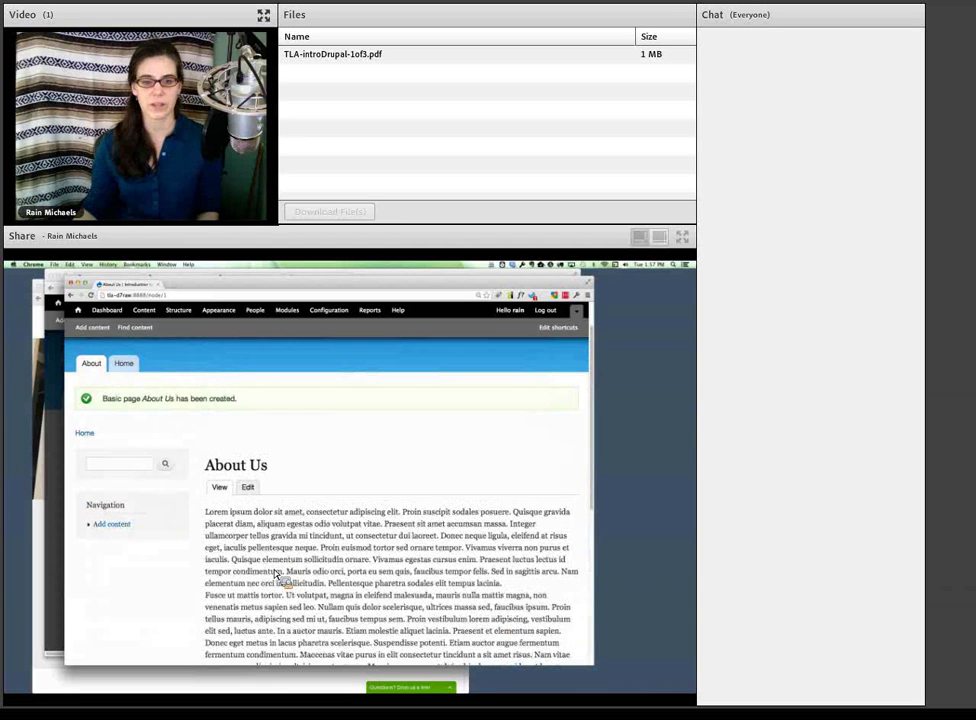
scroll(277, 572, up, 2)
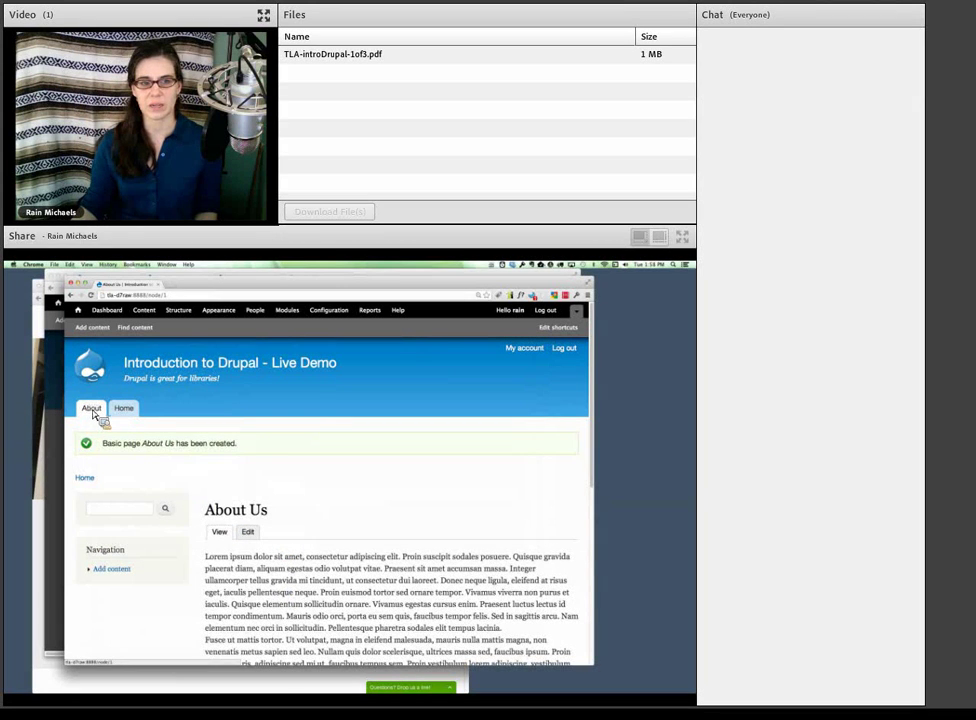
click(124, 410)
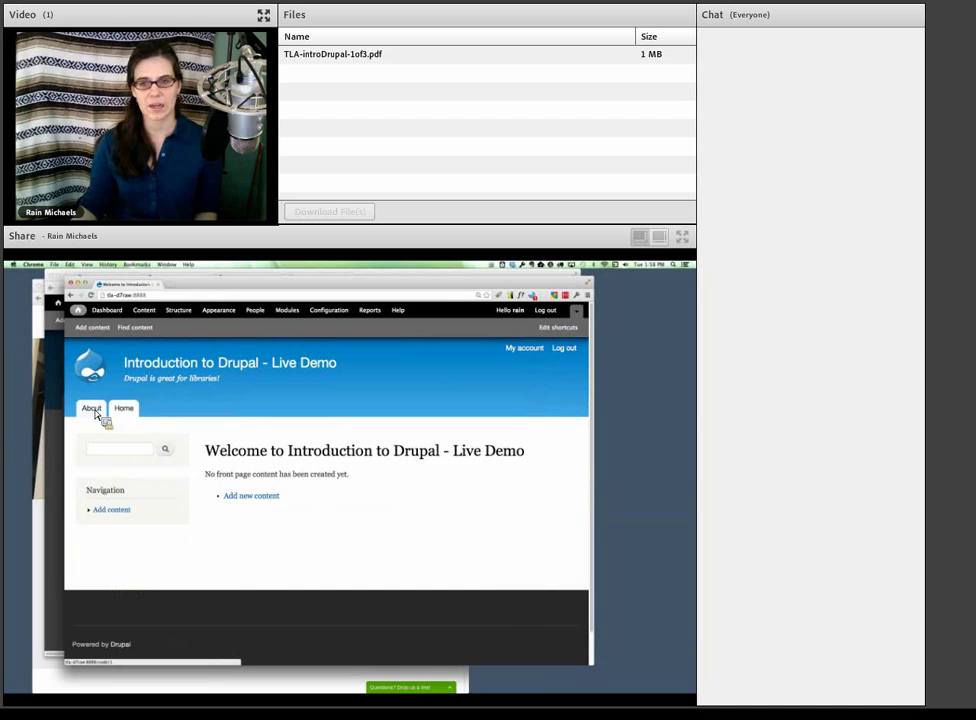
click(94, 411)
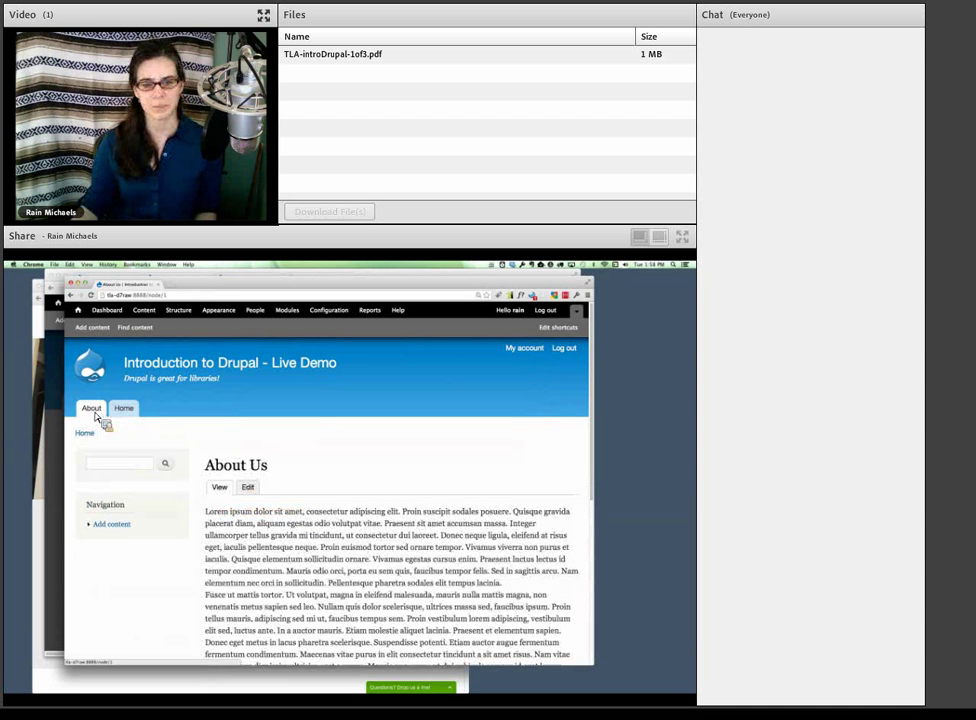
click(248, 487)
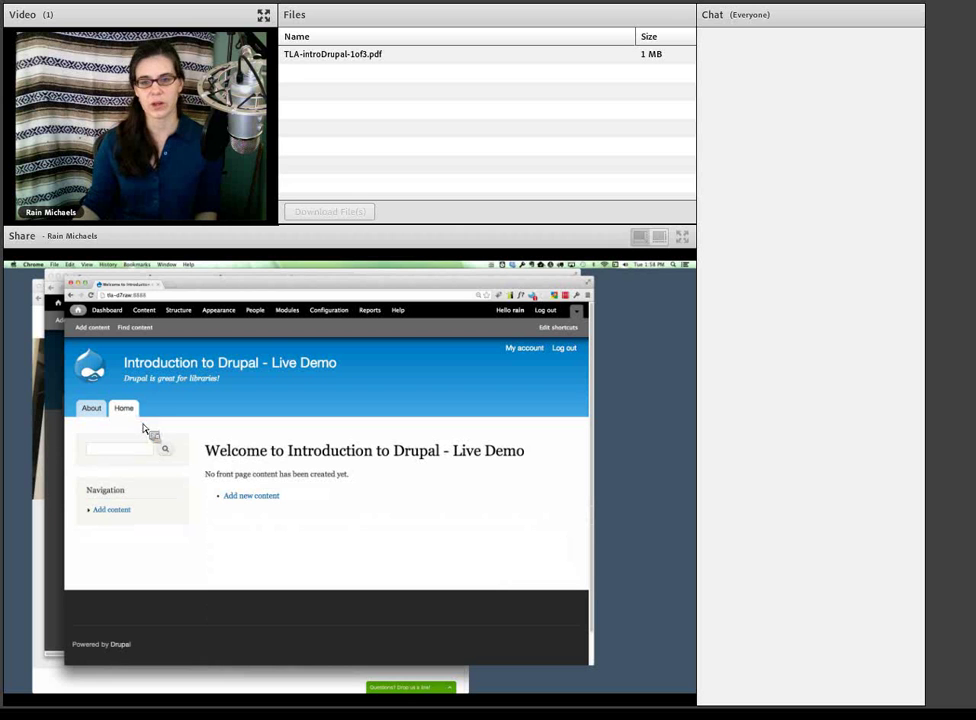
- Start a new Article titled 'Sample Article'
click(266, 499)
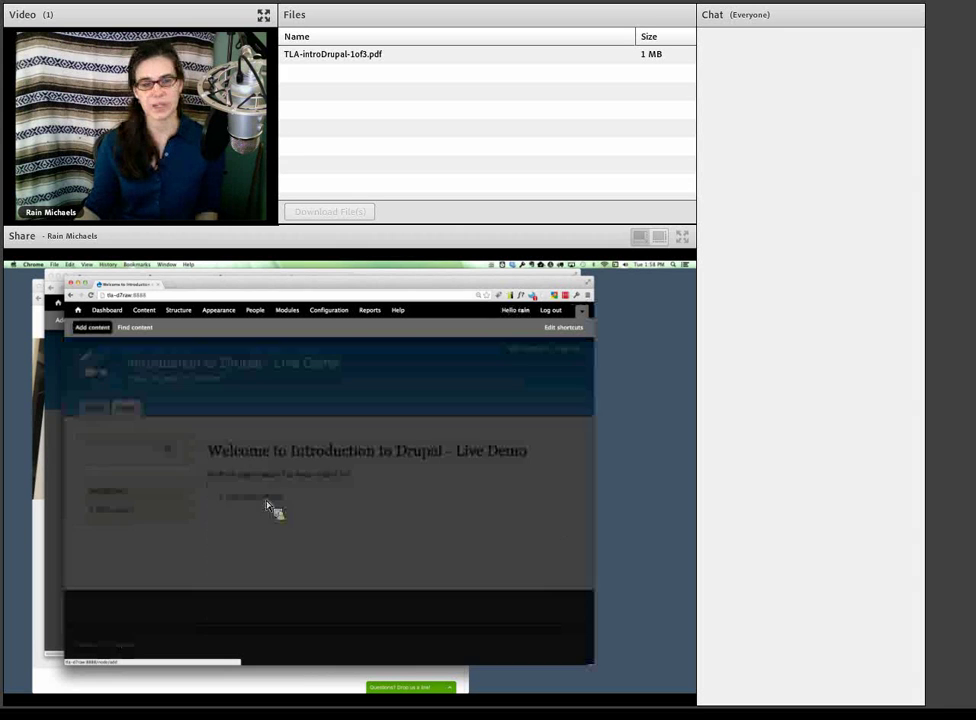
click(140, 403)
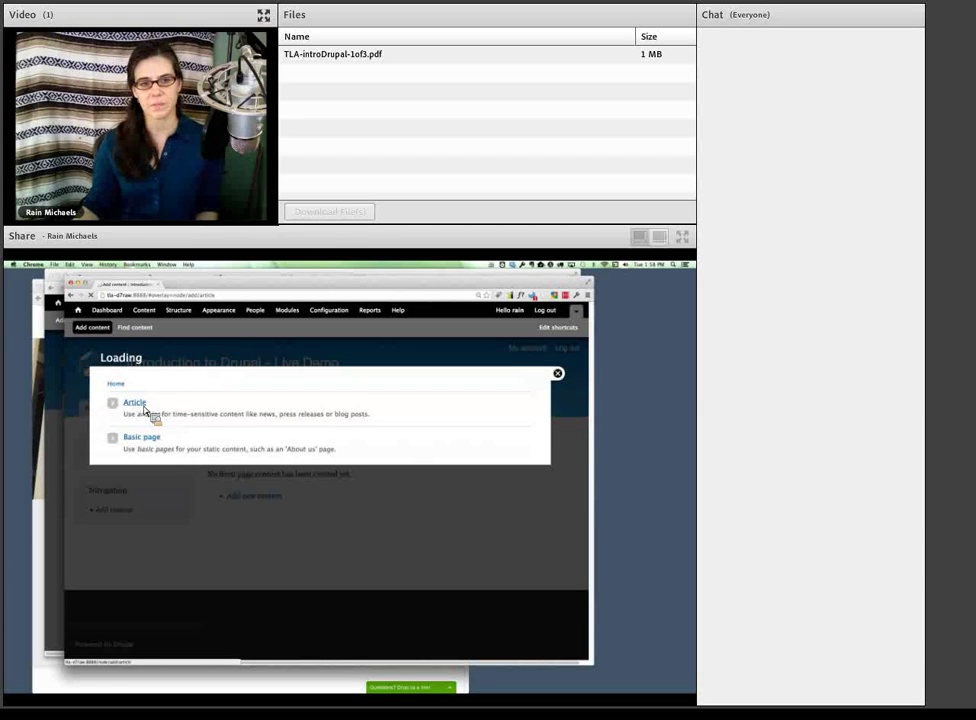
click(166, 416)
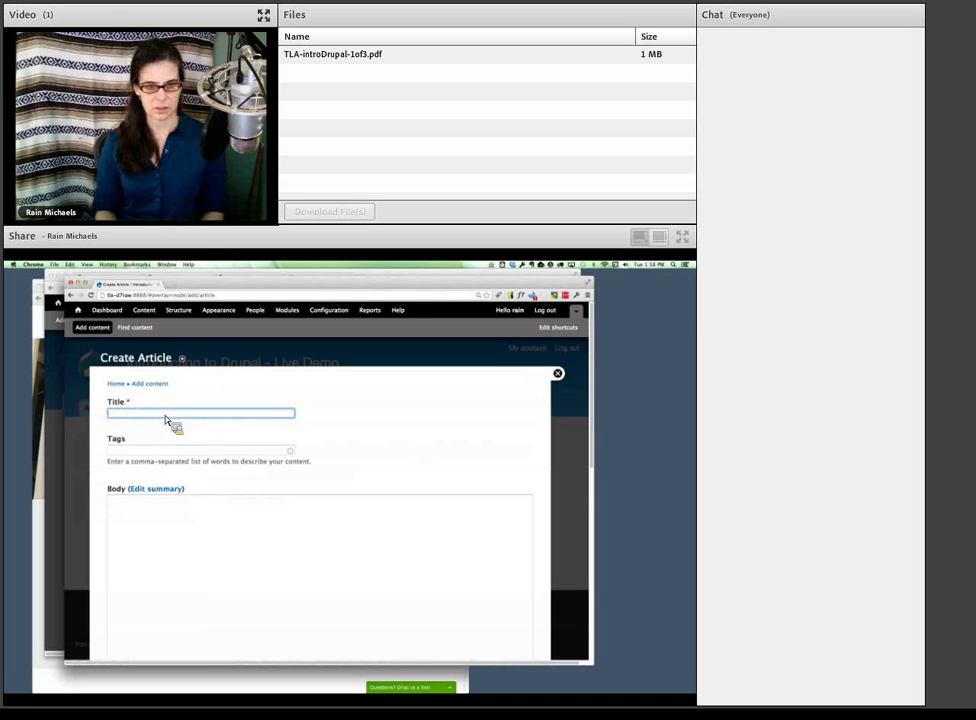
text(Sample Ar)
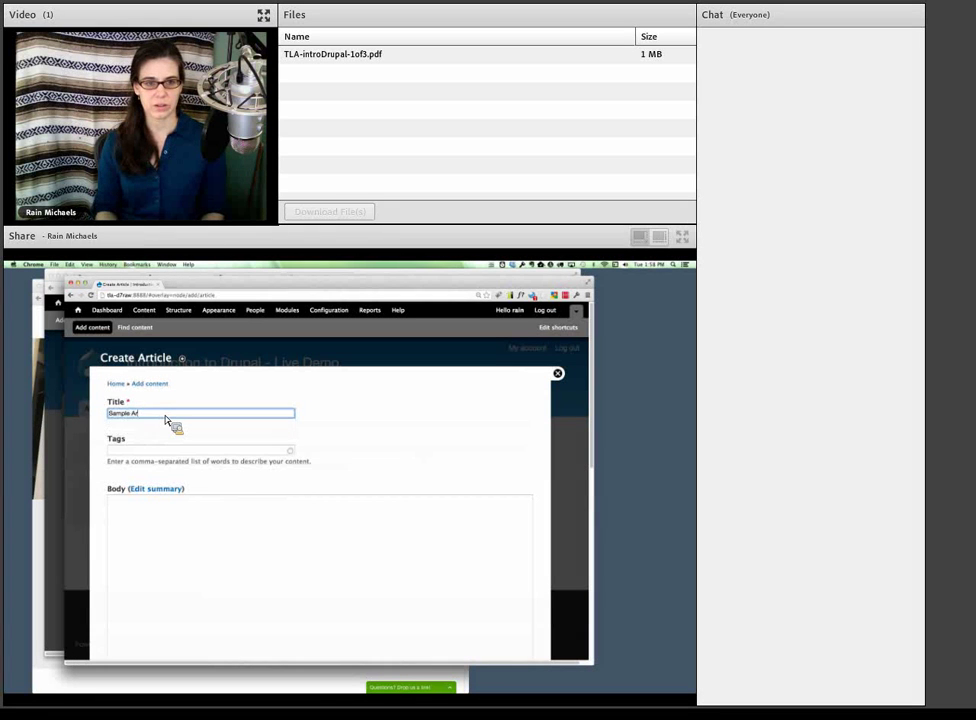
text(ticle)
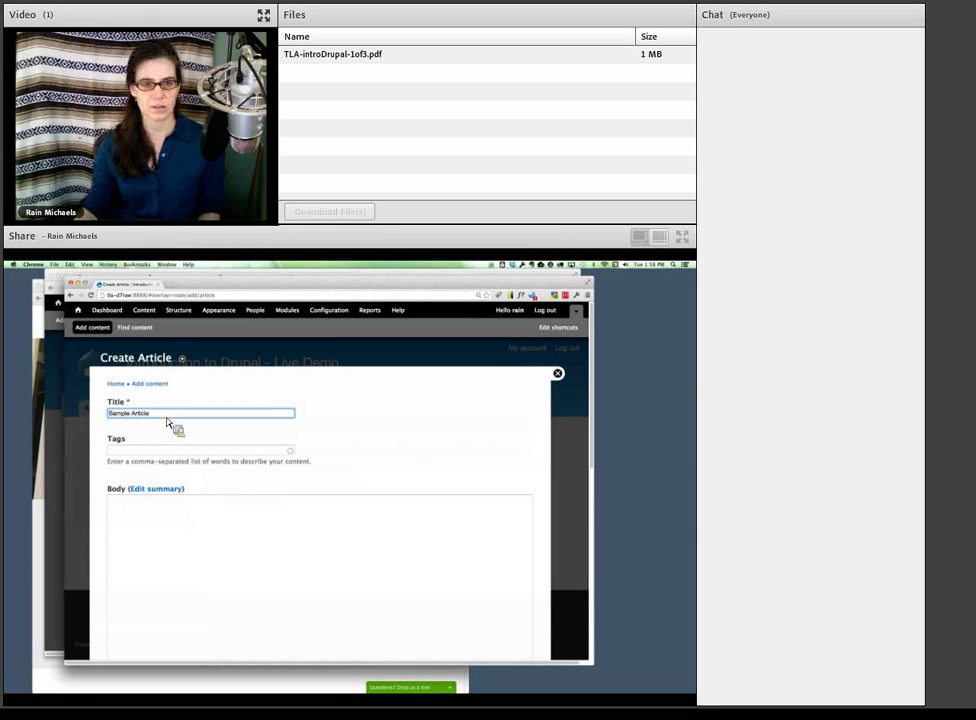
click(178, 451)
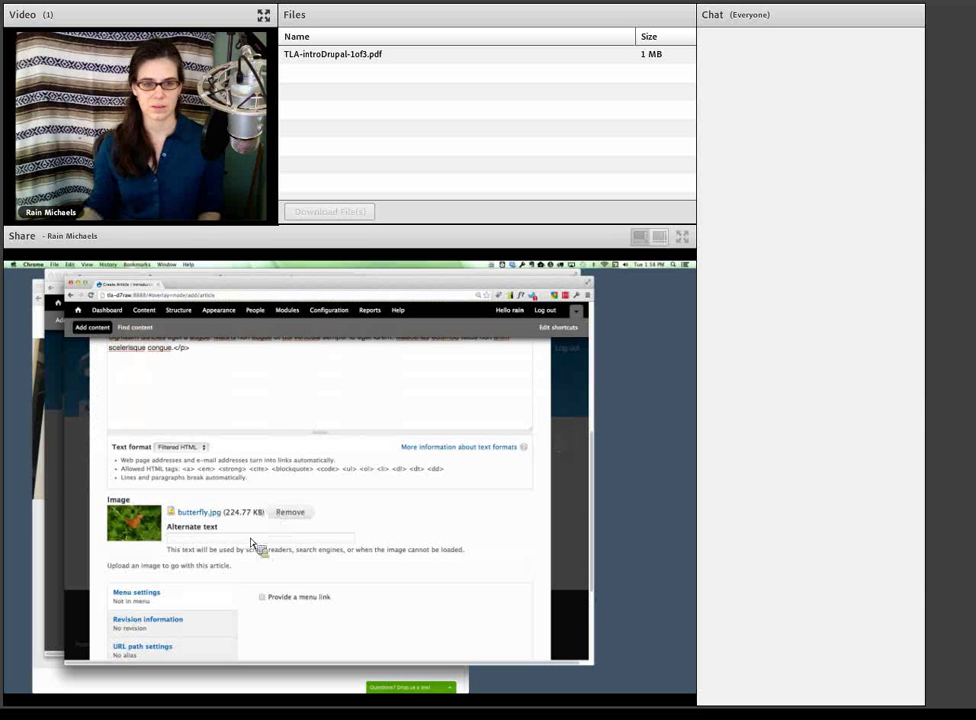
- Enter 'Butterfly' as the alternate text for the butterfly.jpg image
click(244, 540)
text(Butterfly)
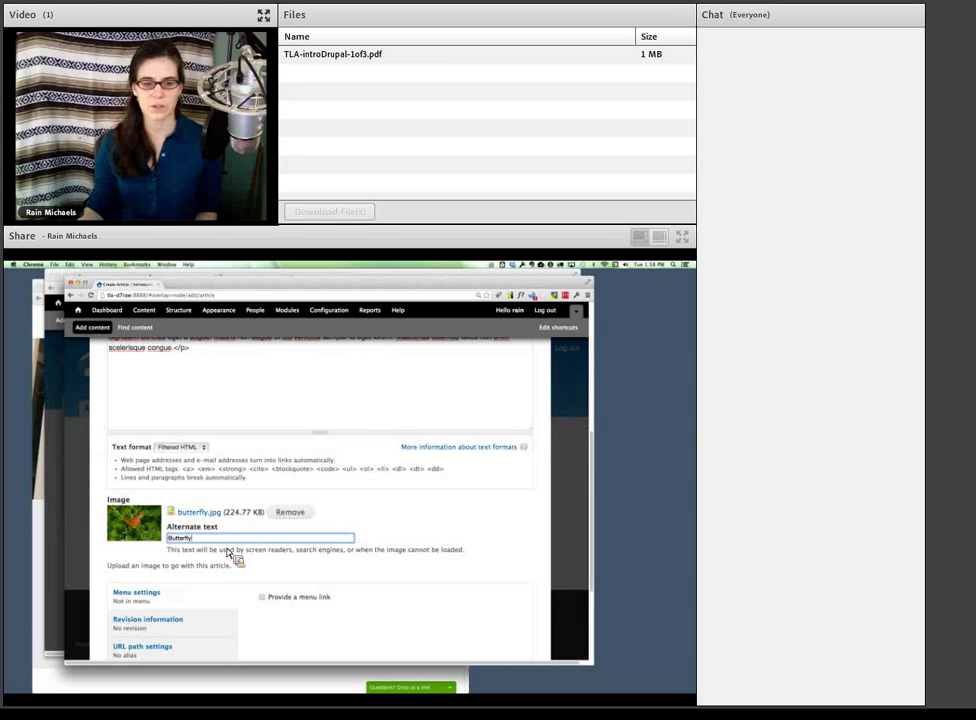
scroll(229, 553, down, 3)
scroll(231, 555, down, 1)
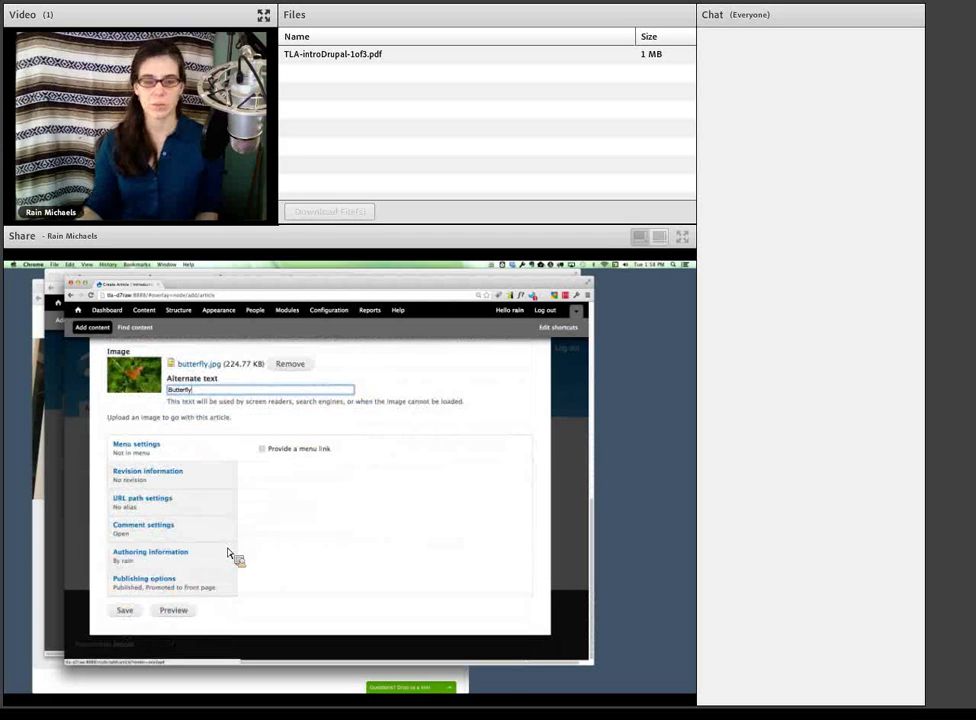
- Review the publishing and comment settings, then save the Sample Article
drag(366, 460, 281, 463)
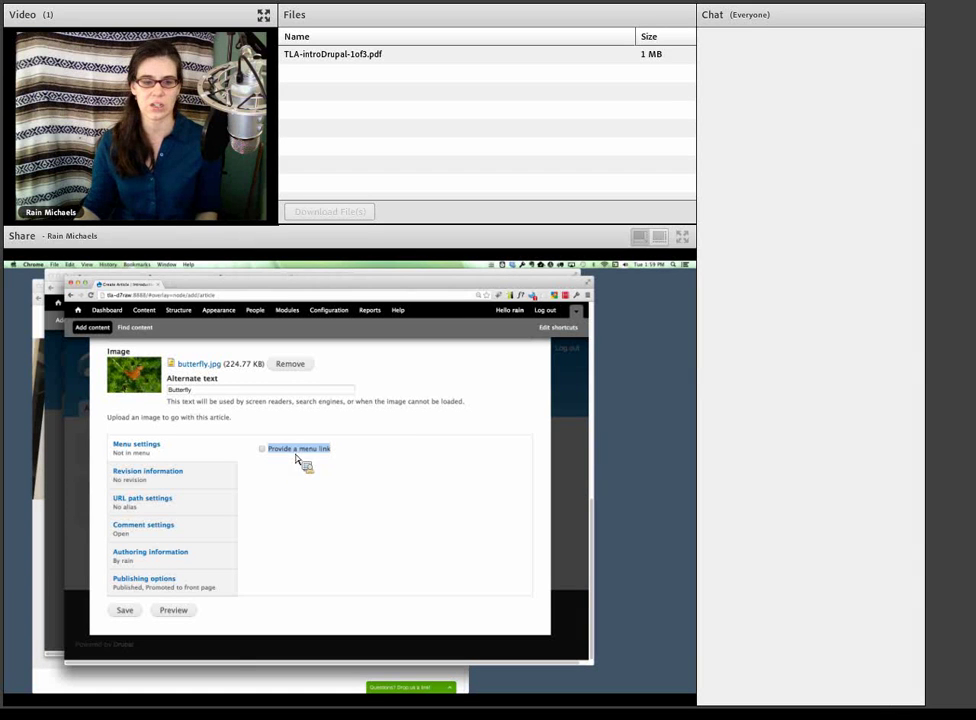
click(192, 582)
click(174, 539)
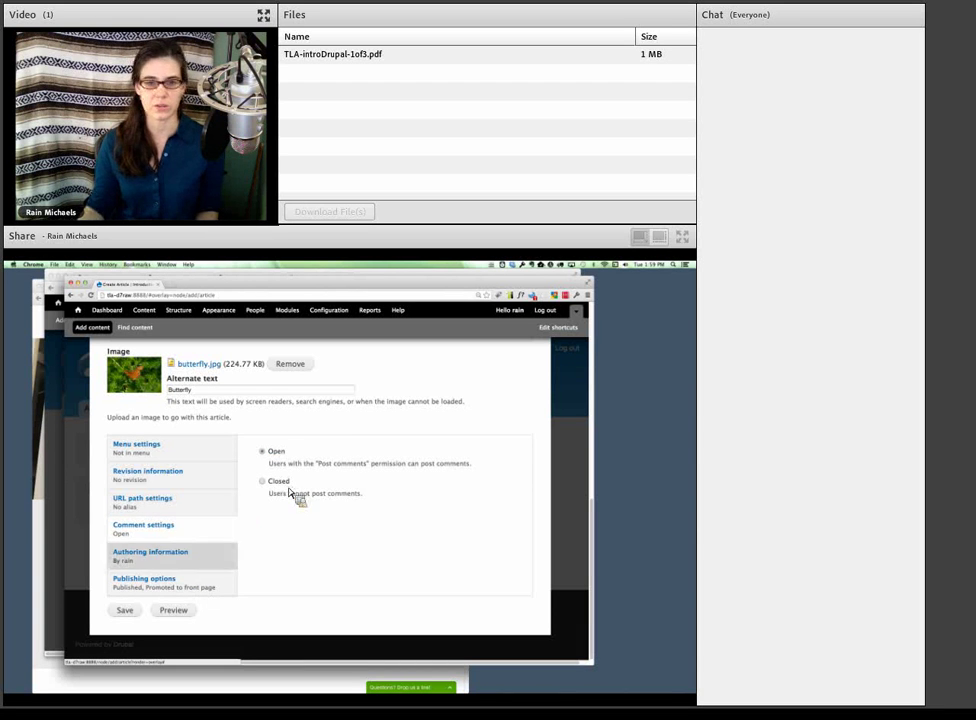
click(195, 591)
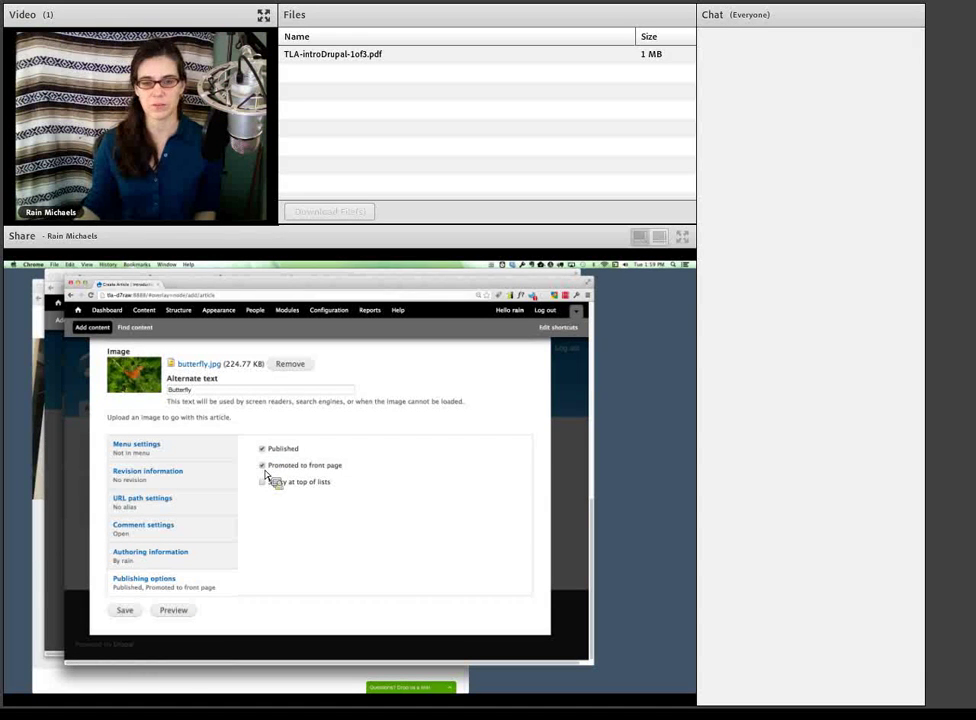
click(130, 613)
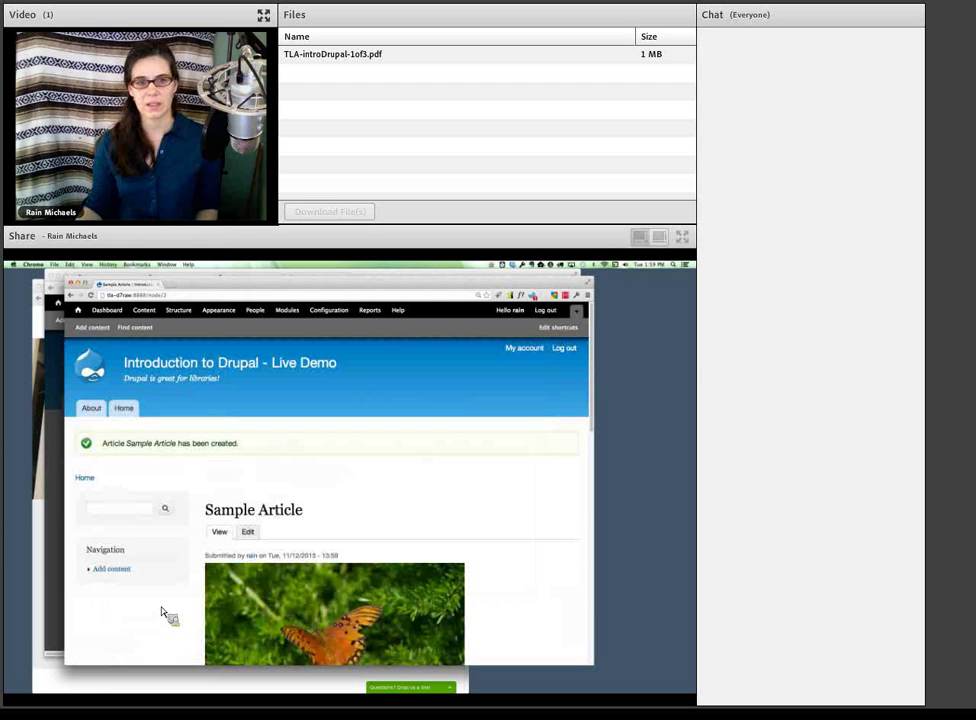
- Scroll the new article, then open About Us and point out node/1 in its address
scroll(205, 604, down, 5)
scroll(205, 604, down, 8)
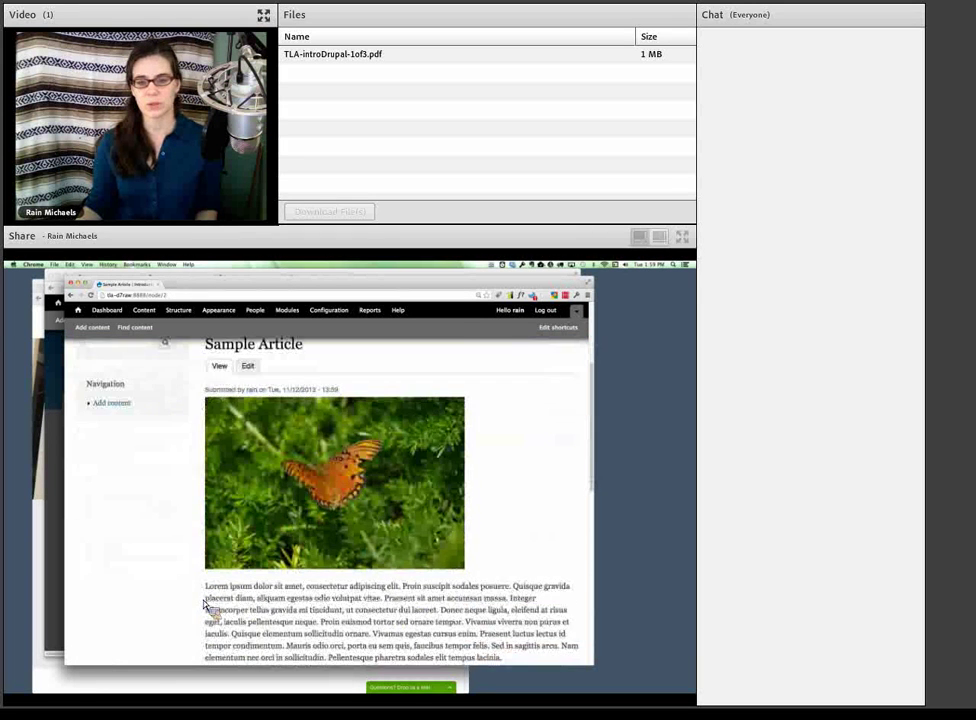
scroll(205, 604, up, 5)
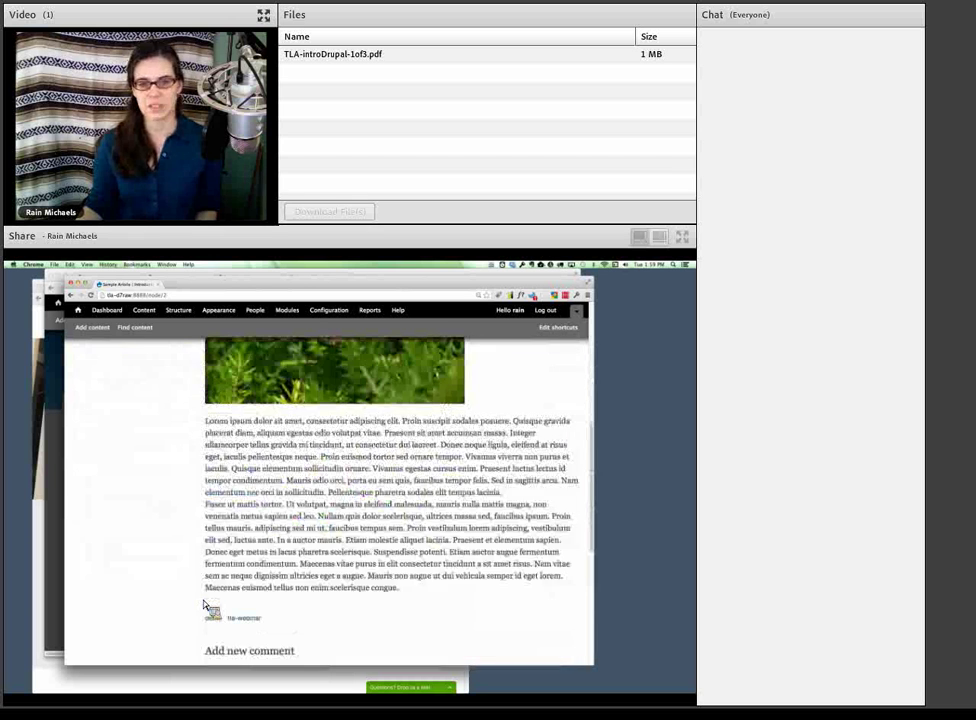
scroll(205, 604, up, 6)
scroll(205, 604, up, 1)
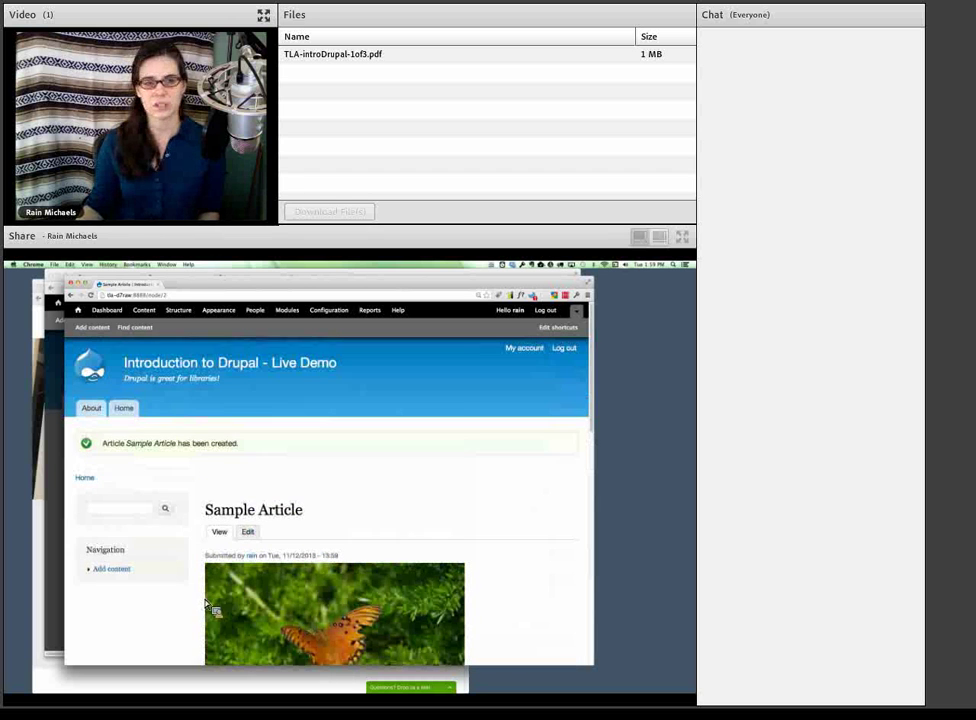
click(97, 416)
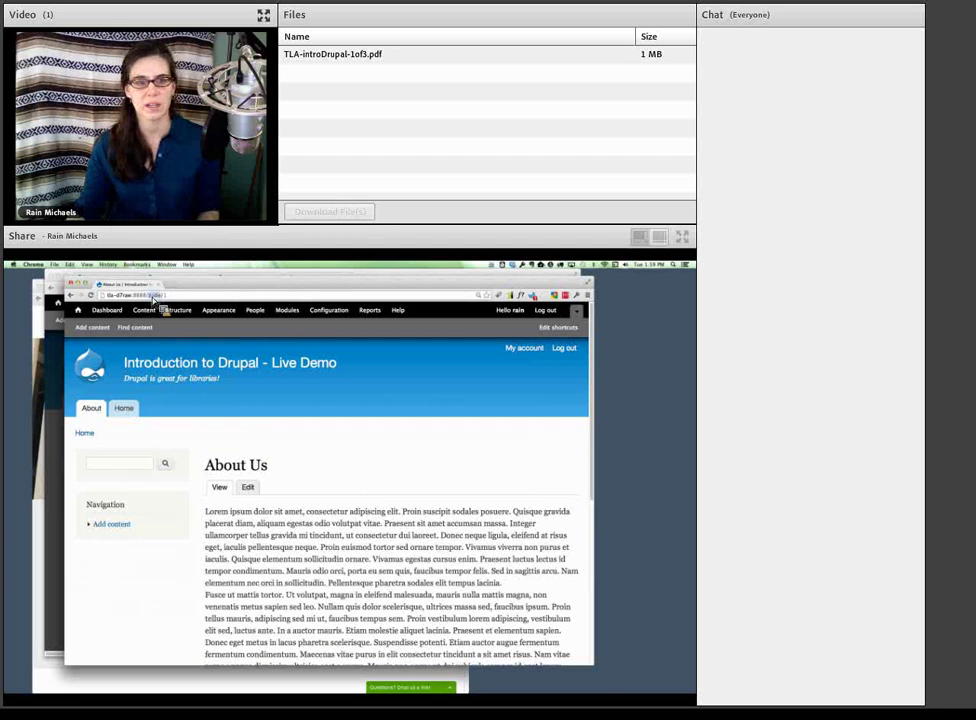
drag(146, 296, 179, 300)
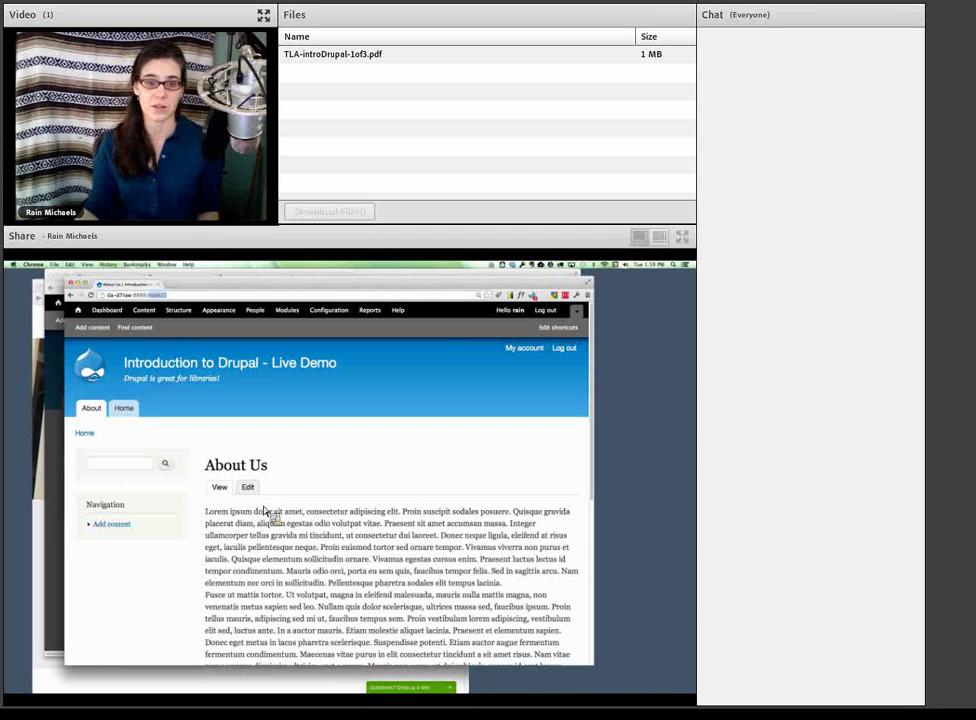
- Return to the front page, open the full Sample Article, and go back Home
click(124, 410)
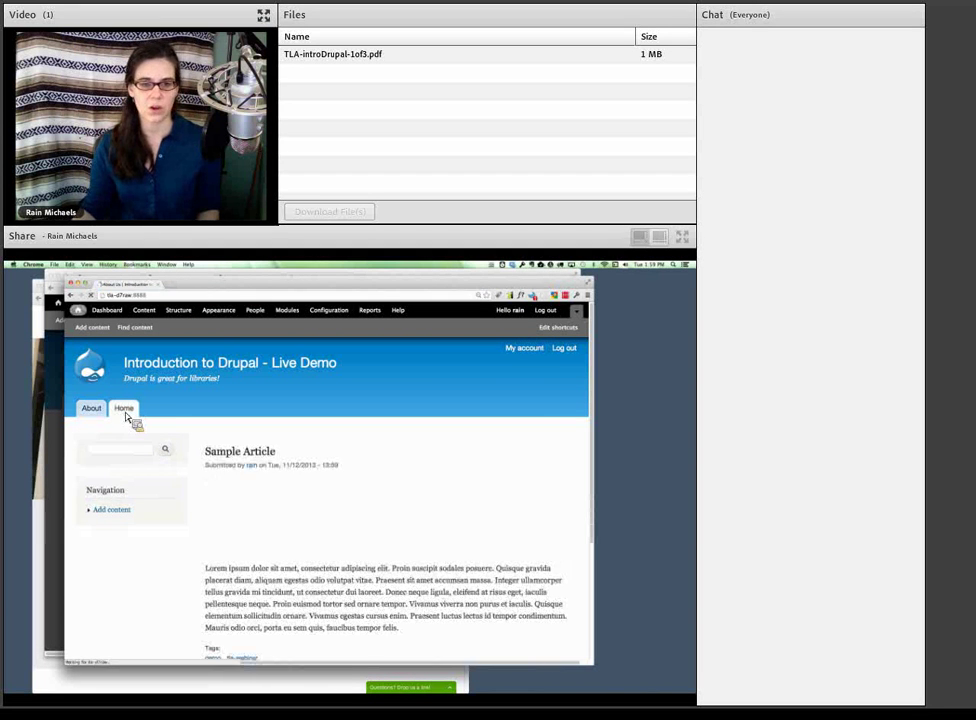
click(266, 455)
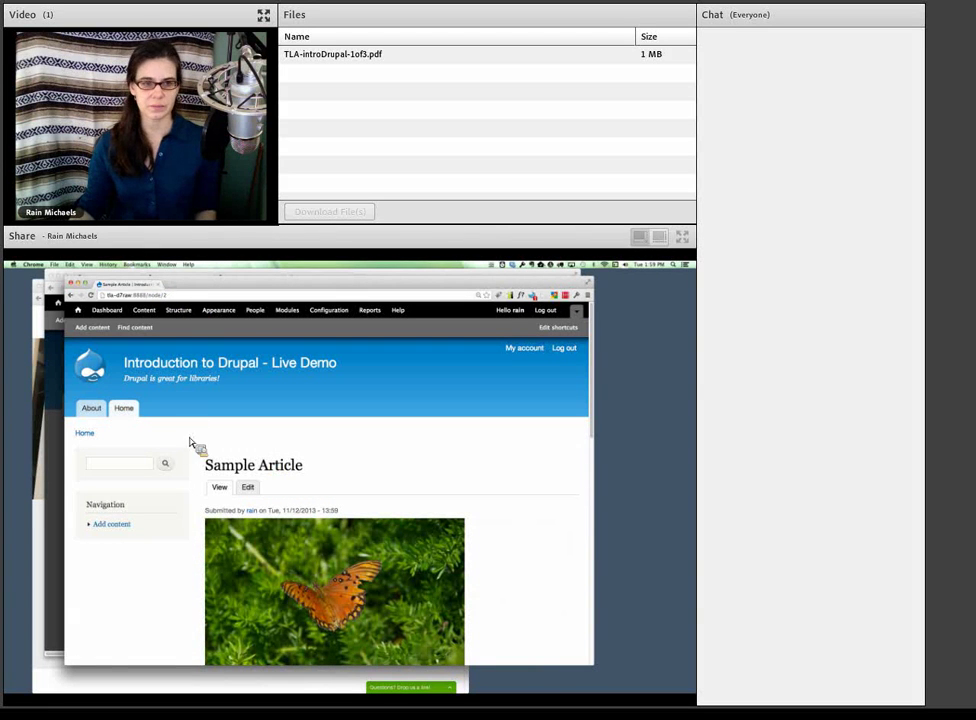
click(121, 412)
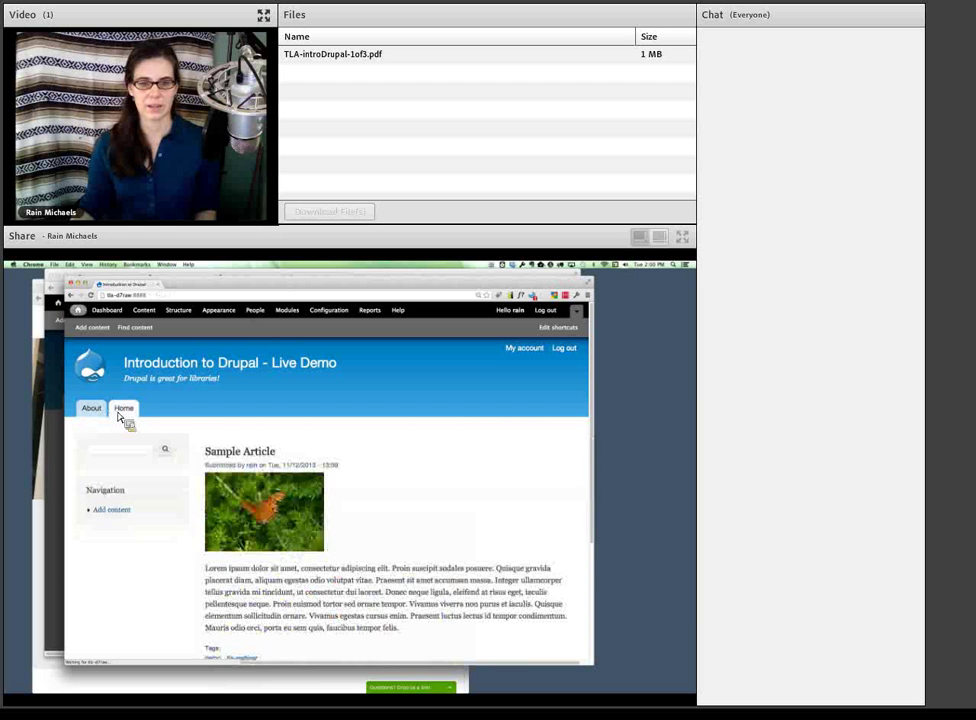
scroll(174, 517, down, 2)
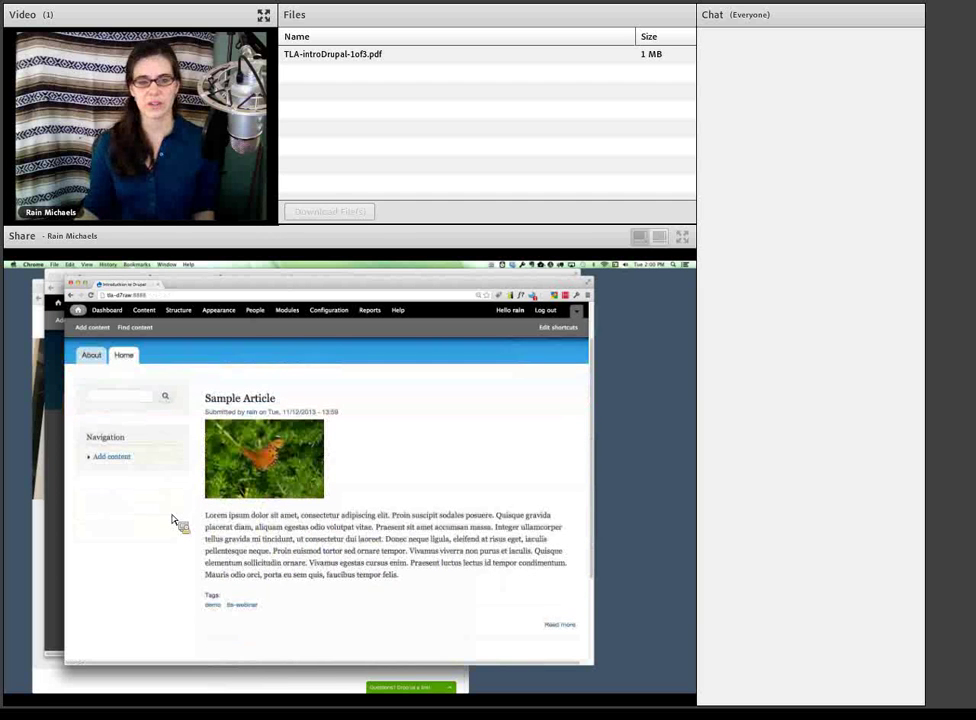
scroll(173, 519, up, 1)
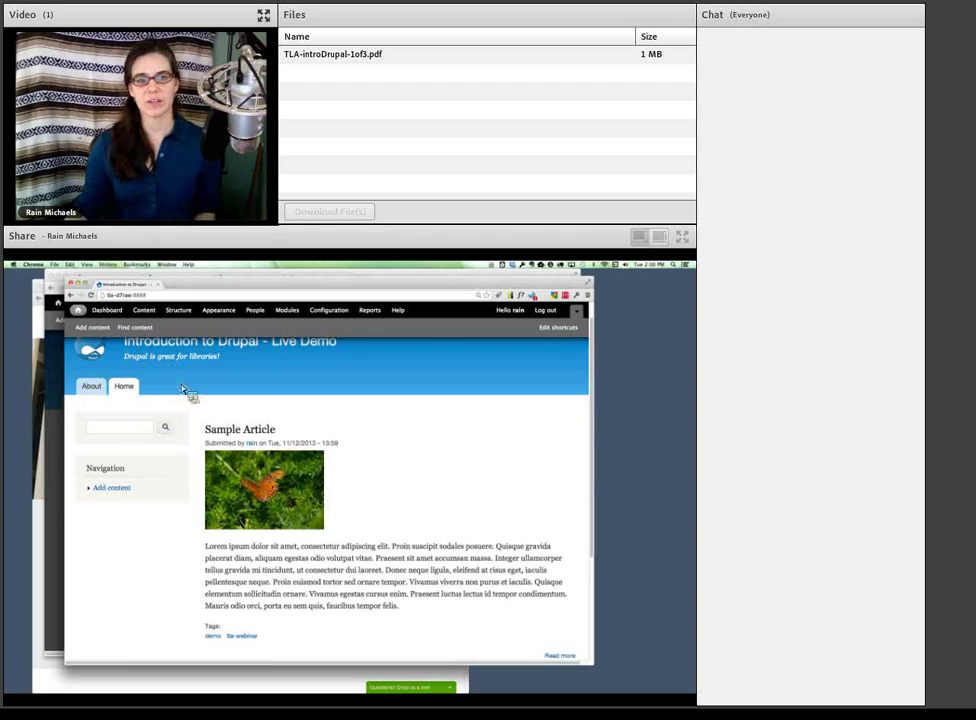
- Edit the Article content type to uncheck Main menu in its menu settings, and save
click(180, 311)
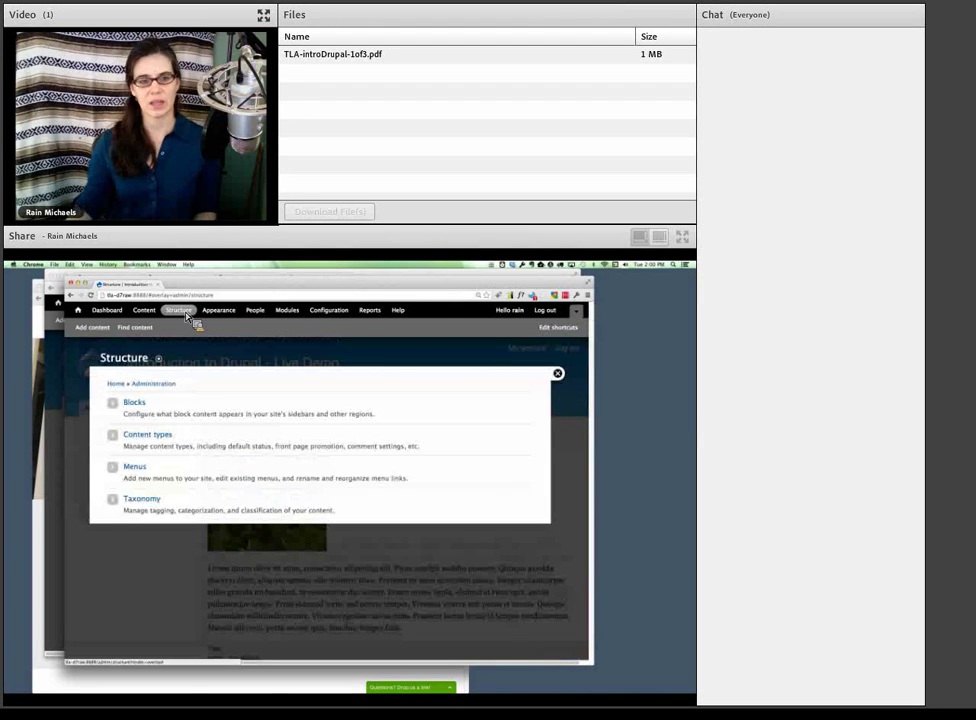
click(151, 443)
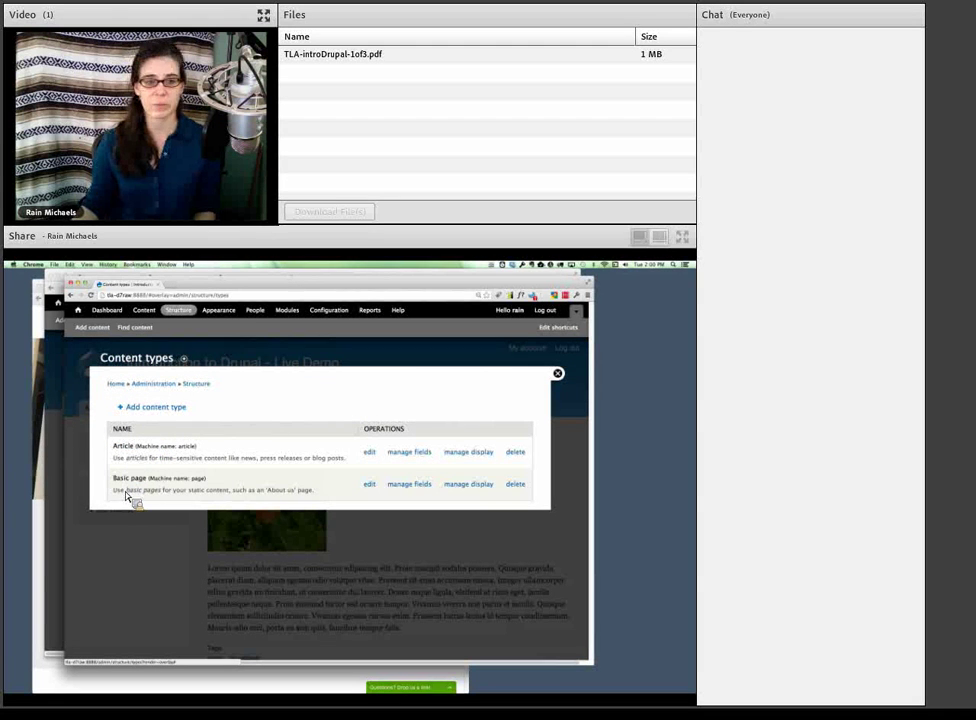
click(371, 456)
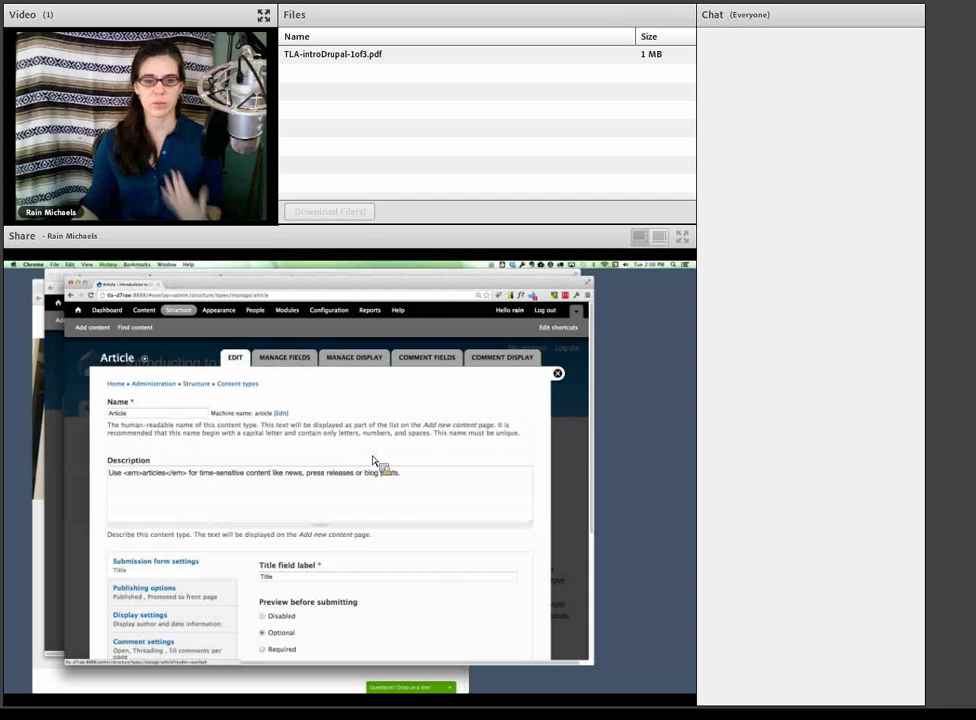
scroll(342, 523, down, 3)
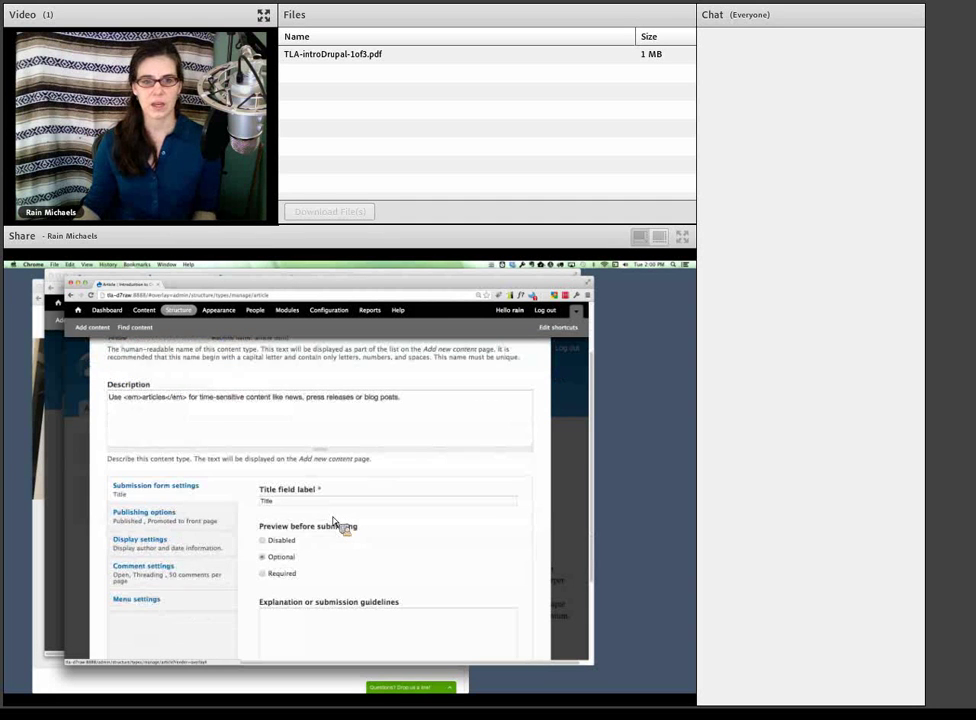
scroll(336, 521, up, 3)
scroll(336, 522, down, 4)
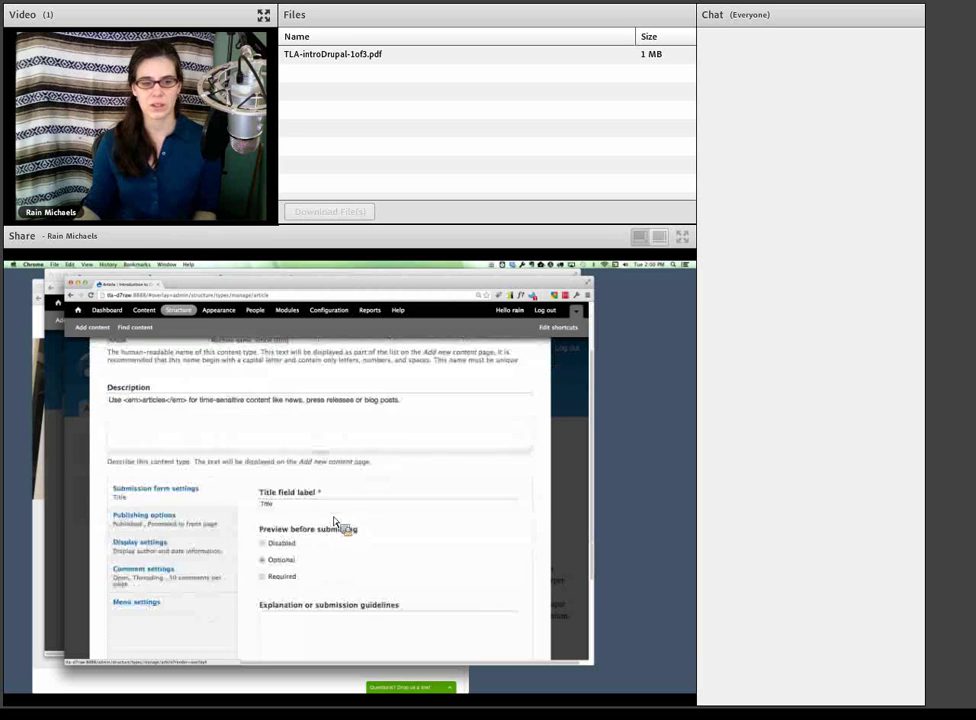
click(193, 555)
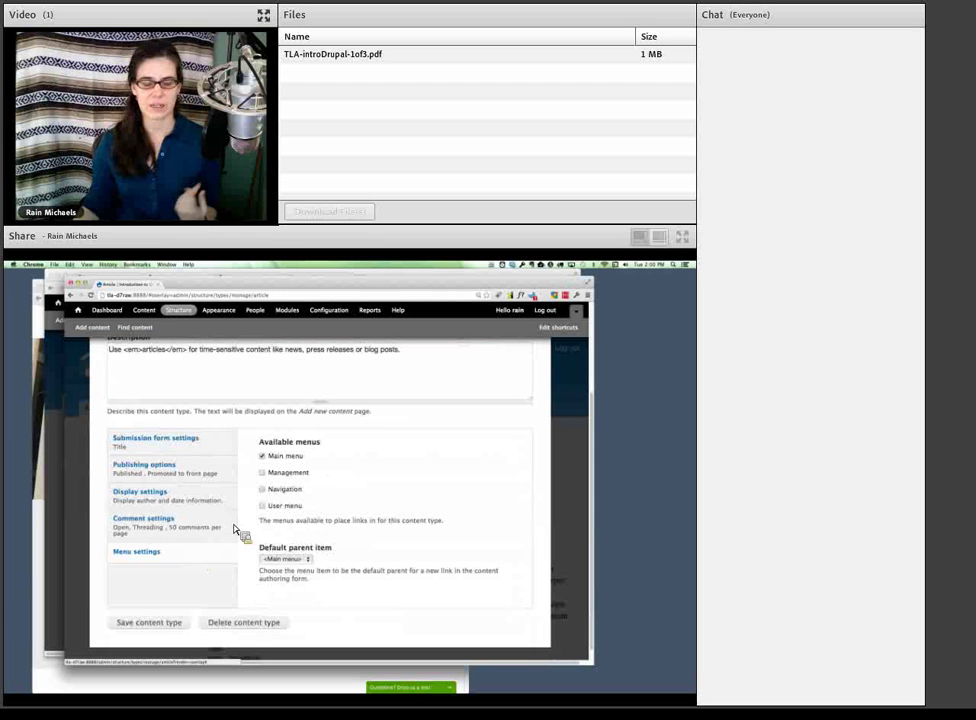
click(274, 458)
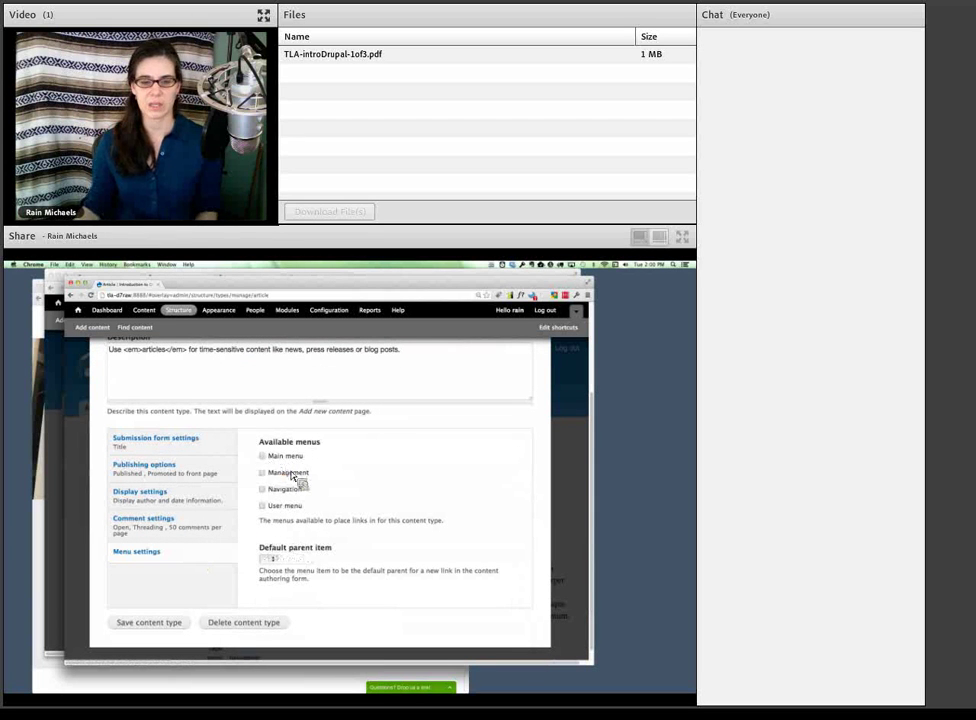
click(180, 624)
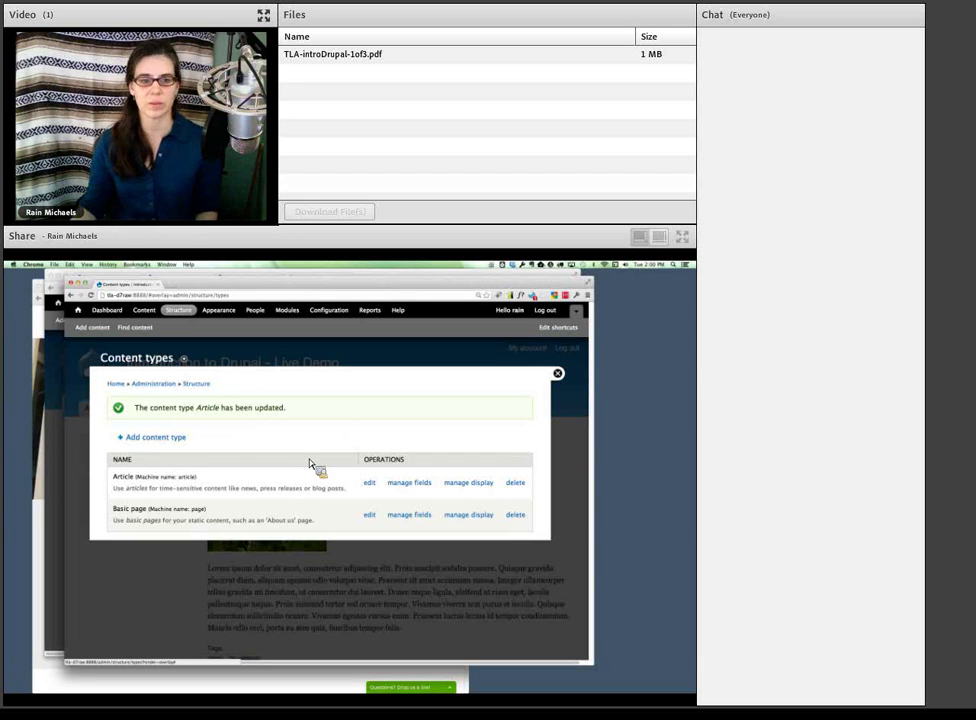
- Add a content type named 'Event' described 'For events at the library, requires a date.'
click(184, 443)
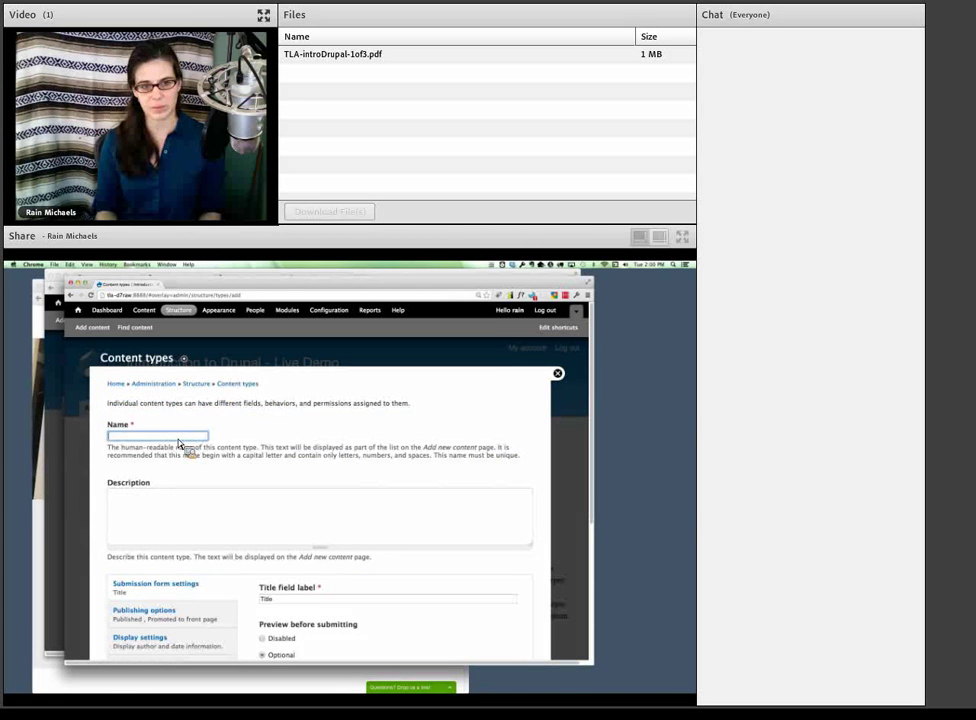
text(Event)
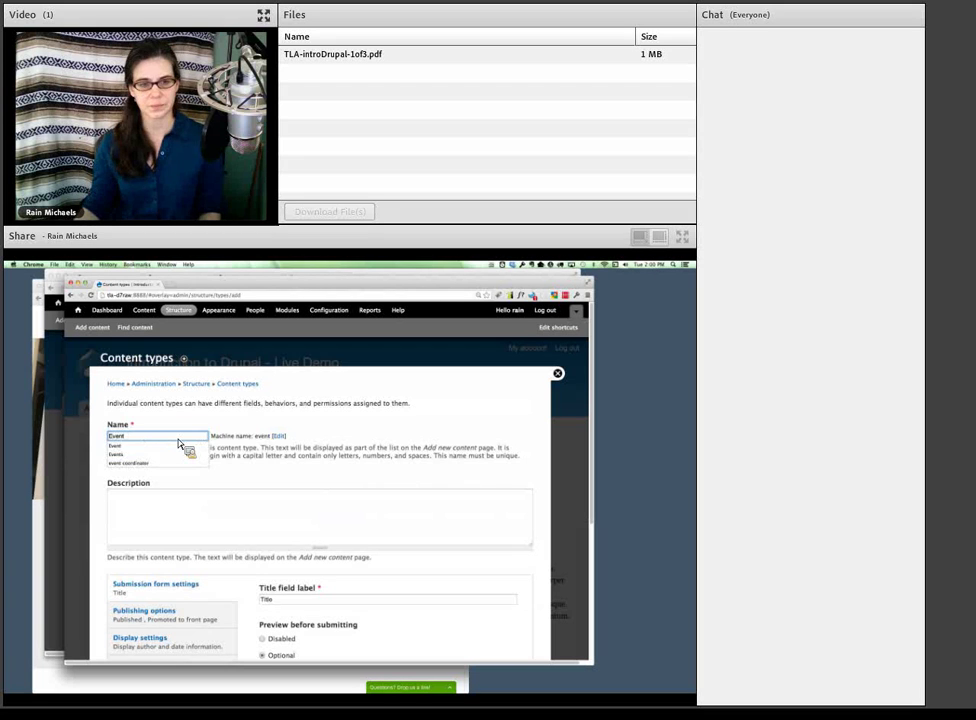
click(200, 515)
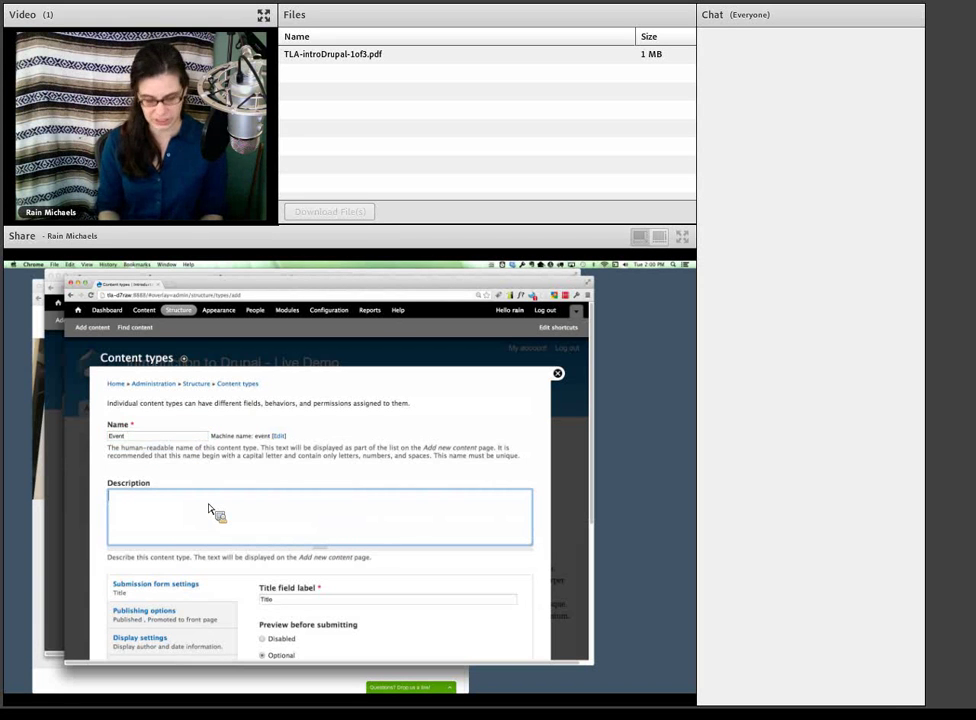
text(For)
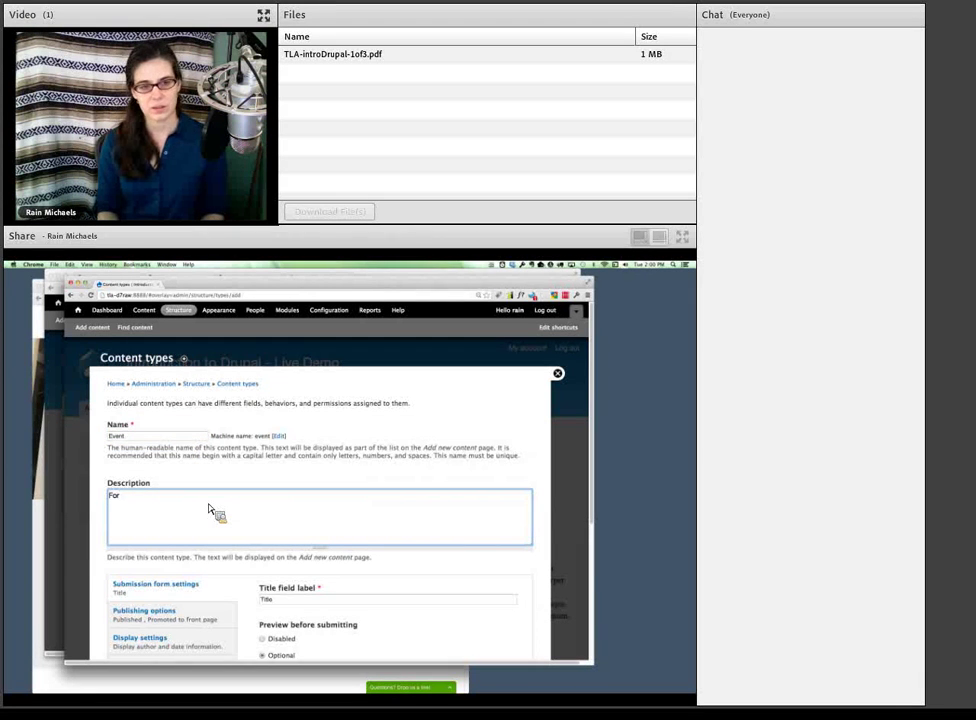
text( events at the library)
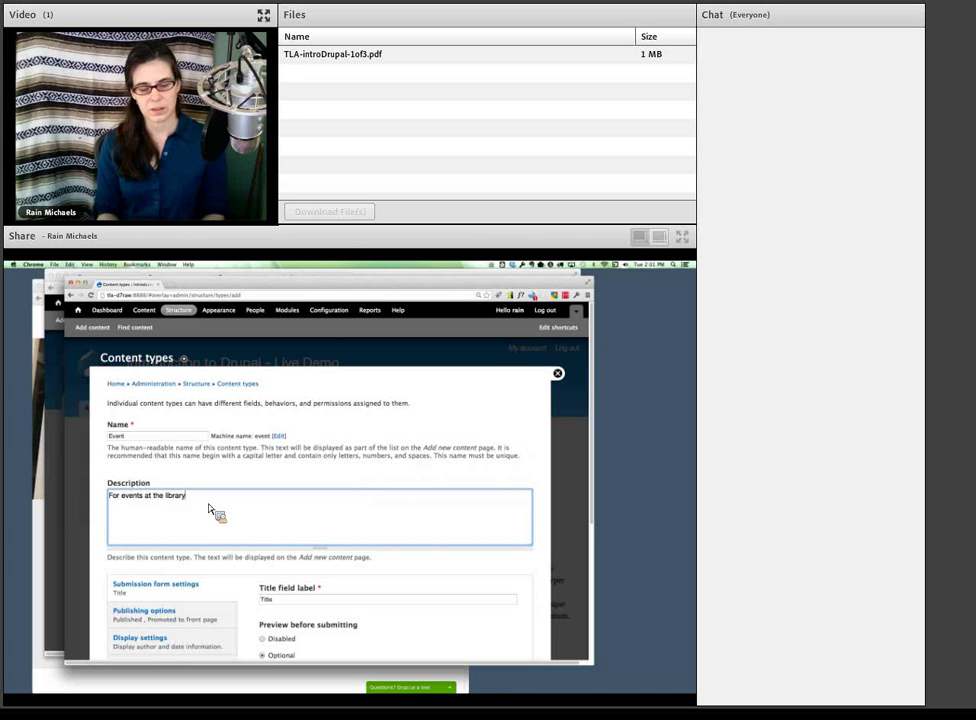
text(, re)
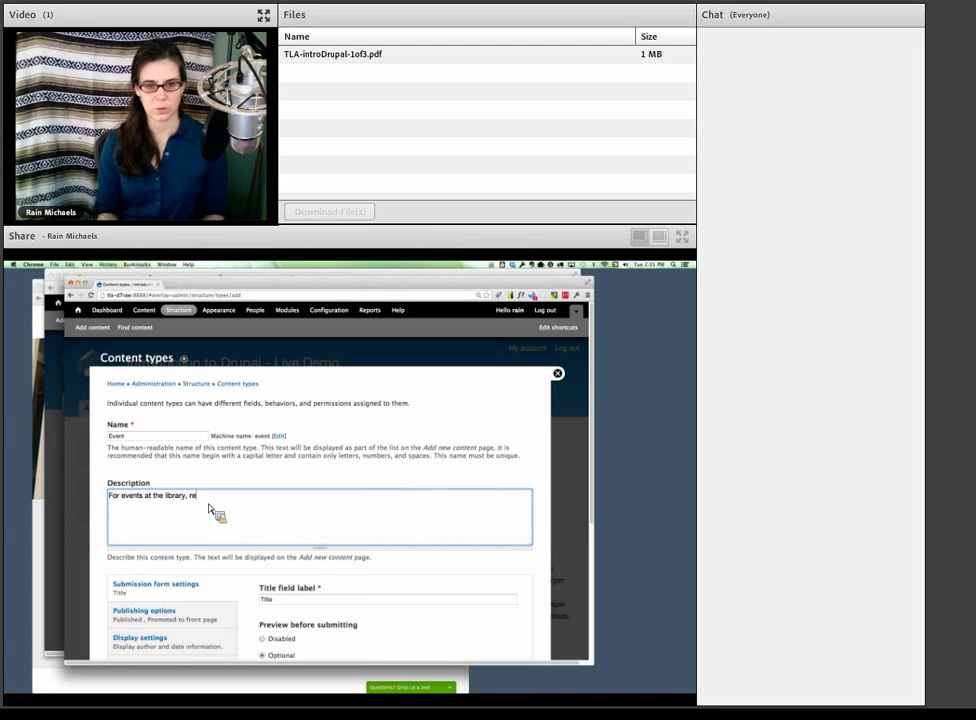
text(quires a date.)
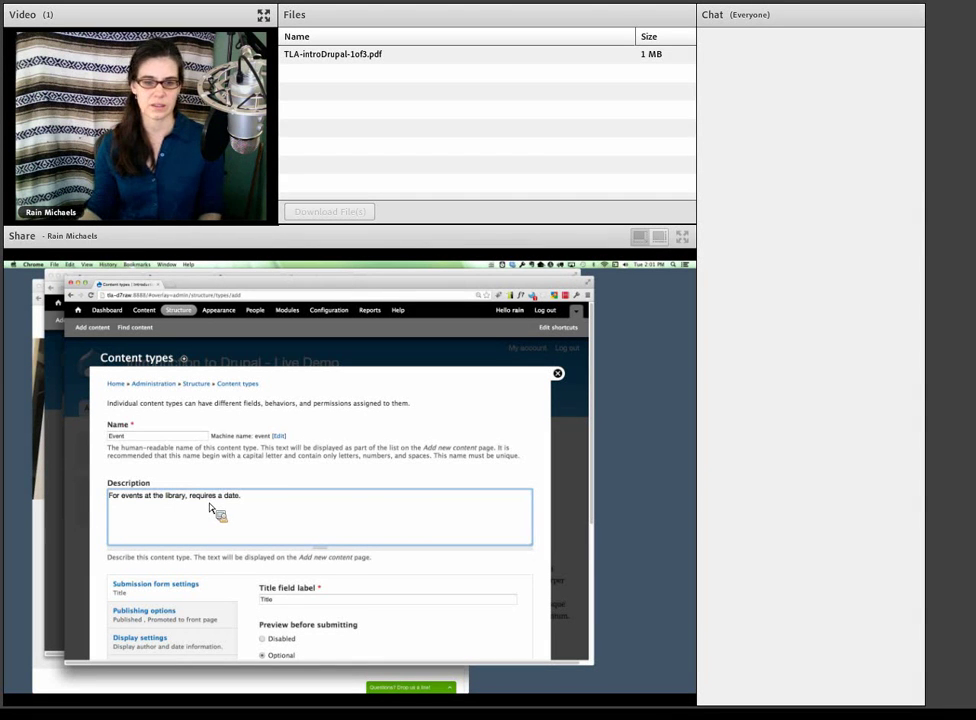
scroll(210, 508, down, 5)
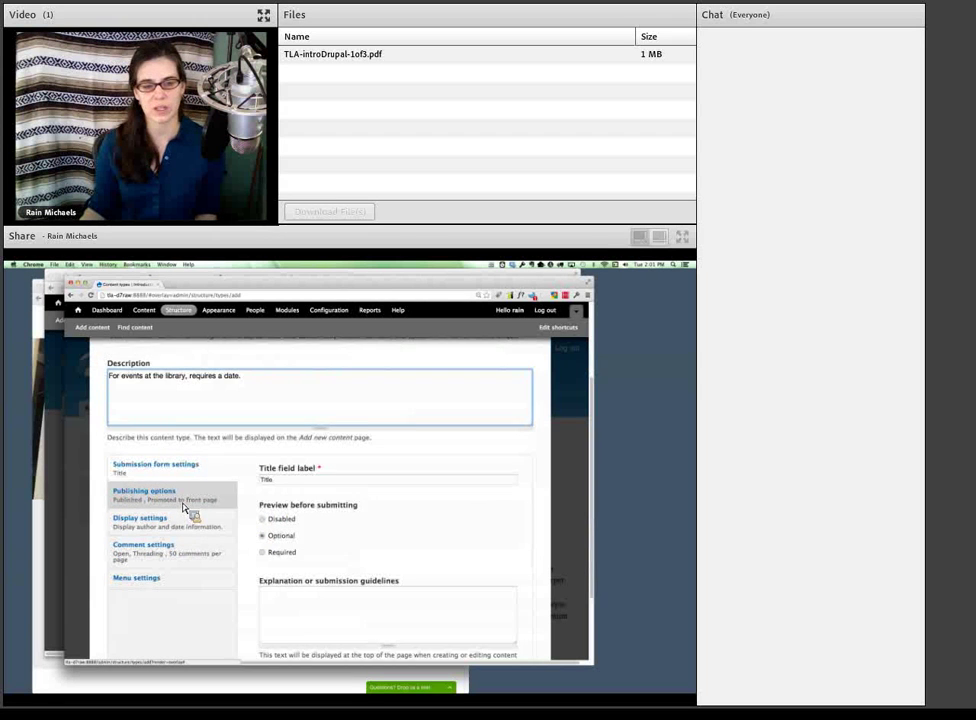
- Uncheck Promoted to front page in Event publishing options, keeping Published checked
click(183, 506)
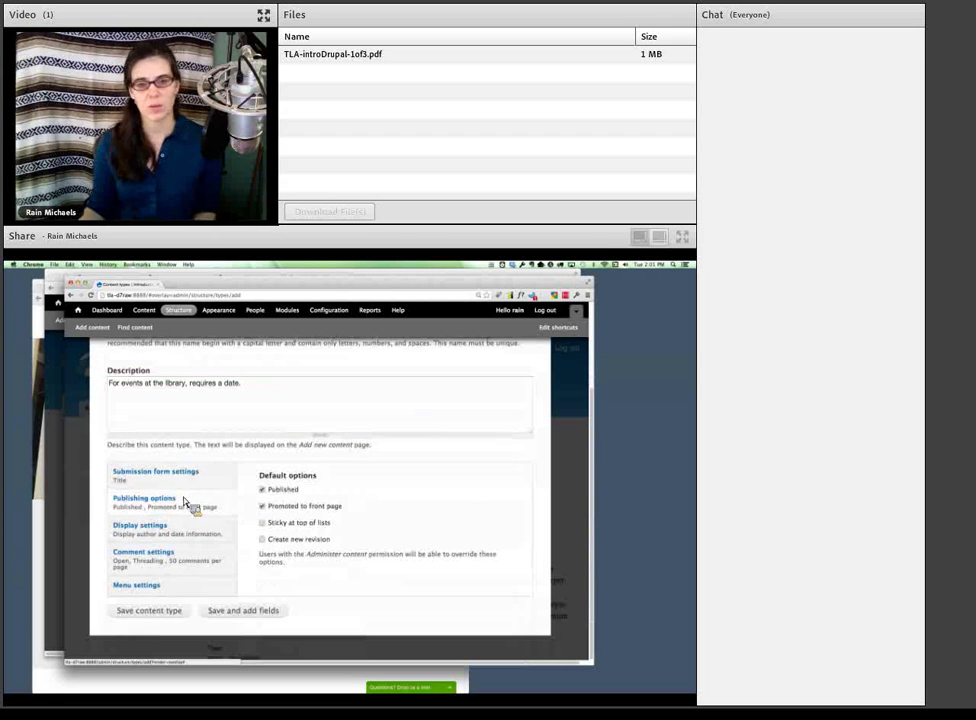
click(272, 508)
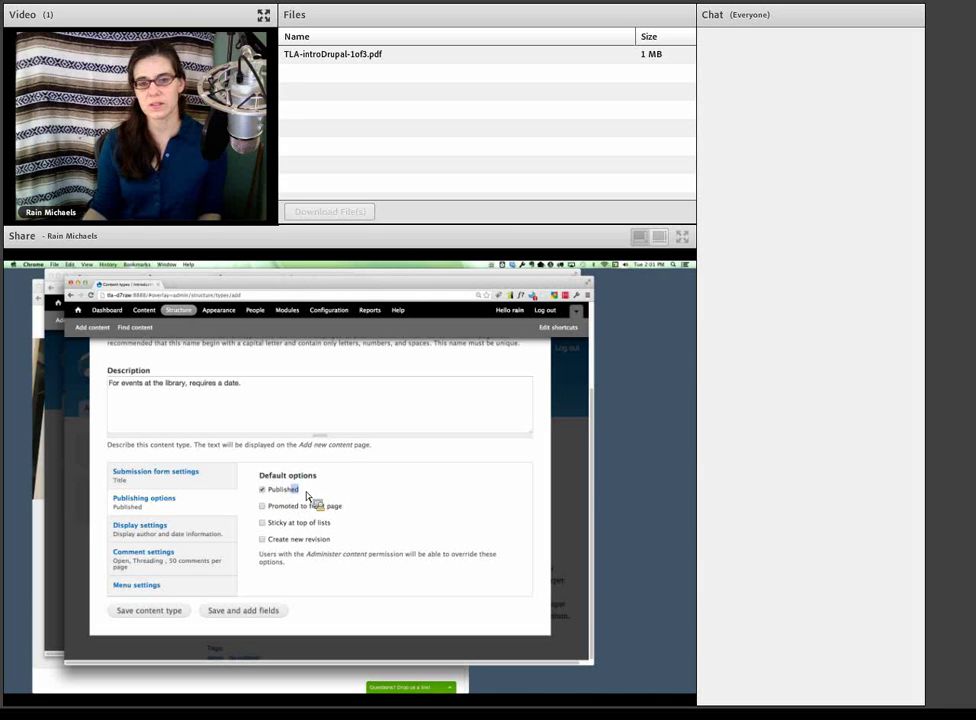
double_click(288, 494)
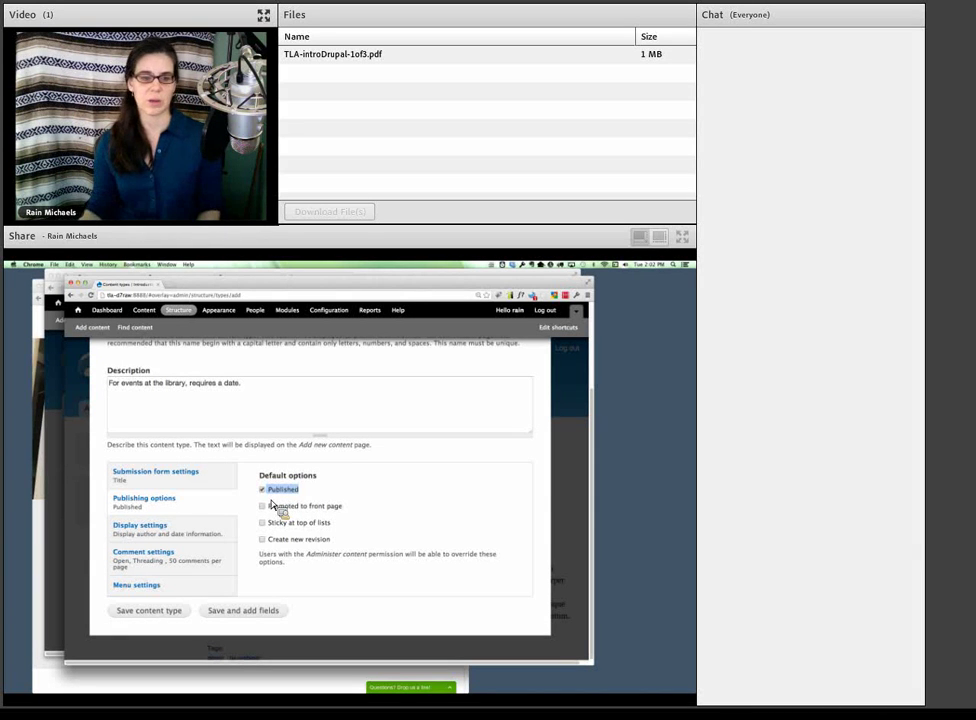
click(205, 541)
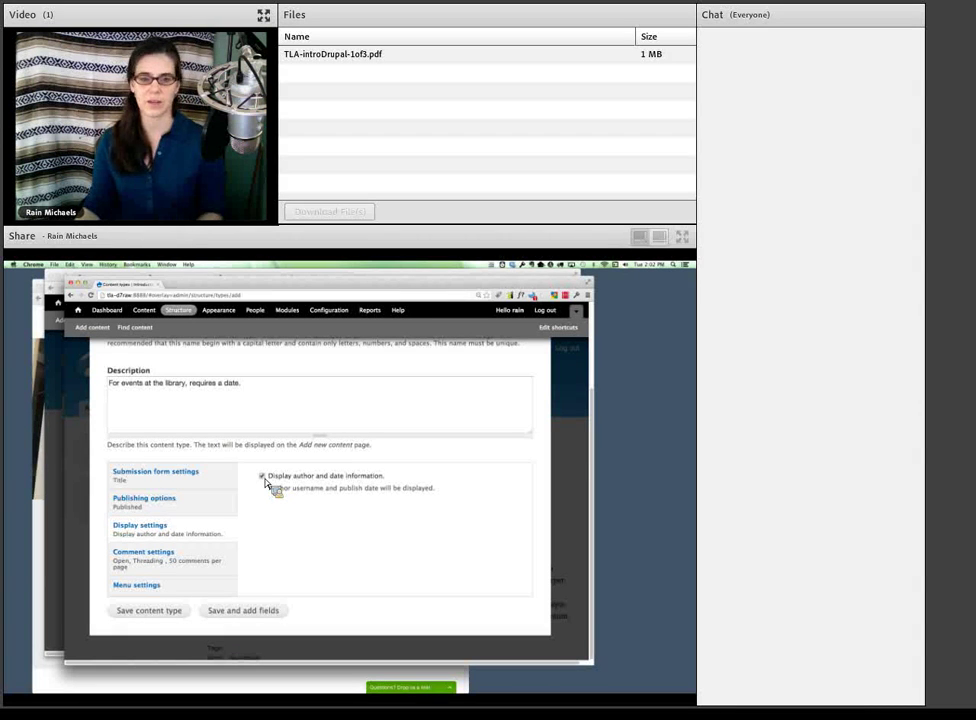
- Hide author and date information on Events and set default comments to Hidden
click(263, 477)
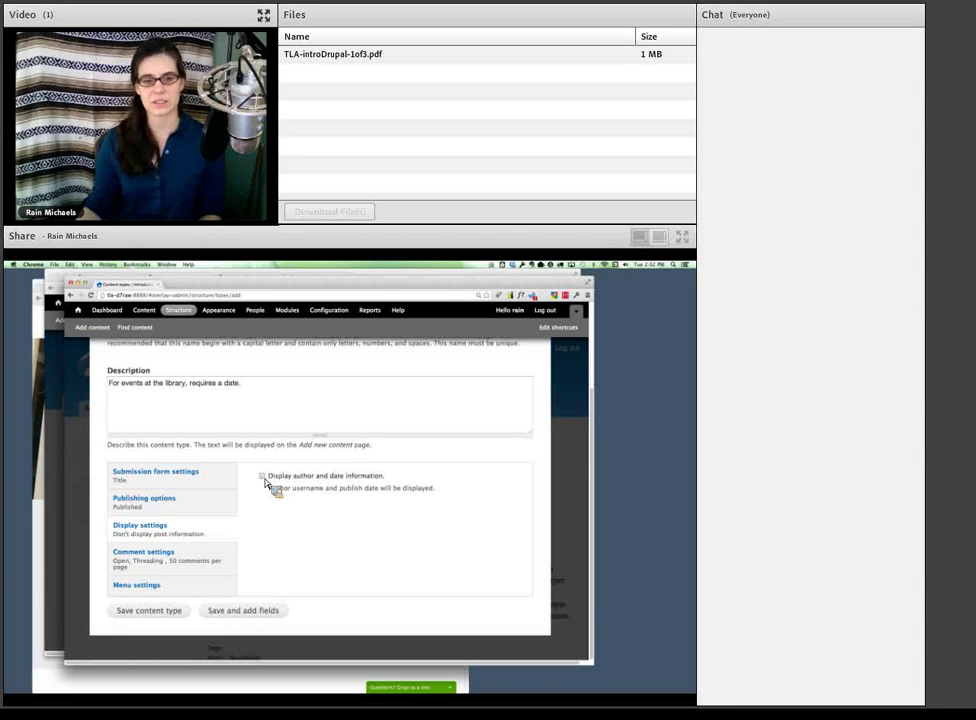
click(232, 562)
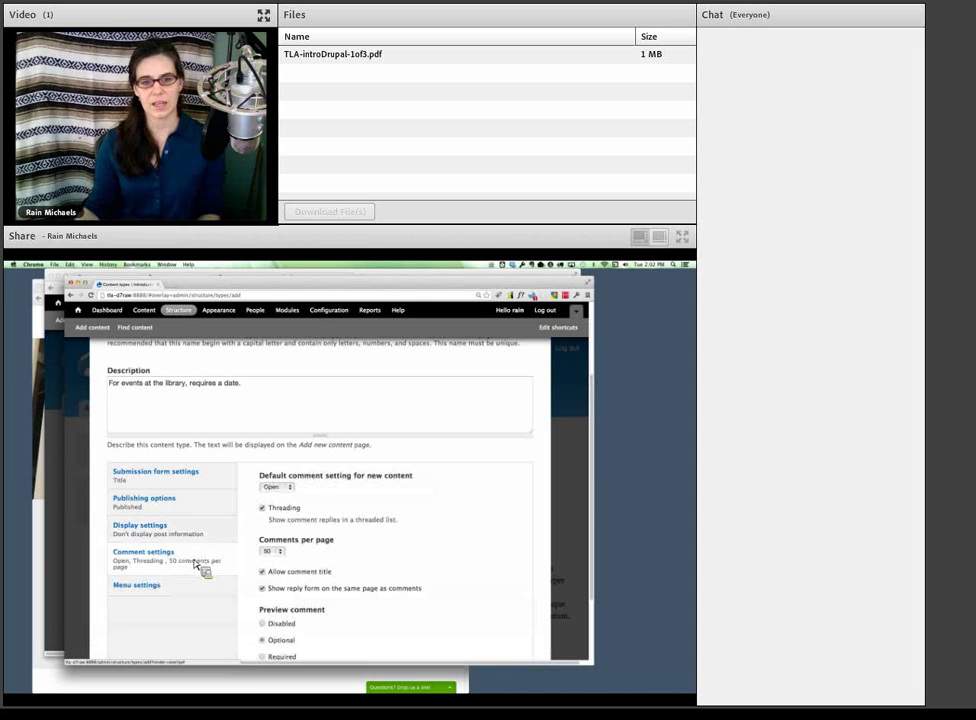
click(277, 487)
click(284, 502)
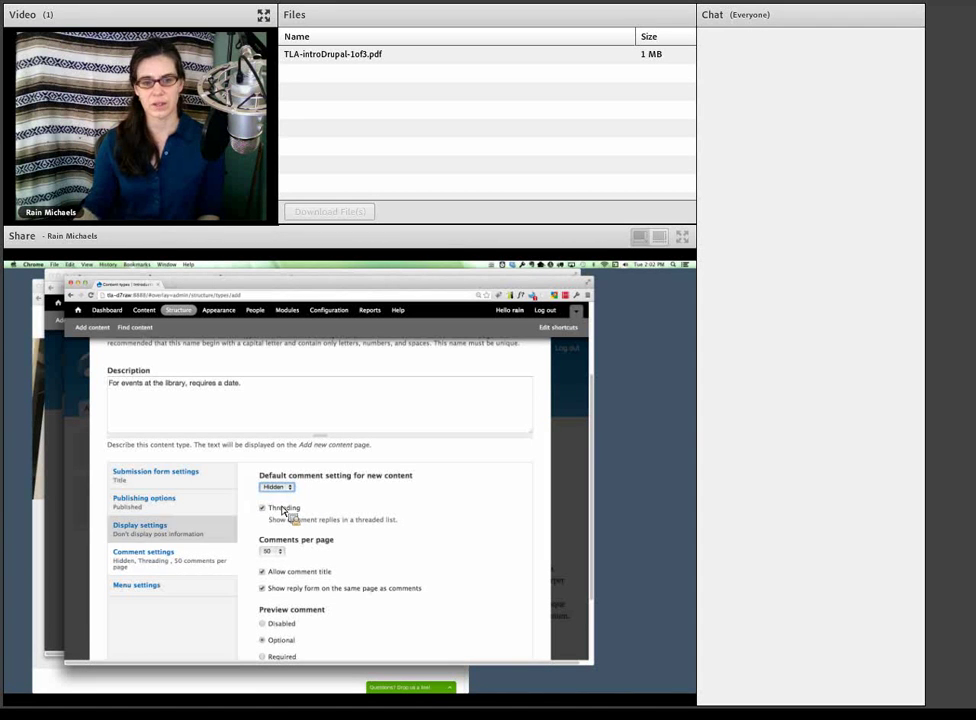
- Uncheck Main menu so Events are offered in no menus
click(200, 590)
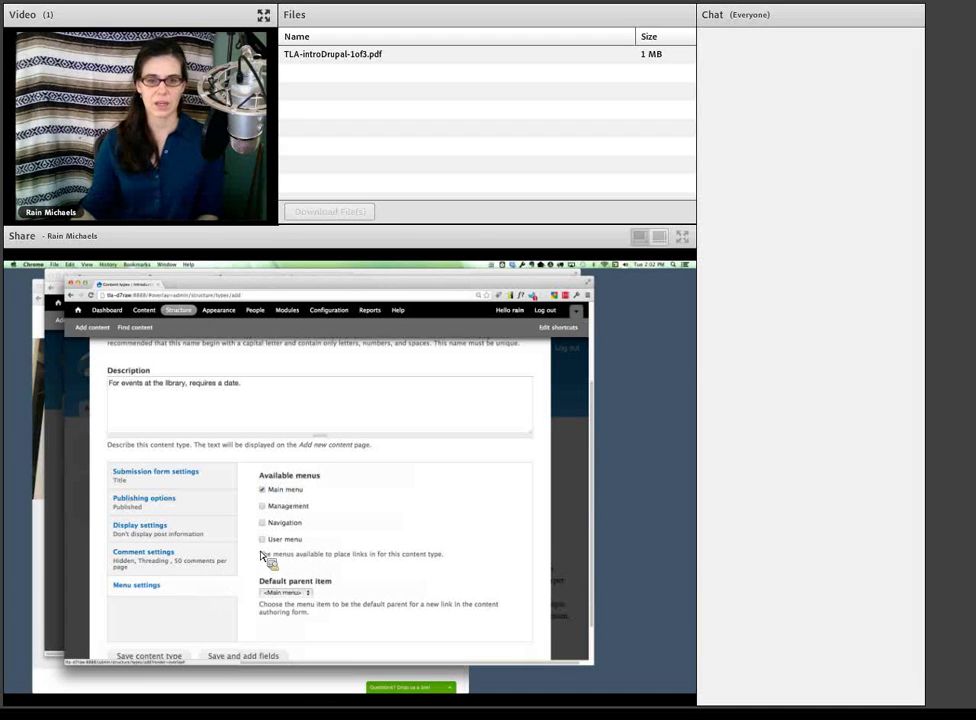
click(262, 490)
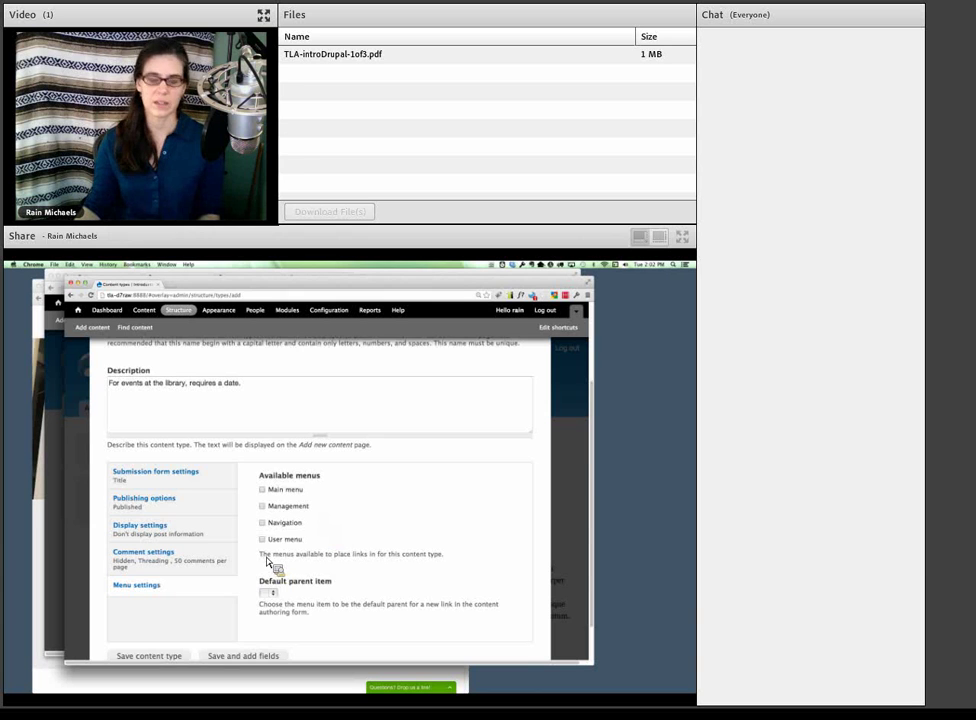
scroll(190, 580, down, 2)
scroll(233, 588, up, 5)
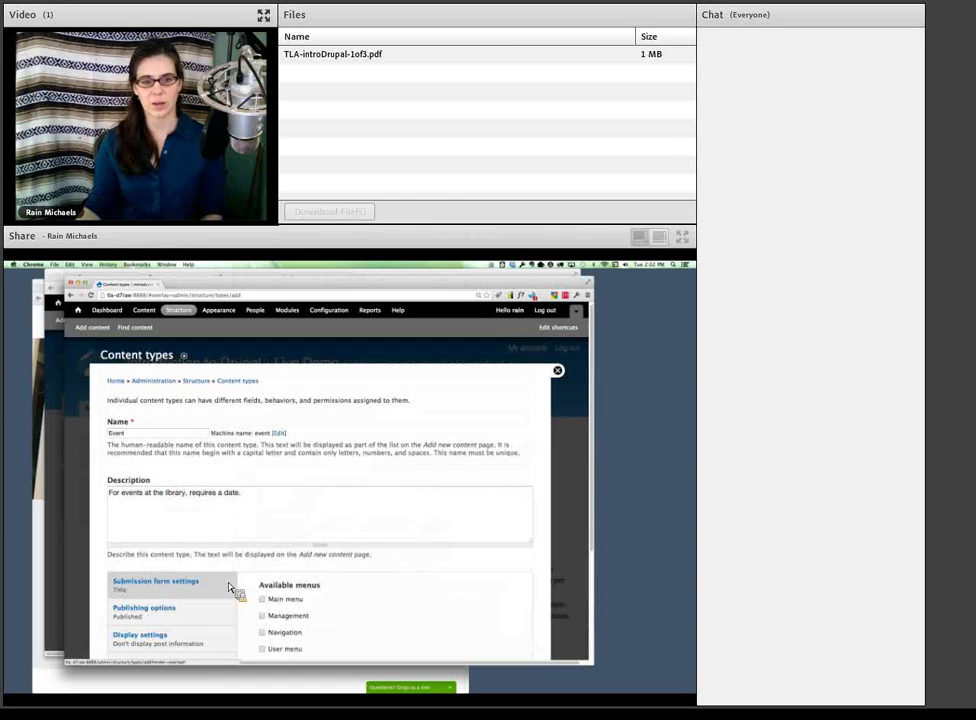
scroll(229, 587, down, 4)
- Save the Event content type and go to its Manage Fields page
scroll(229, 588, down, 2)
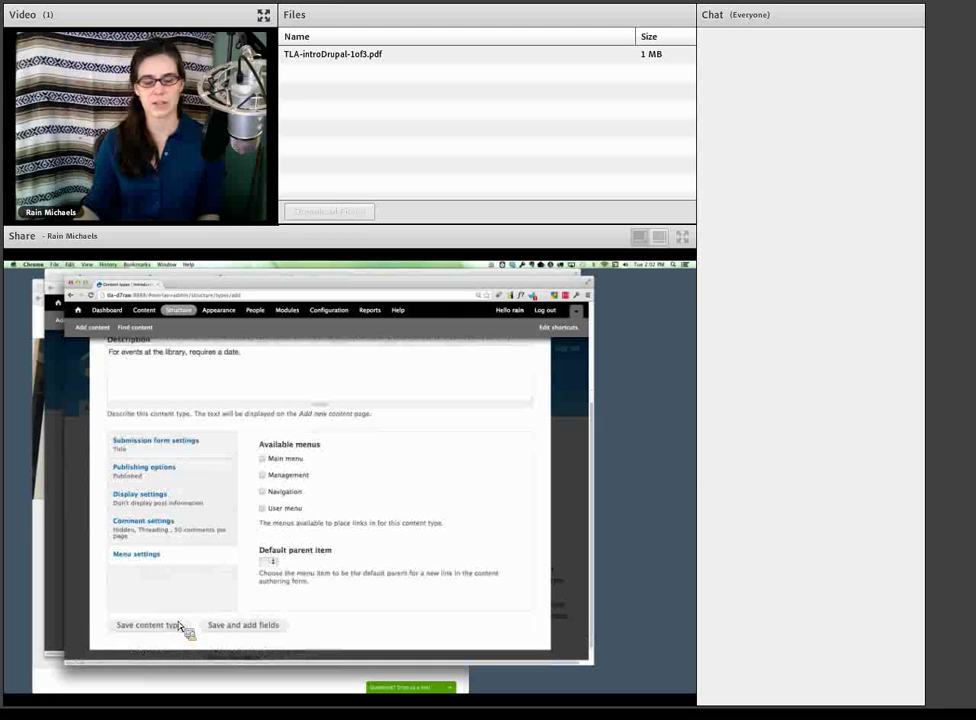
click(181, 625)
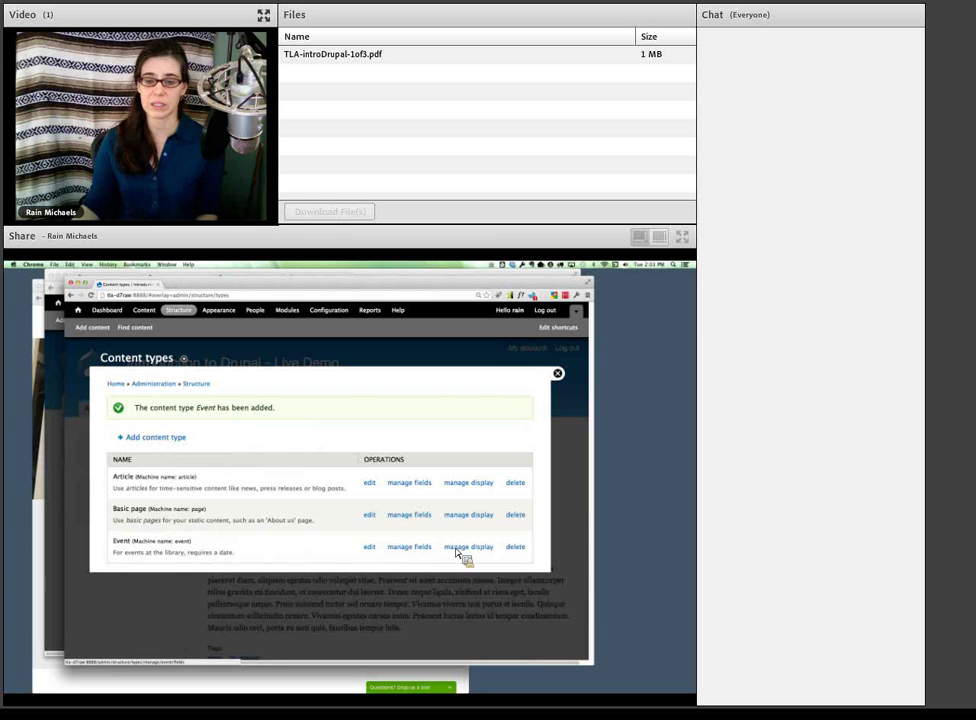
click(424, 550)
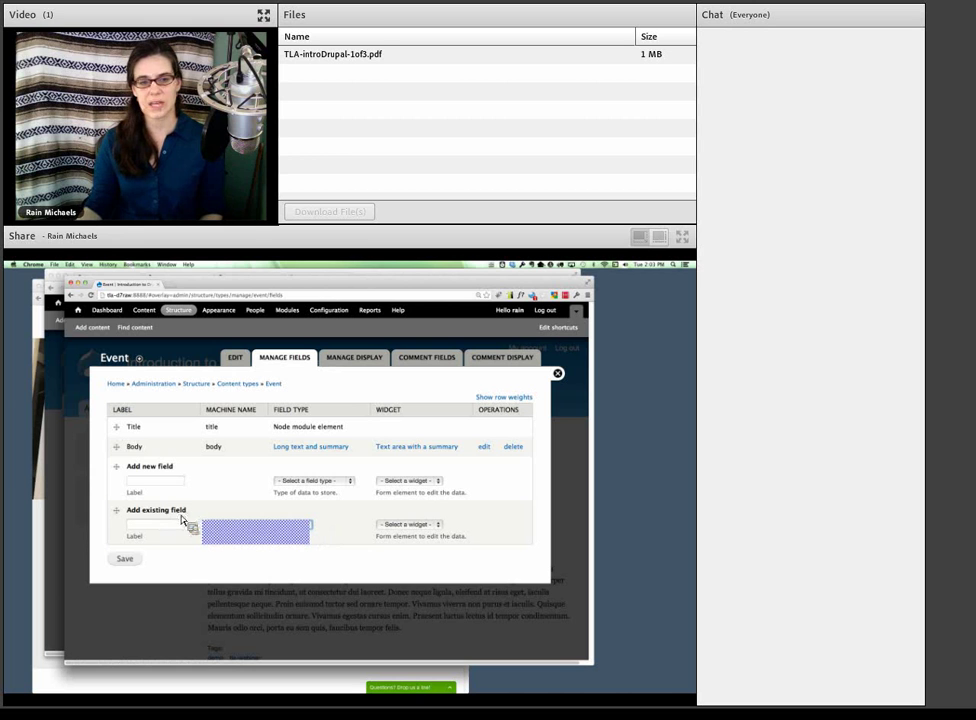
- Add the existing Image field to Event with the Alt field enabled
click(228, 540)
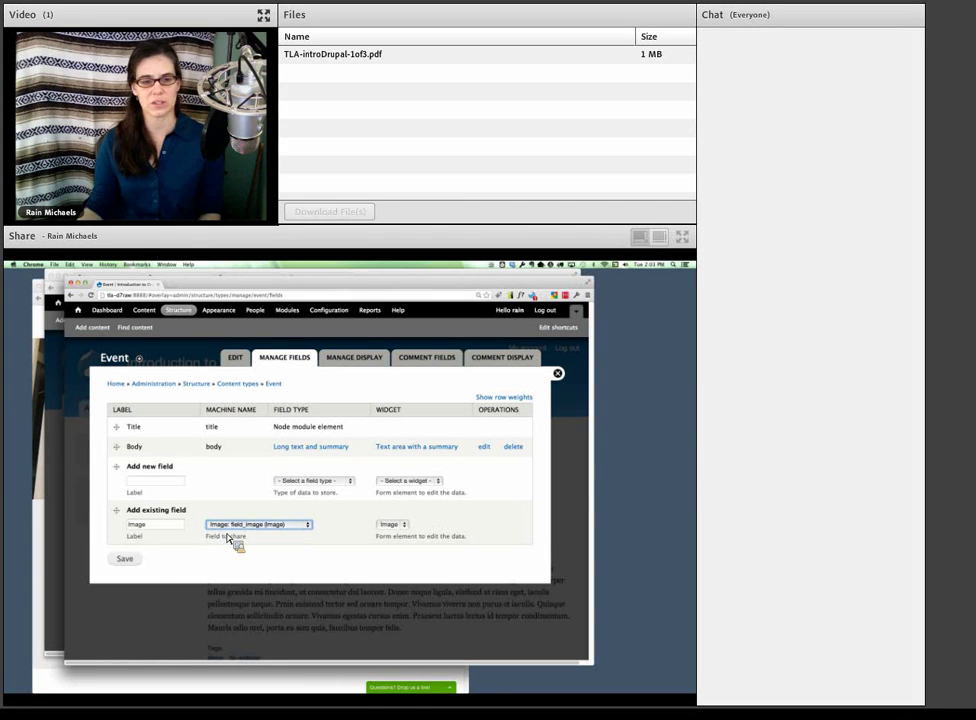
click(126, 559)
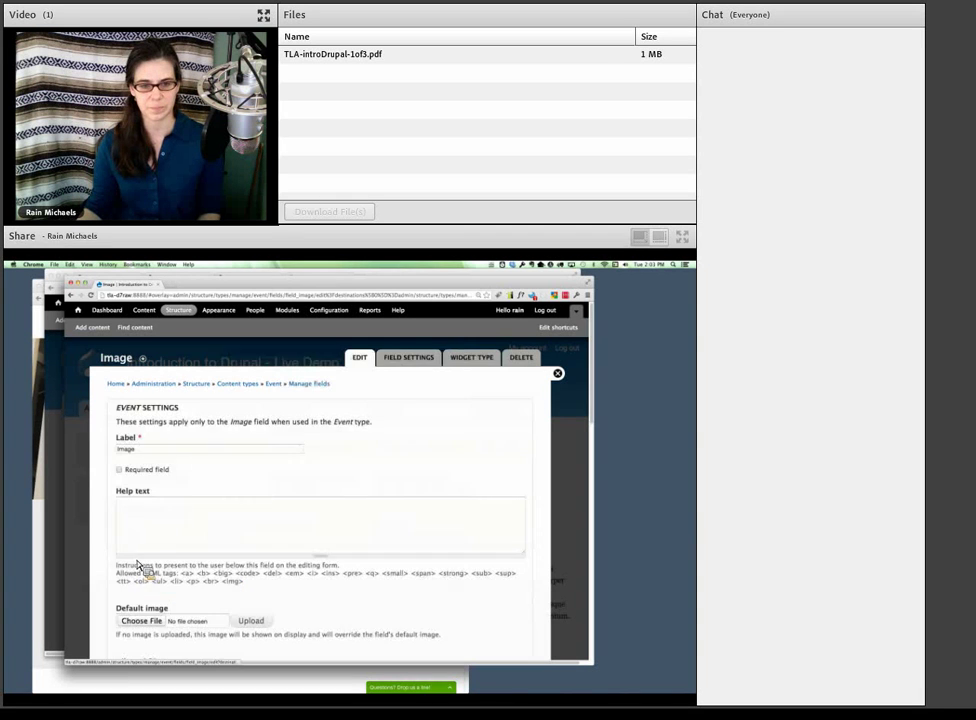
scroll(160, 562, down, 3)
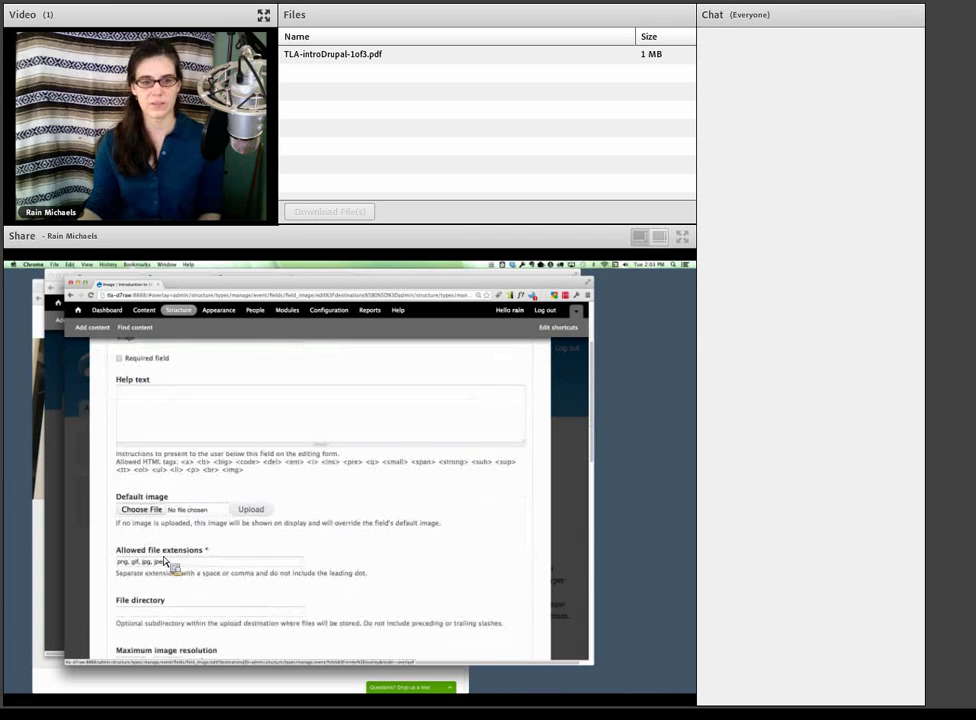
scroll(165, 562, down, 9)
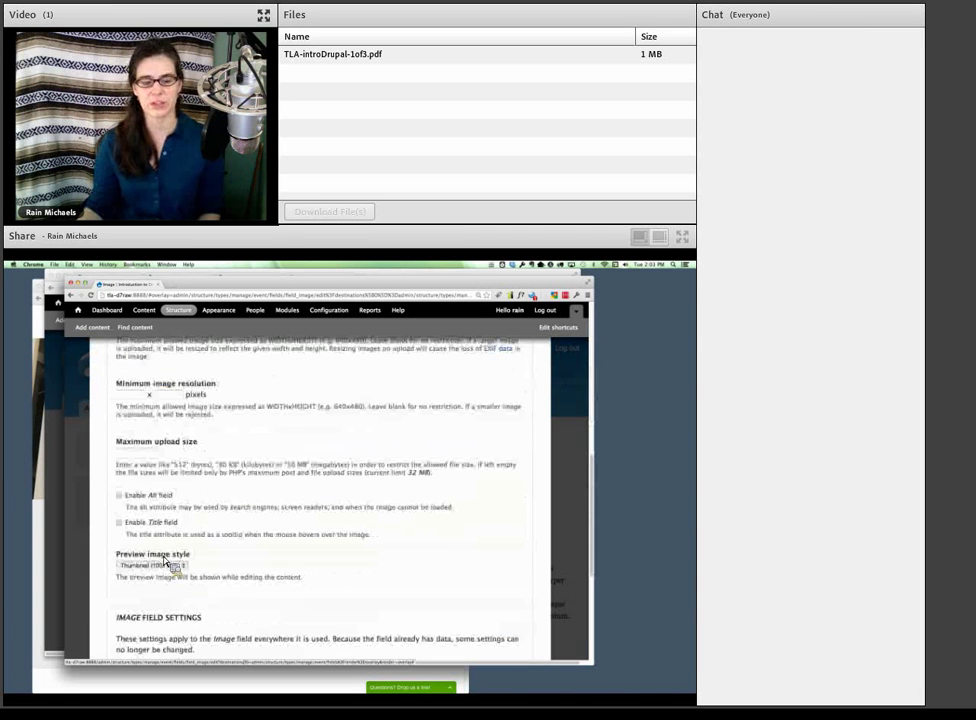
scroll(166, 563, down, 1)
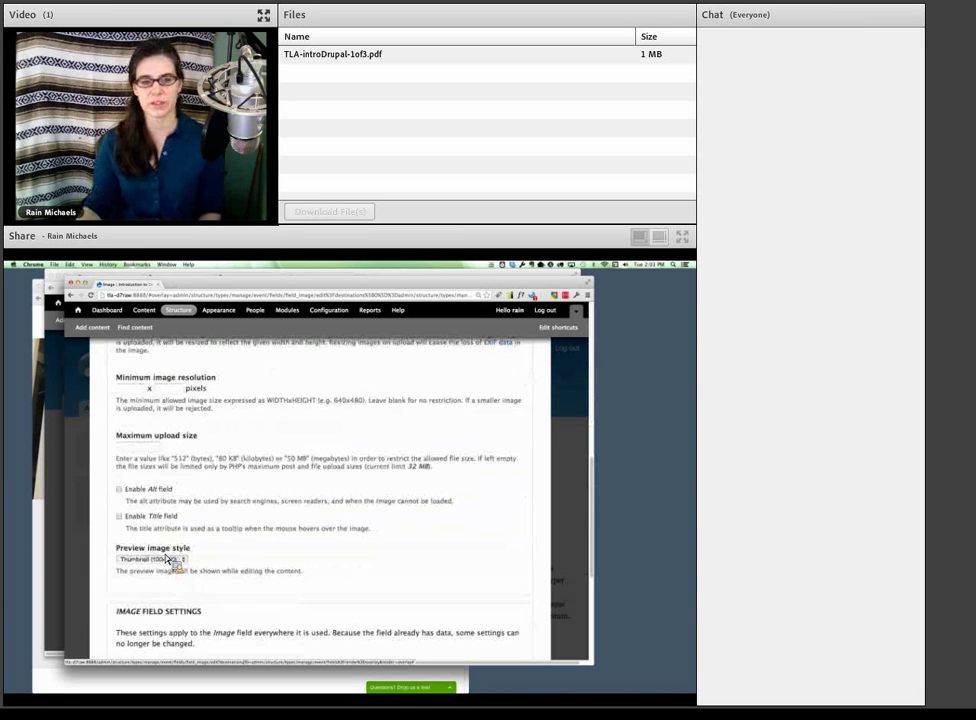
click(121, 491)
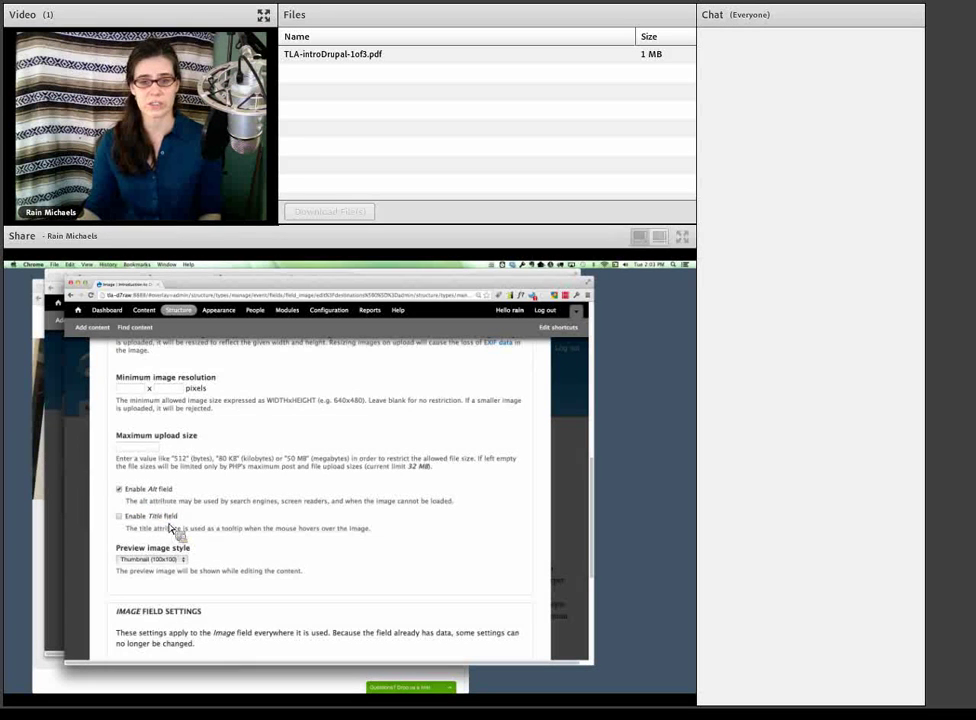
scroll(172, 530, down, 3)
scroll(172, 530, down, 8)
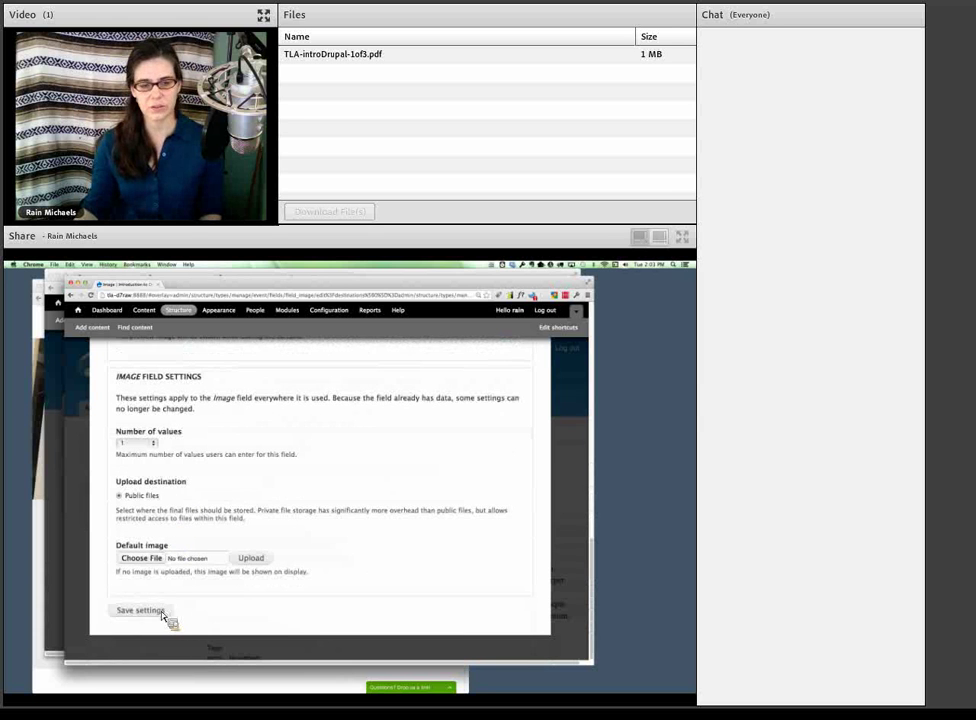
click(165, 611)
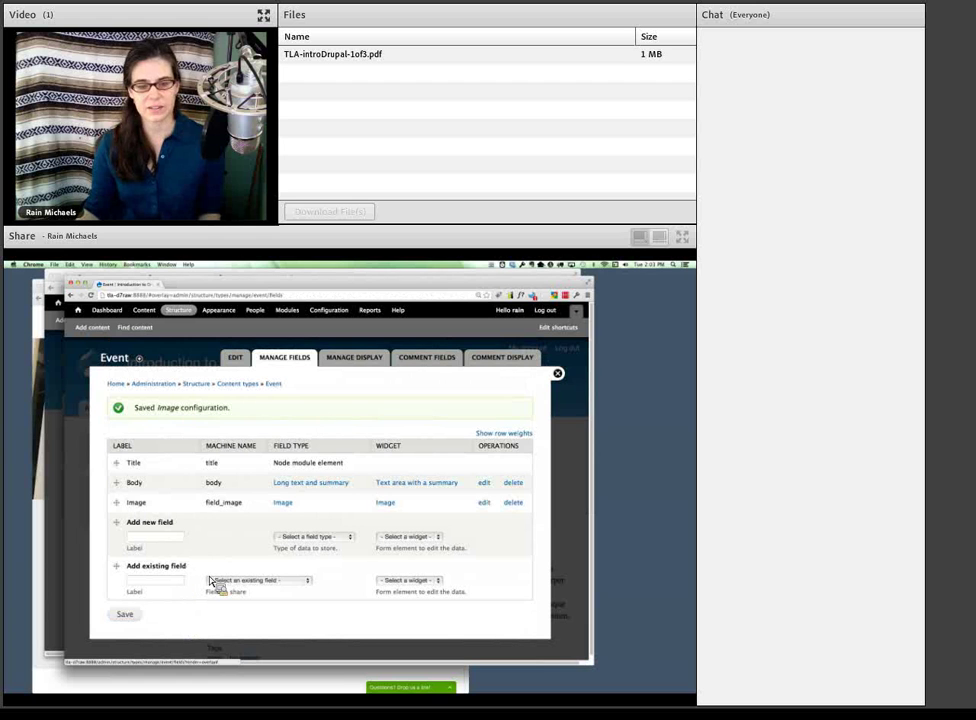
- Add the existing field_tags Tags field to the Event content type
click(245, 588)
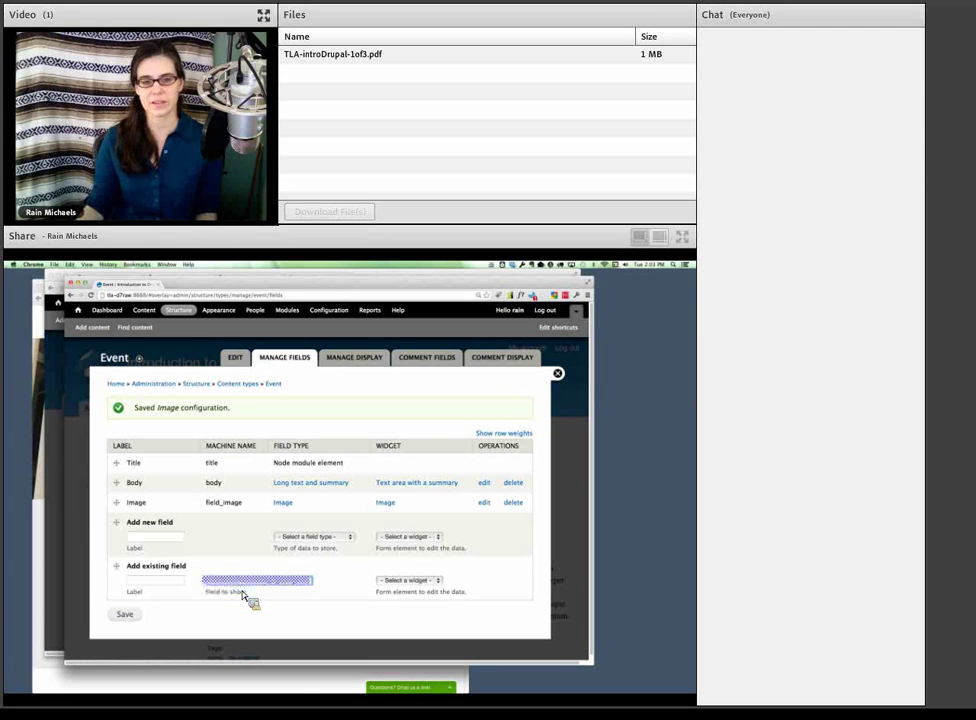
click(250, 597)
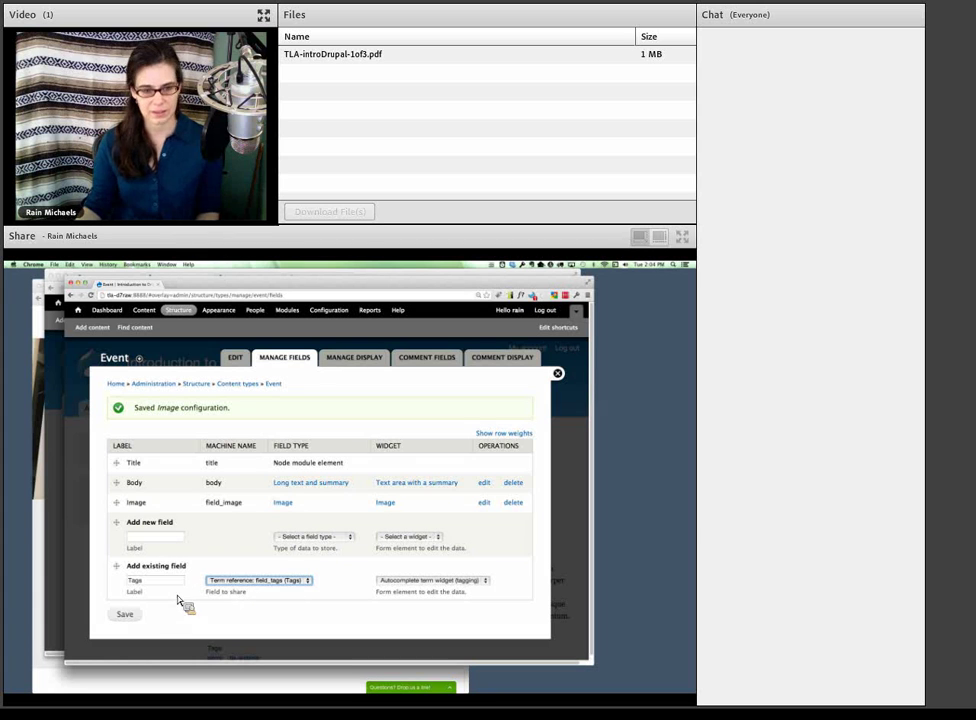
click(126, 615)
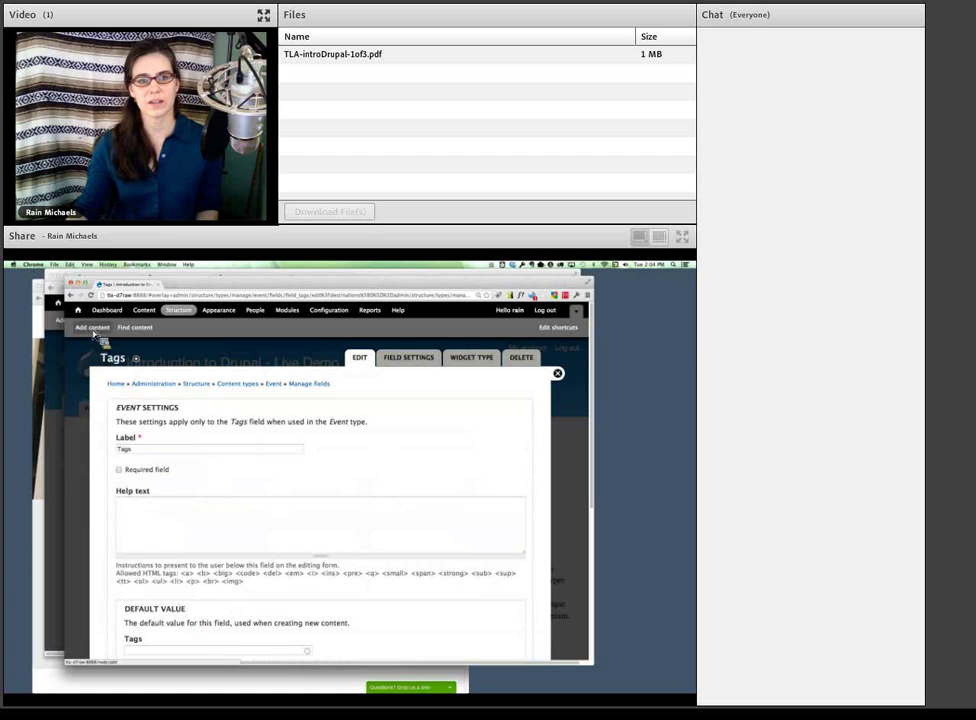
drag(93, 334, 198, 289)
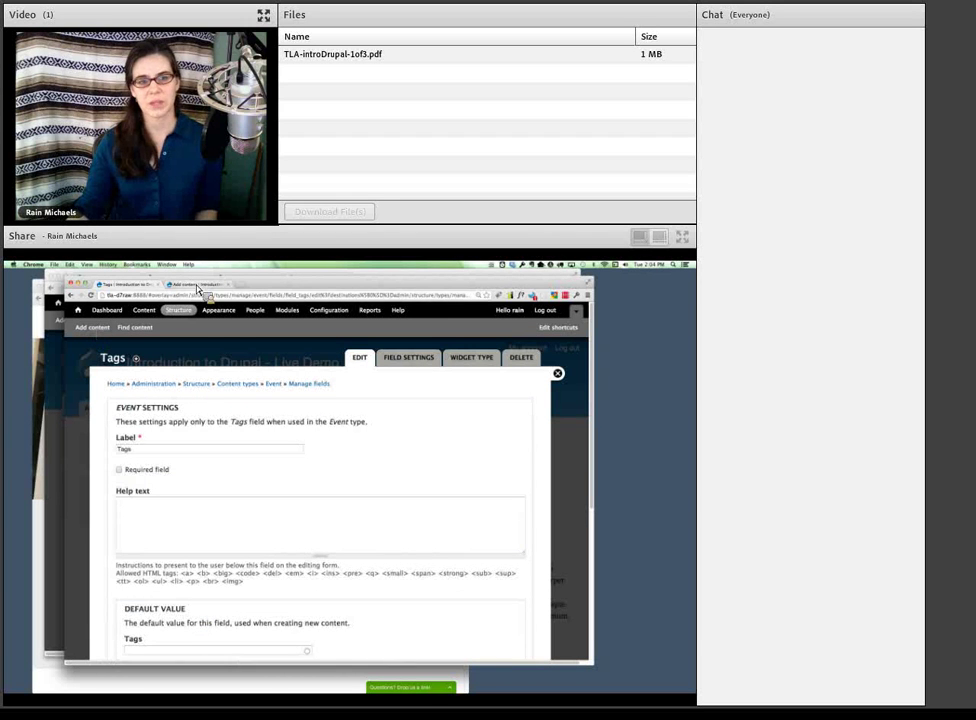
- Start an Event titled 'Sample Event' with pasted lorem-ipsum body trimmed to one paragraph
click(197, 288)
click(135, 475)
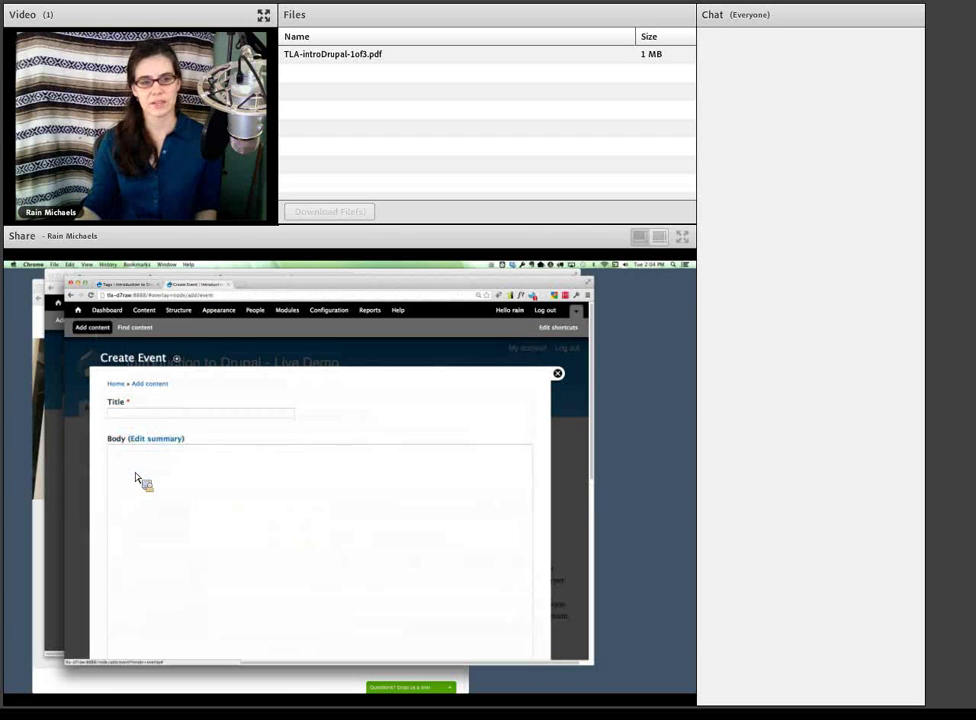
click(138, 416)
text(S)
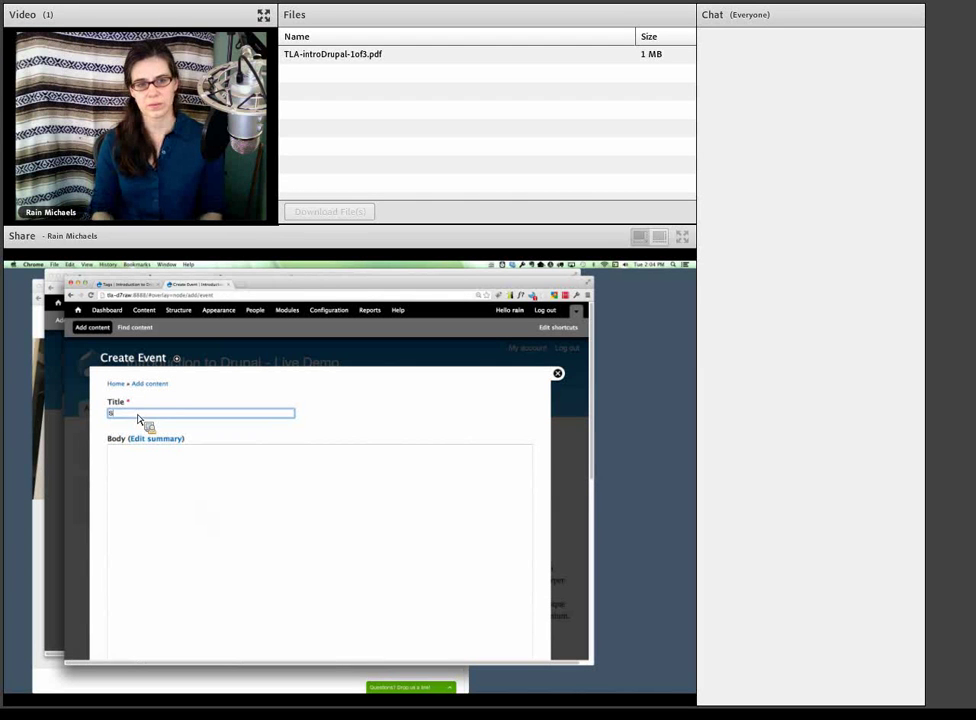
text(ample Event)
key(Tab)
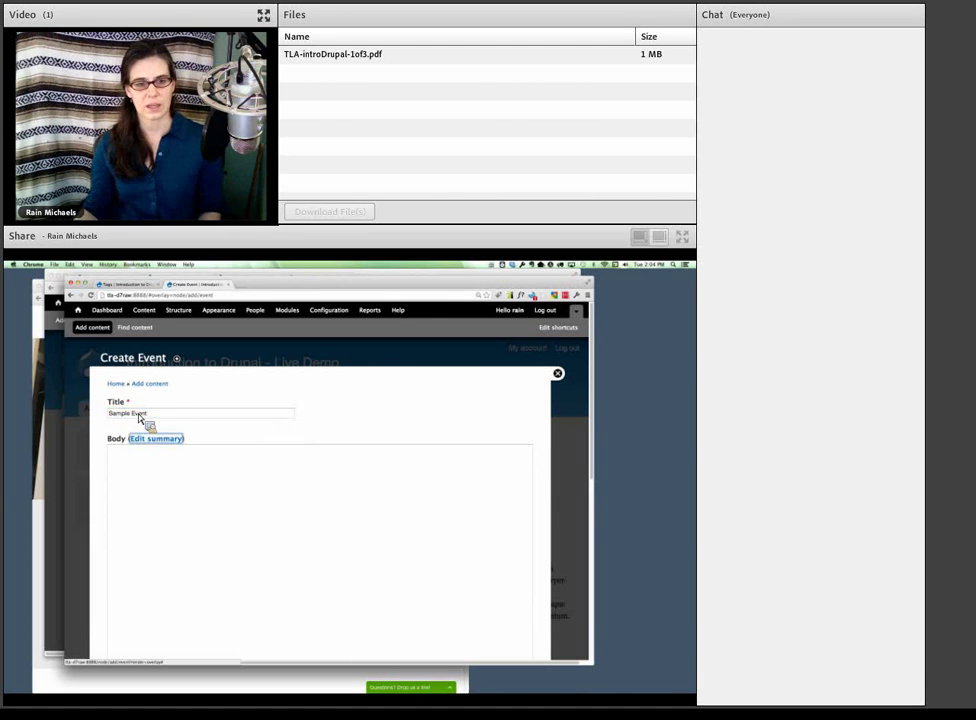
key(Tab)
key(ctrl+v)
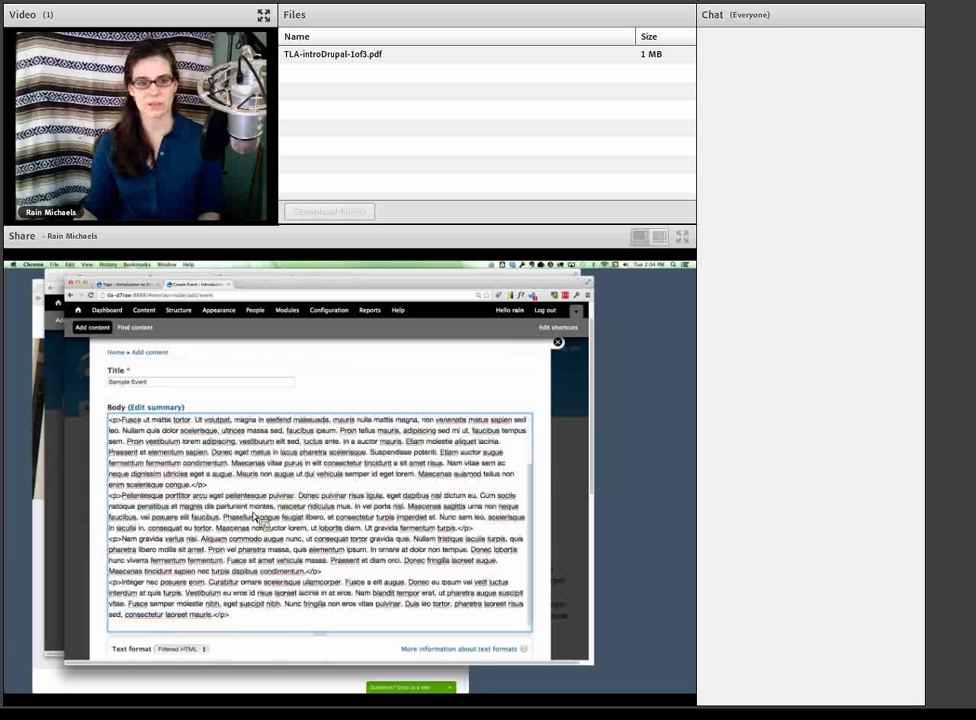
drag(212, 485, 425, 482)
key(Delete)
key(Delete)
- Upload chinese_maple_flower.jpg with alt text 'flower' and add tags 'young adult, demo'
scroll(349, 617, down, 5)
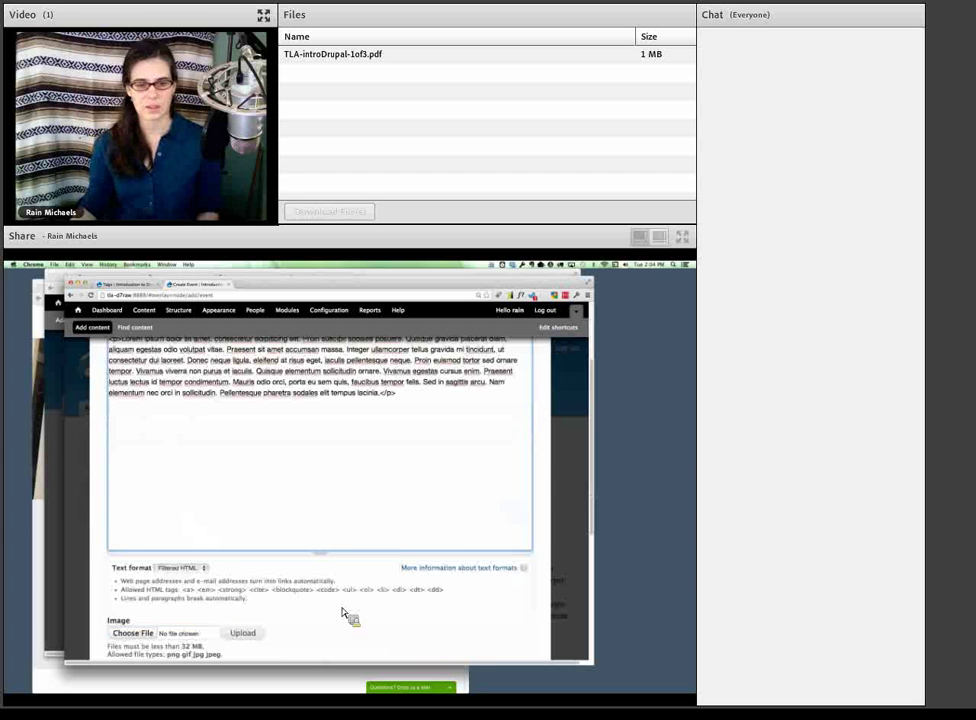
click(138, 525)
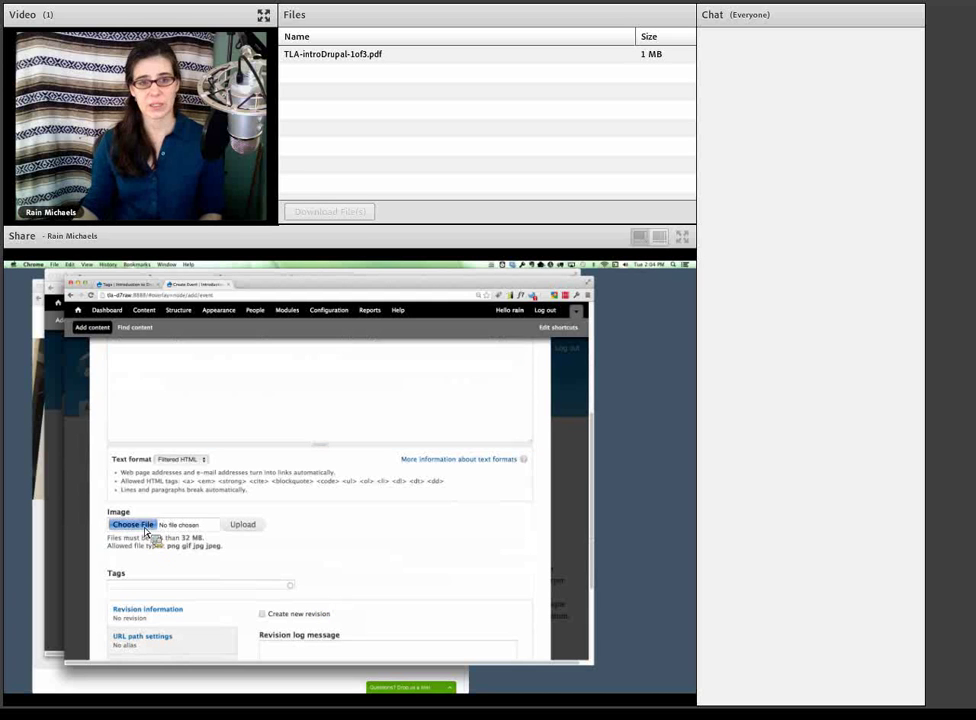
click(215, 374)
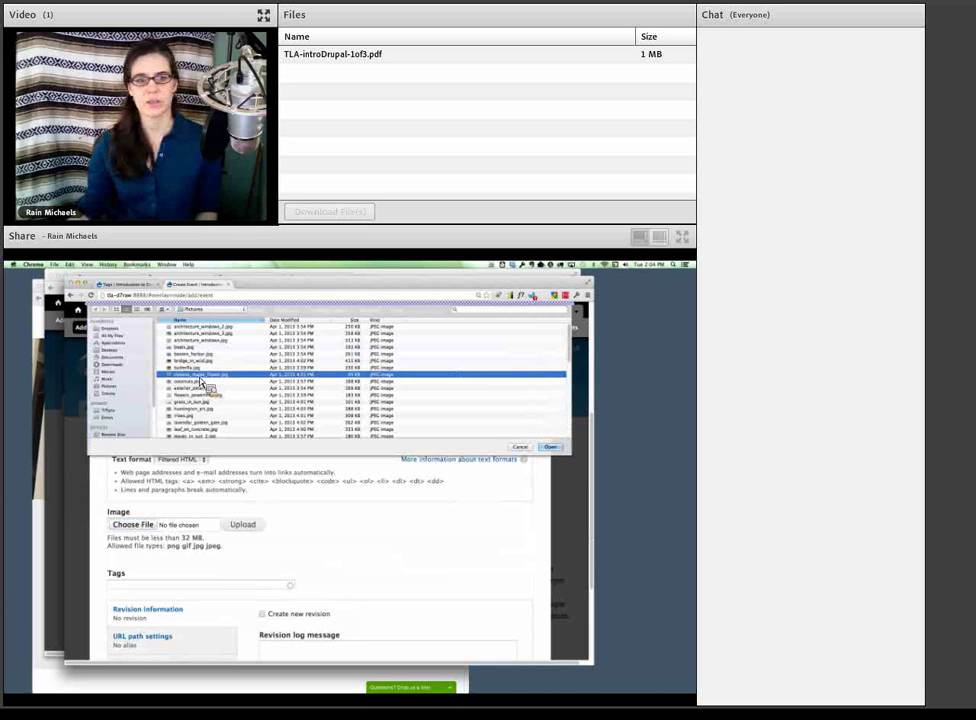
click(550, 446)
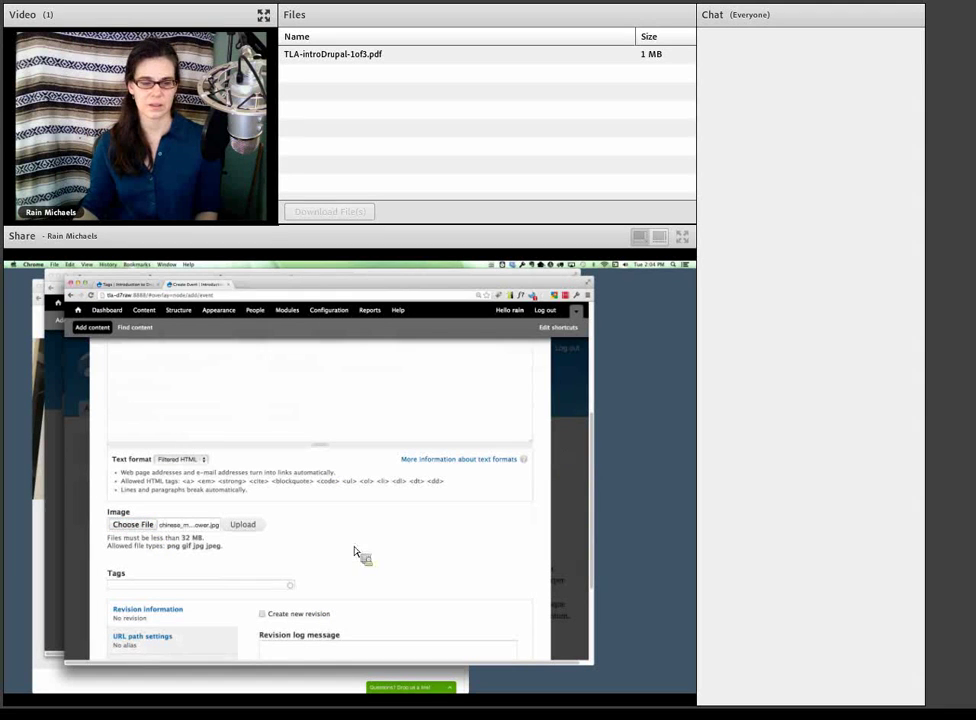
click(245, 525)
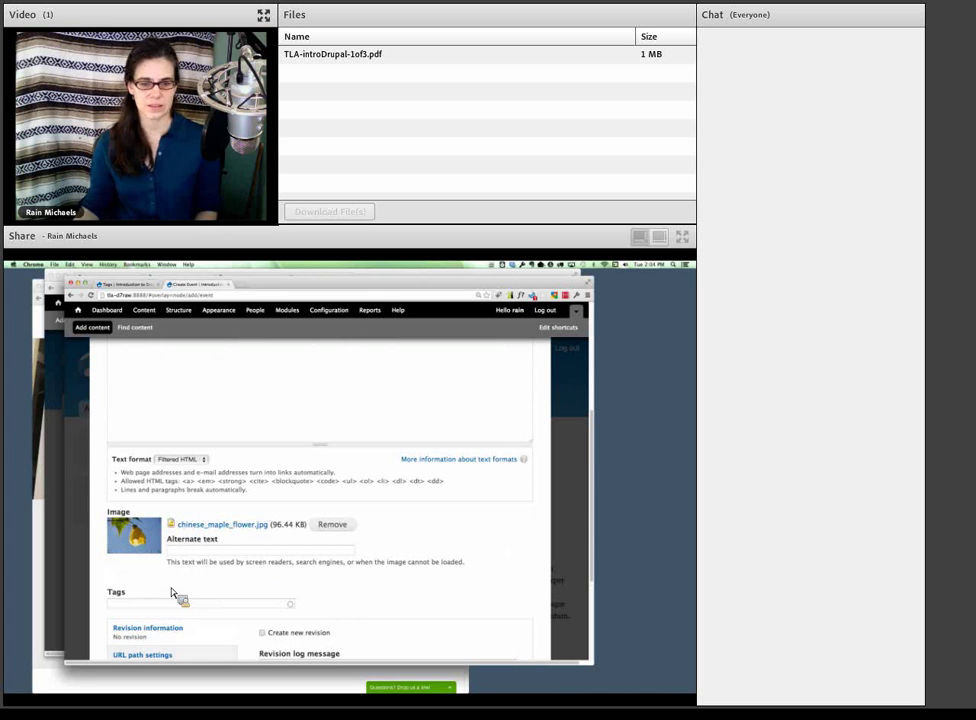
click(201, 552)
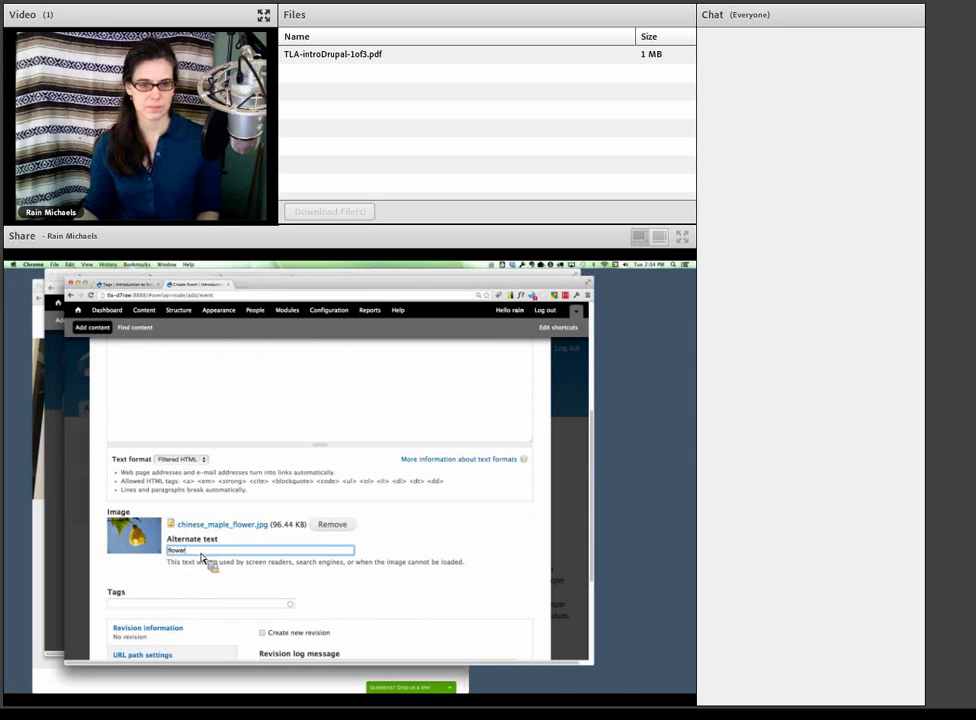
click(163, 605)
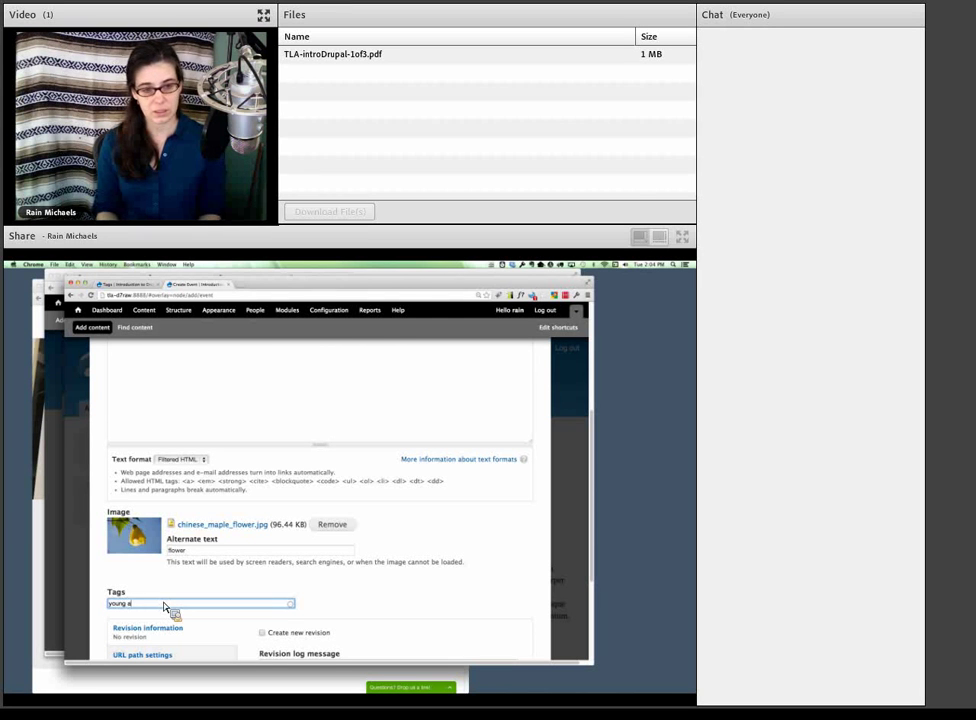
text(young adult, demo)
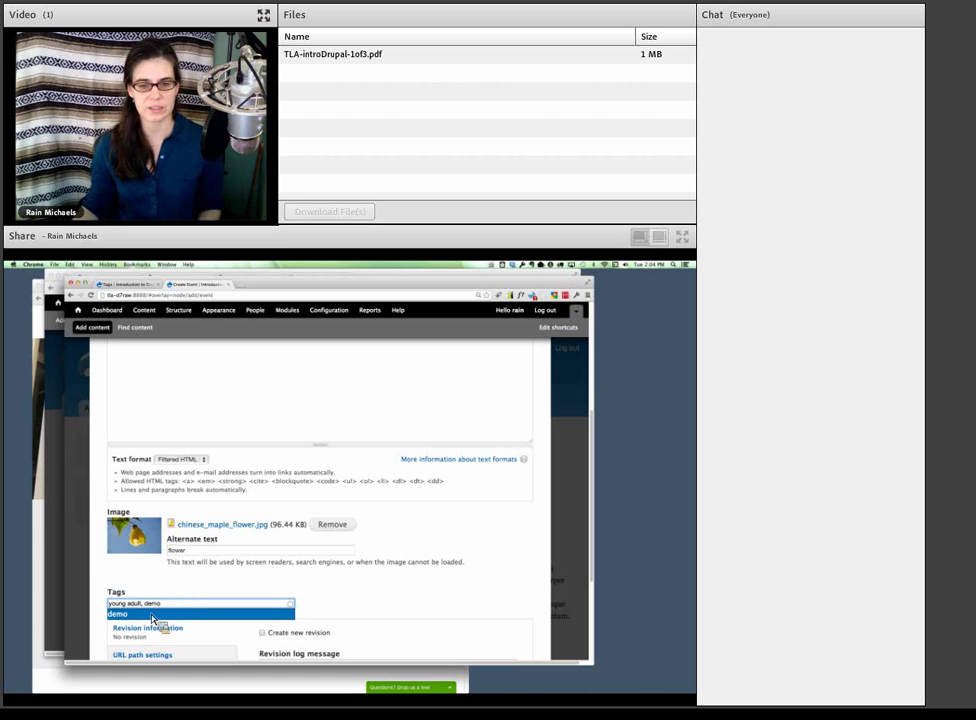
click(133, 615)
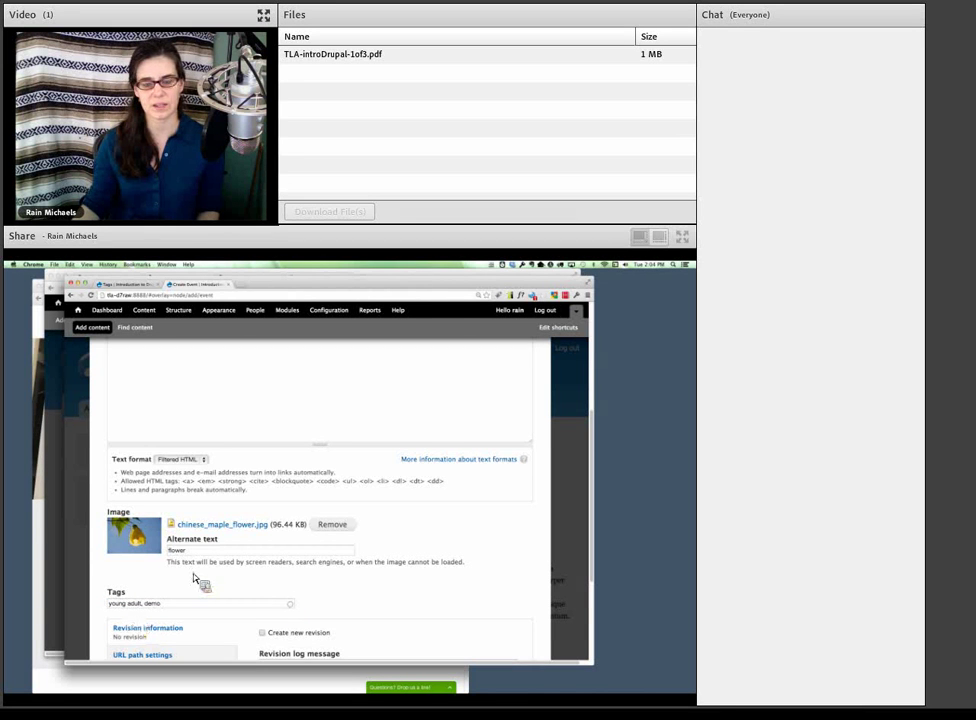
scroll(195, 575, down, 3)
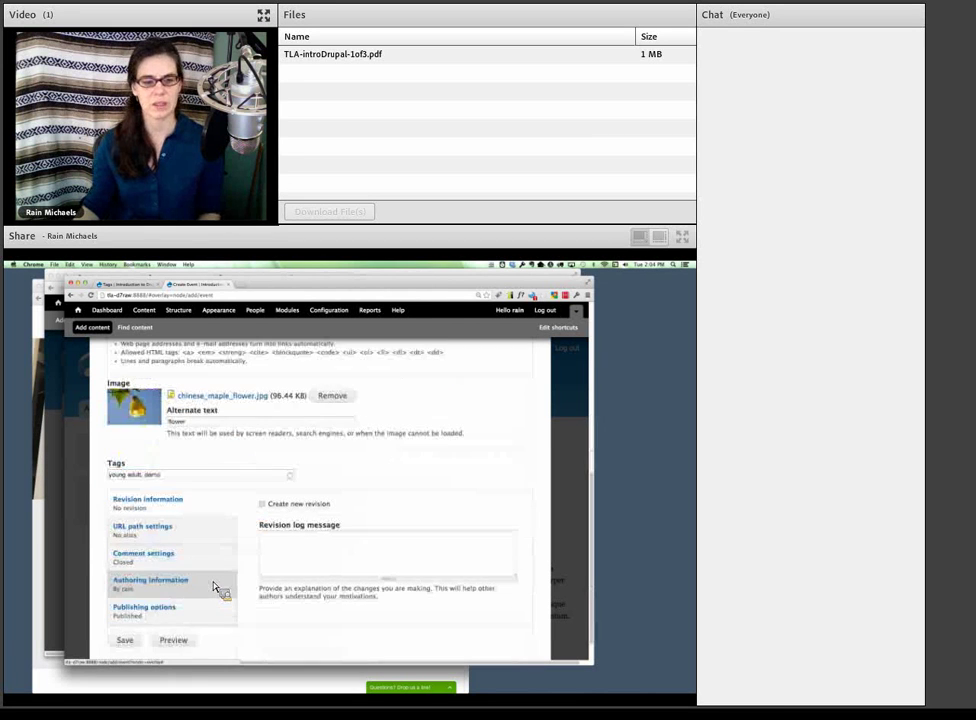
- Save the Sample Event and review its lorem ipsum body and maple flower image
click(128, 645)
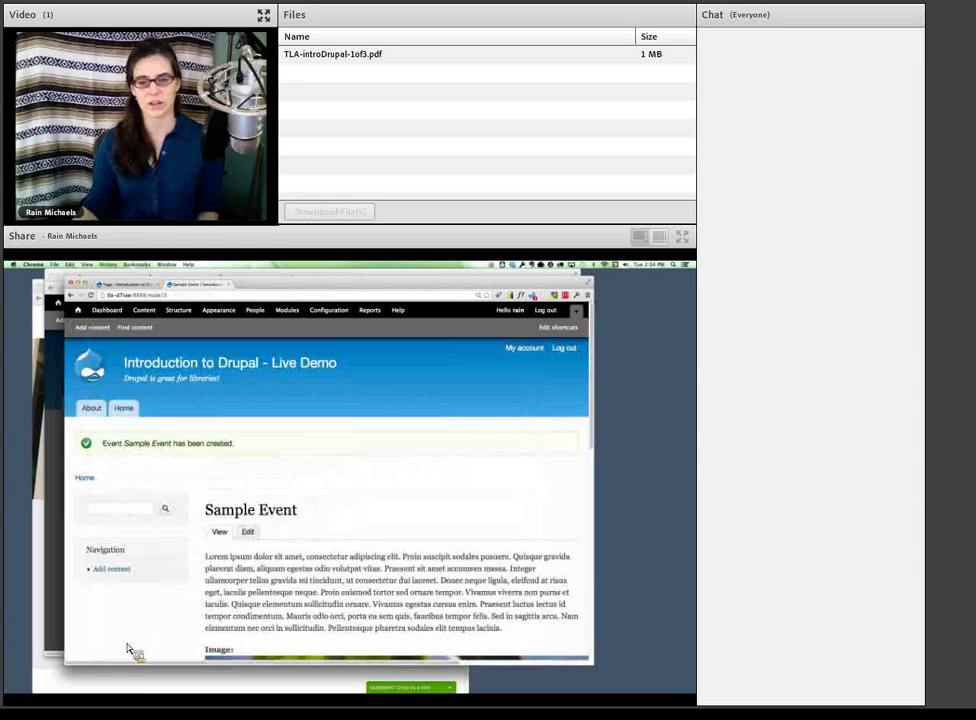
scroll(130, 640, down, 6)
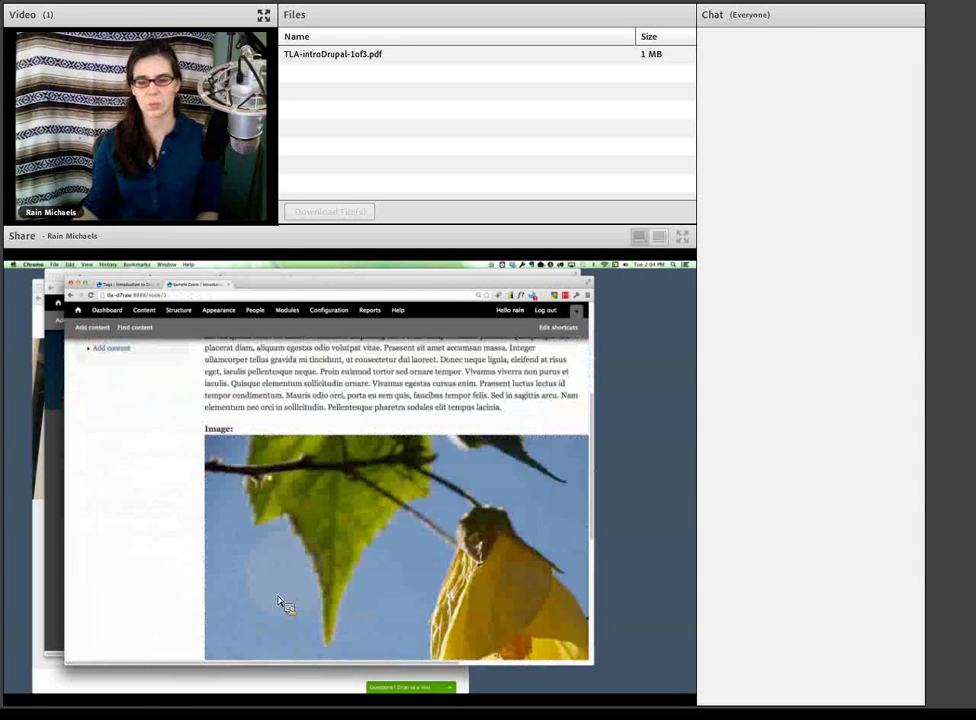
scroll(279, 600, down, 3)
scroll(279, 600, up, 5)
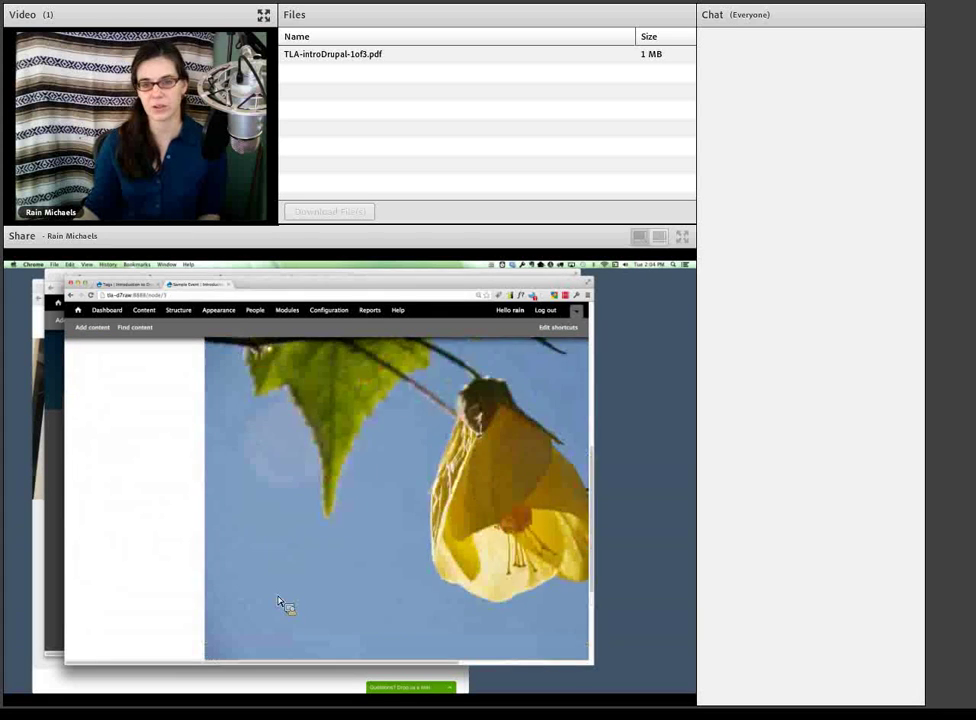
scroll(280, 601, up, 5)
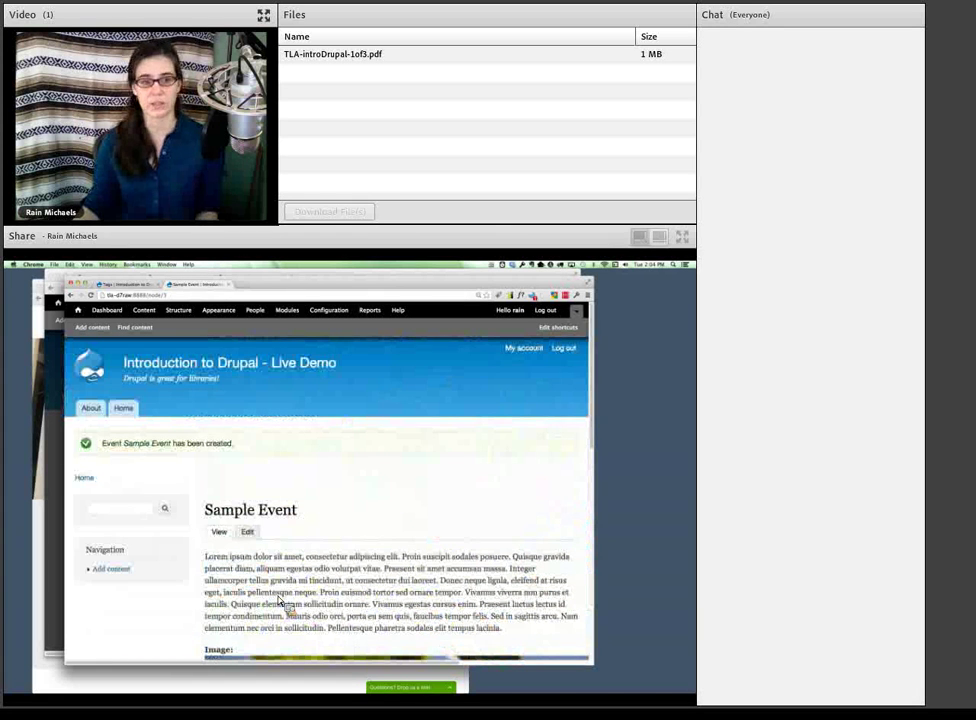
click(147, 292)
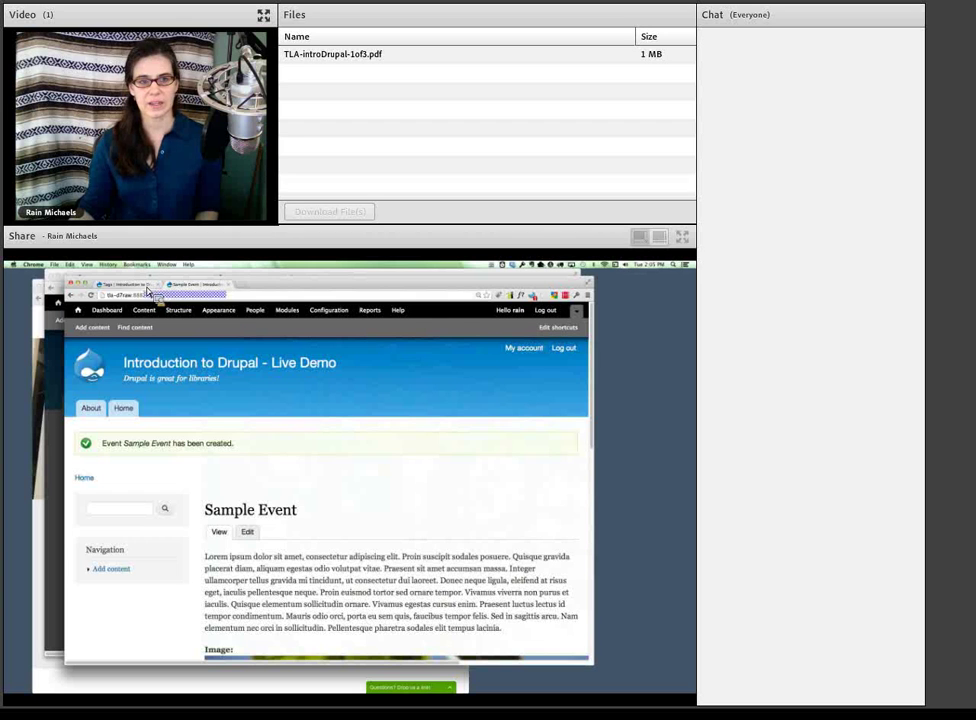
- Save the Tags field settings, returning to the Event Manage Fields list
click(147, 287)
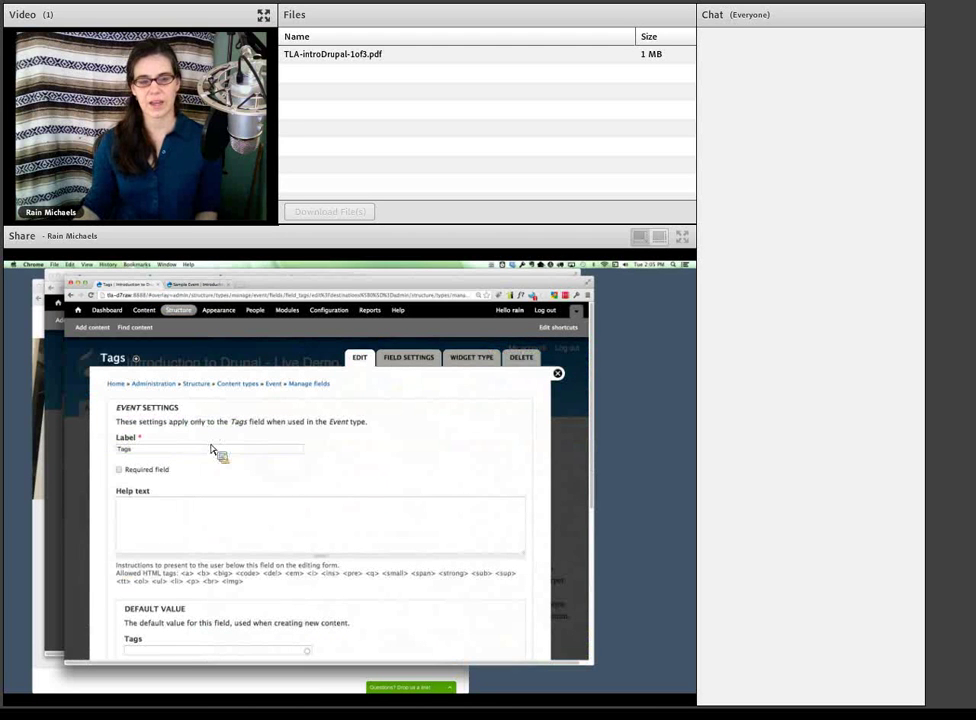
scroll(474, 447, down, 5)
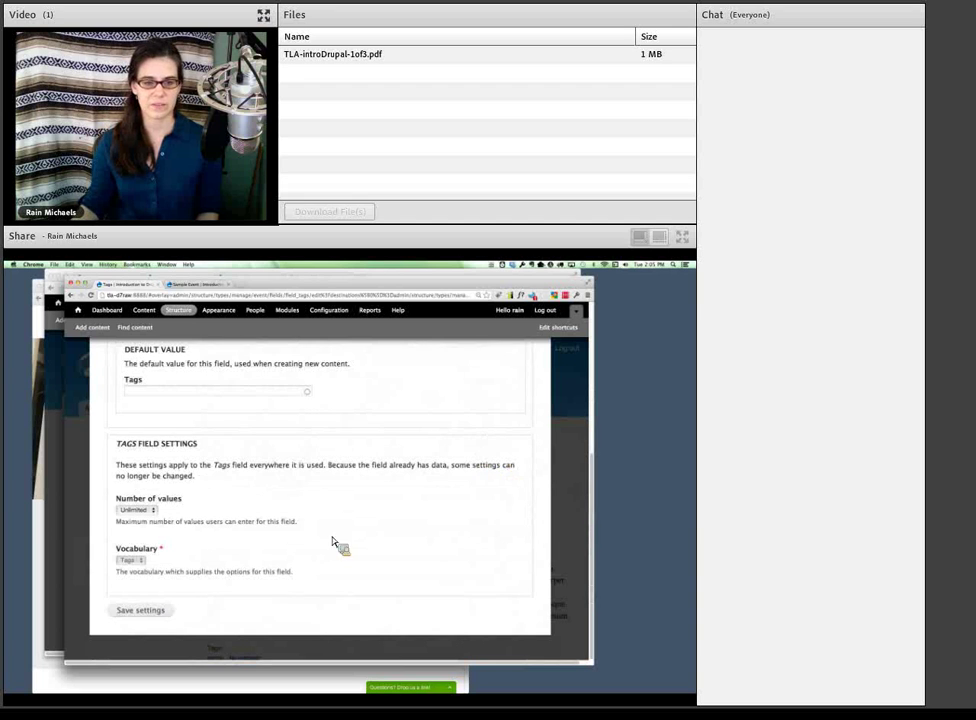
click(168, 612)
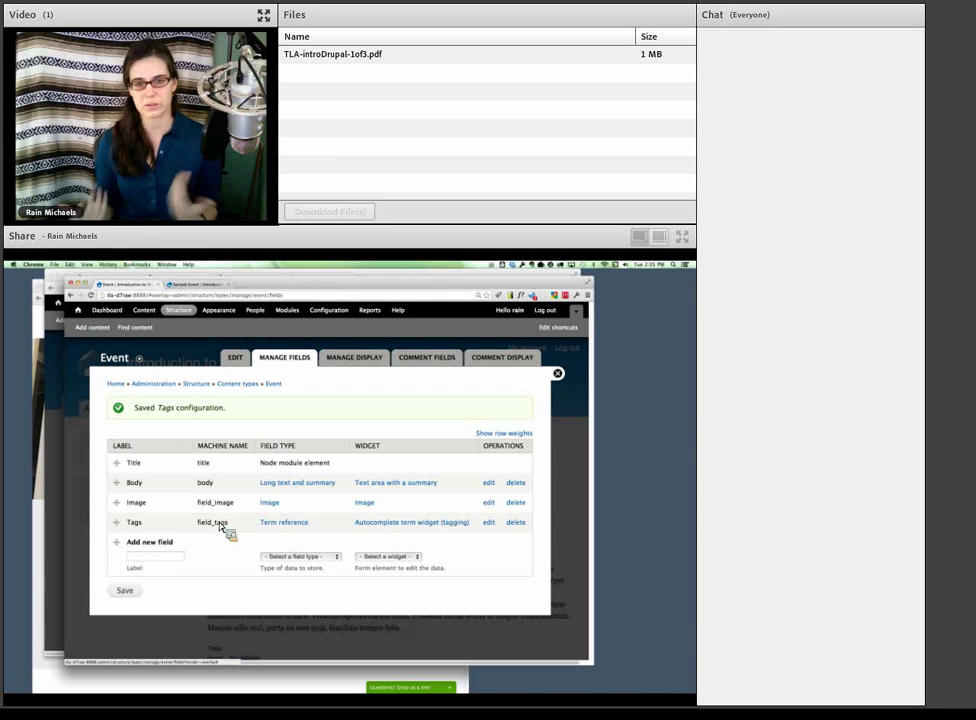
- Add a field labelled 'Event Contact' of type Long text with a Text area (multiple rows) widget
click(147, 560)
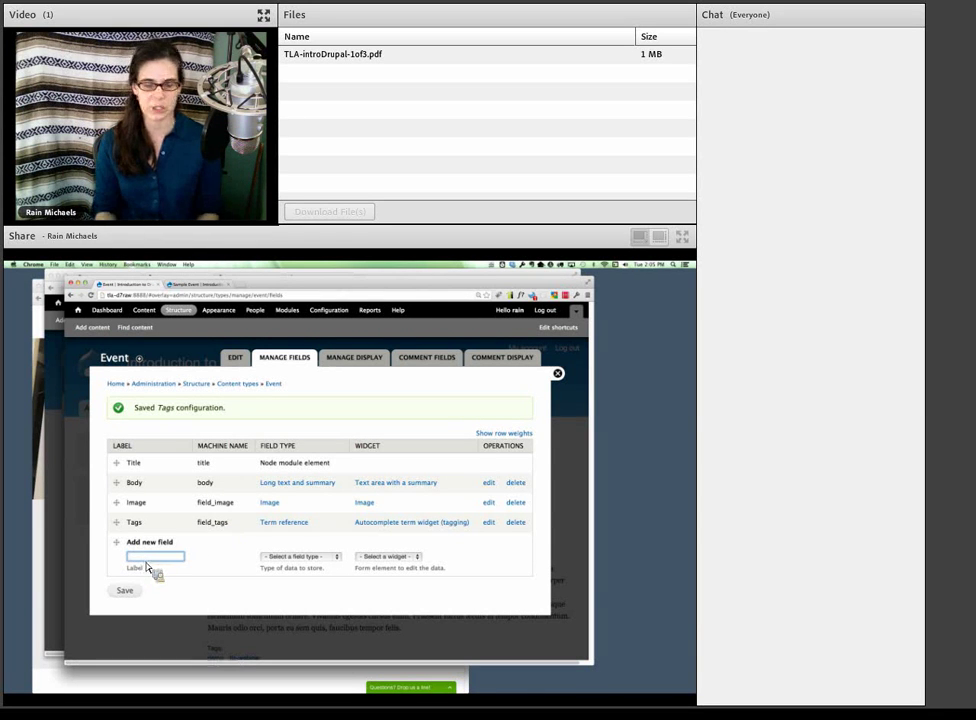
text(Event C)
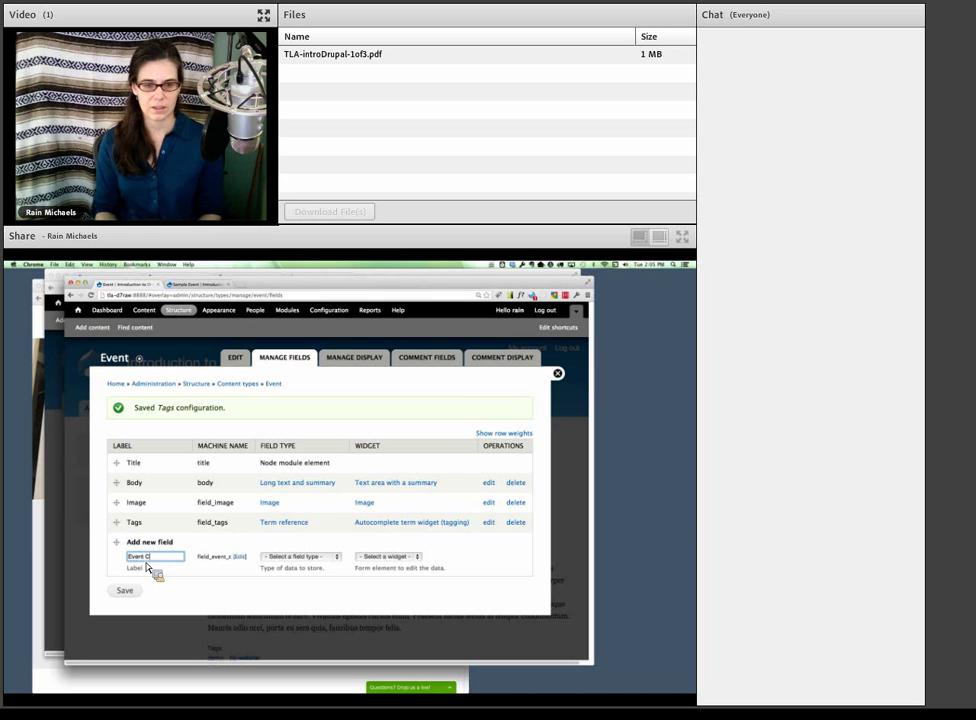
text(ontact)
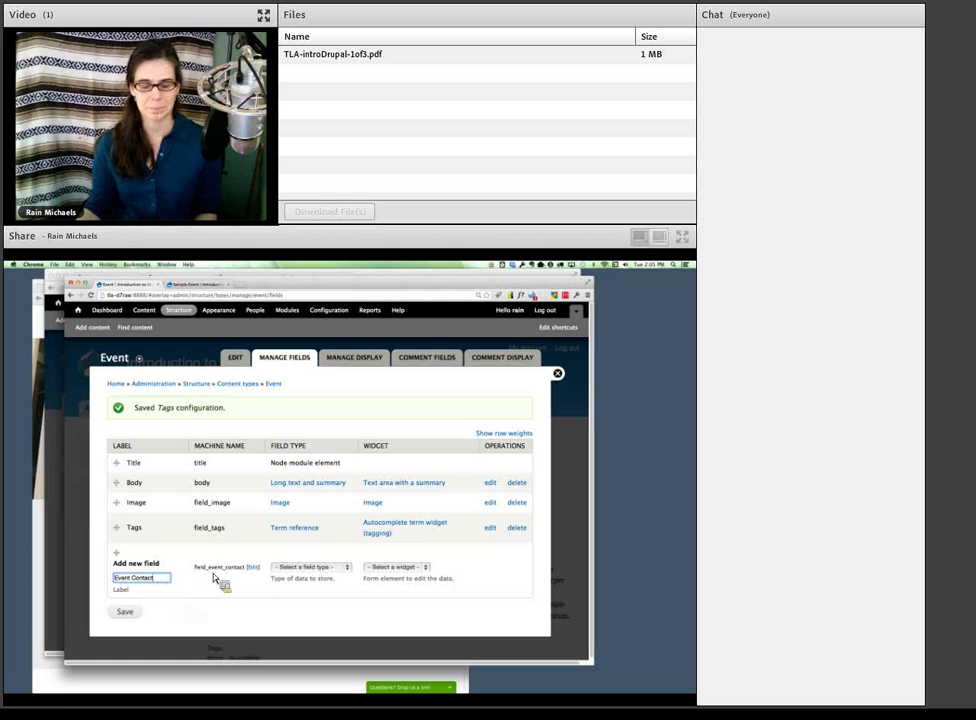
click(311, 570)
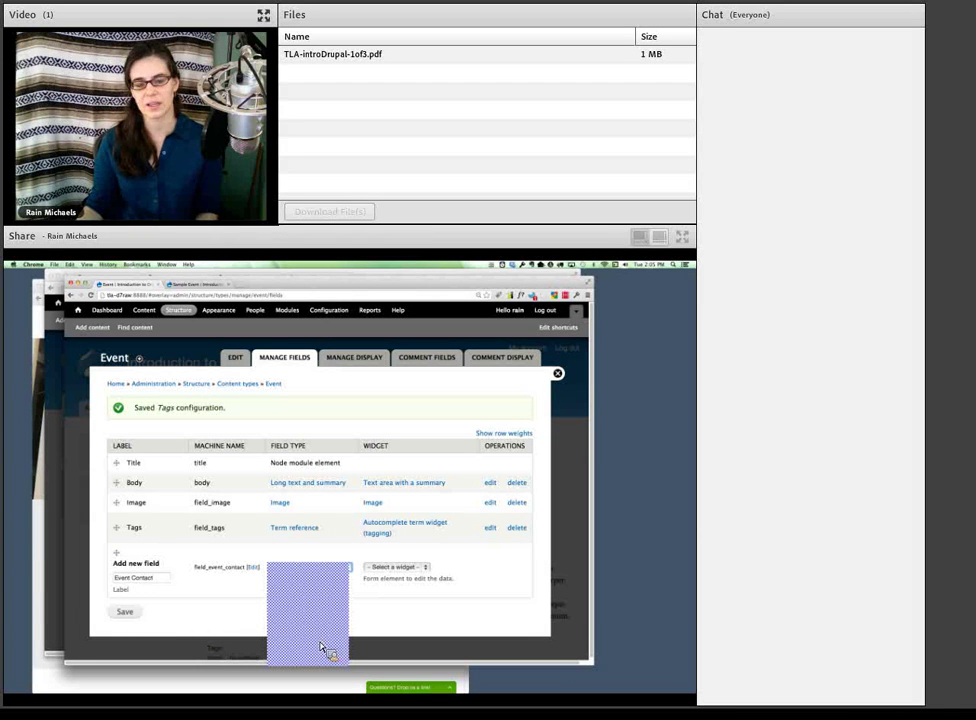
click(326, 650)
click(389, 572)
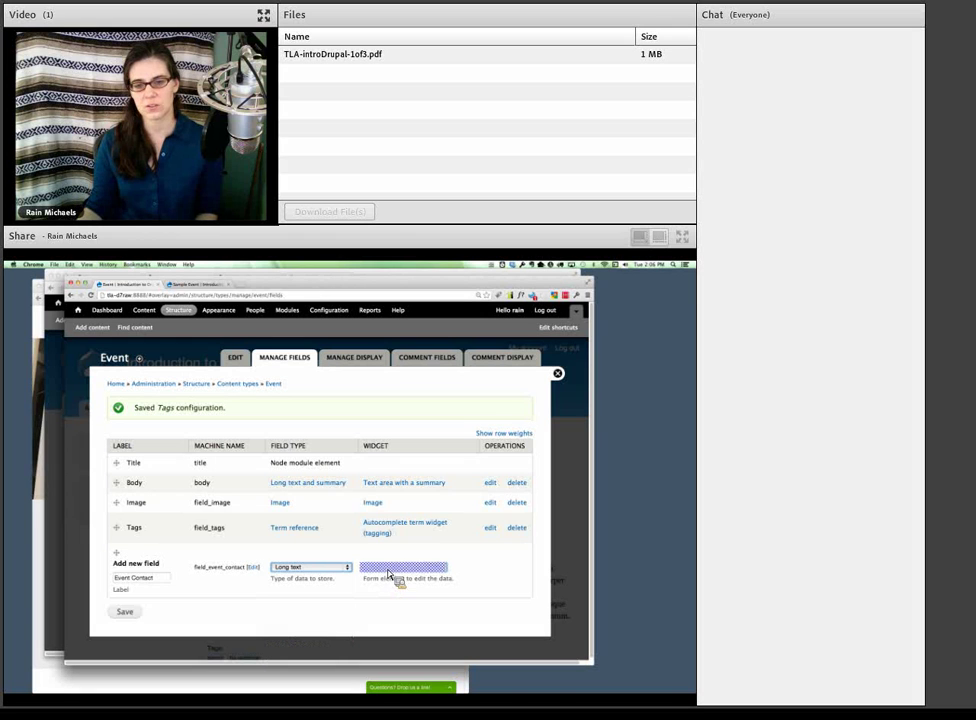
click(391, 576)
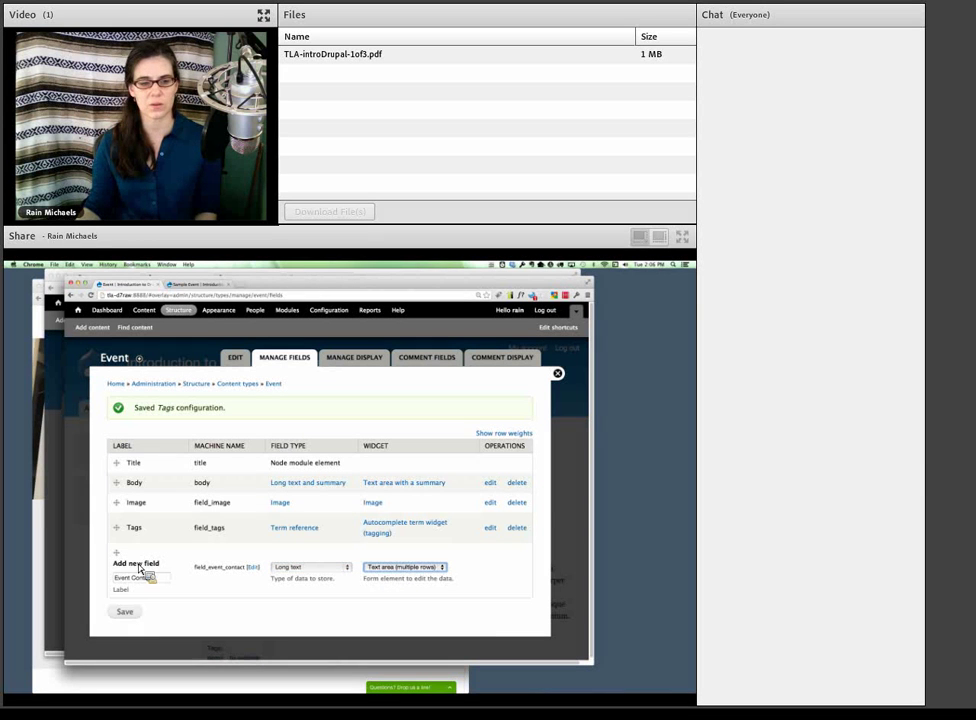
click(132, 613)
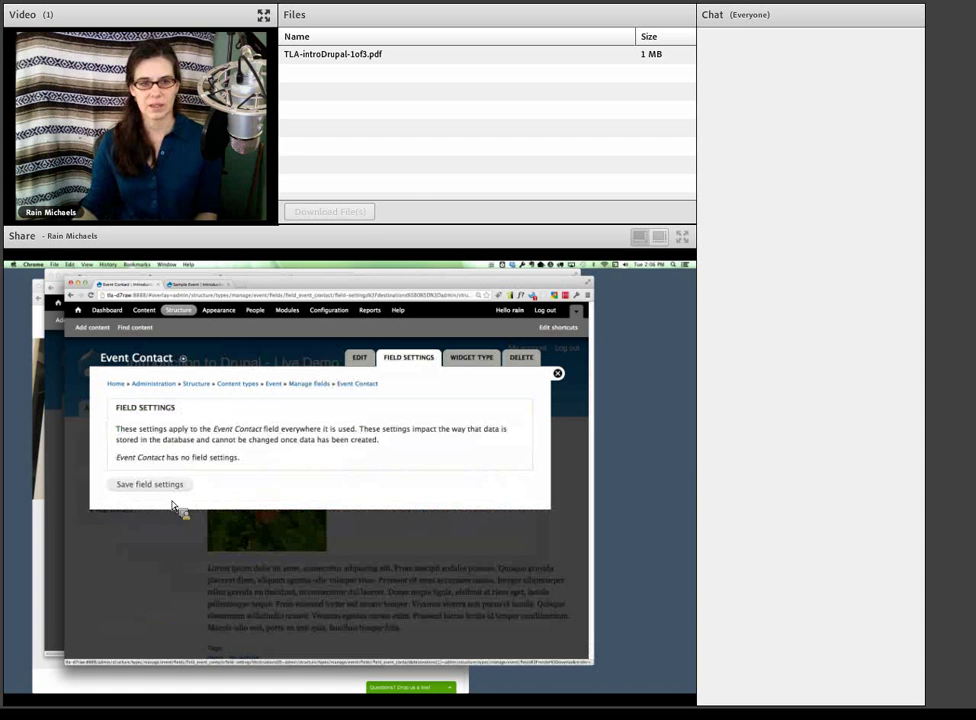
- Confirm Event Contact's field settings, review its help text and default value, then save settings
click(170, 487)
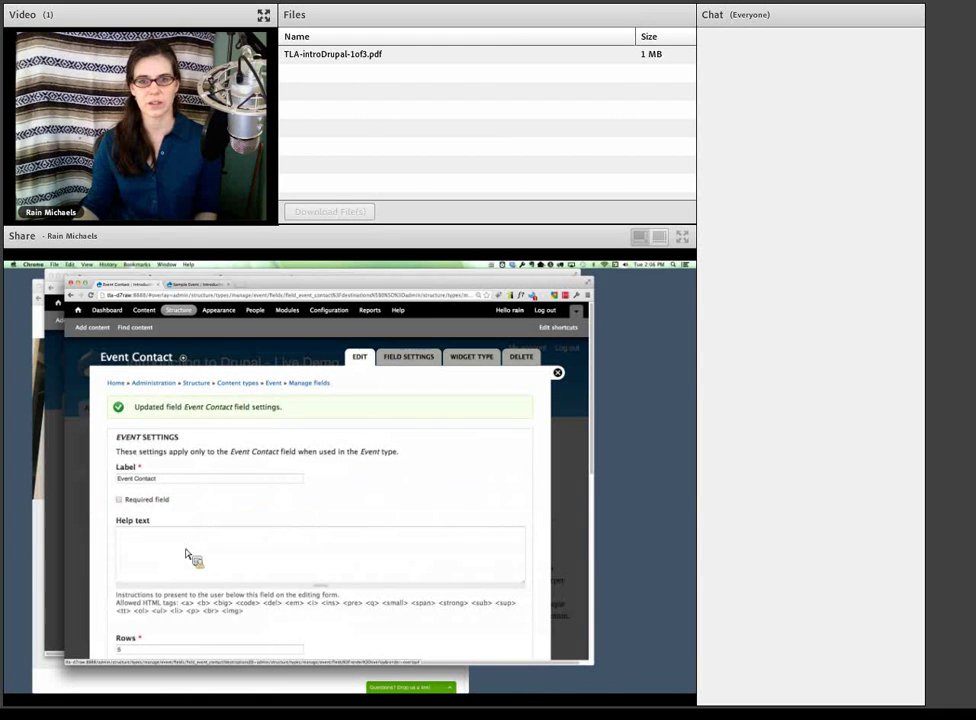
scroll(188, 521, down, 2)
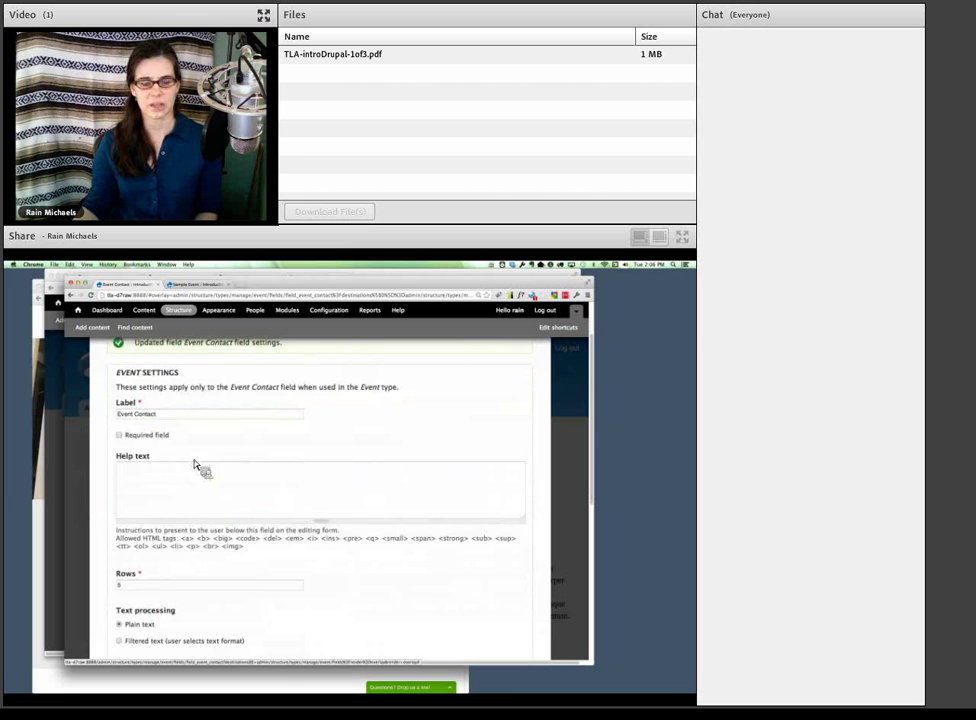
scroll(195, 493, down, 1)
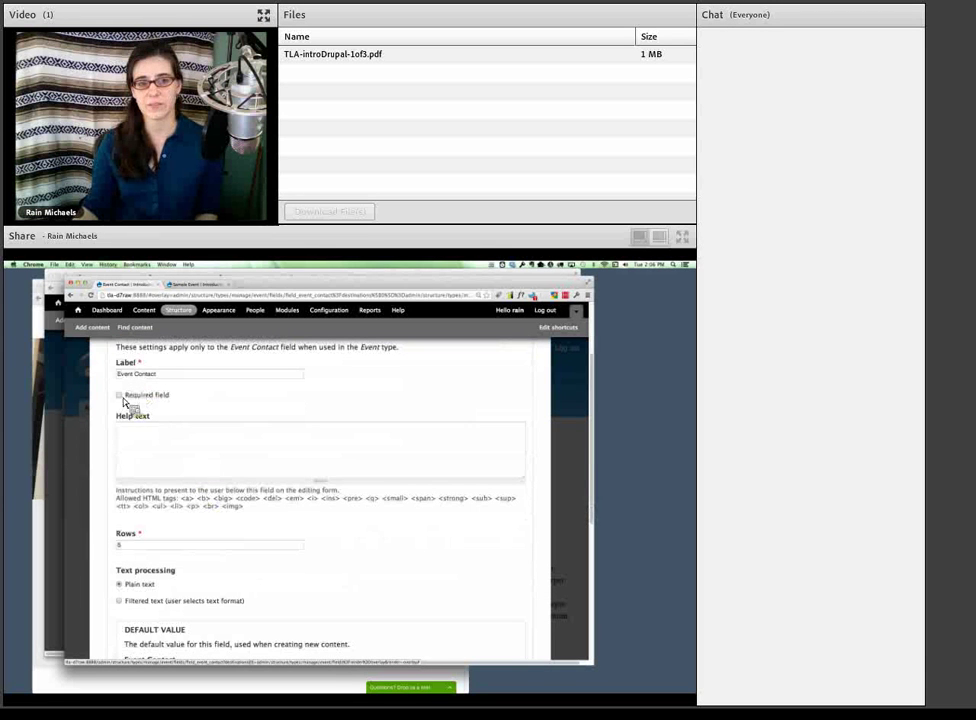
click(150, 456)
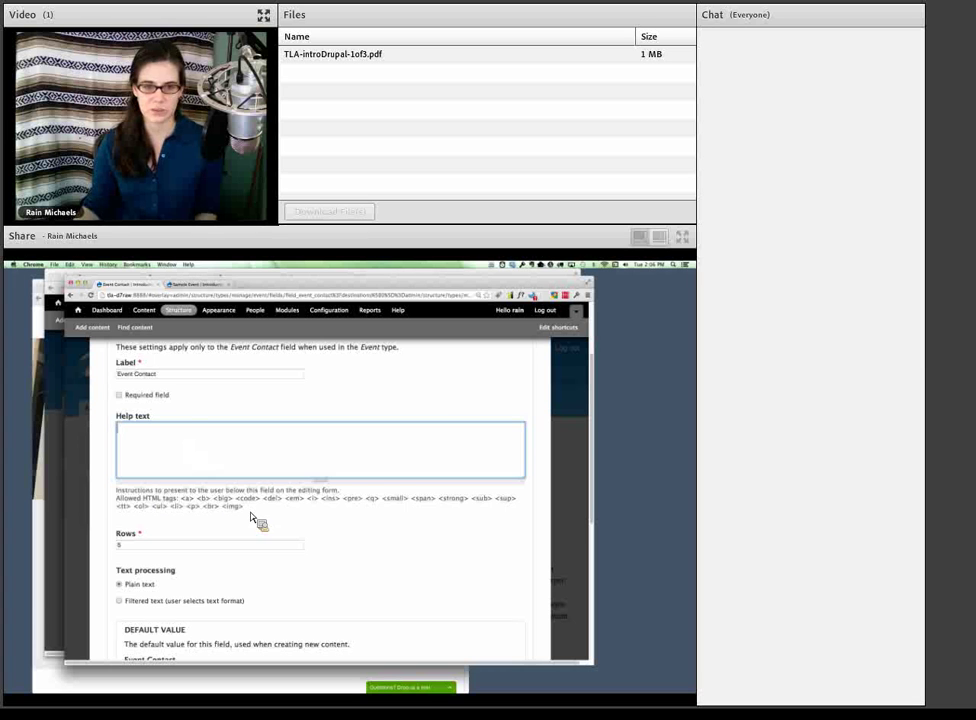
triple_click(185, 503)
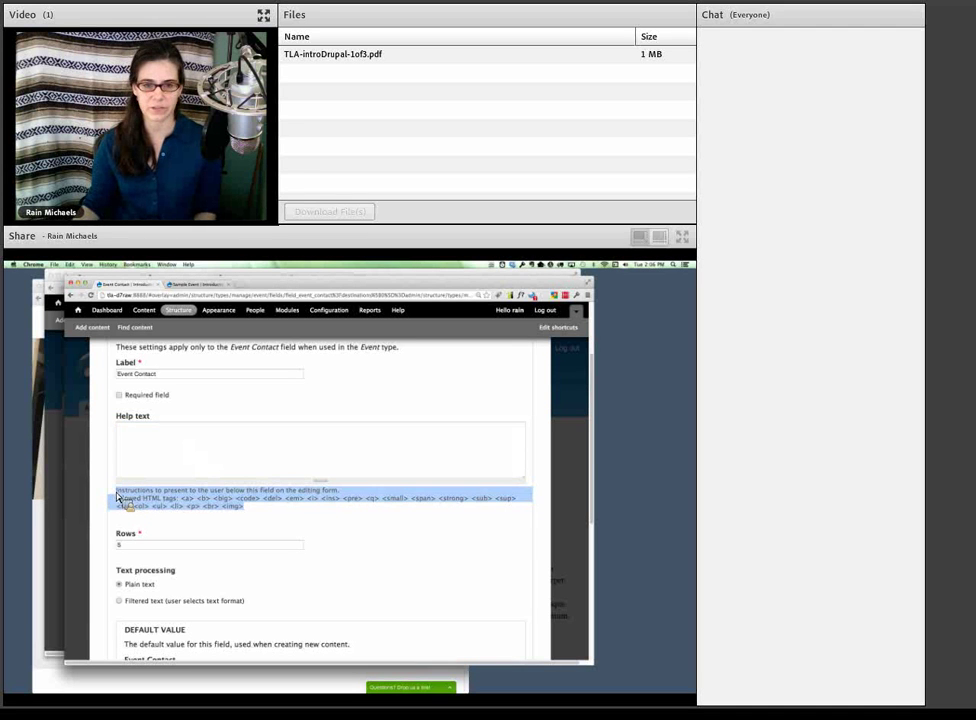
scroll(188, 512, down, 3)
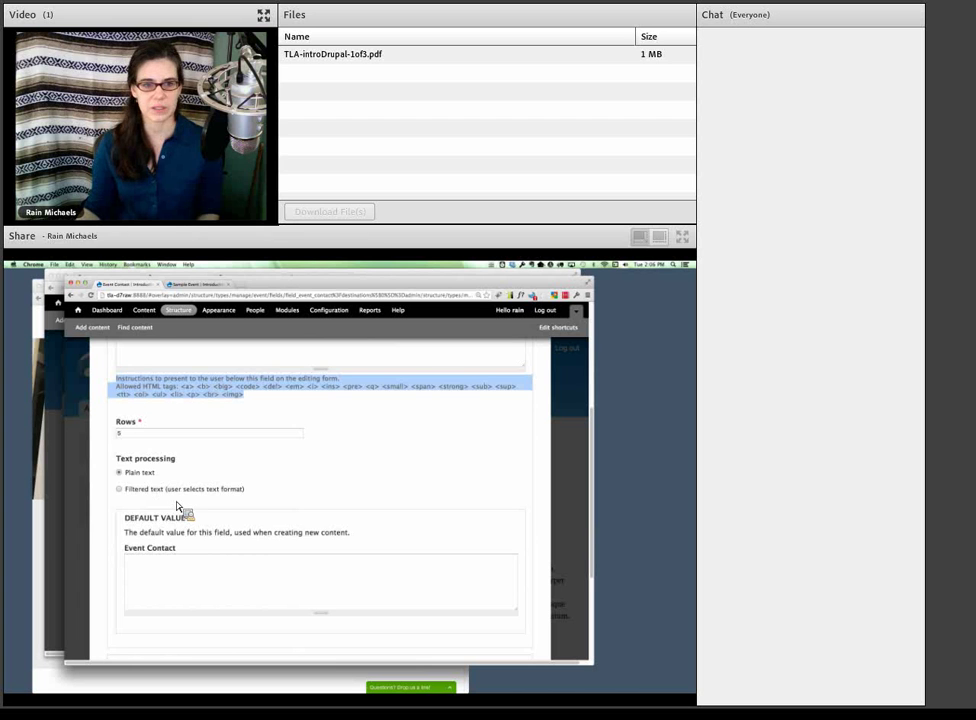
scroll(177, 506, down, 1)
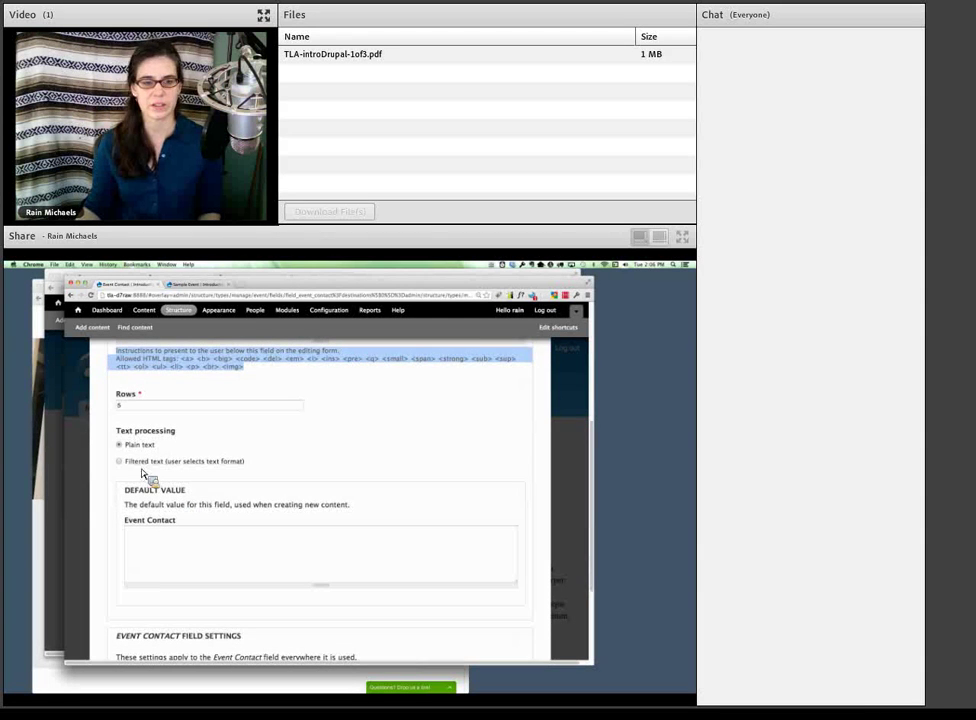
scroll(145, 490, down, 3)
click(152, 490)
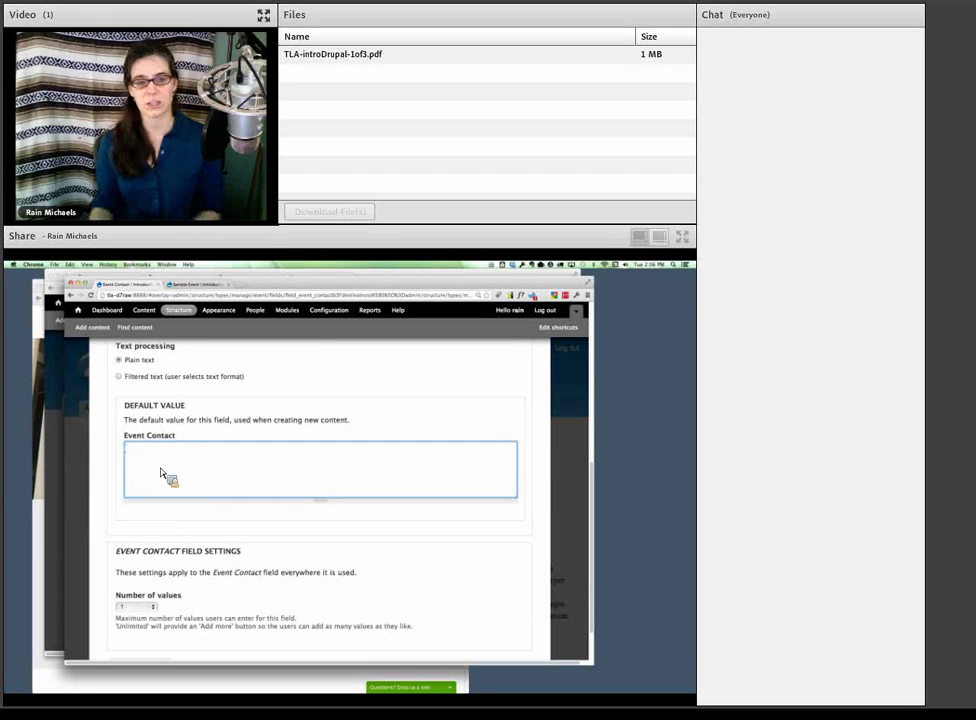
scroll(175, 485, down, 3)
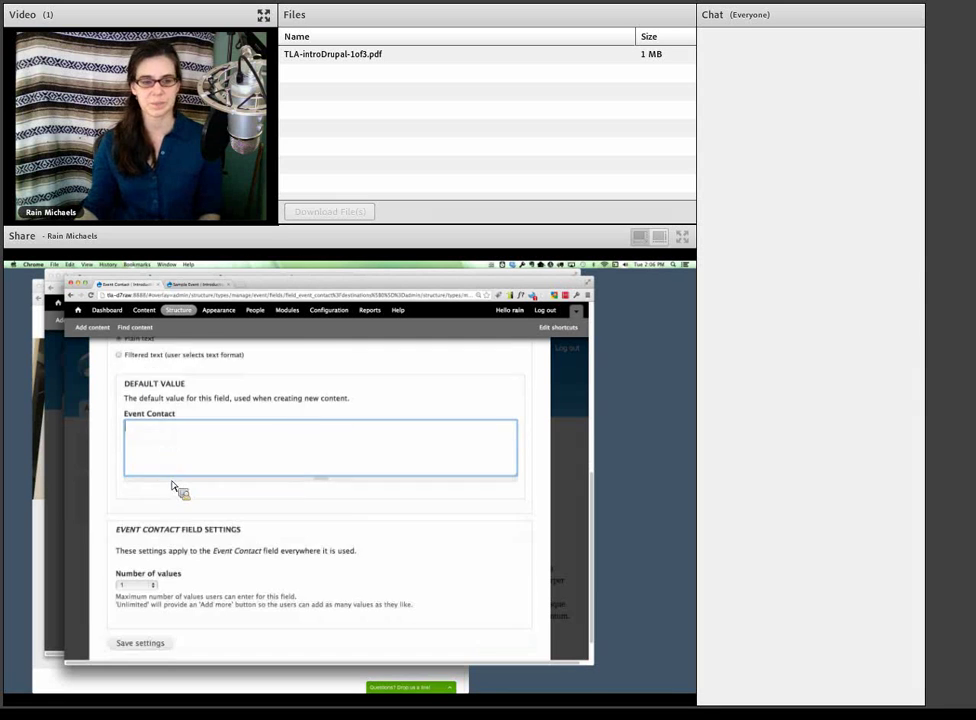
click(157, 611)
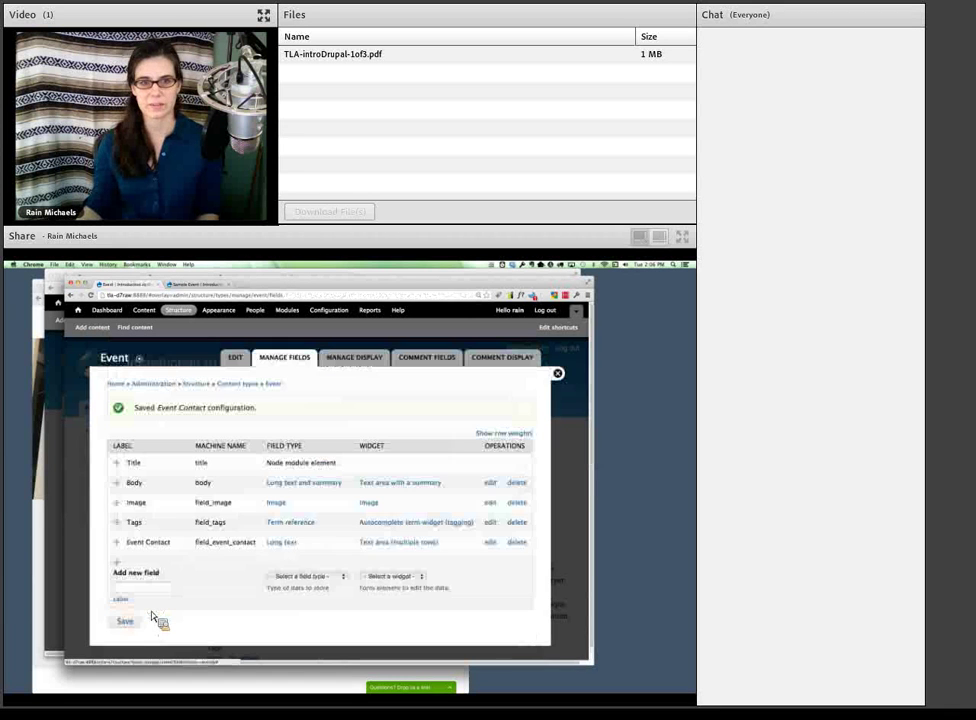
- Edit the Sample Event, enter the contact's name and e-mail in Event Contact, and save
click(205, 288)
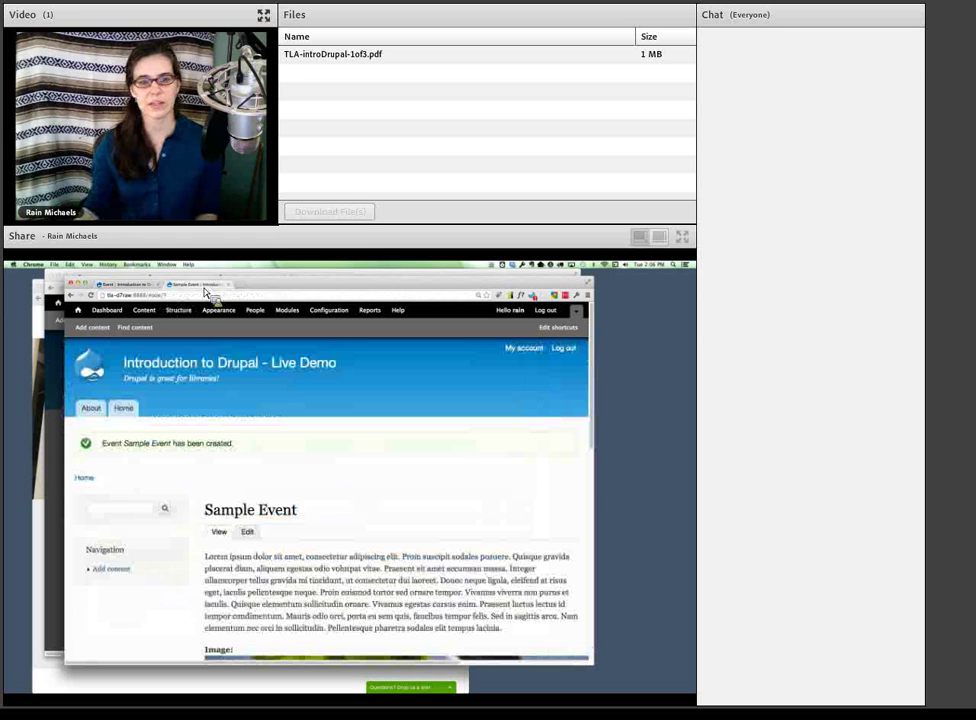
click(248, 525)
scroll(253, 540, down, 10)
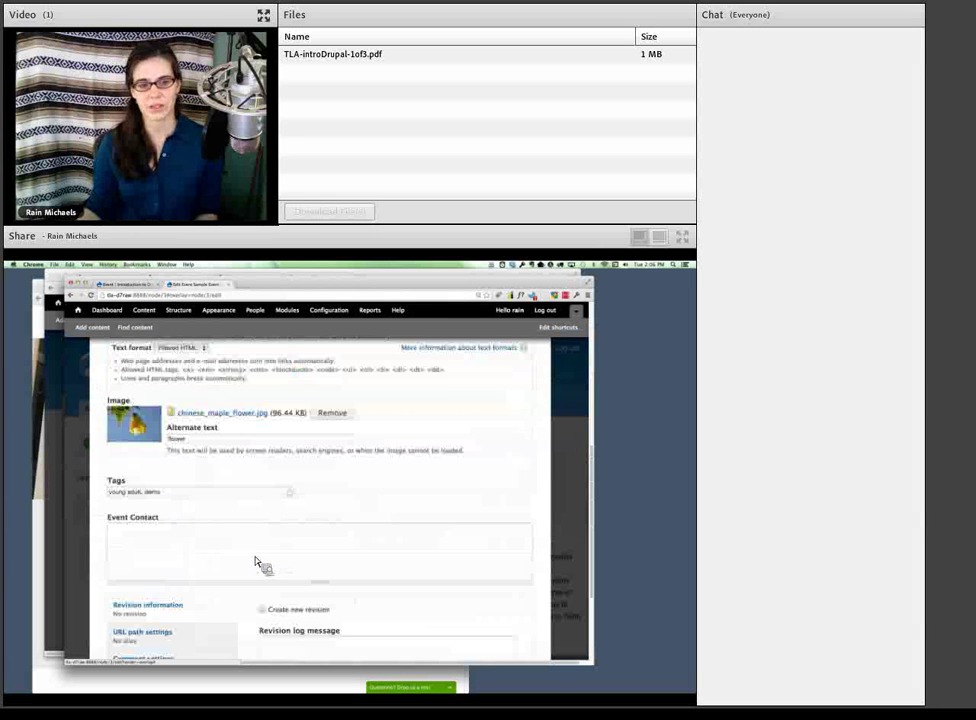
click(227, 540)
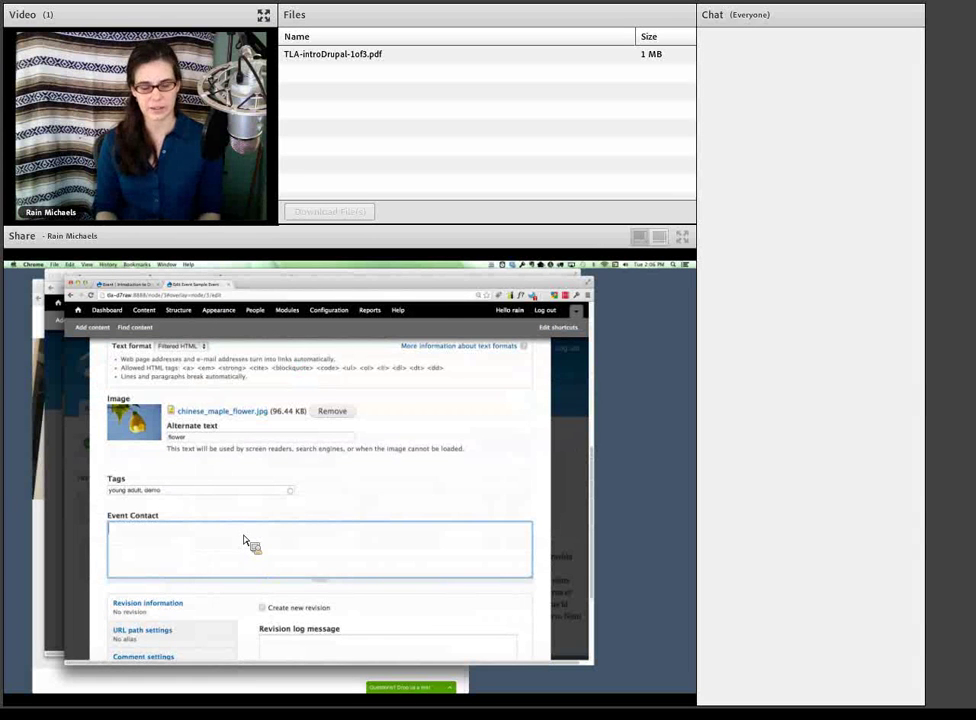
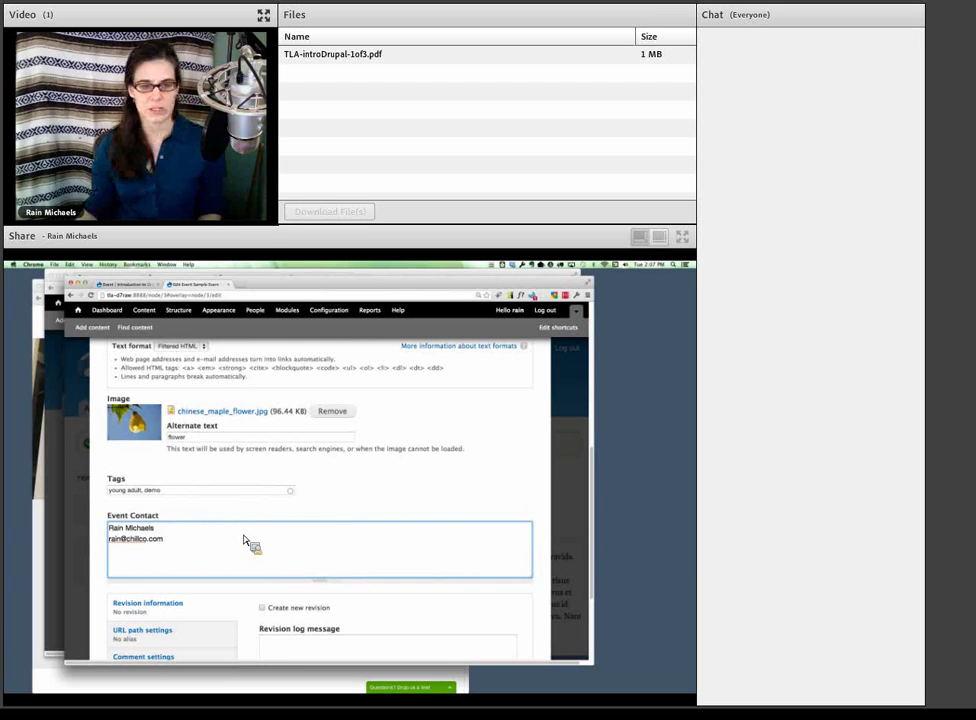
scroll(251, 545, down, 4)
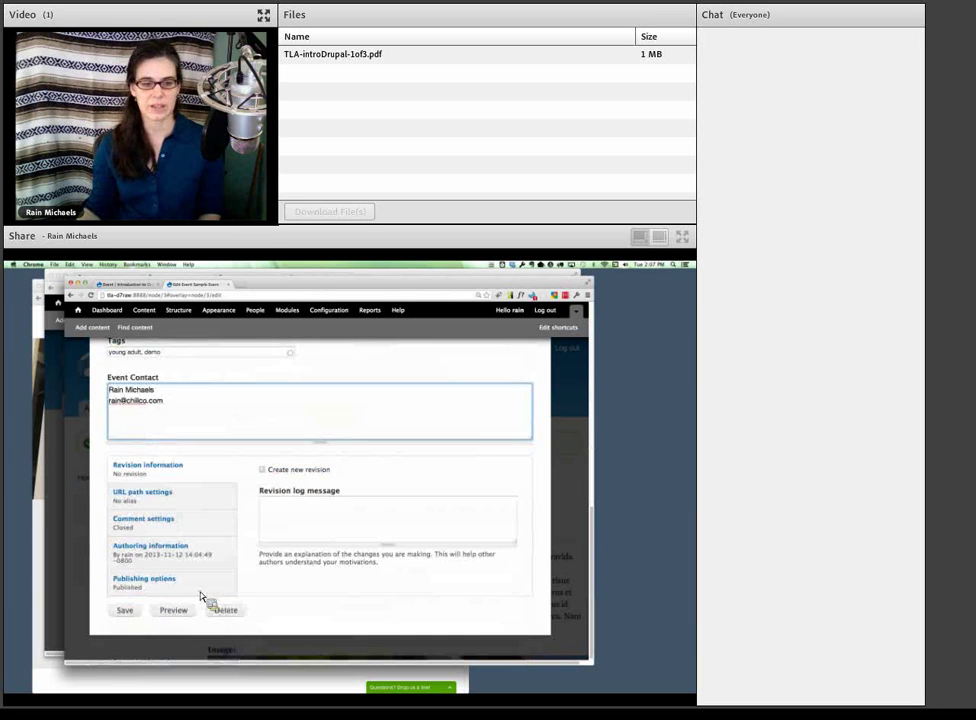
click(125, 610)
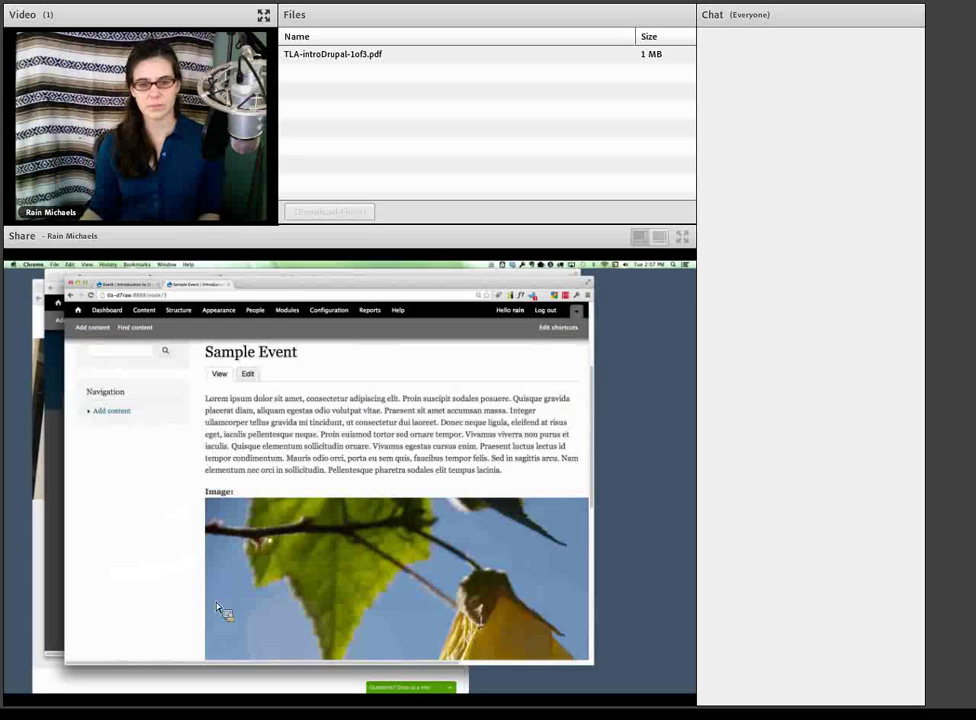
scroll(222, 612, down, 5)
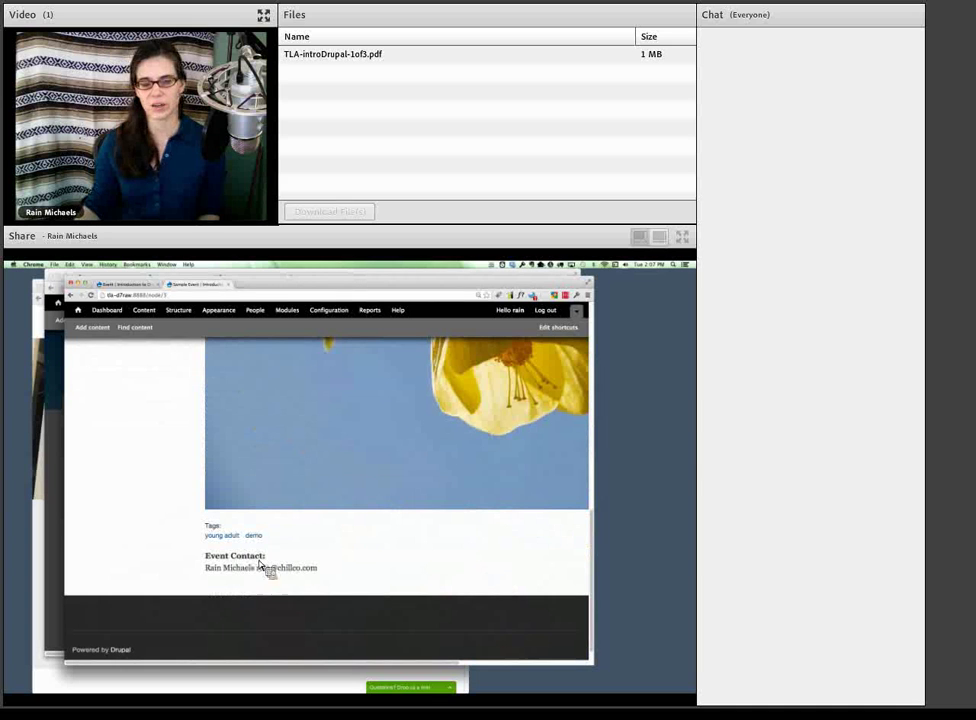
drag(250, 568, 331, 577)
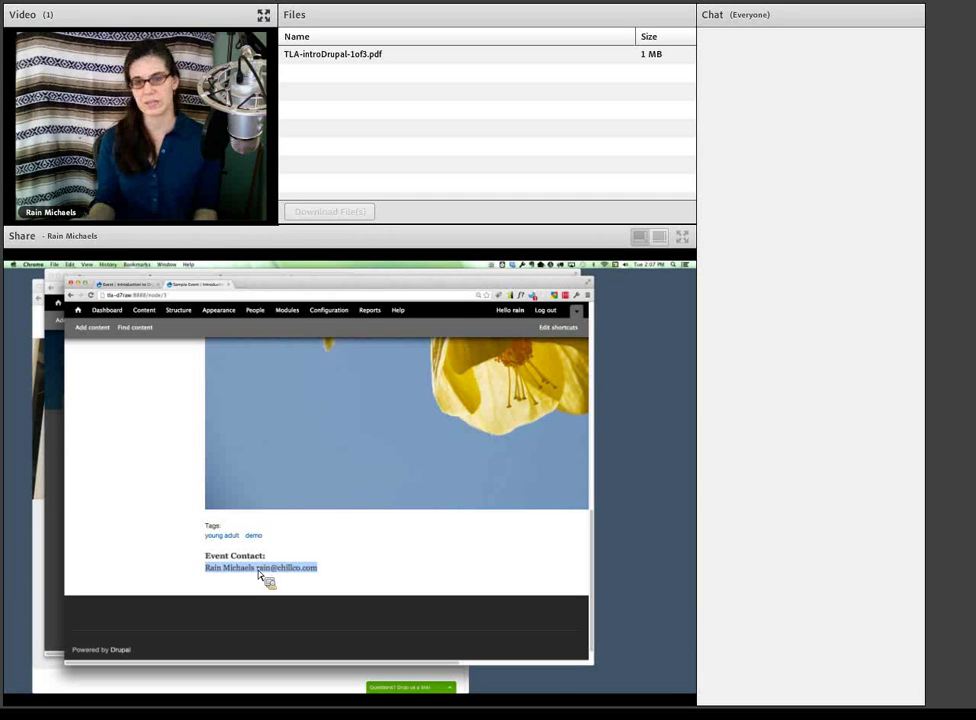
- Go back to the Event Manage Fields page and show the field type options for a new field
click(133, 287)
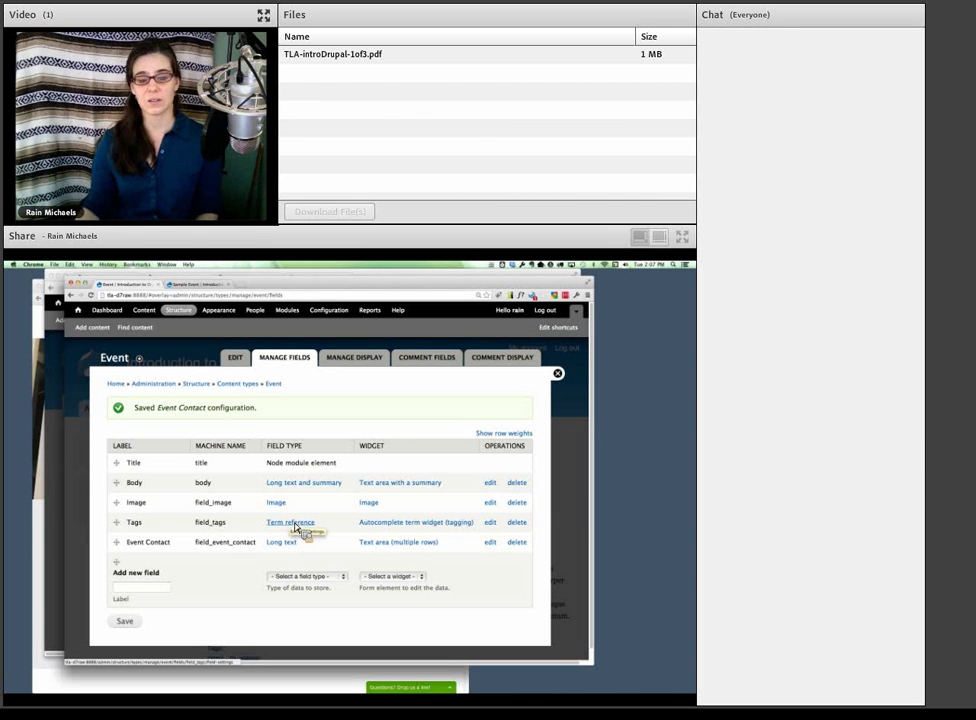
click(318, 578)
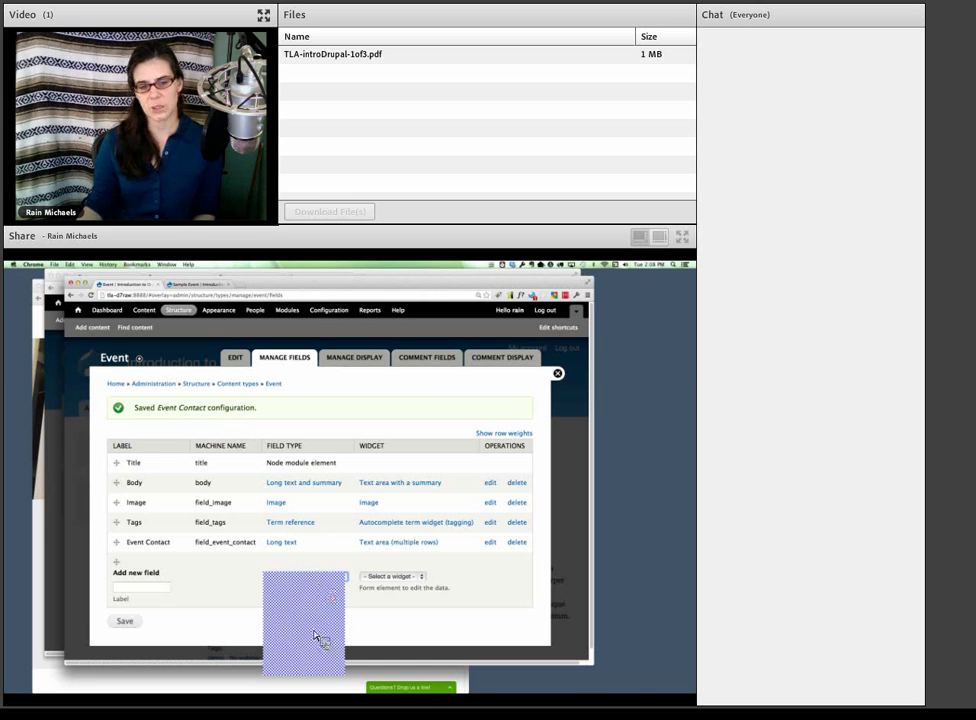
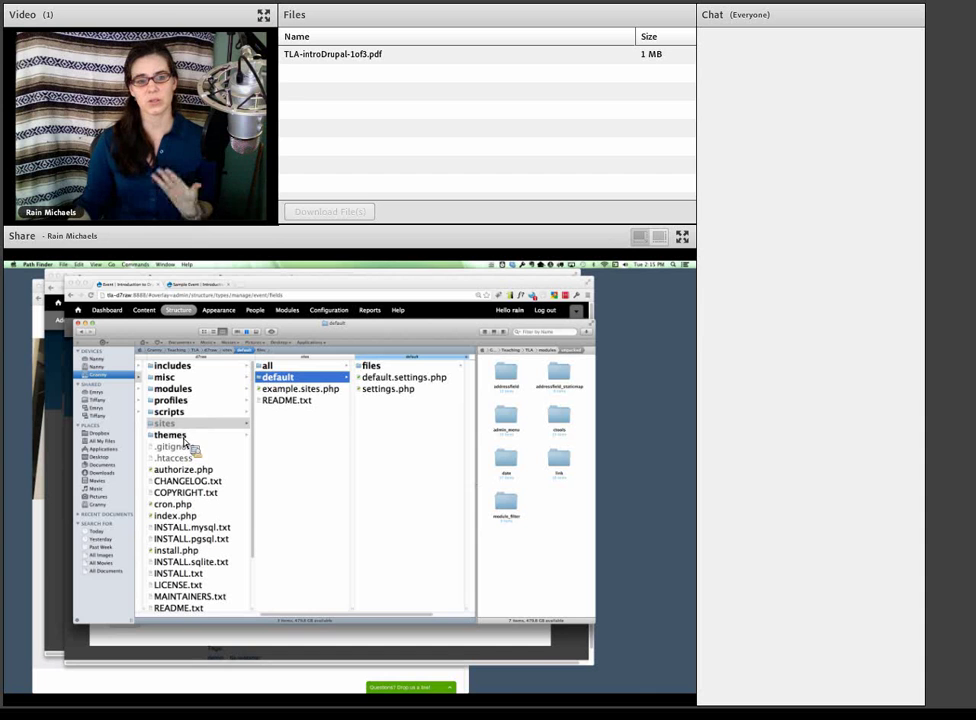
- Copy the unpacked date, ctools, link and module_filter folders into sites/all/modules, then return to Drupal
drag(184, 443, 451, 412)
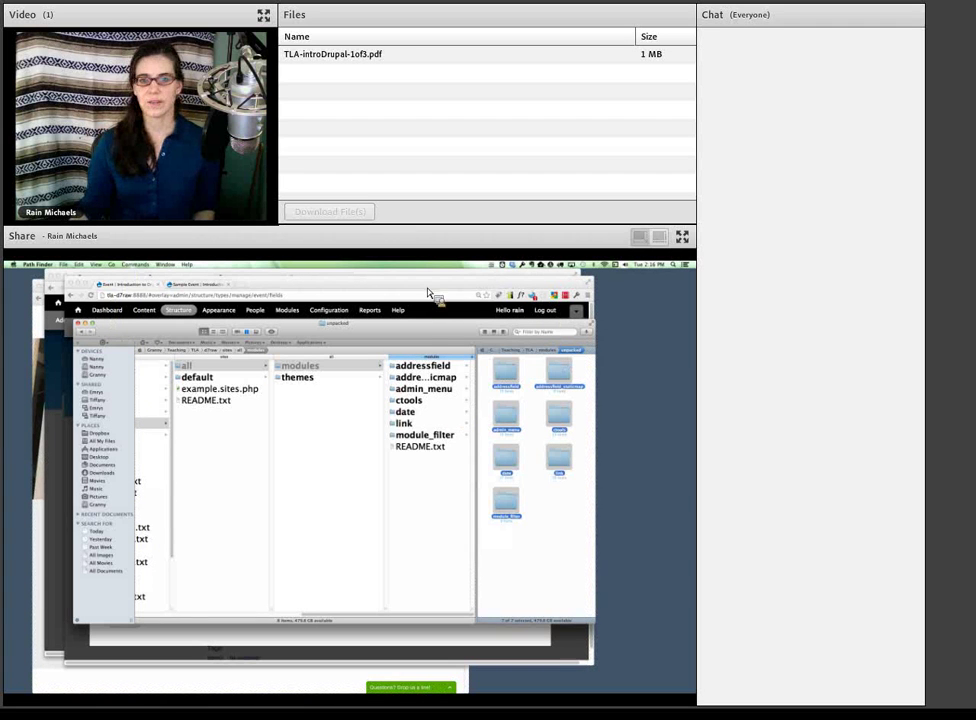
click(430, 316)
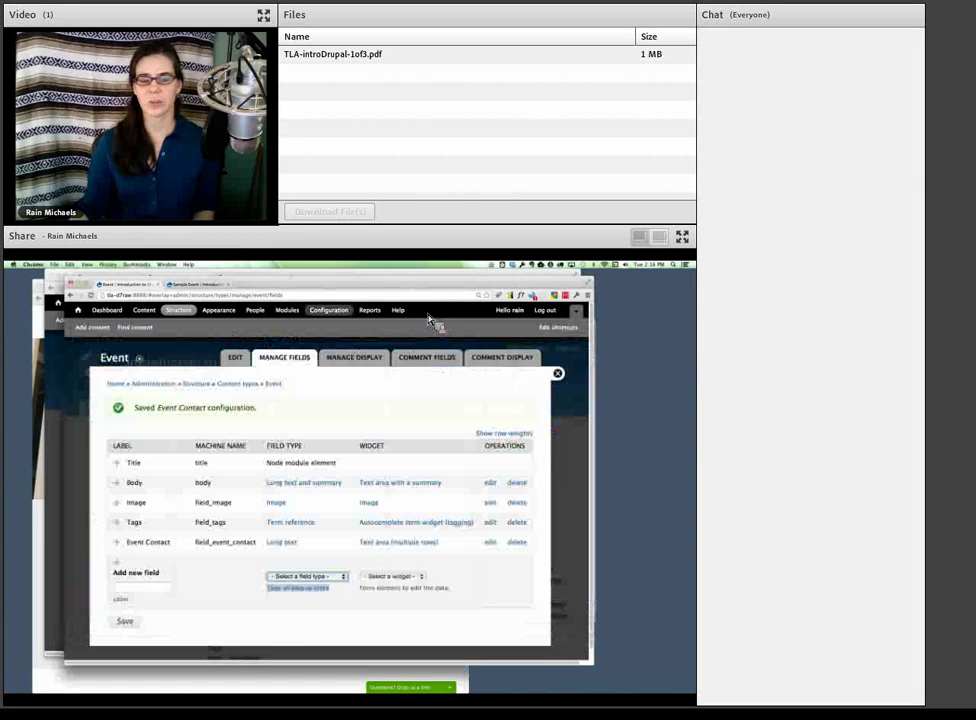
- Go to Drupal's Modules list and scroll through the available modules
click(329, 311)
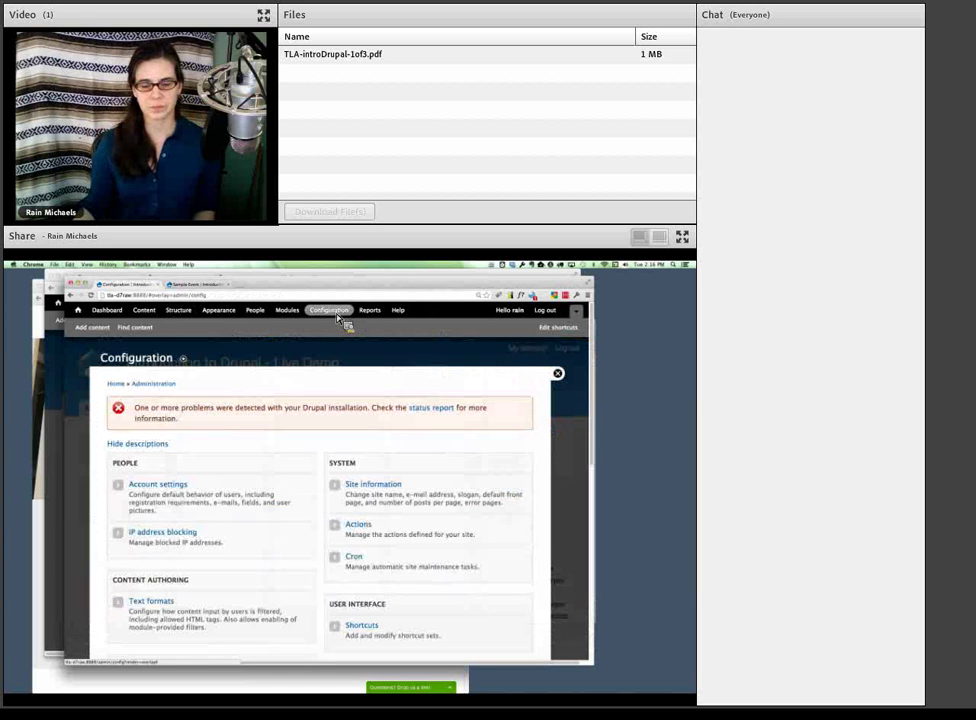
click(288, 311)
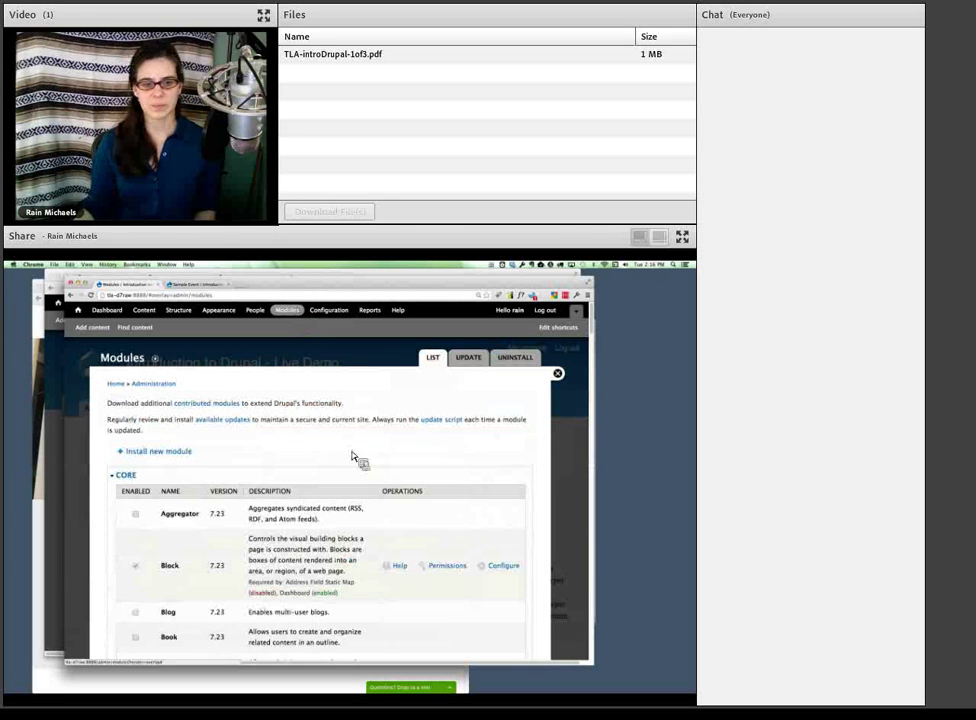
scroll(355, 458, down, 3)
scroll(341, 477, down, 10)
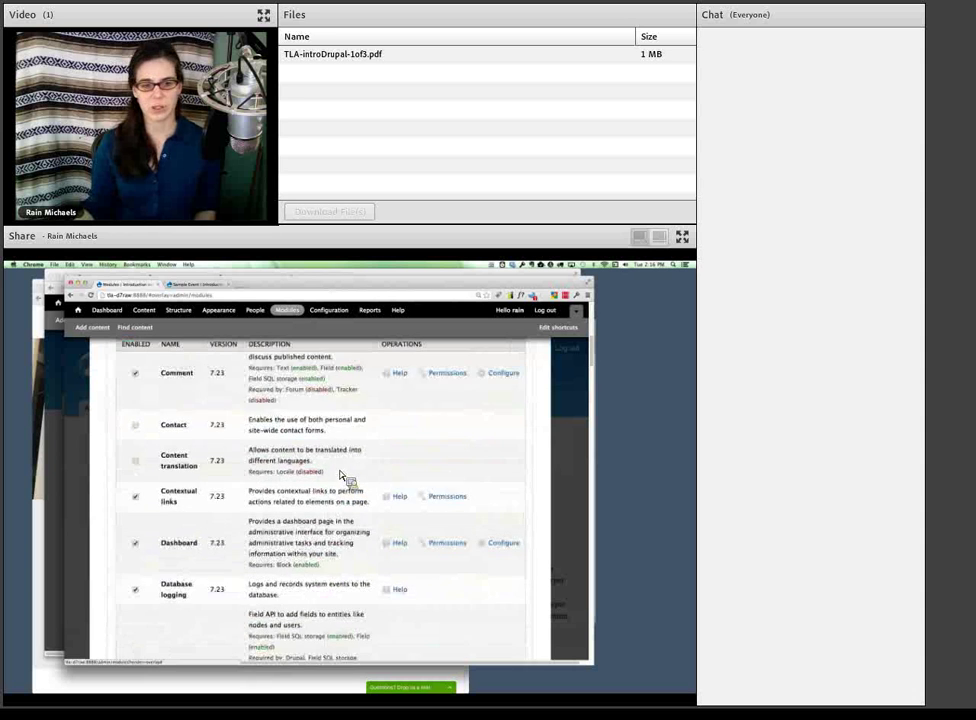
scroll(341, 477, down, 10)
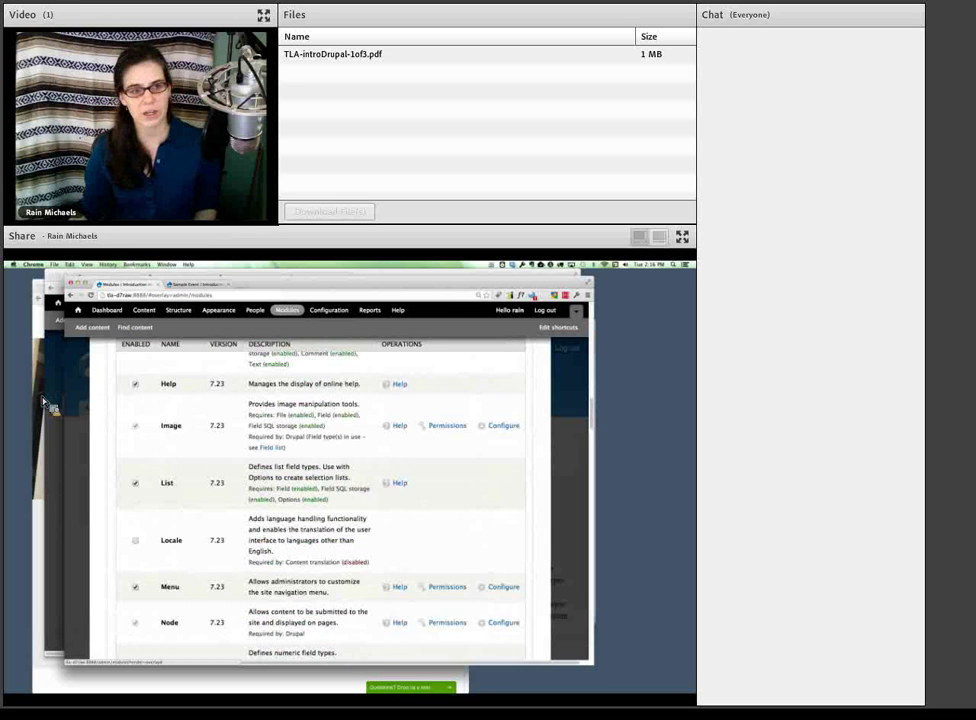
- In Path Finder, move the date module folder into sites/all/modules
click(38, 308)
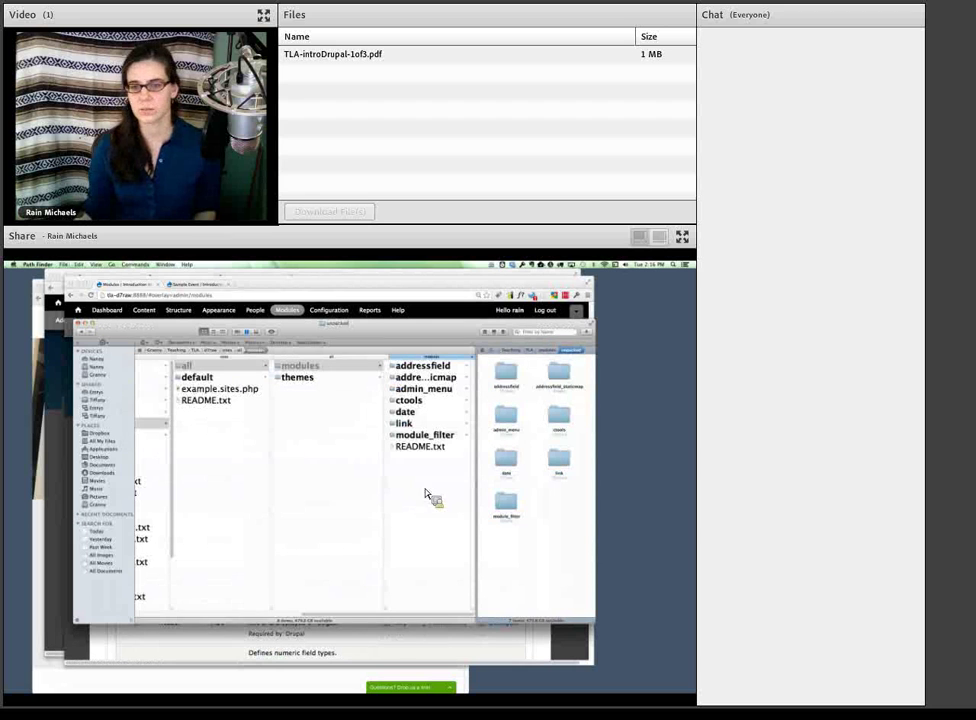
click(509, 466)
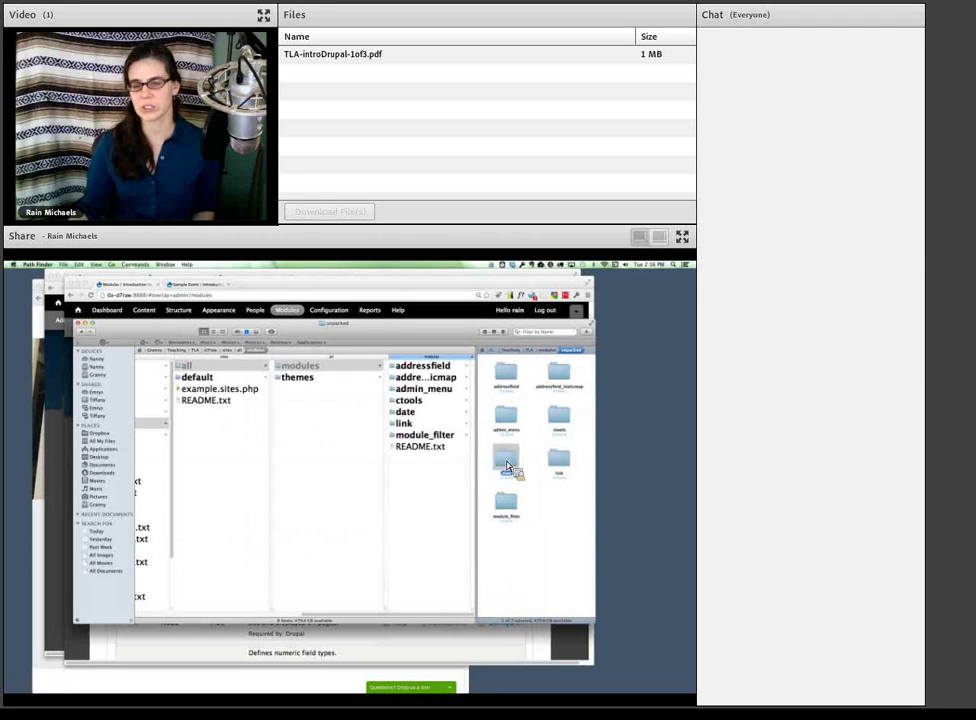
drag(495, 485, 366, 514)
- Review the saved Modules page, with contributed modules like Address Field grouped into categories
scroll(362, 511, up, 5)
scroll(362, 511, down, 10)
scroll(362, 512, down, 10)
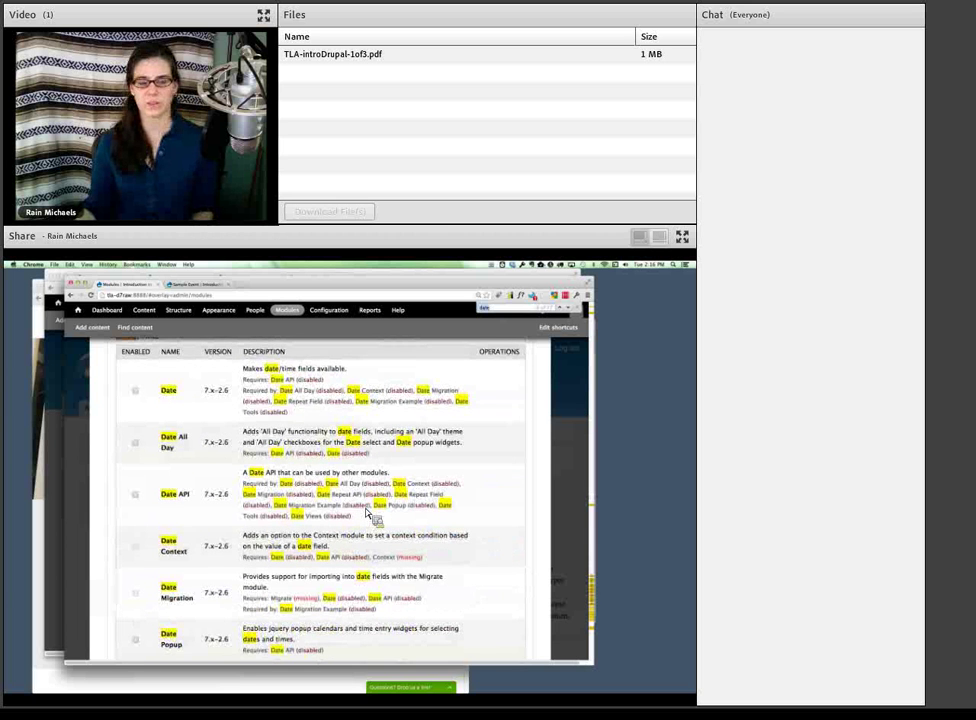
scroll(367, 514, down, 1)
scroll(367, 513, up, 5)
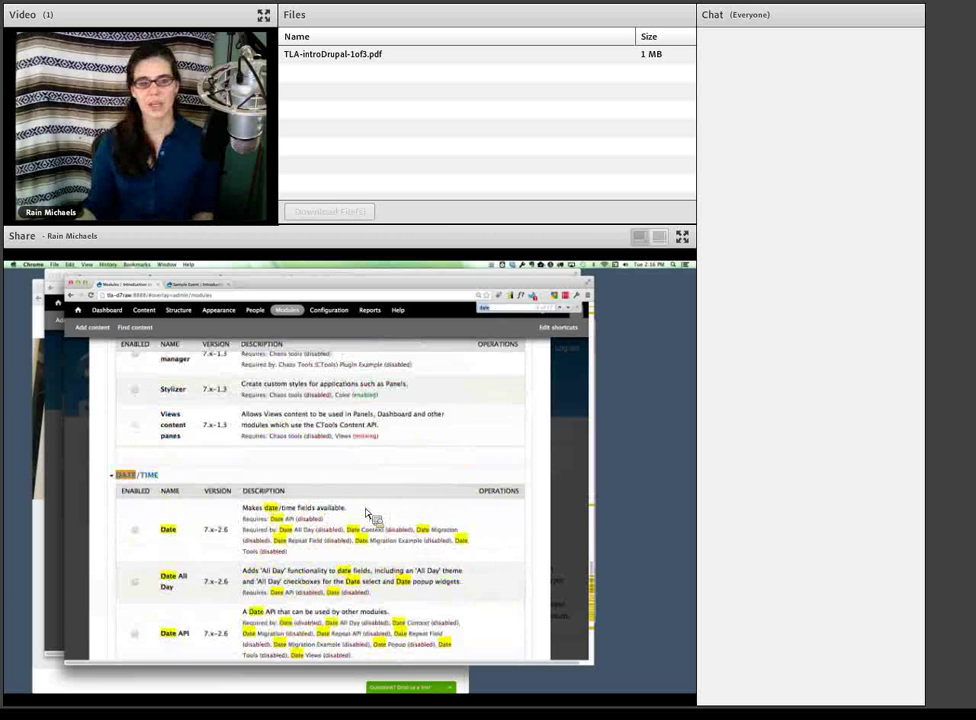
scroll(366, 514, up, 15)
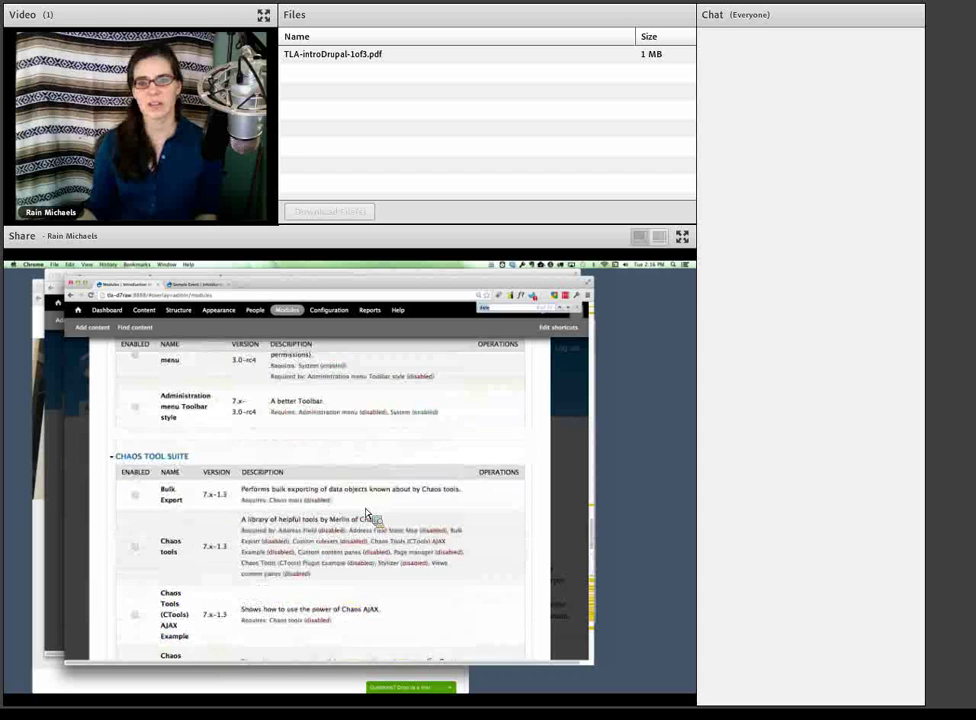
scroll(366, 514, up, 2)
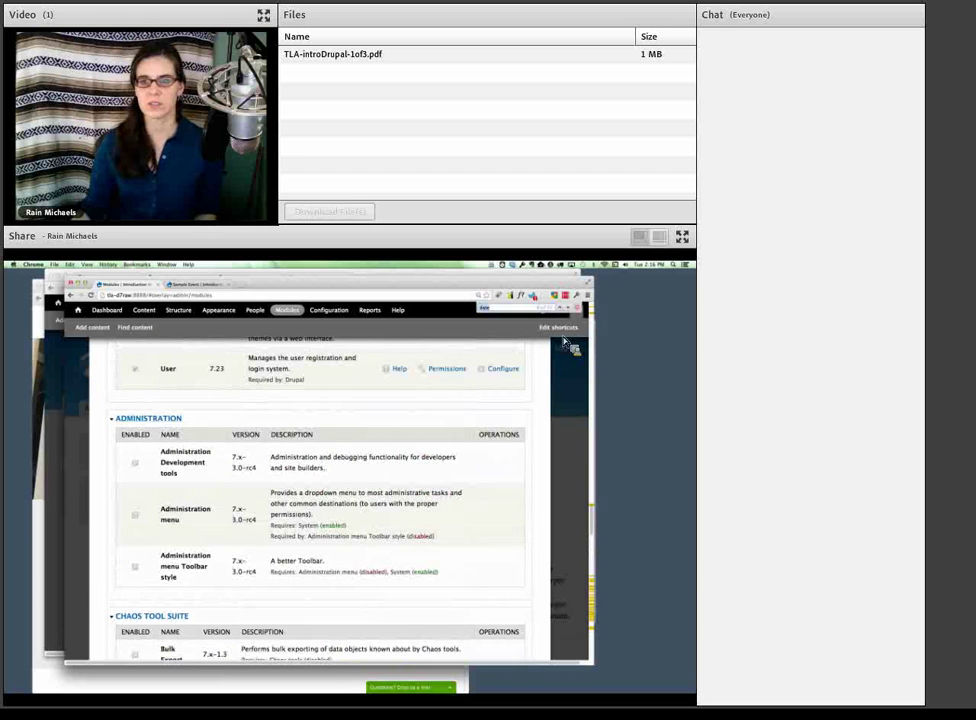
scroll(420, 460, up, 8)
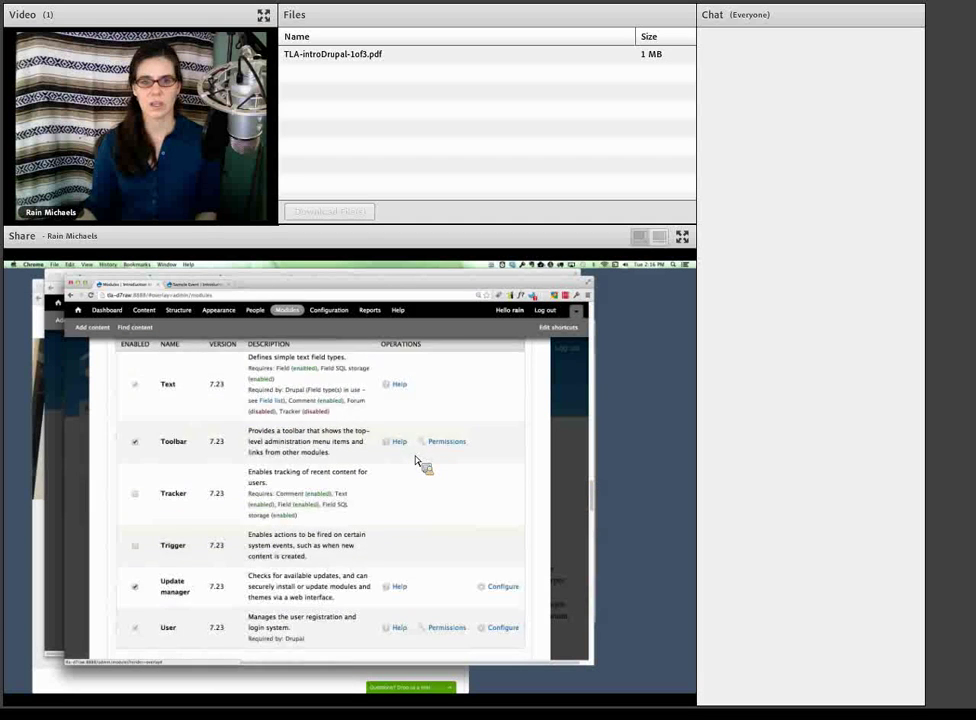
scroll(418, 462, up, 8)
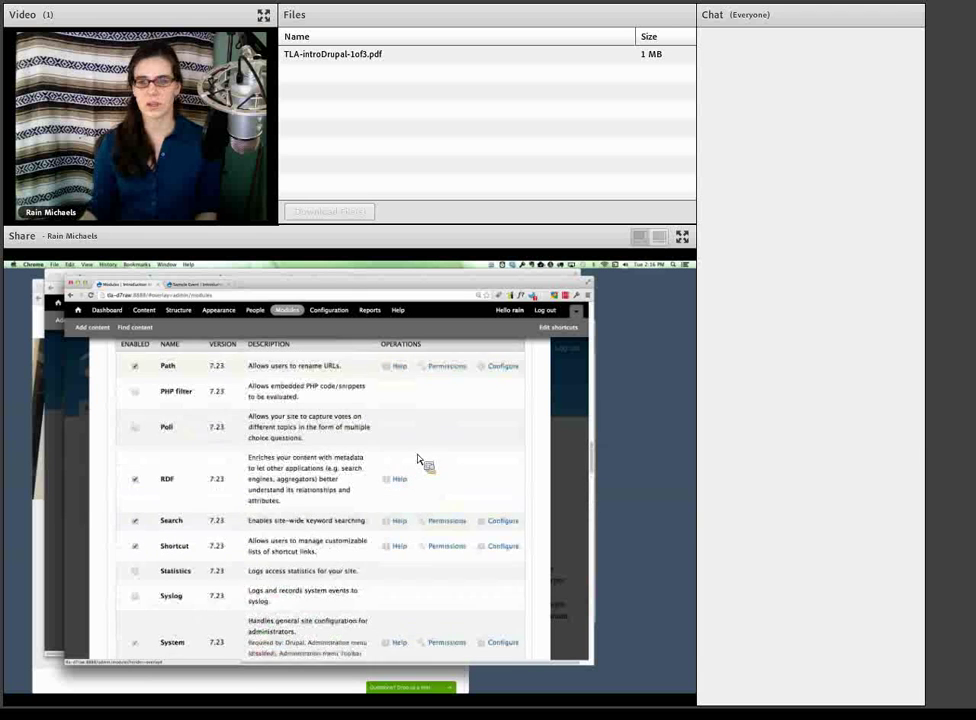
scroll(590, 462, up, 10)
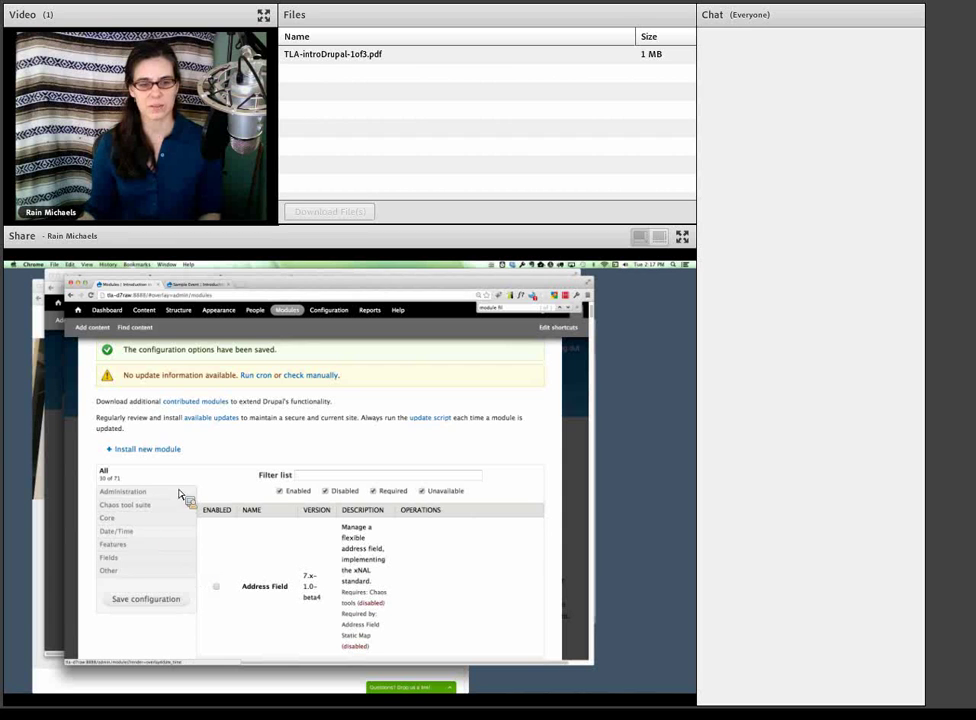
- Filter the module list to Date/Time and note that Date requires Date API
click(129, 540)
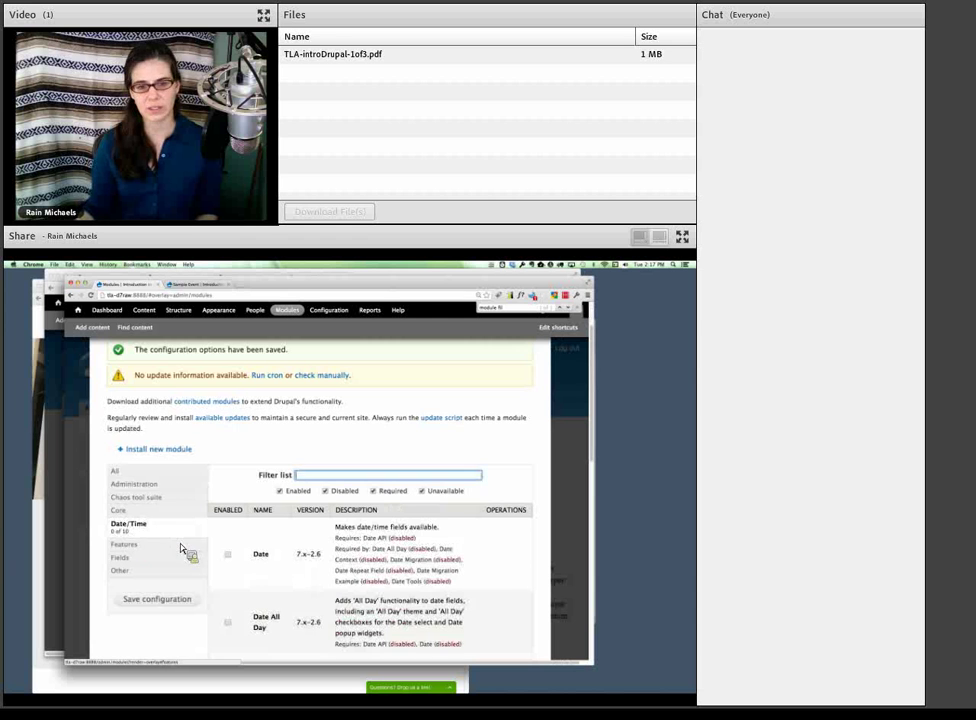
scroll(262, 598, down, 3)
scroll(263, 595, down, 5)
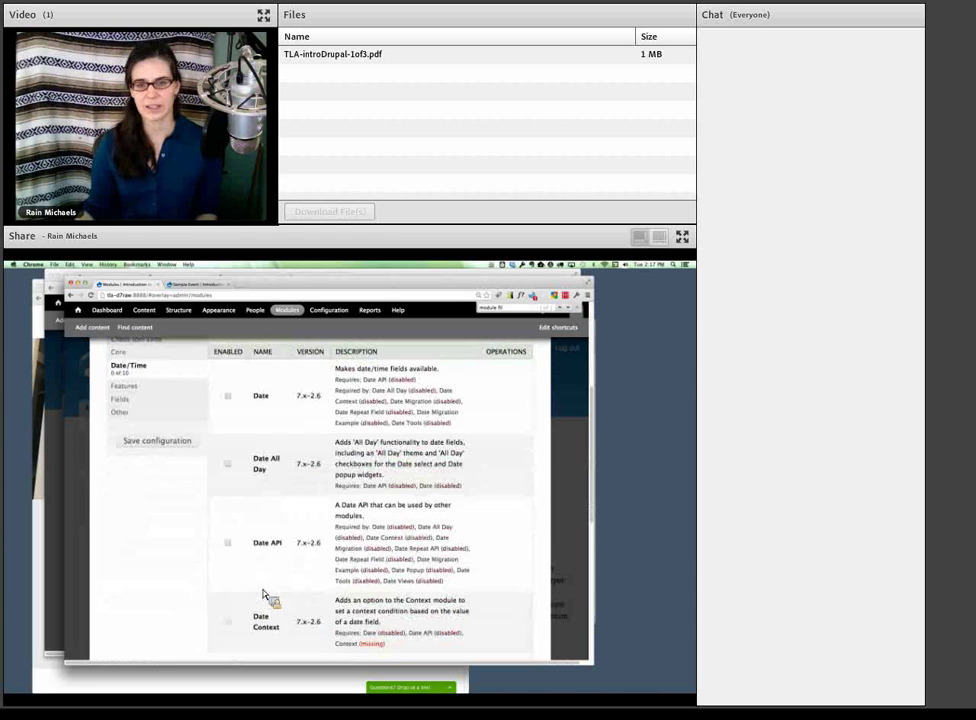
scroll(263, 595, up, 5)
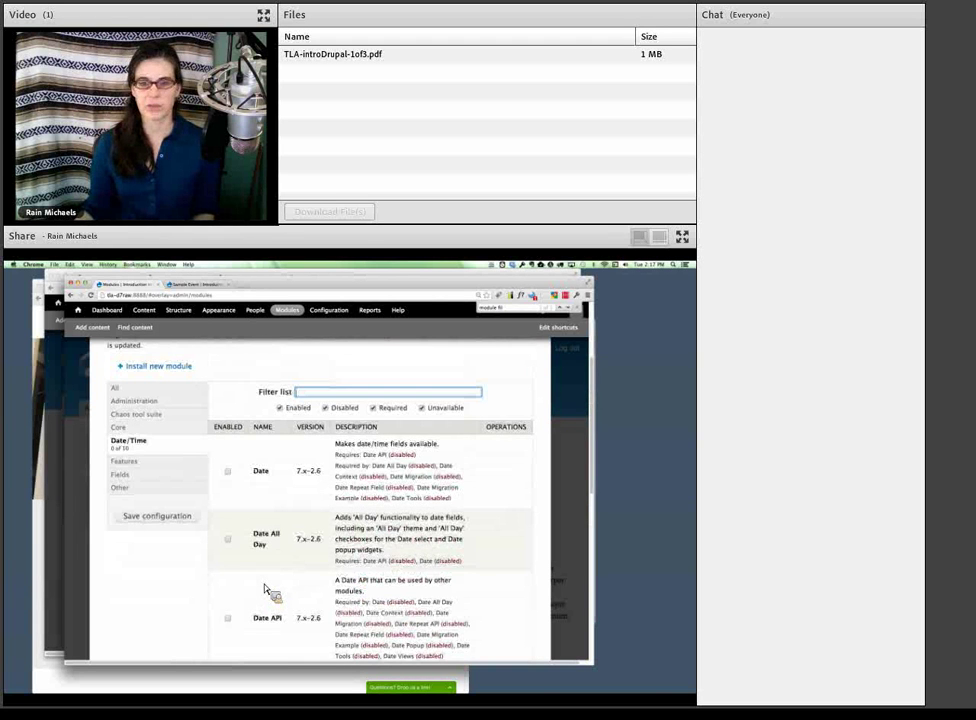
scroll(265, 590, down, 1)
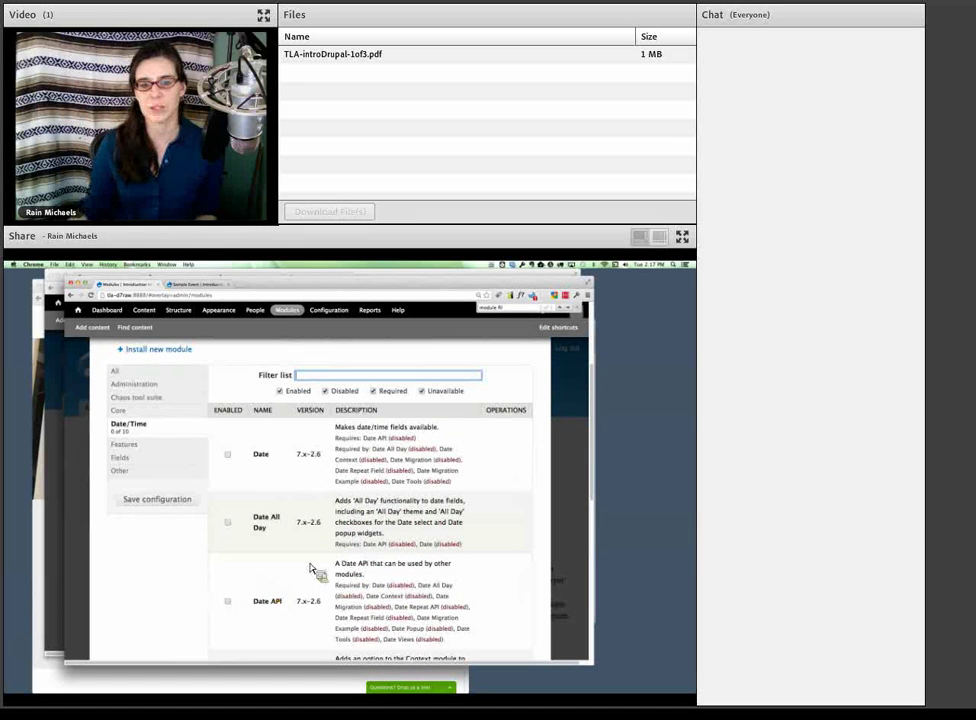
double_click(262, 454)
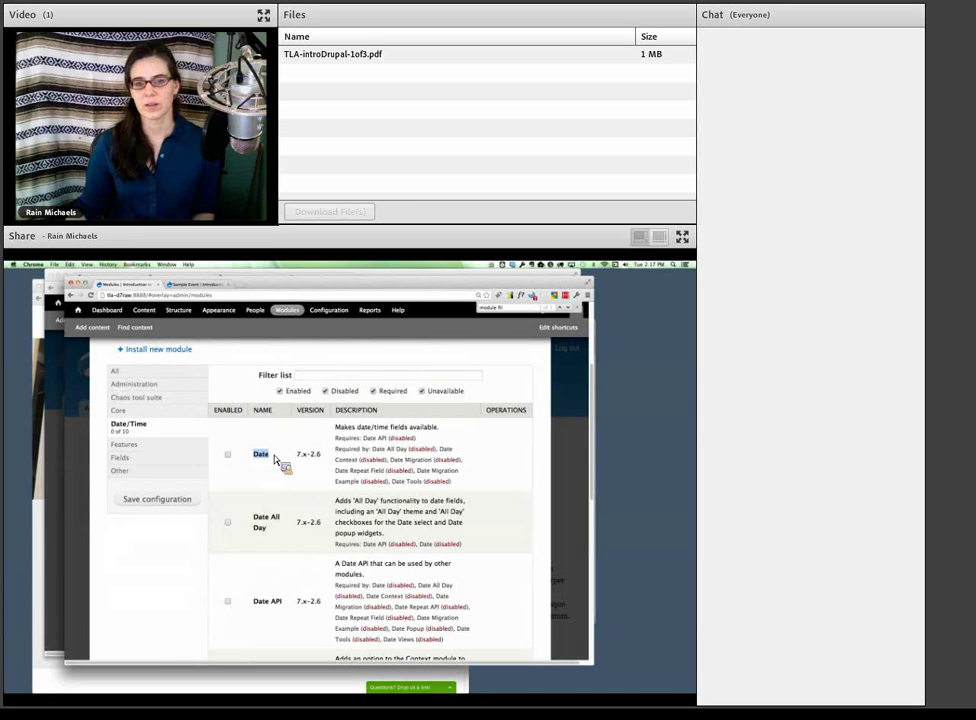
drag(336, 438, 393, 447)
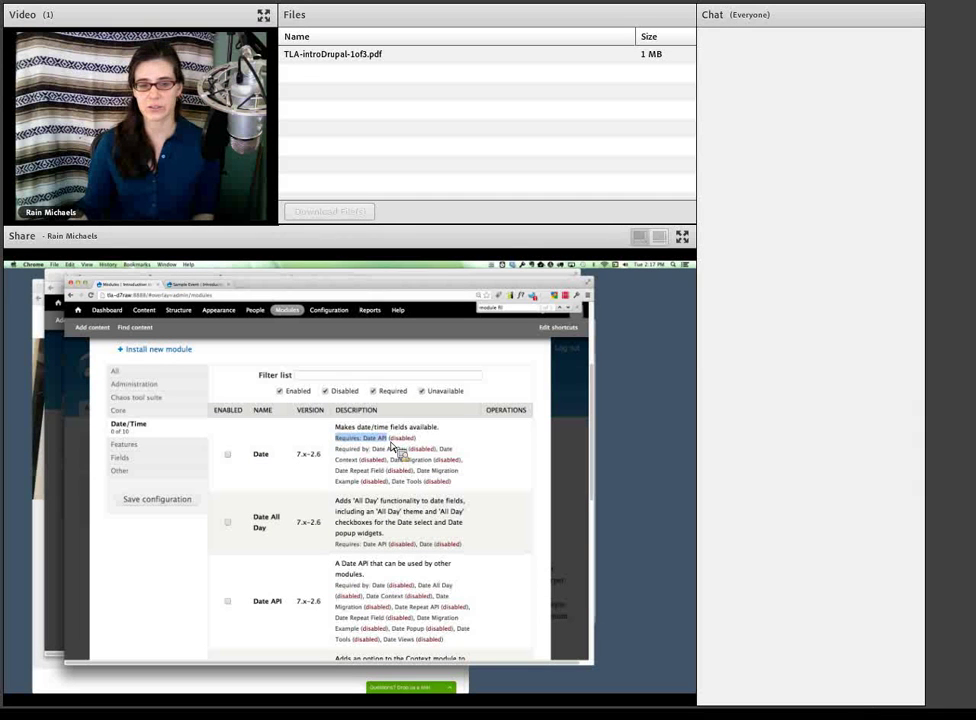
- Enable Date API and Date, noting Date Views needs Views, and save the configuration
click(228, 601)
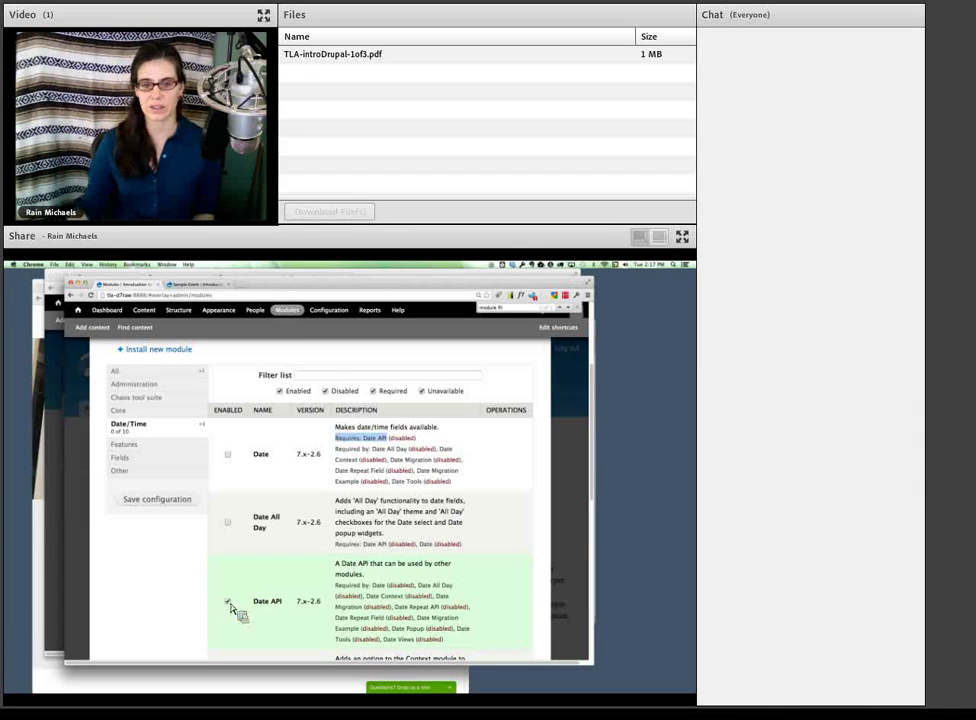
click(228, 455)
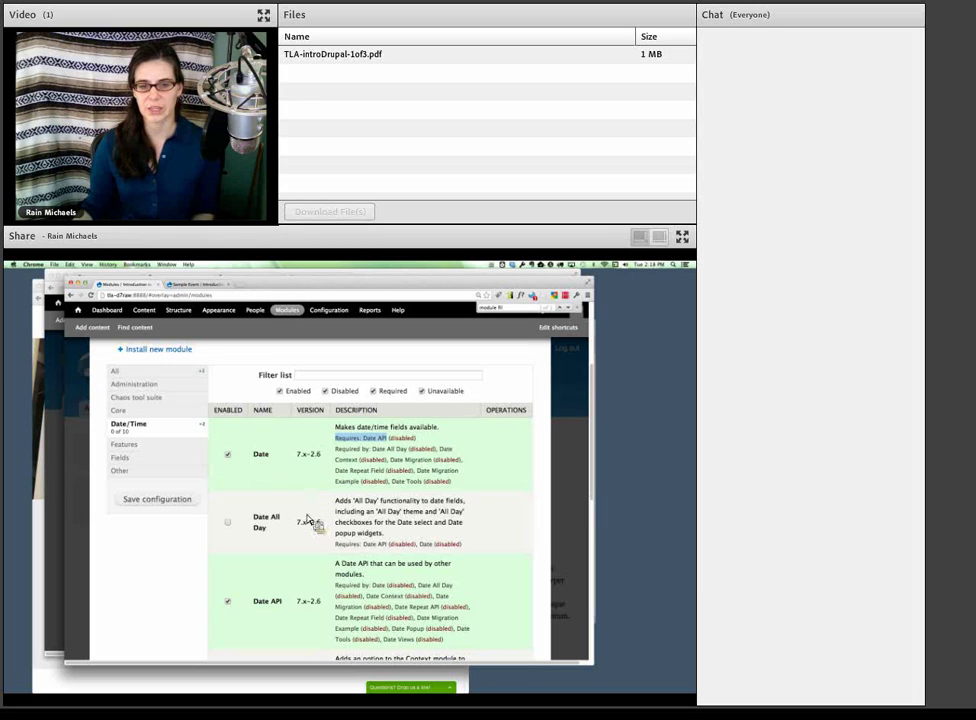
scroll(305, 530, down, 5)
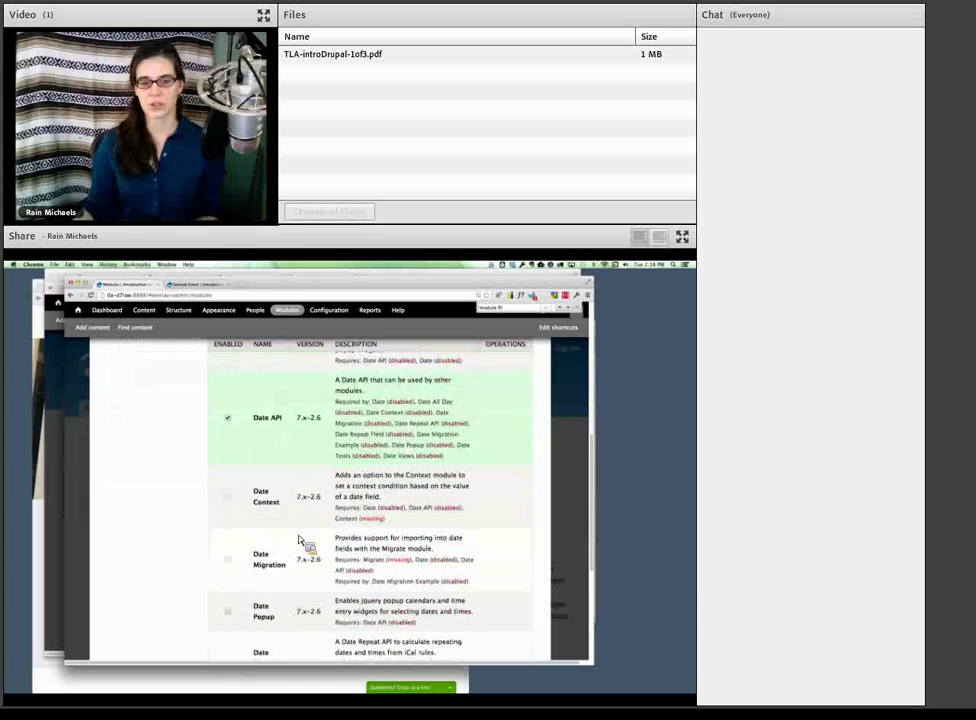
scroll(300, 541, down, 3)
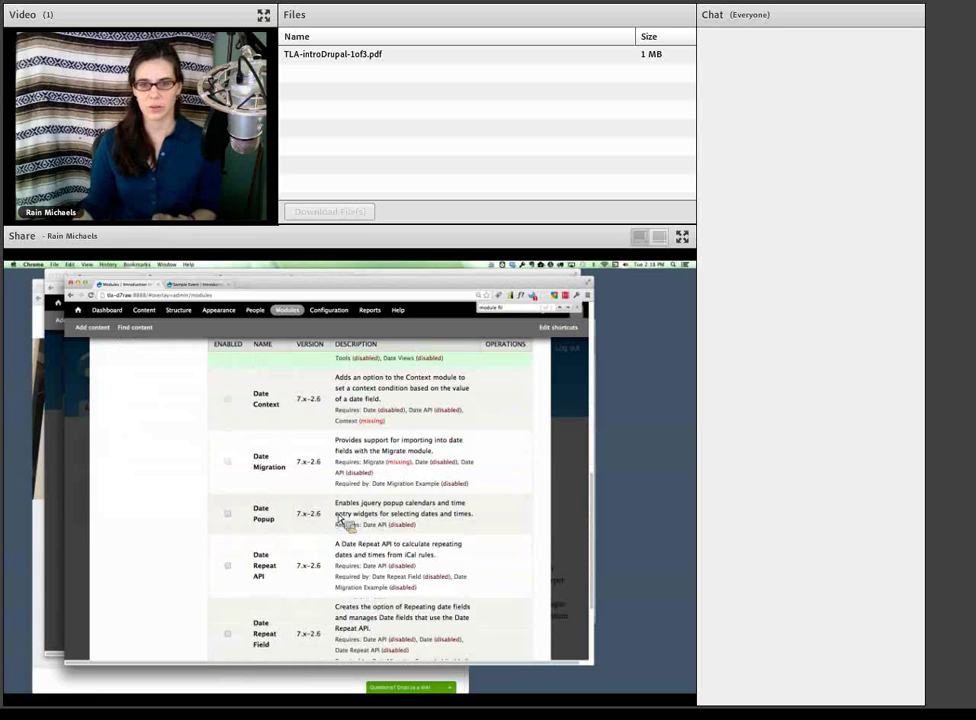
scroll(336, 520, down, 3)
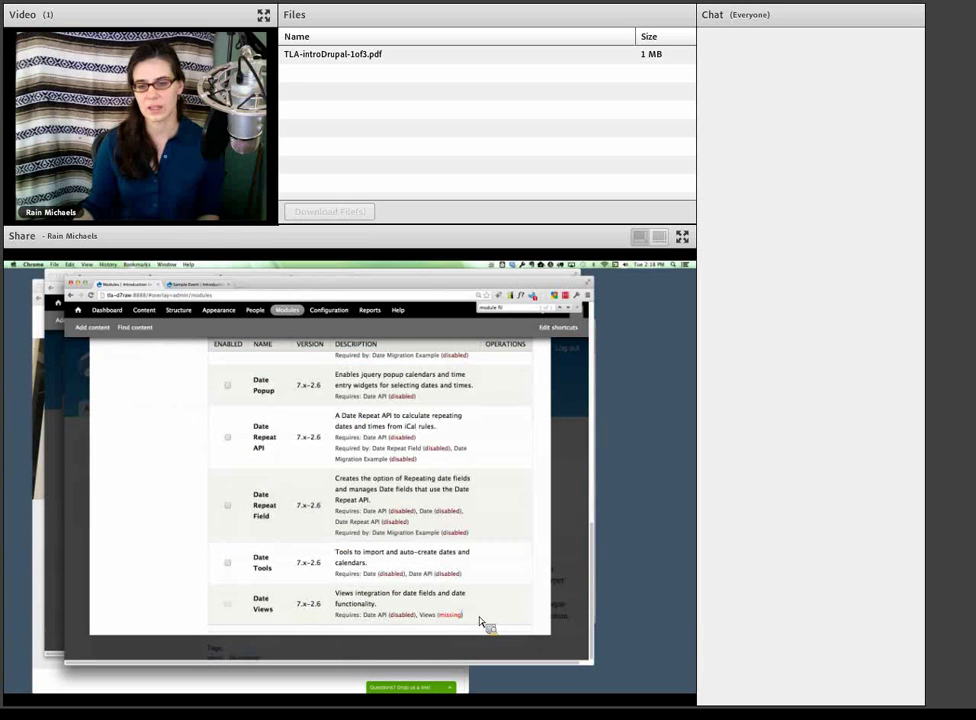
drag(464, 616, 424, 618)
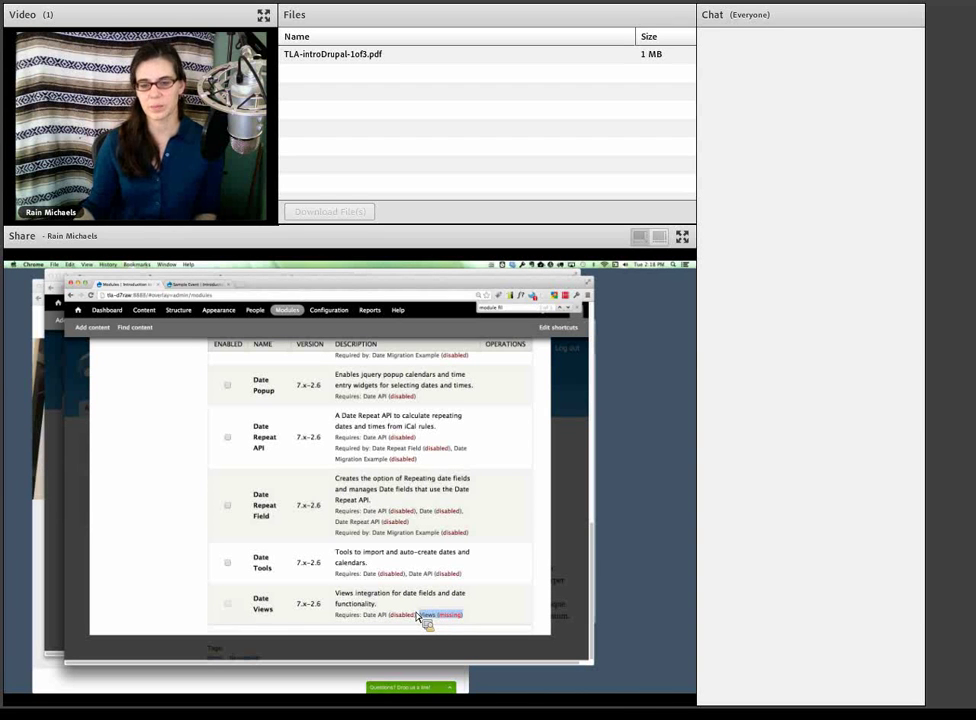
scroll(420, 617, up, 5)
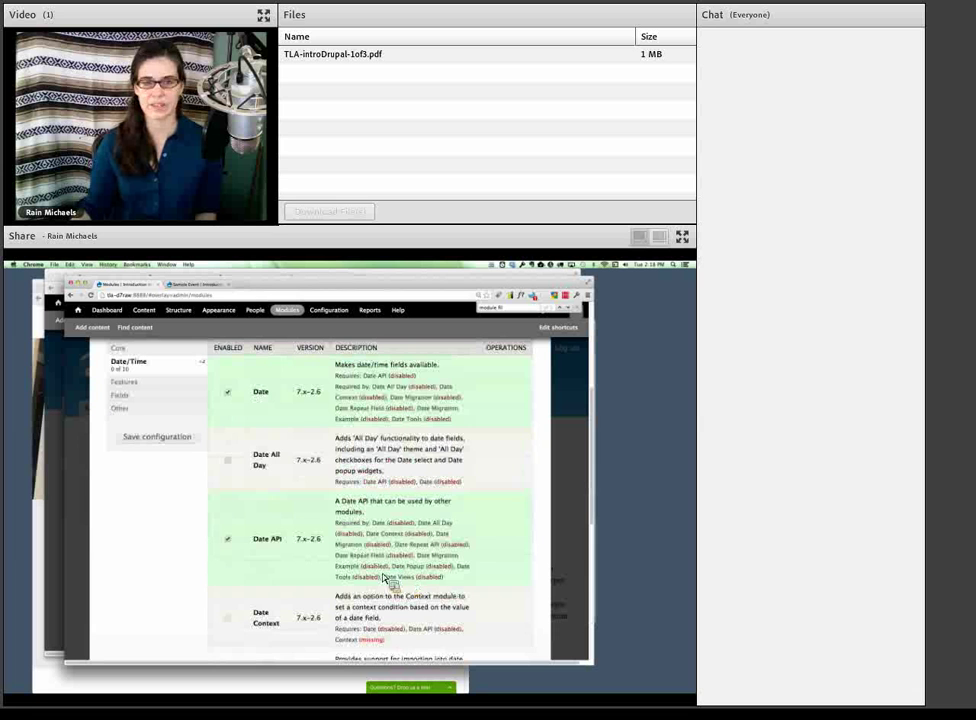
click(175, 442)
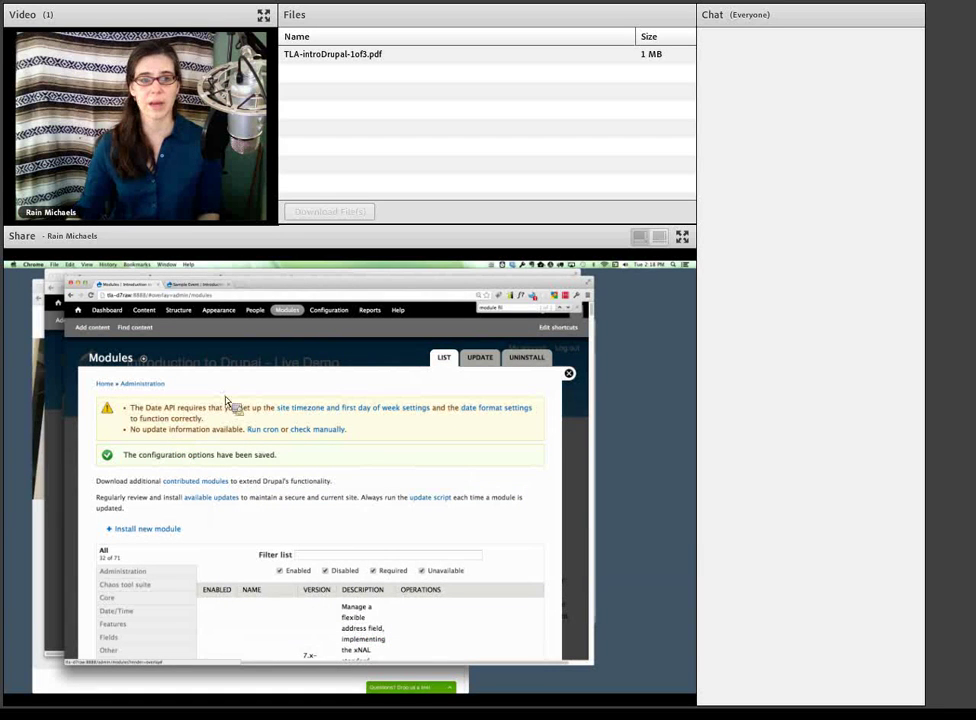
- On Event's Manage fields, add a Date field with a Select list widget labelled 'Event Date'
click(179, 311)
click(152, 435)
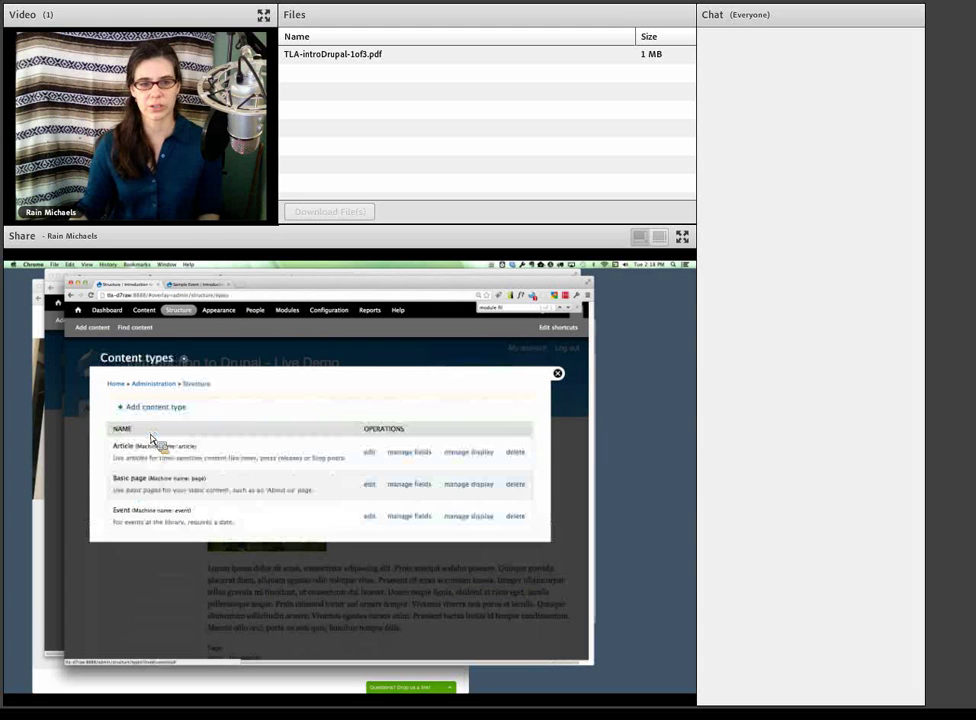
click(408, 518)
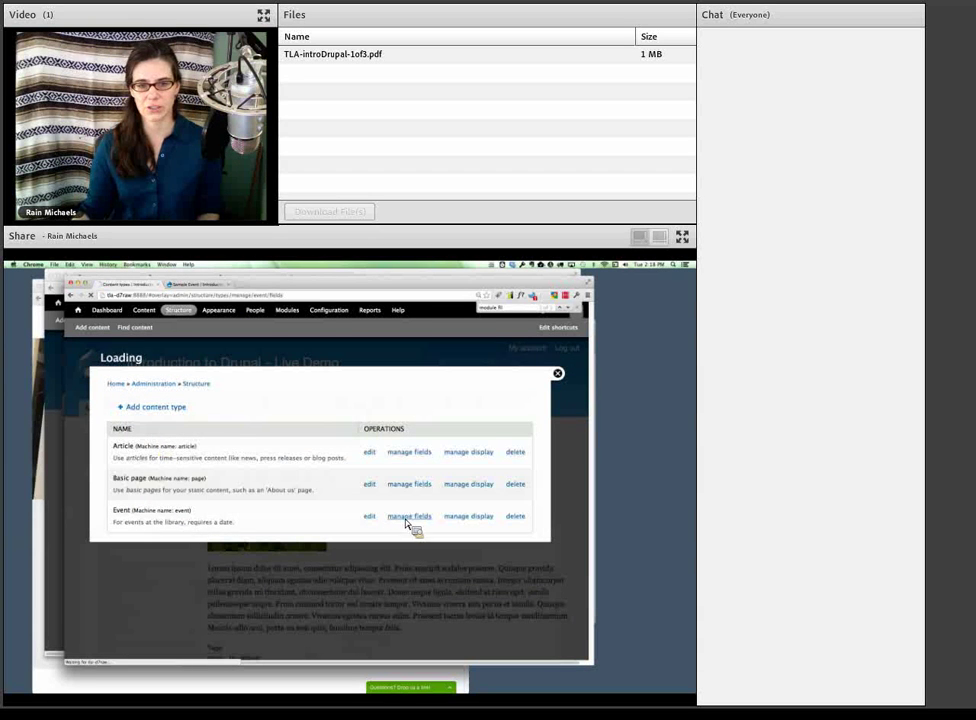
click(305, 544)
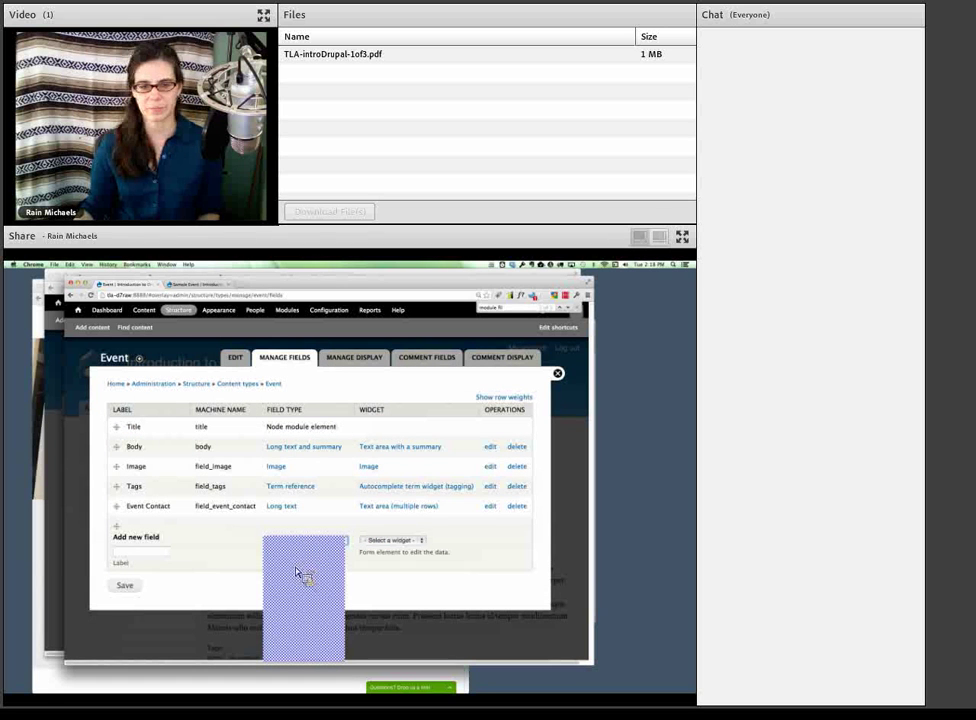
click(299, 566)
click(385, 541)
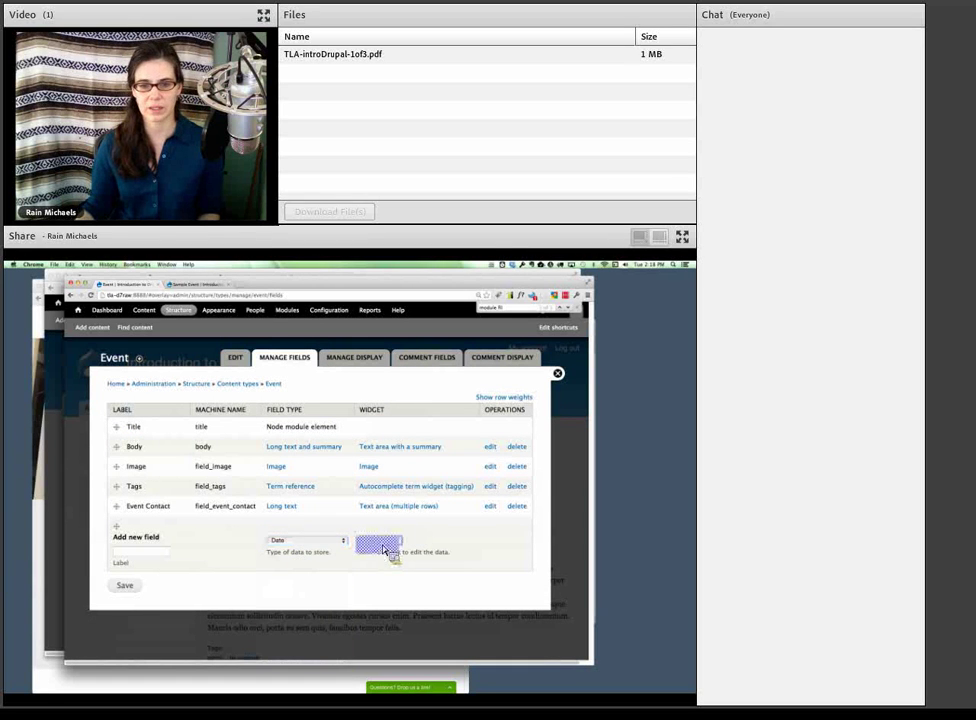
click(388, 552)
click(155, 552)
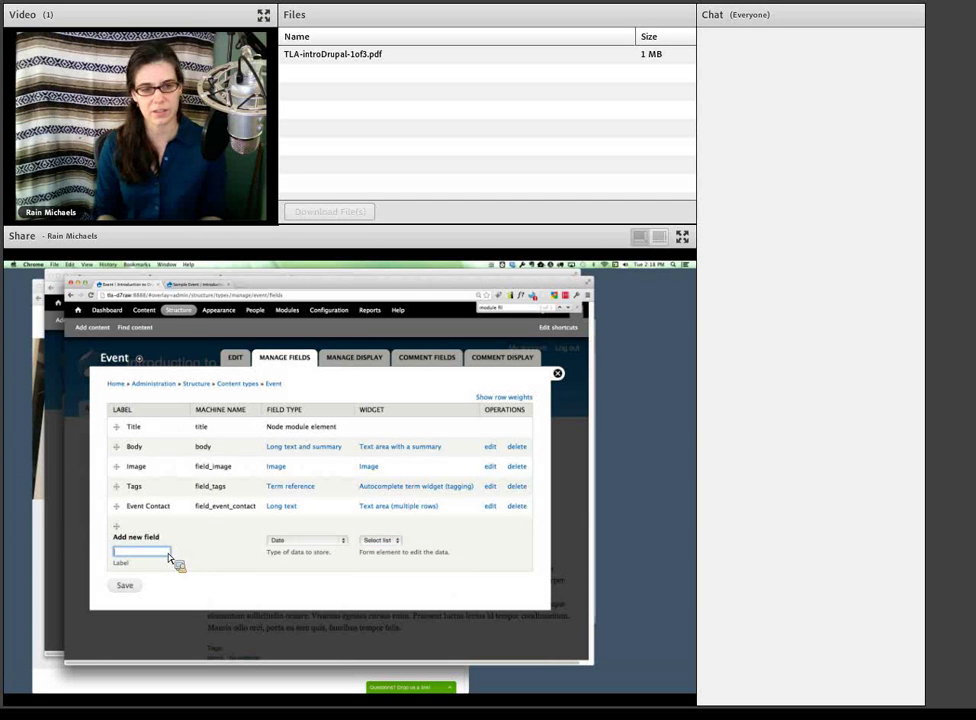
text(Event Date)
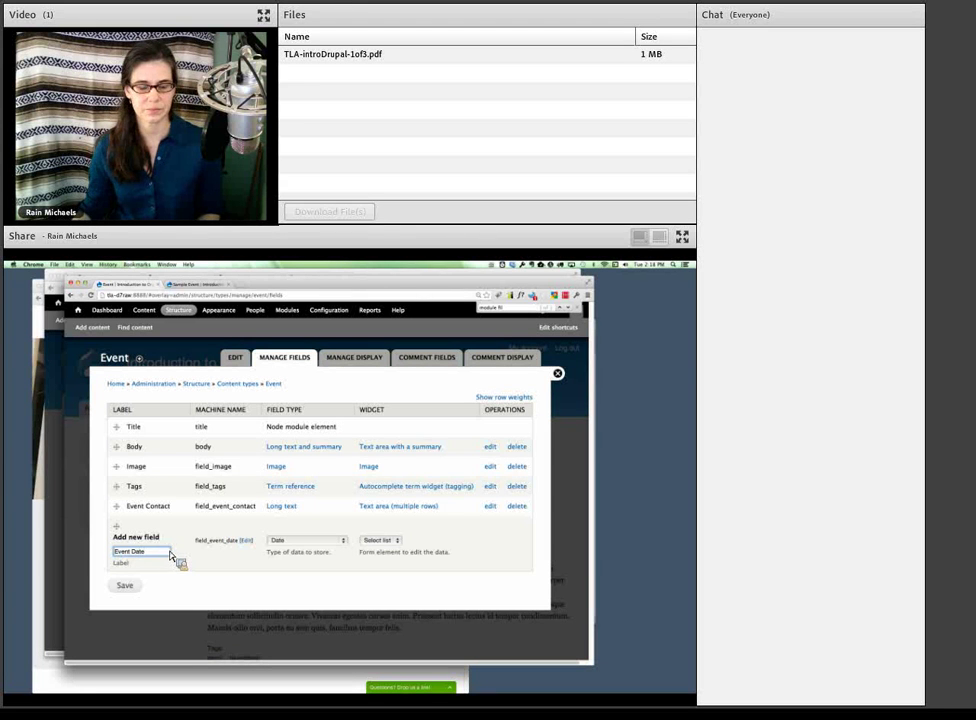
- Save Event Date to collect an end date using the site's time zone, then save its settings
click(125, 585)
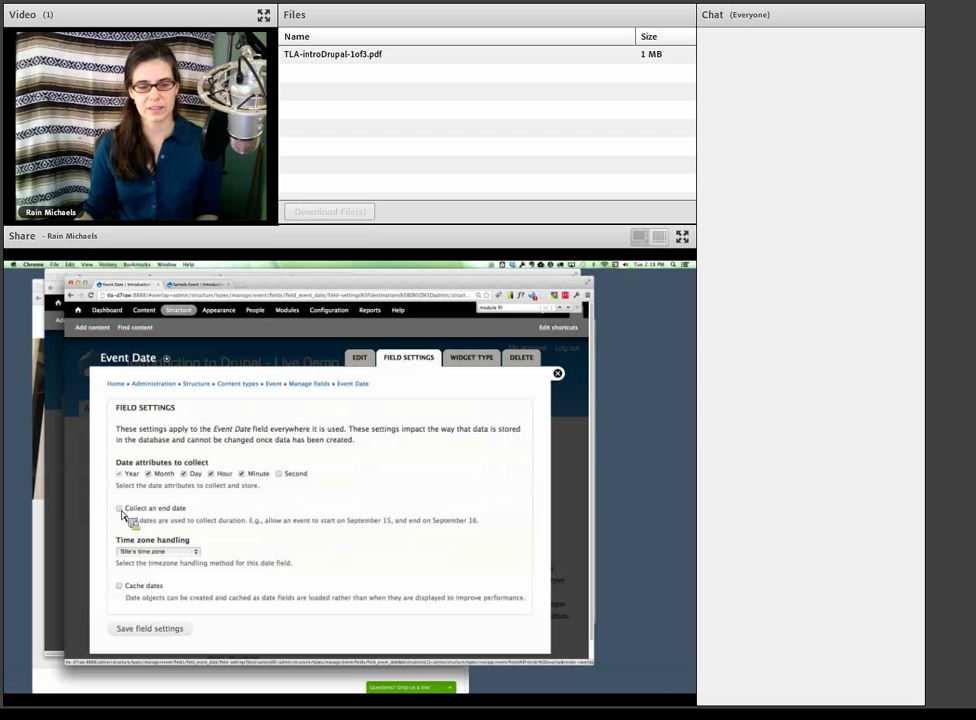
click(120, 508)
click(178, 570)
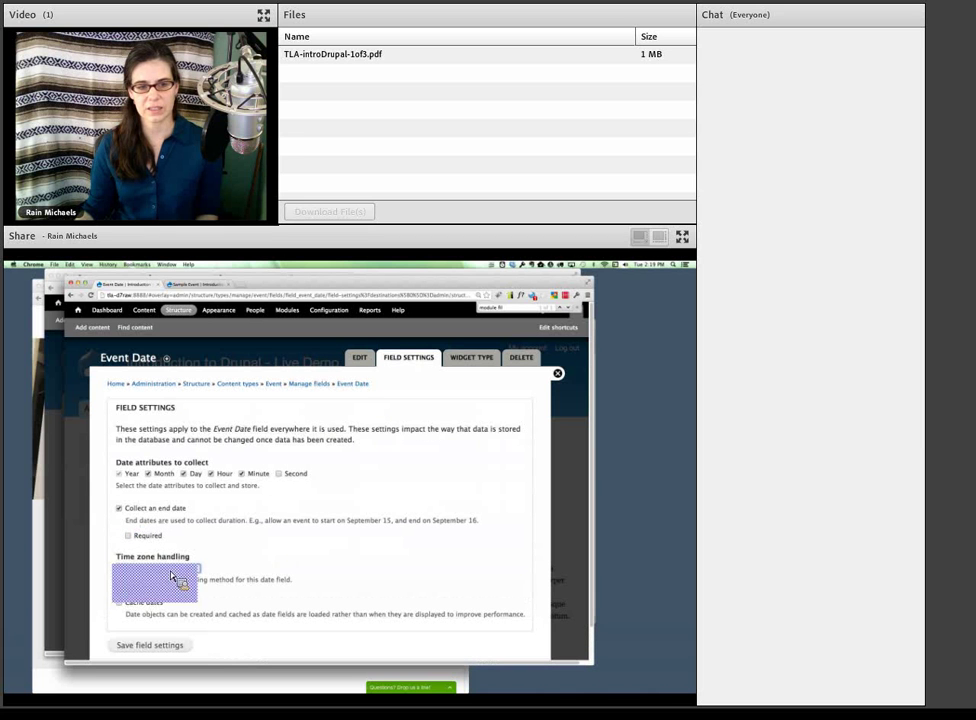
click(180, 575)
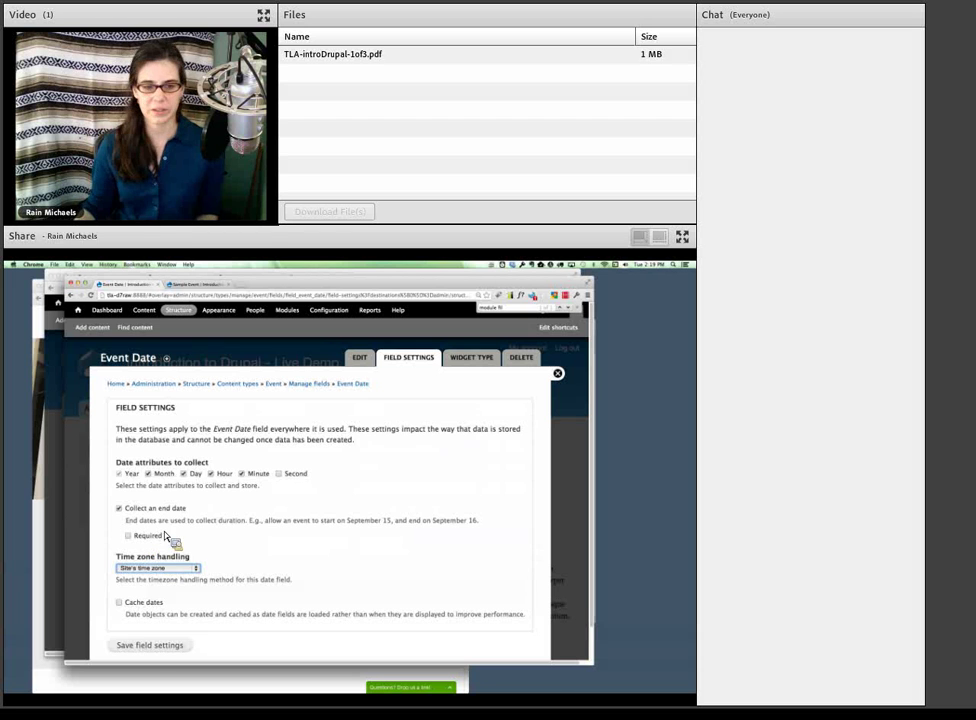
click(146, 647)
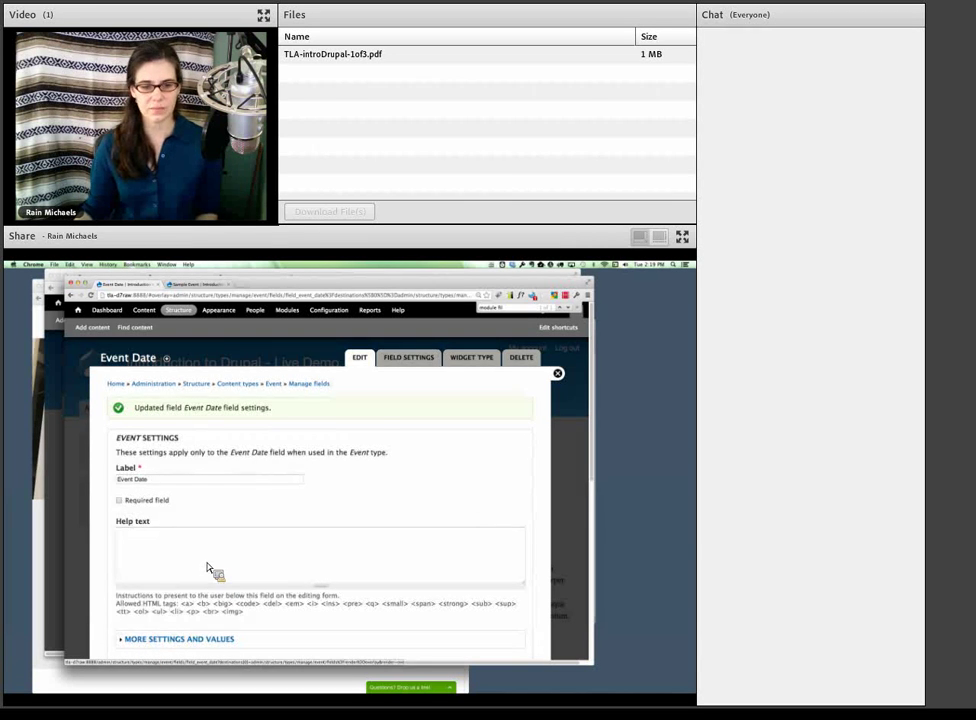
scroll(213, 575, down, 3)
scroll(211, 595, down, 10)
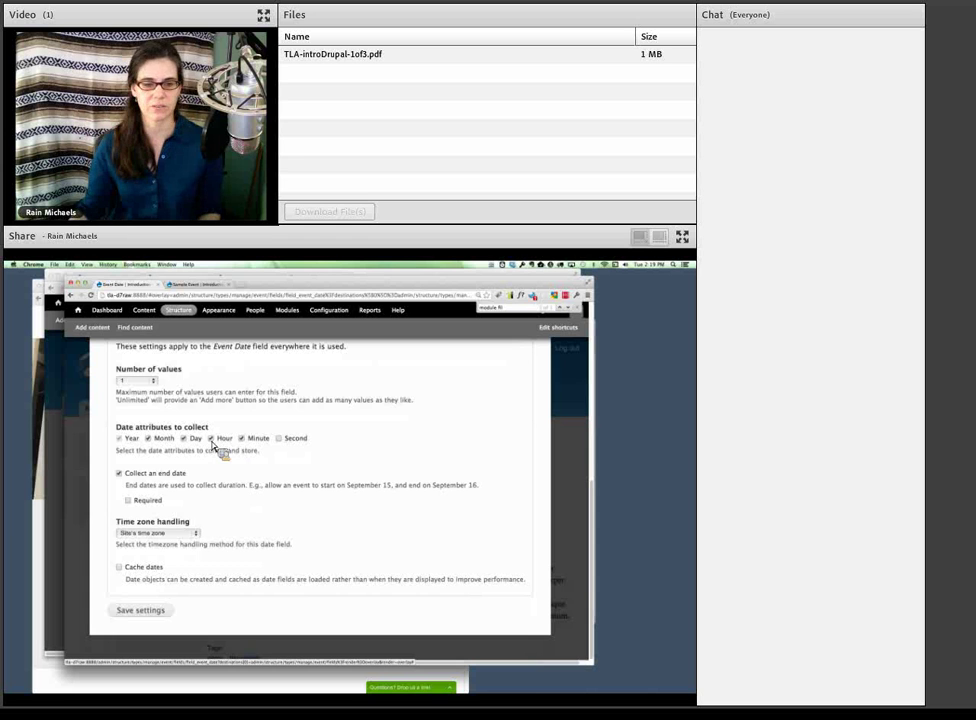
click(148, 611)
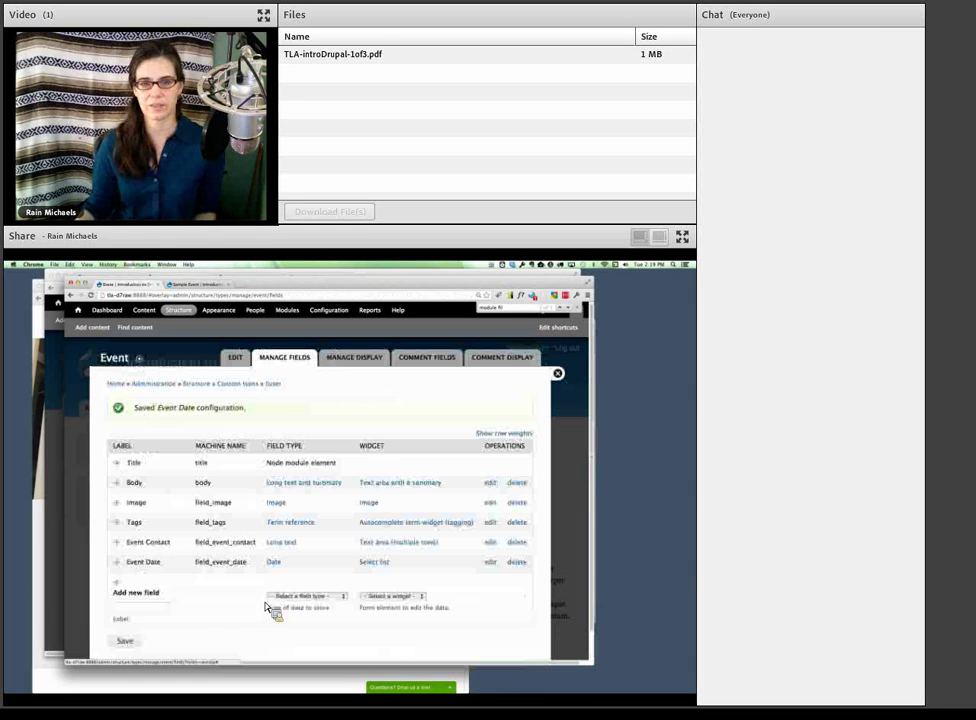
- Close field management and open the Sample Event's edit form
click(558, 375)
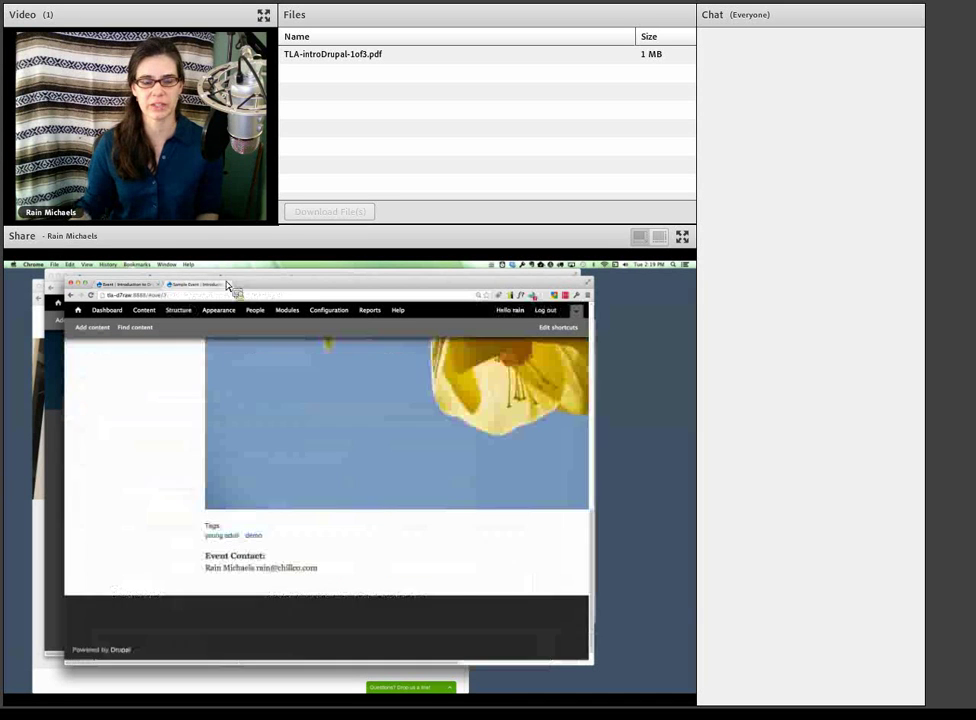
scroll(228, 378, up, 3)
scroll(228, 378, up, 5)
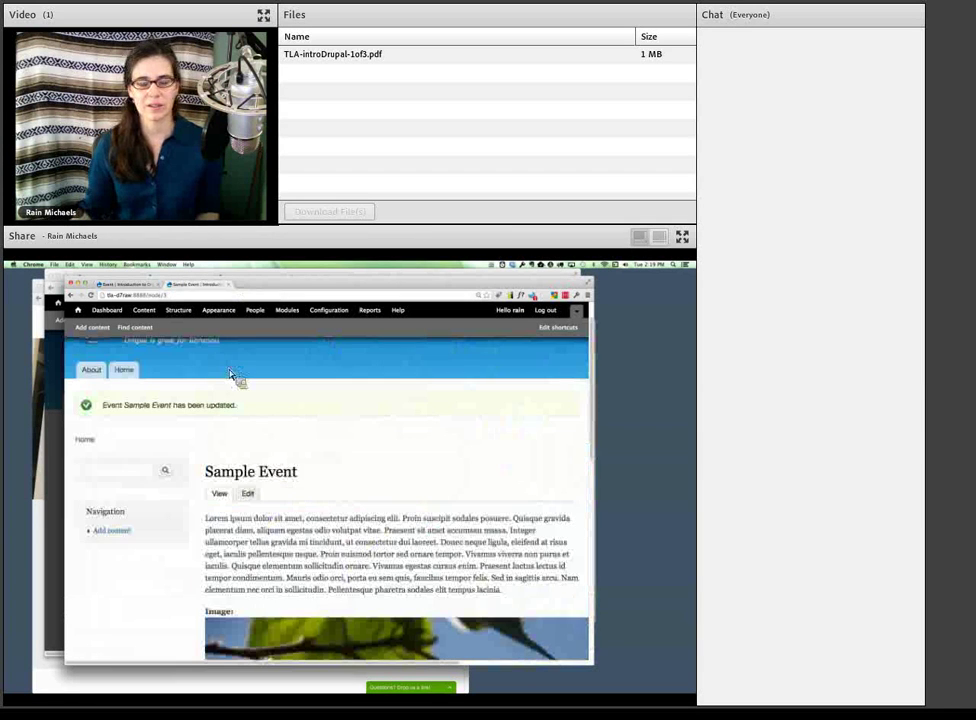
click(248, 494)
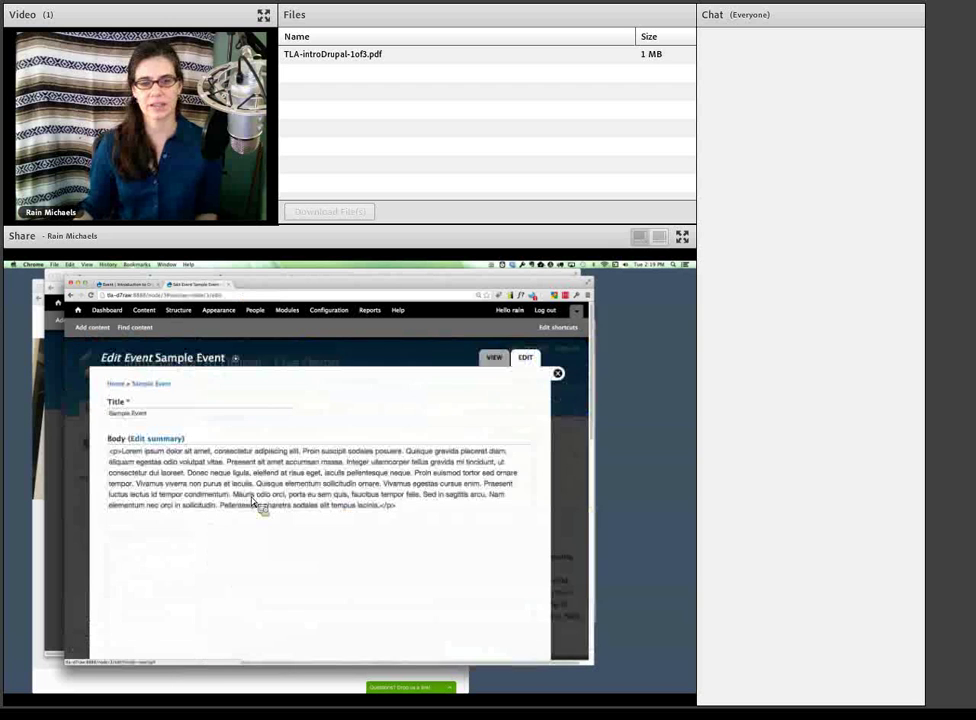
scroll(252, 502, down, 5)
scroll(252, 502, down, 8)
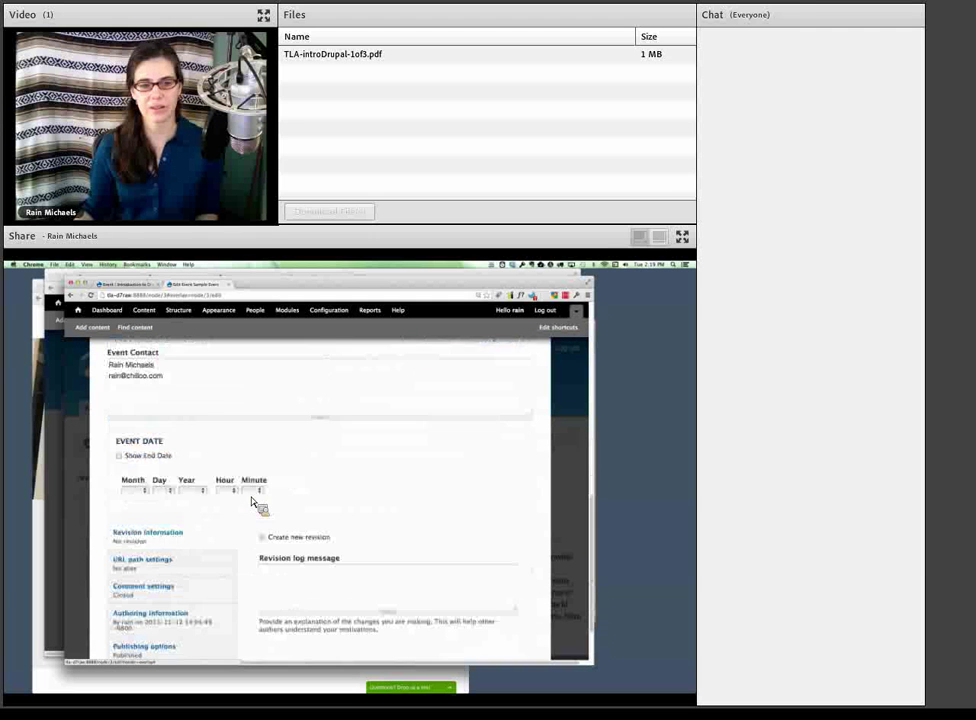
- Set Event Date to Nov 13 2013, 10:00 and save the event
click(133, 490)
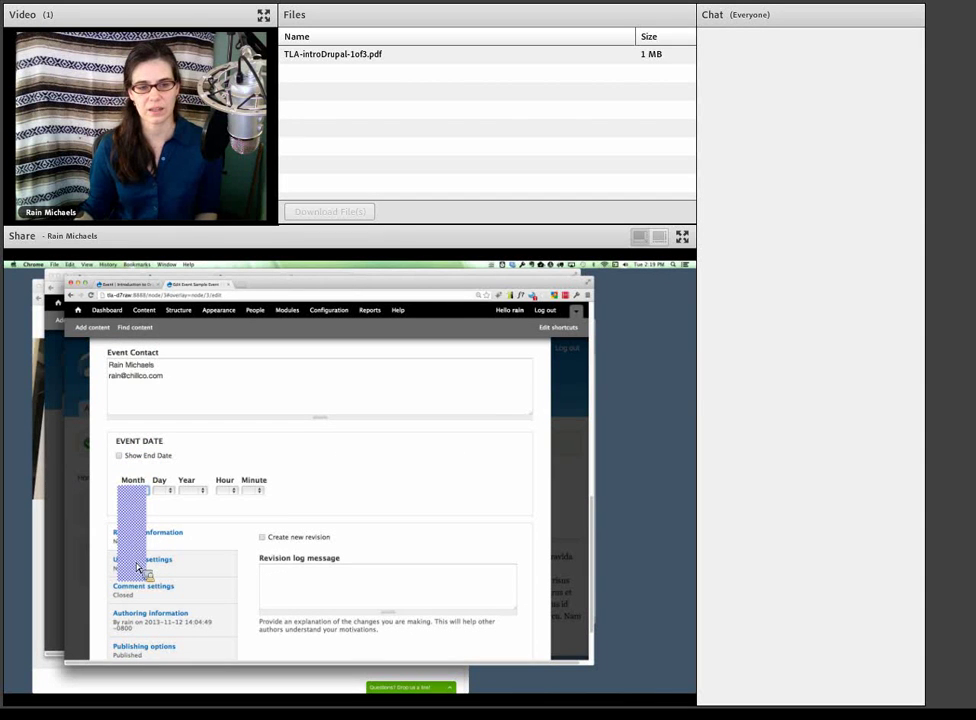
click(139, 574)
click(164, 491)
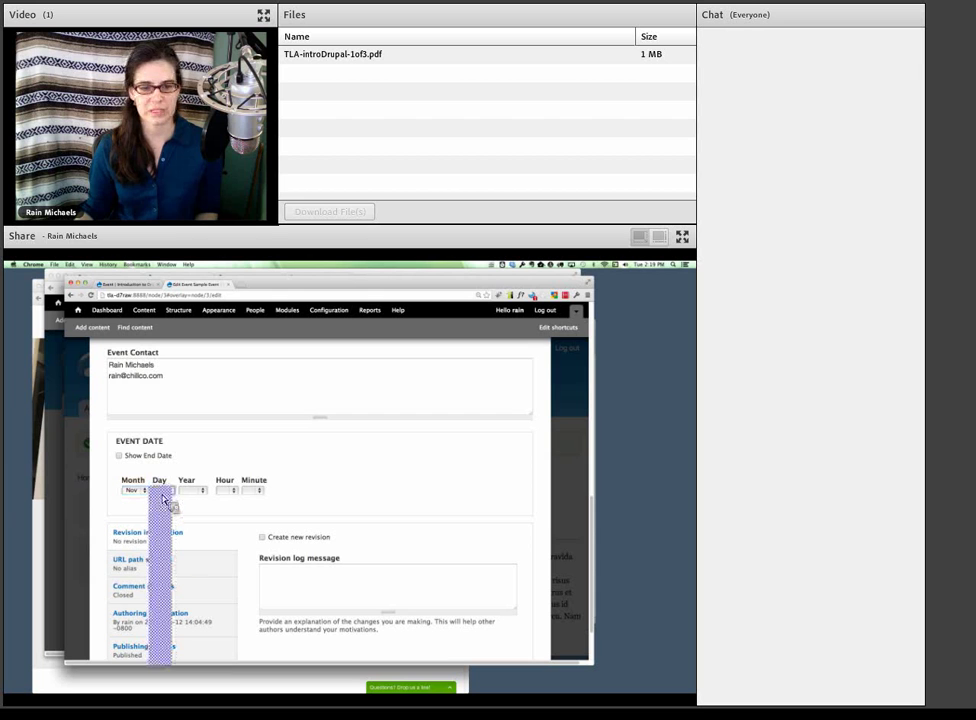
click(173, 592)
click(195, 500)
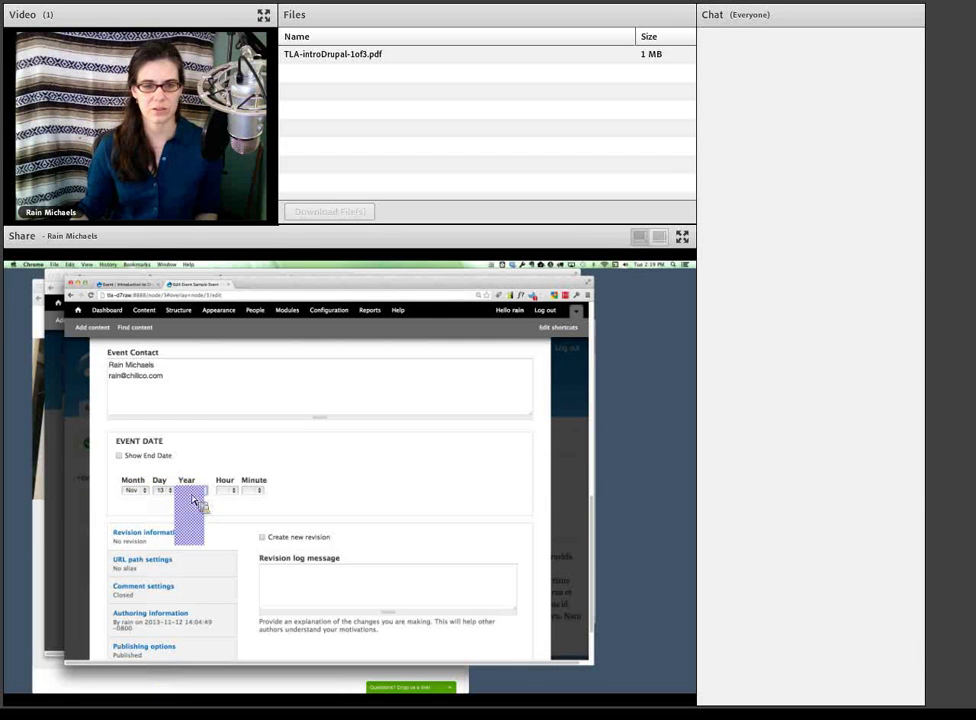
click(206, 527)
click(222, 495)
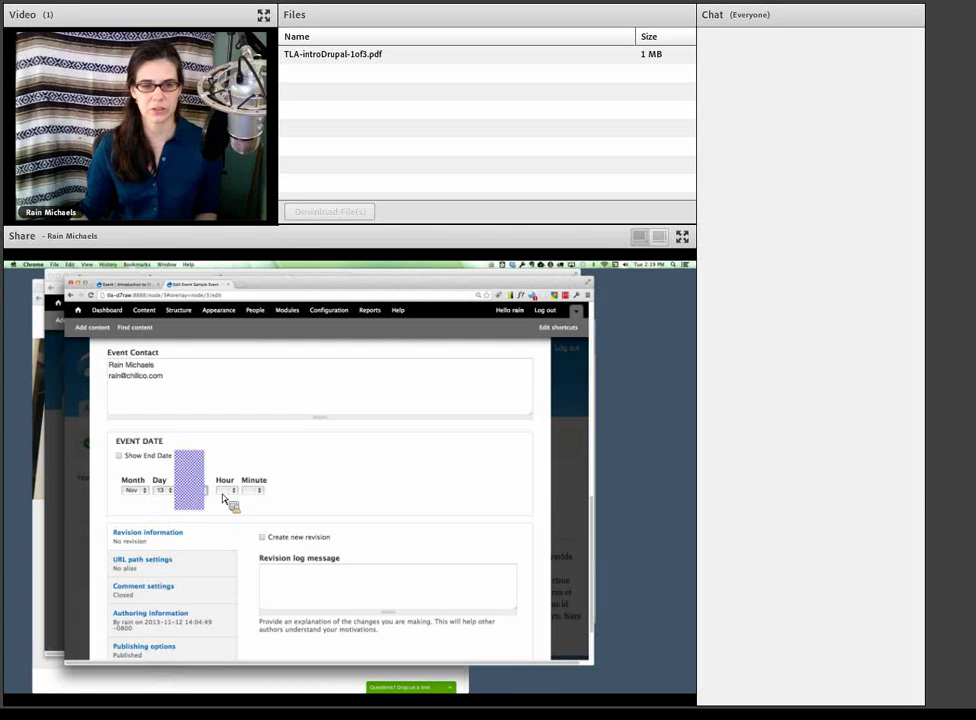
click(203, 493)
click(231, 491)
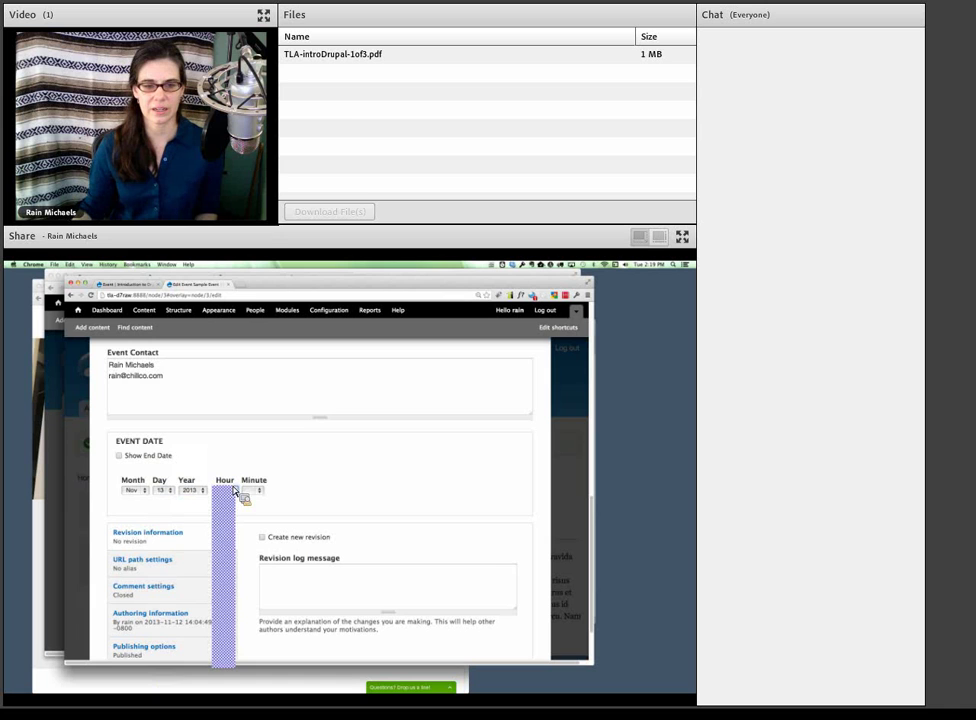
click(228, 578)
click(252, 490)
click(255, 505)
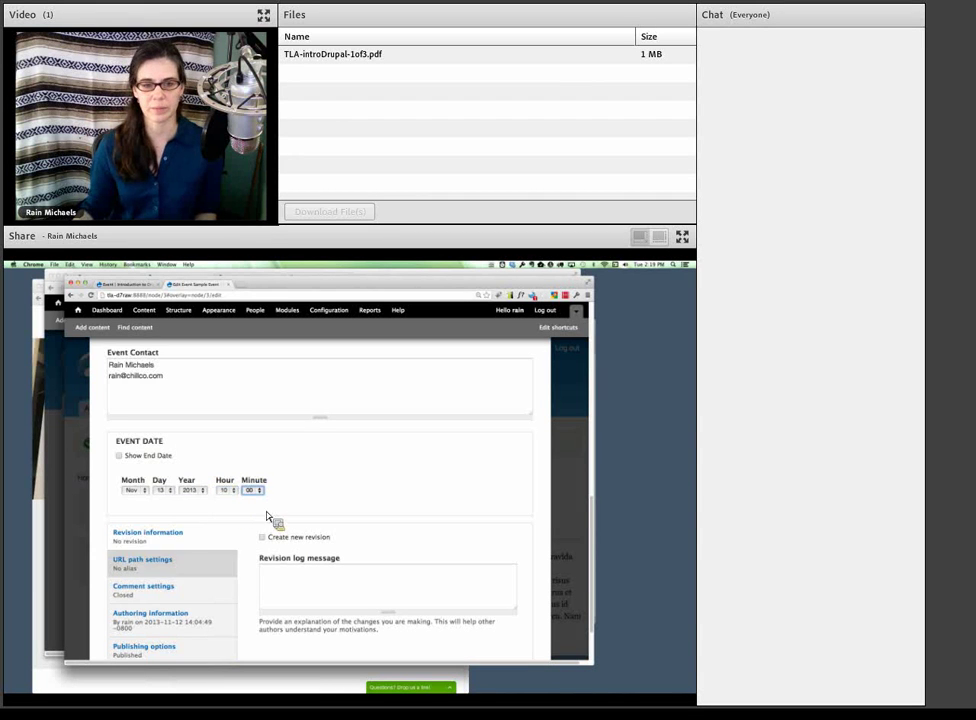
scroll(212, 606, down, 3)
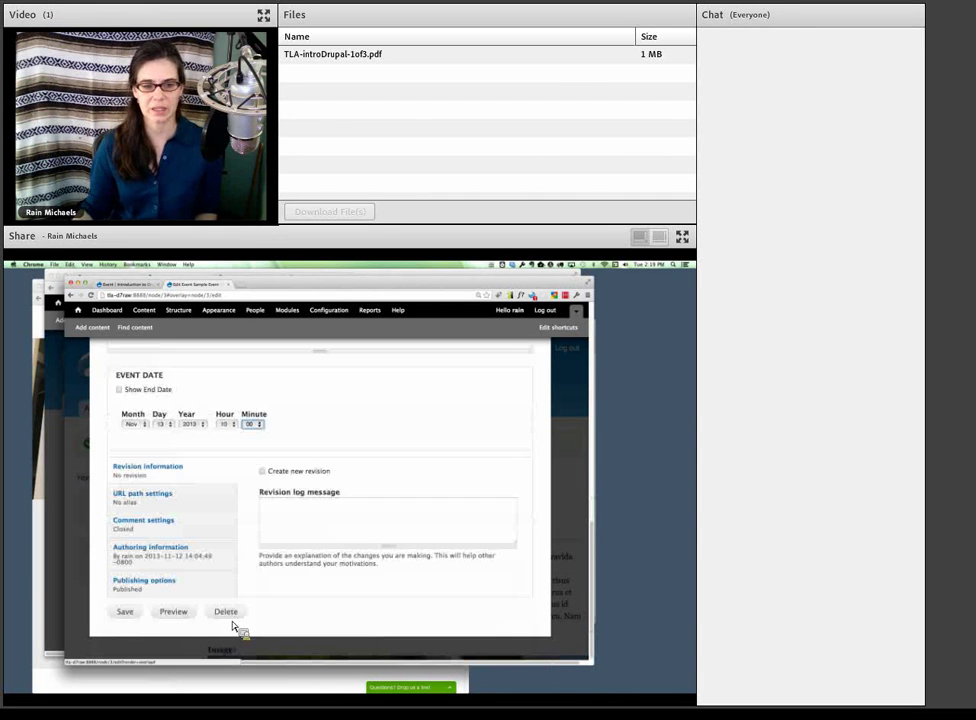
click(125, 612)
- Highlight the event date now shown on the Sample Event, then return to Event's field management
scroll(272, 622, down, 8)
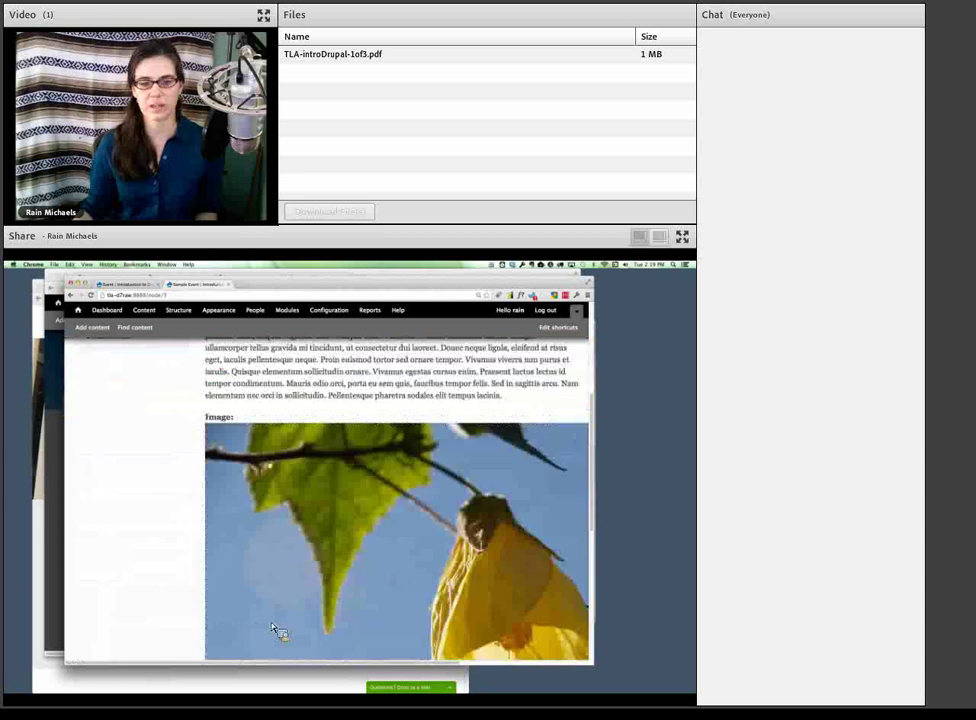
scroll(272, 625, down, 3)
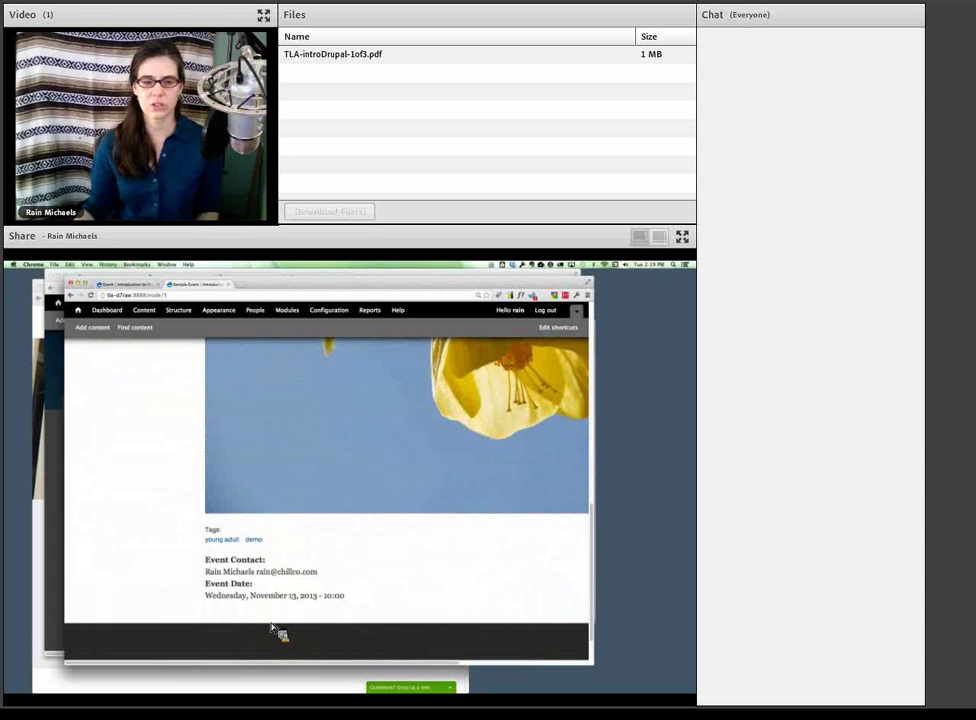
drag(207, 598, 349, 602)
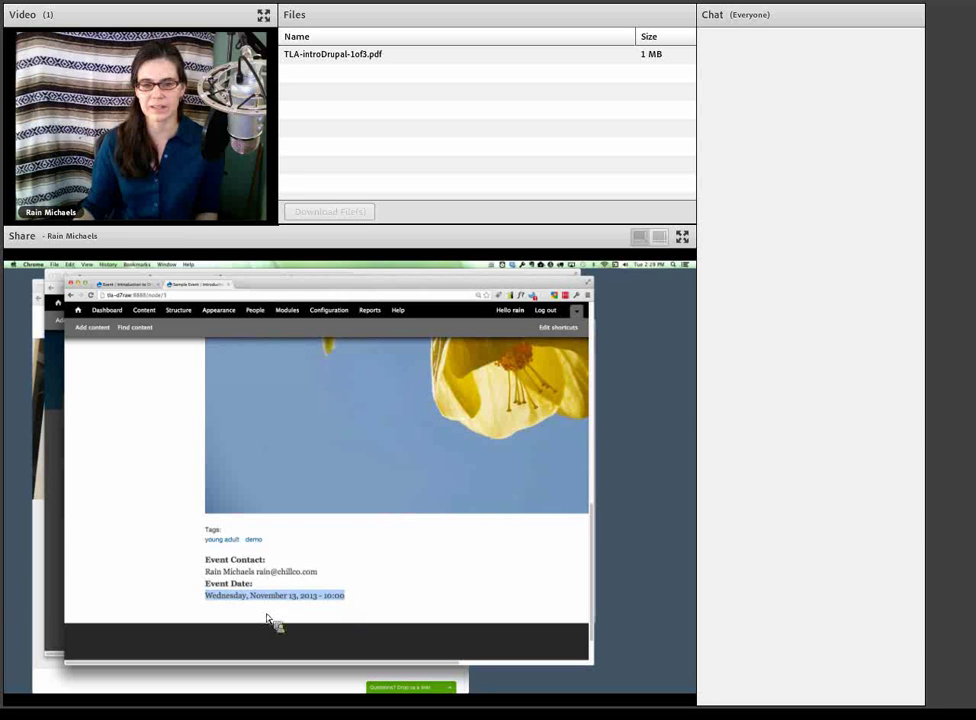
click(307, 622)
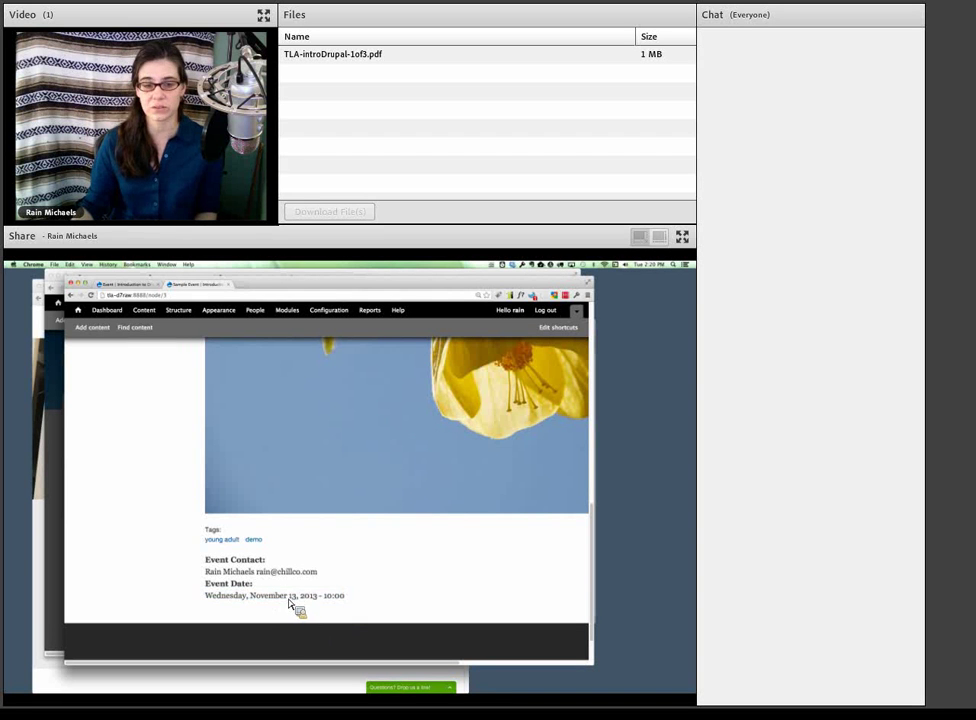
scroll(298, 608, up, 1)
scroll(292, 608, up, 1)
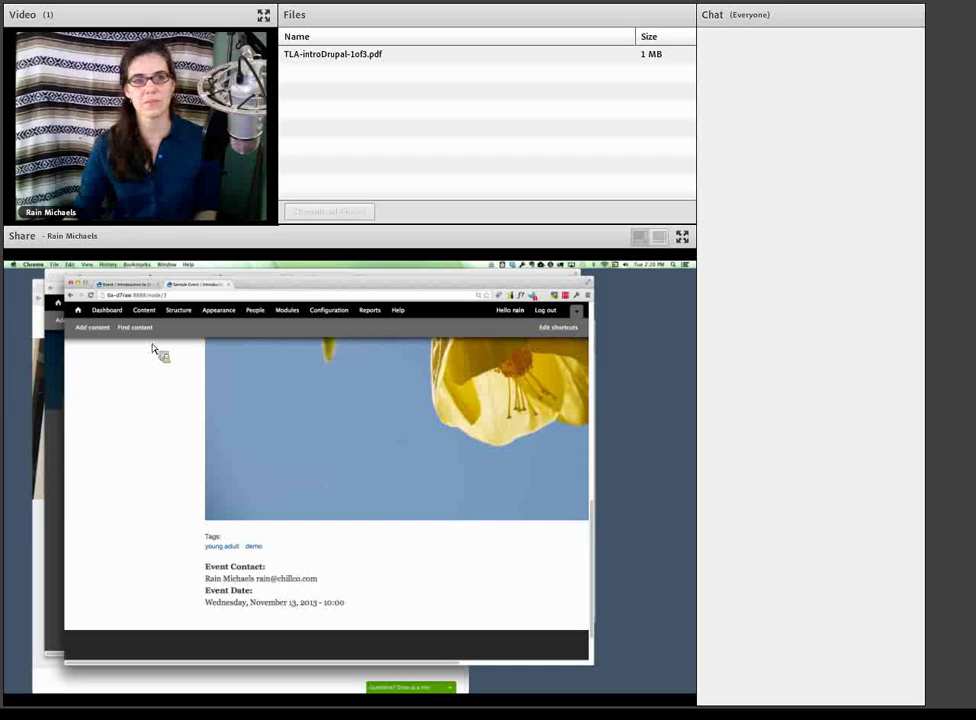
click(138, 292)
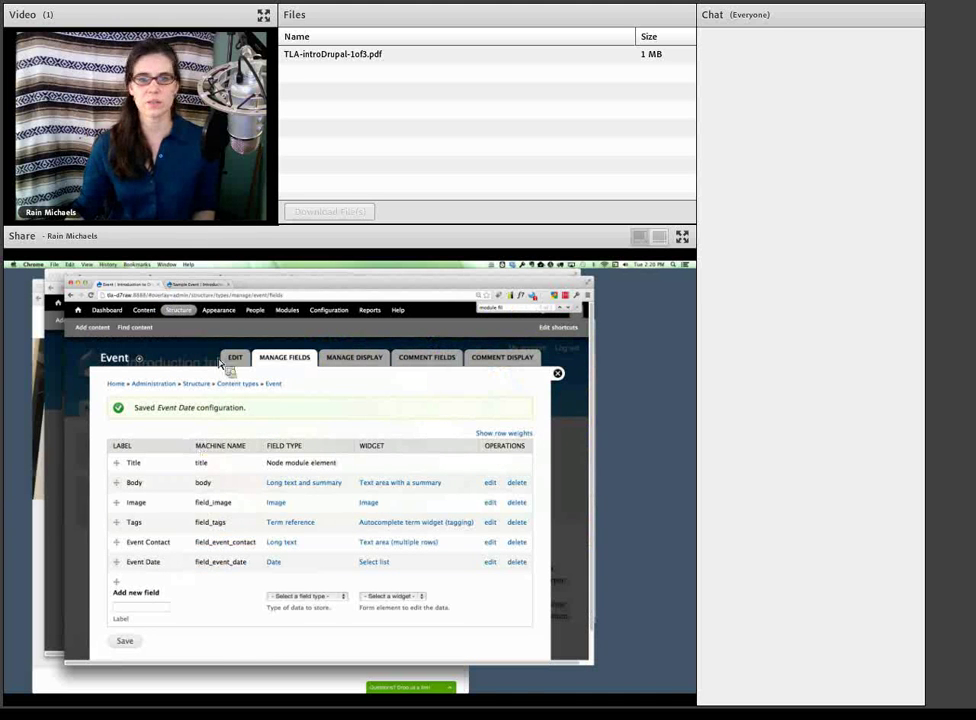
- Tick Date Popup under the Date/Time module category and save the module configuration
click(287, 310)
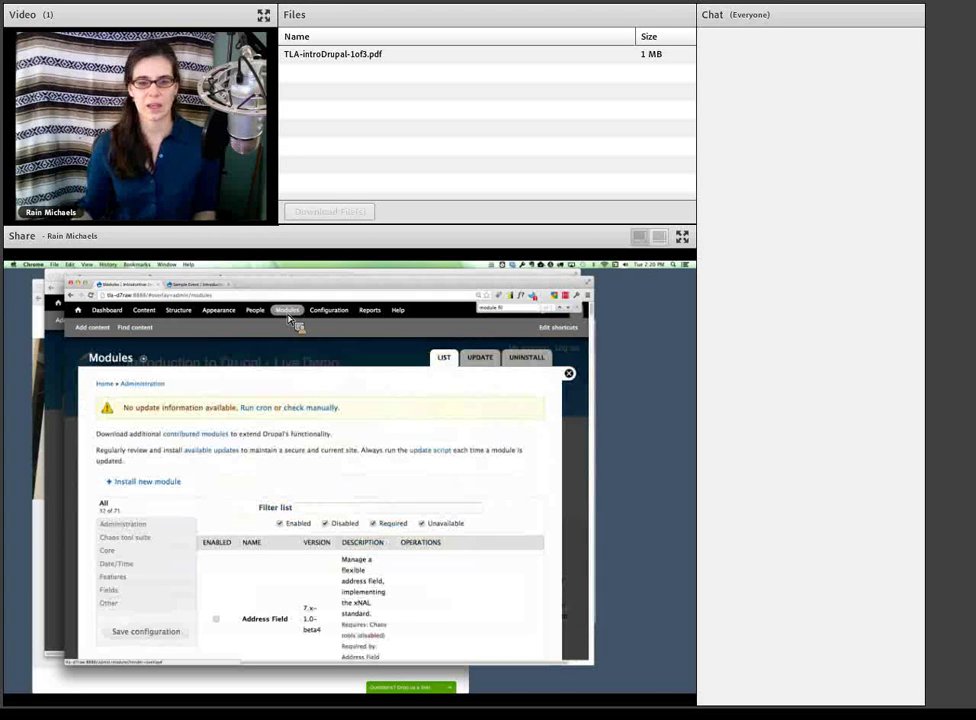
click(118, 564)
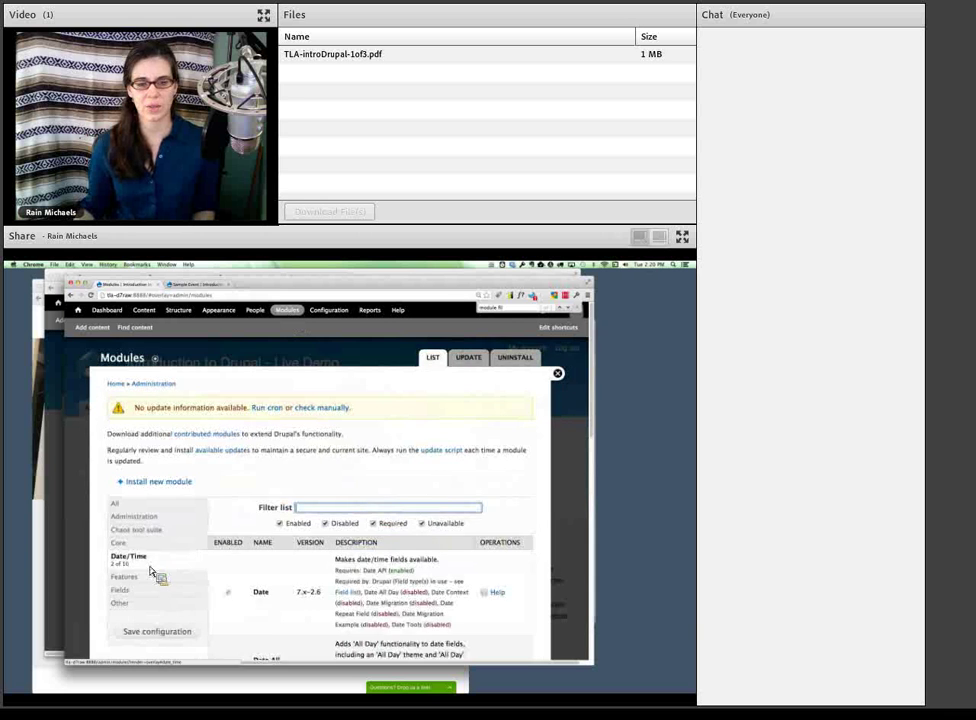
scroll(200, 570, down, 5)
scroll(218, 570, down, 5)
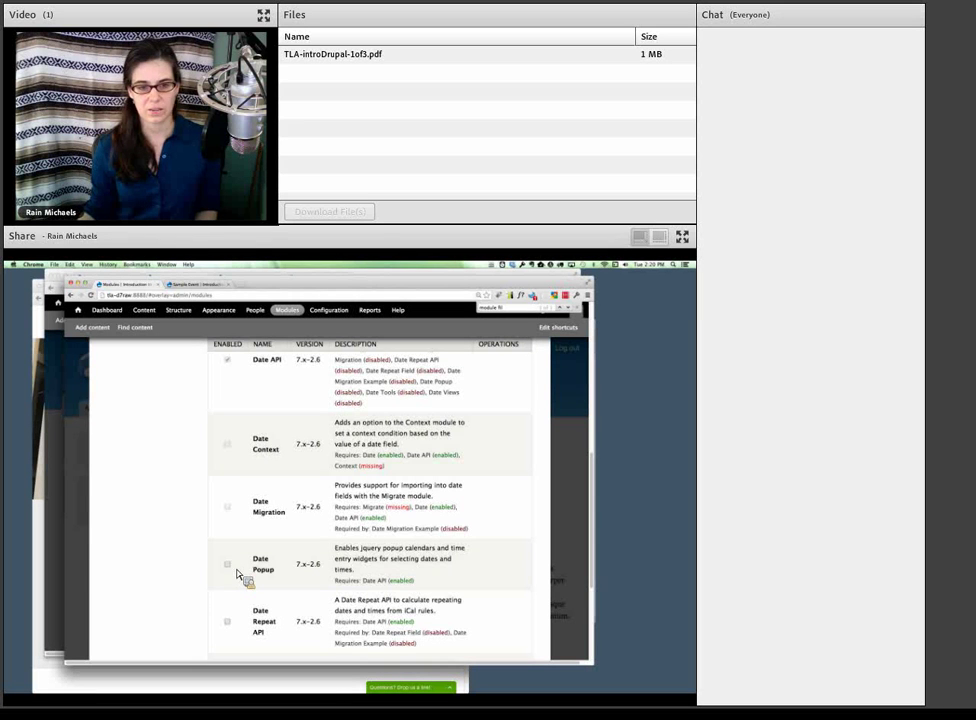
click(227, 566)
scroll(305, 595, down, 4)
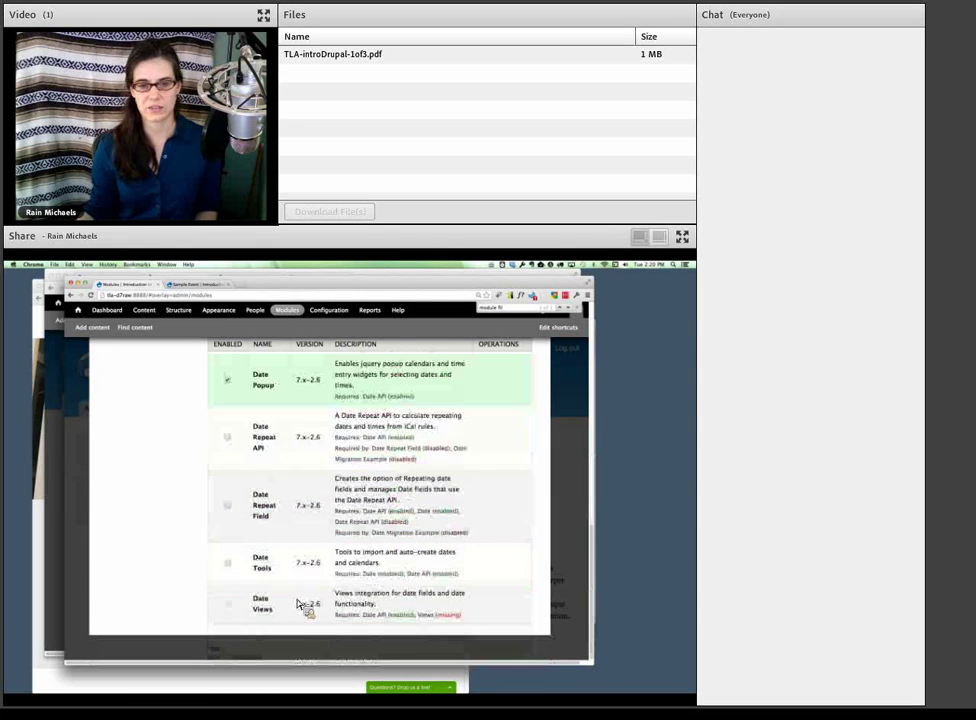
scroll(232, 617, up, 6)
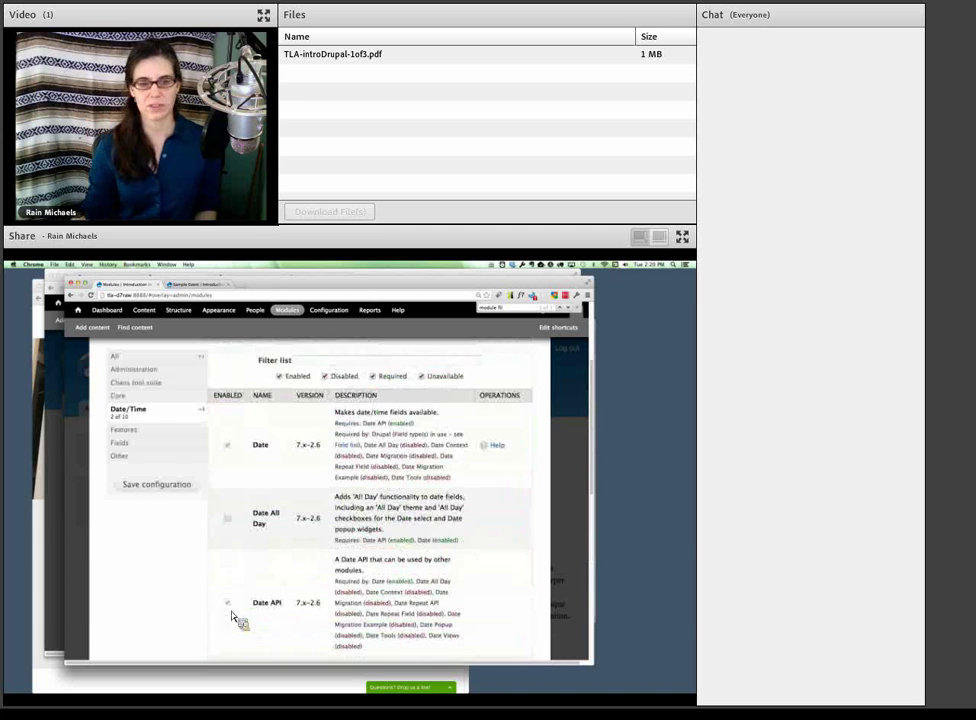
click(158, 486)
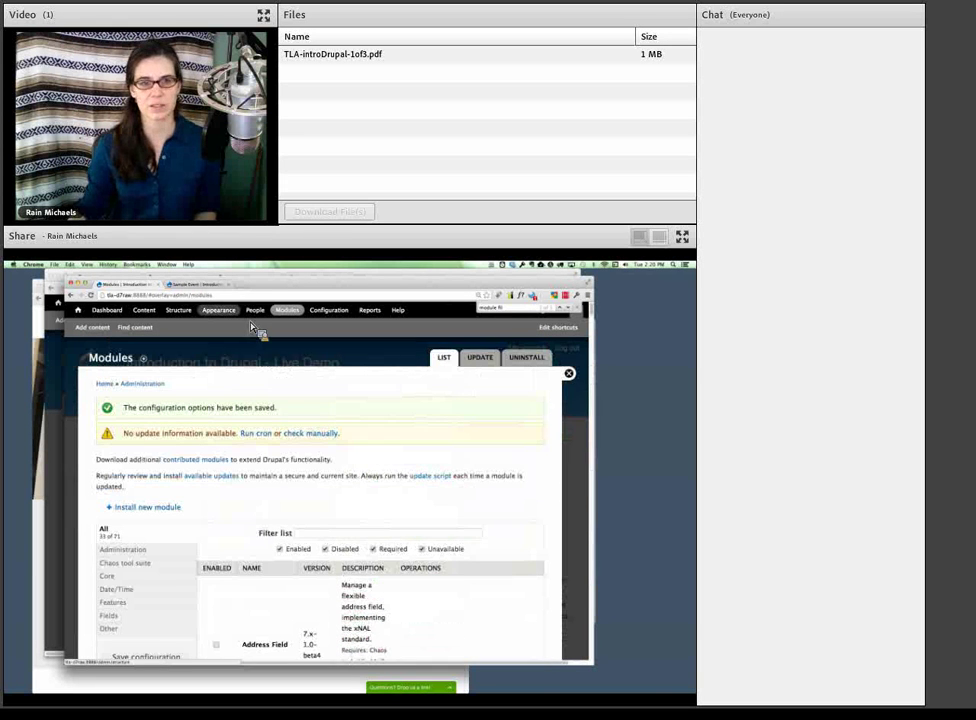
- Go through Structure > Content types > Event manage fields and open Event Date's edit form
click(186, 316)
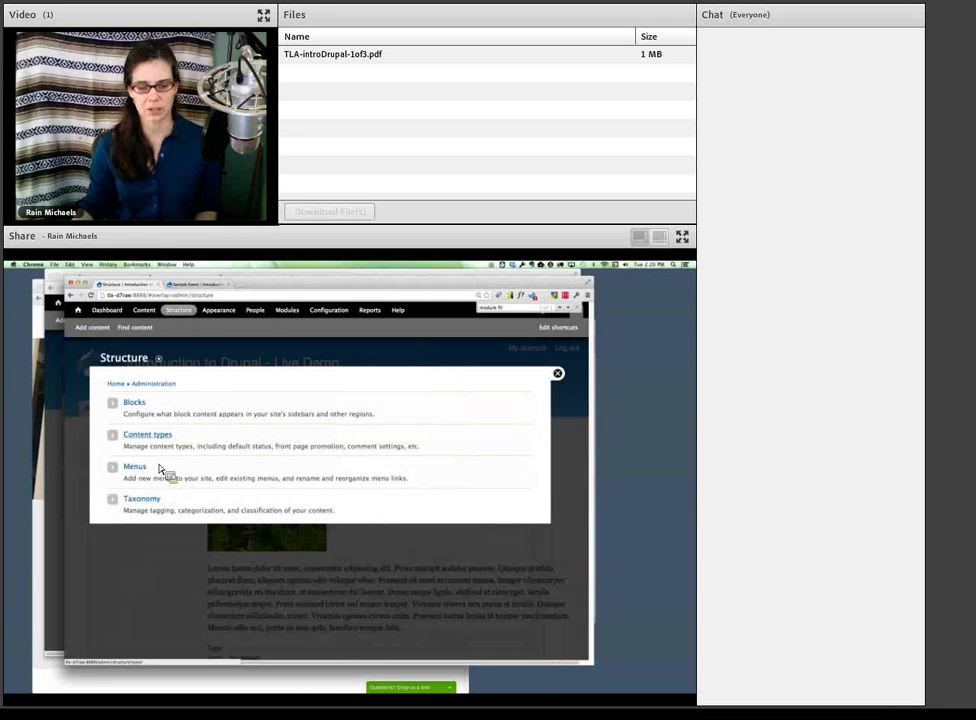
click(150, 435)
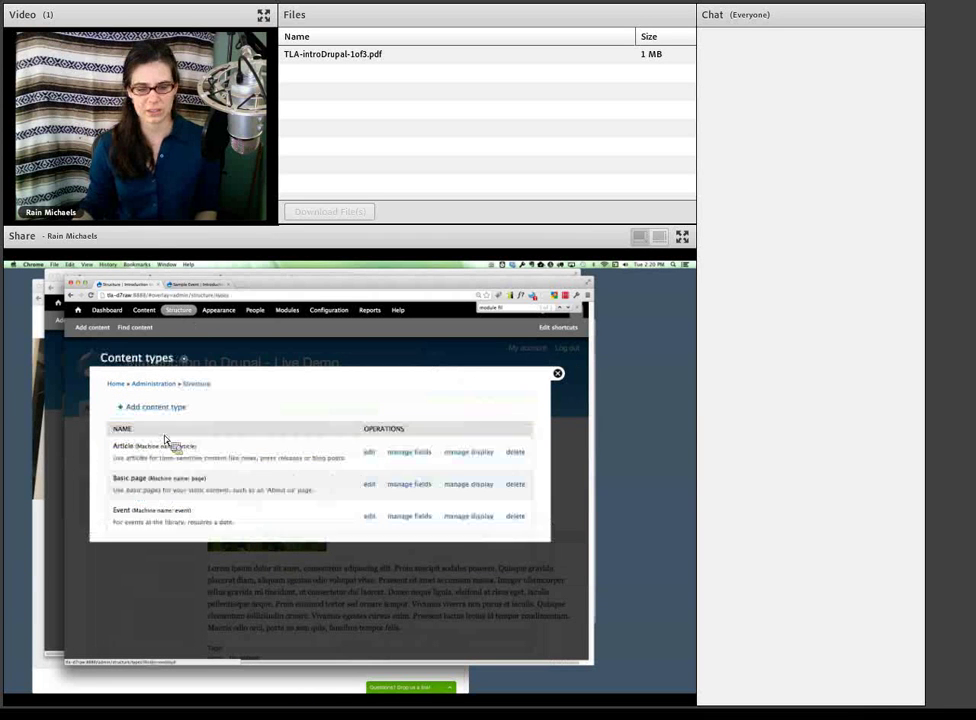
click(412, 520)
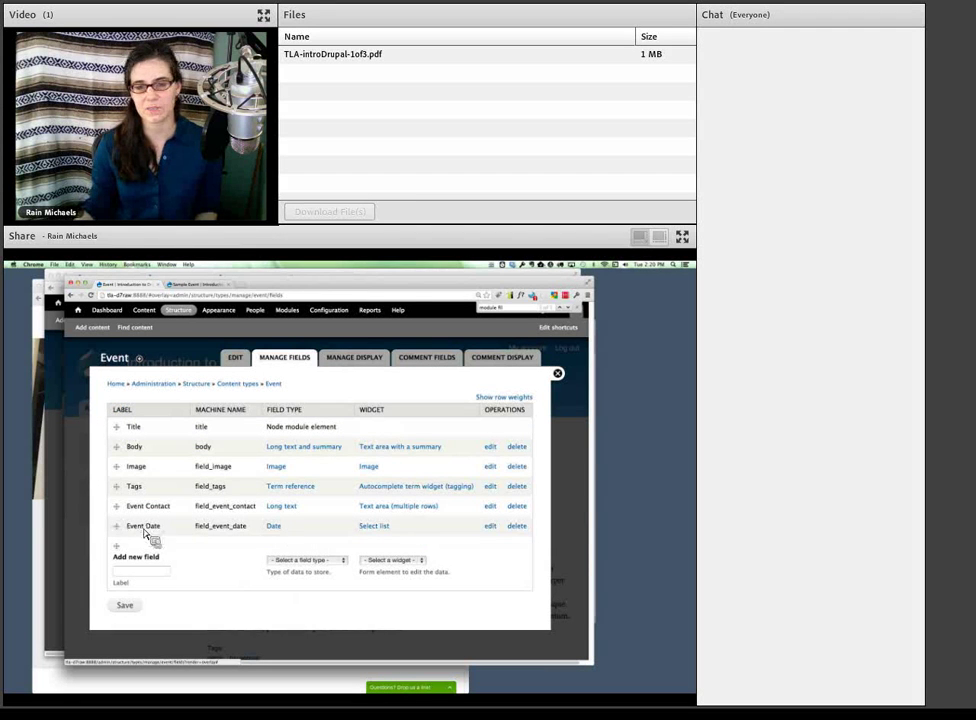
click(484, 528)
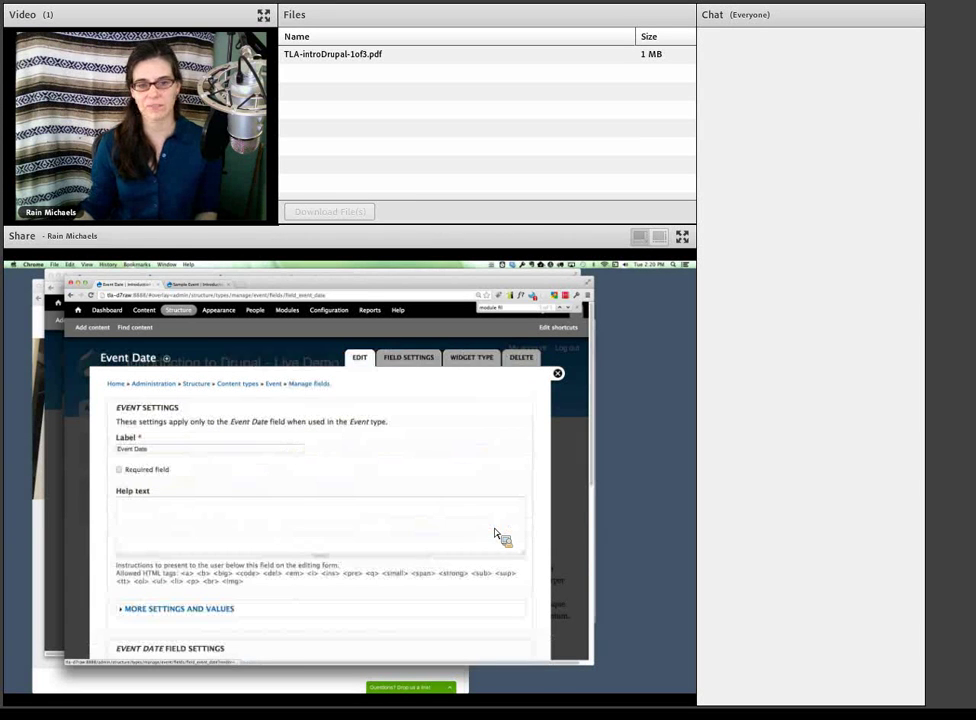
scroll(362, 545, down, 5)
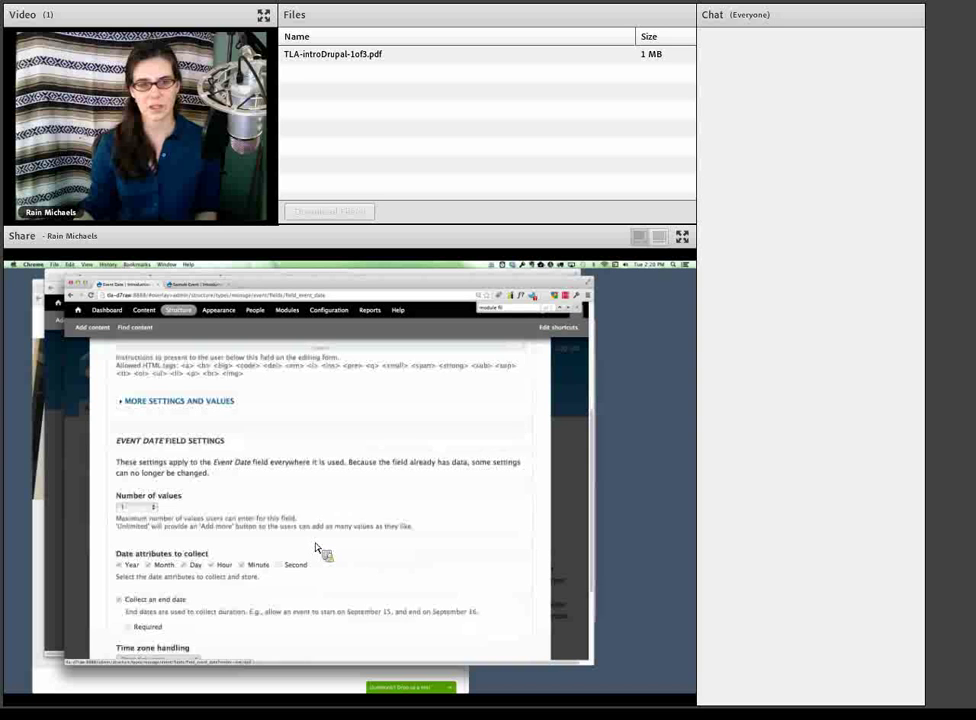
scroll(318, 550, down, 3)
scroll(320, 550, up, 6)
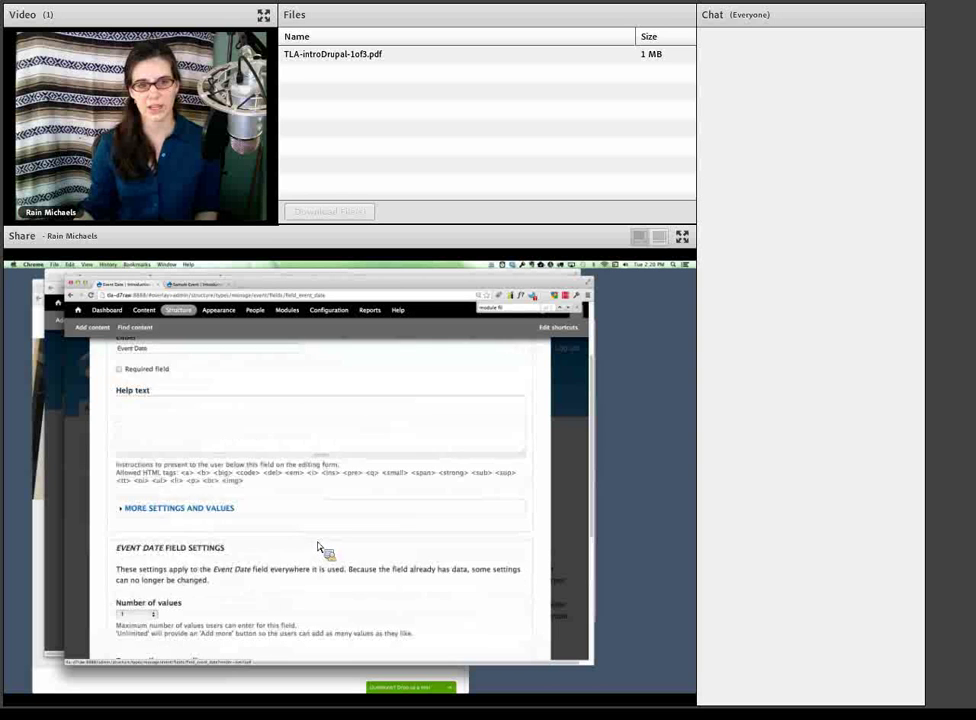
scroll(318, 548, up, 3)
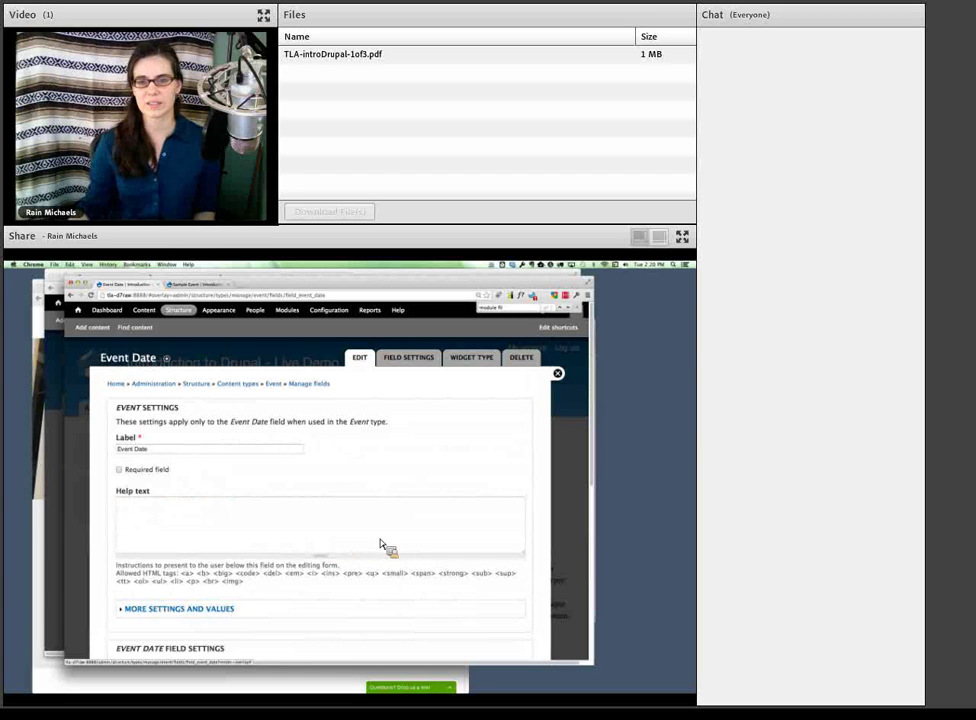
- Change the Event Date widget type to Pop-up calendar
click(474, 362)
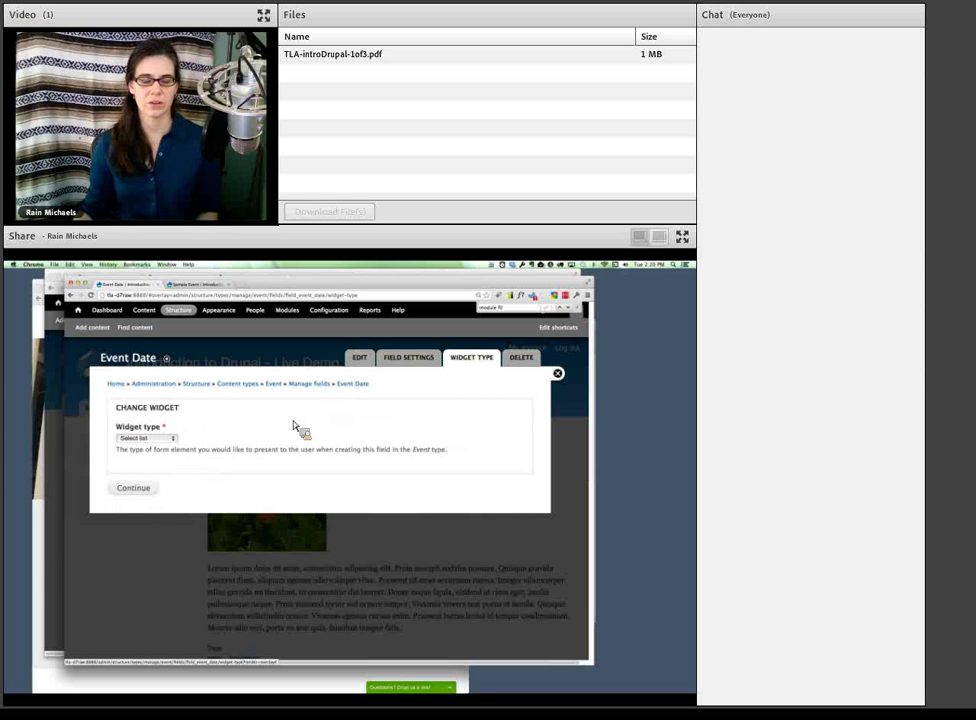
click(160, 437)
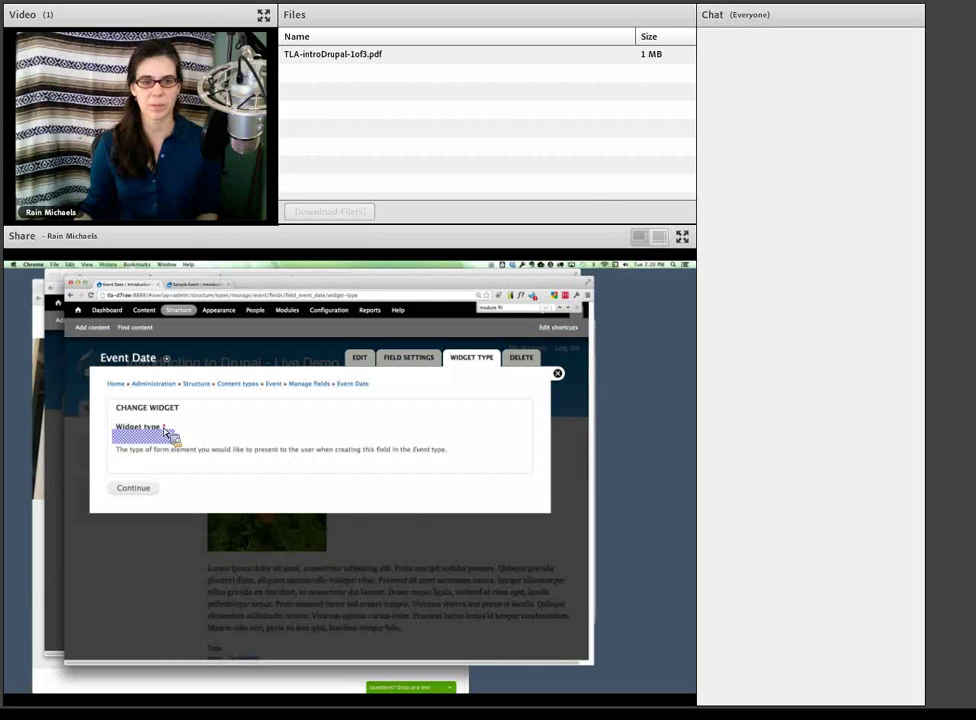
click(165, 433)
click(150, 489)
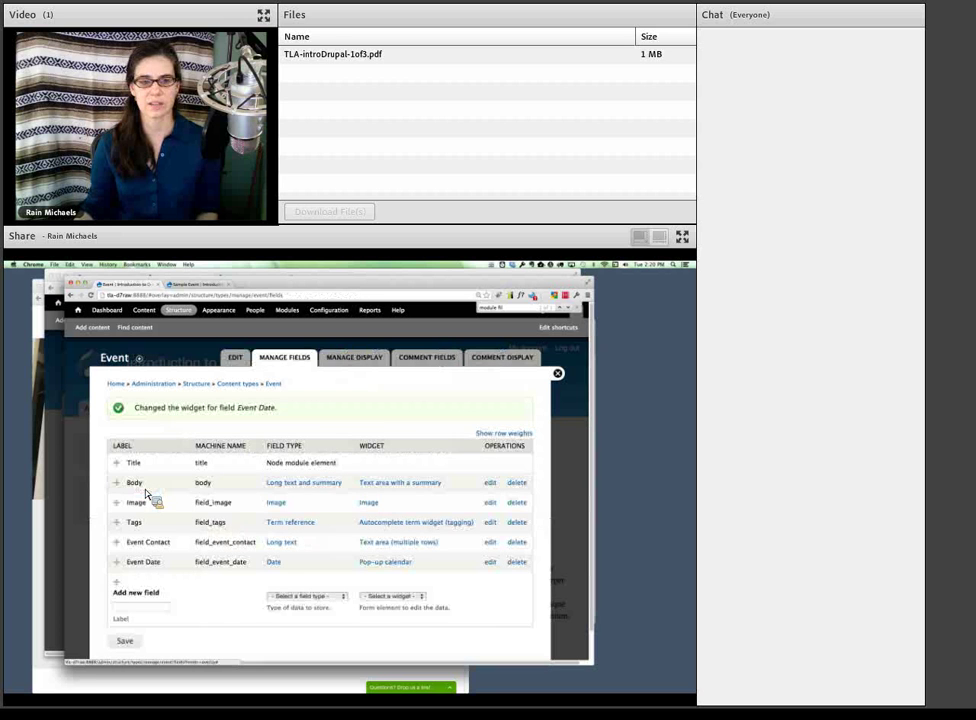
- Test the pop-up calendar on the Sample Event's date field, leaving 11/13/2013 unchanged, then close
click(215, 289)
scroll(235, 457, up, 10)
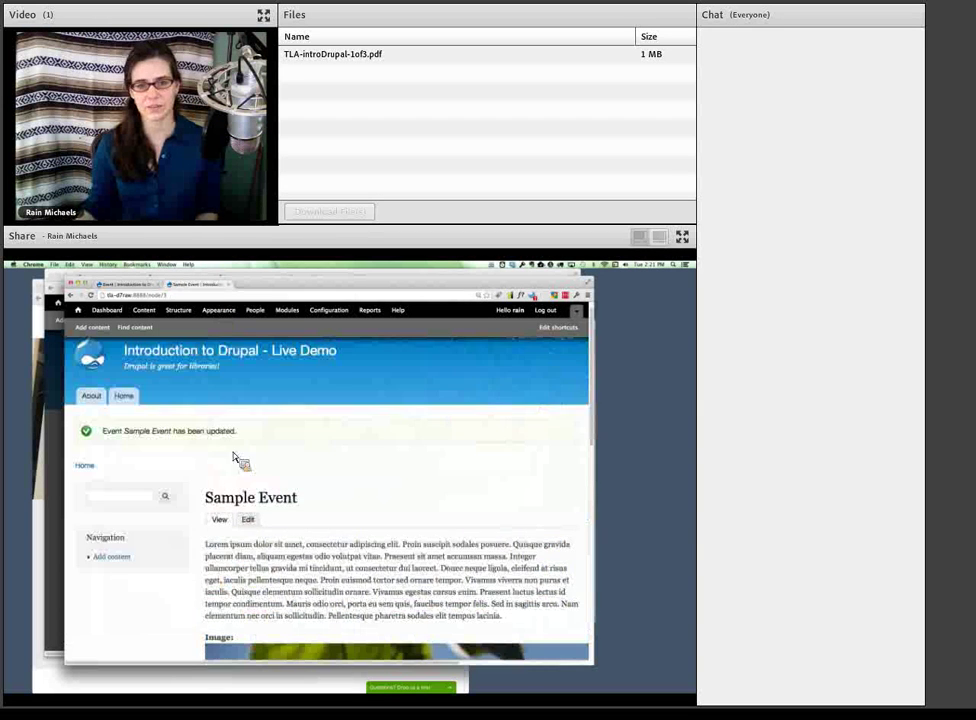
click(248, 520)
scroll(268, 550, down, 5)
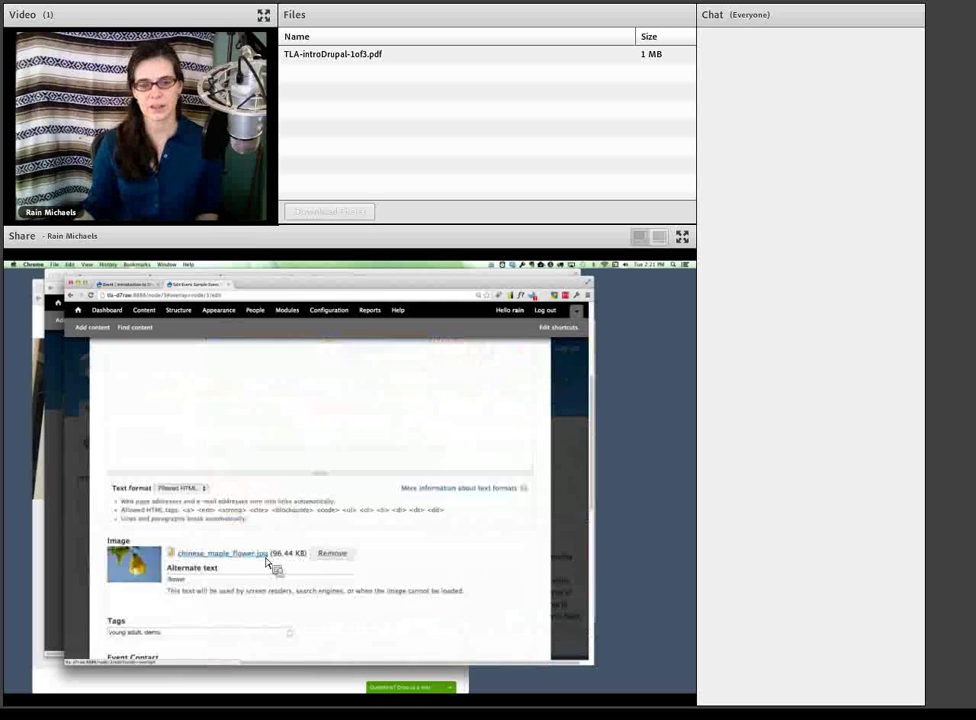
scroll(270, 566, down, 5)
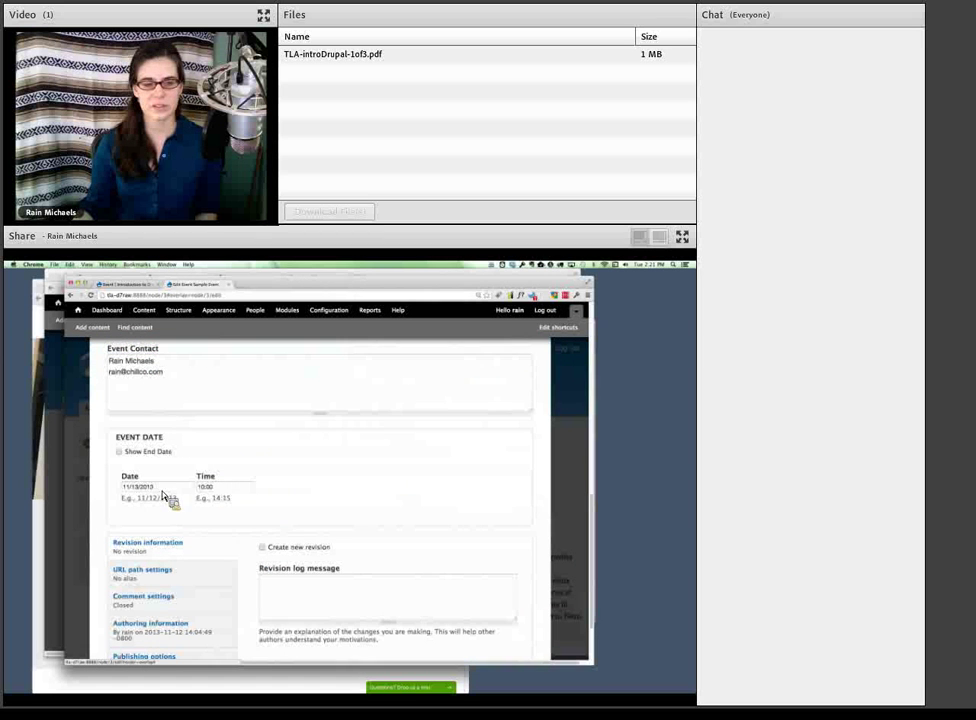
click(160, 488)
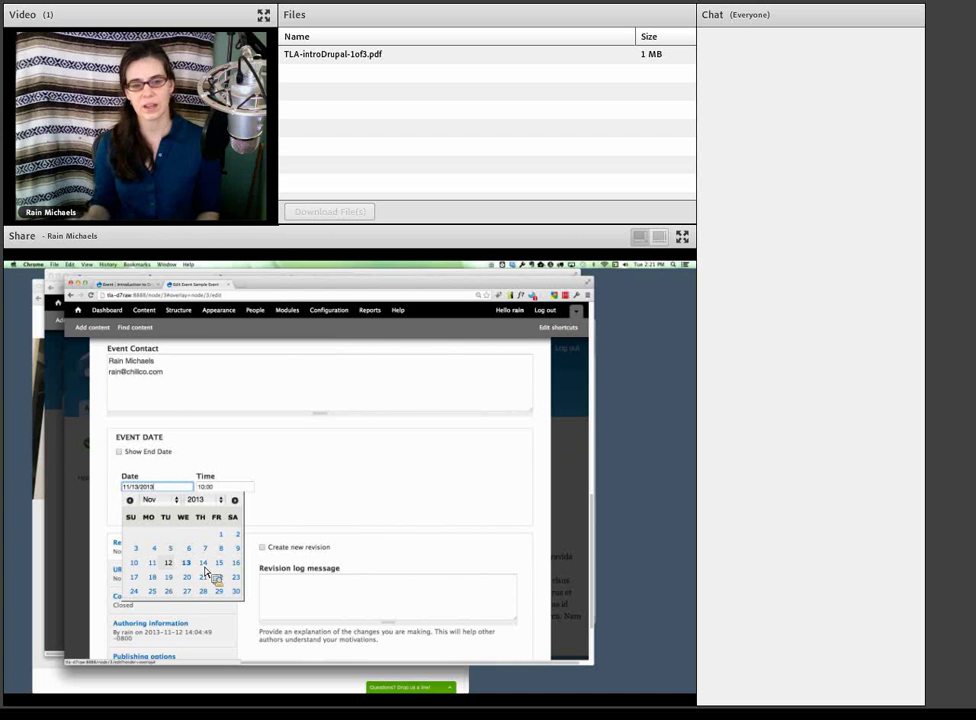
click(268, 466)
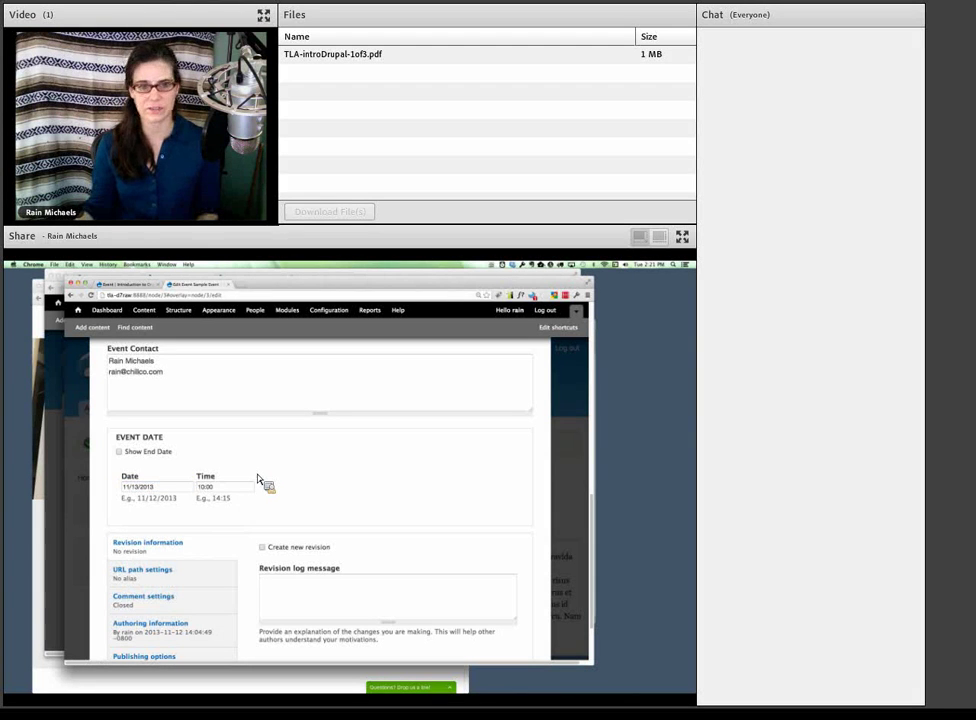
scroll(257, 482, up, 10)
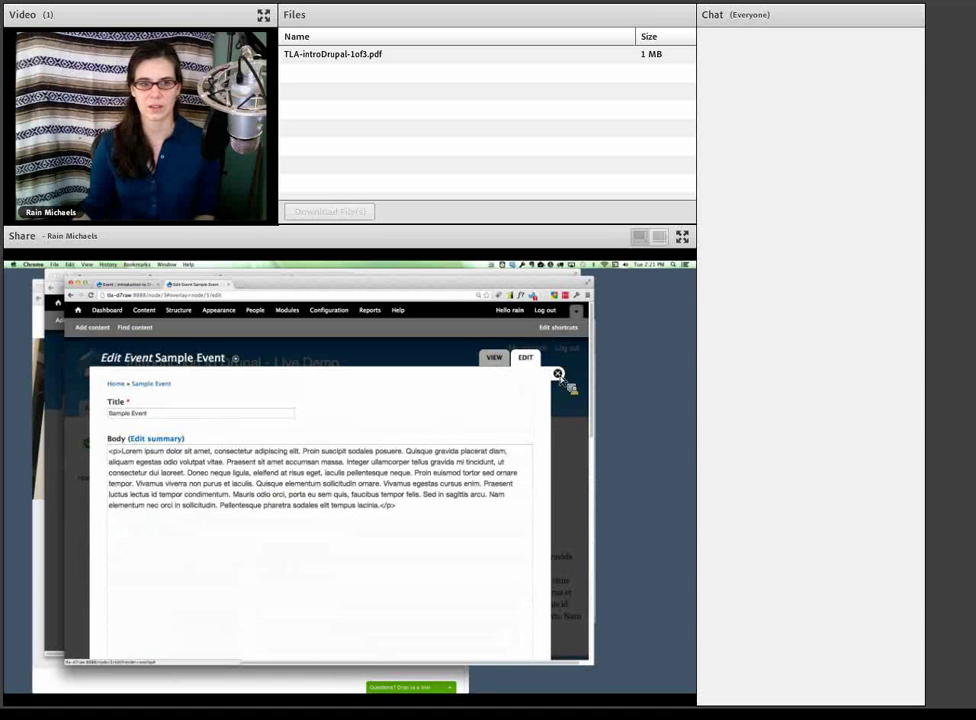
click(558, 375)
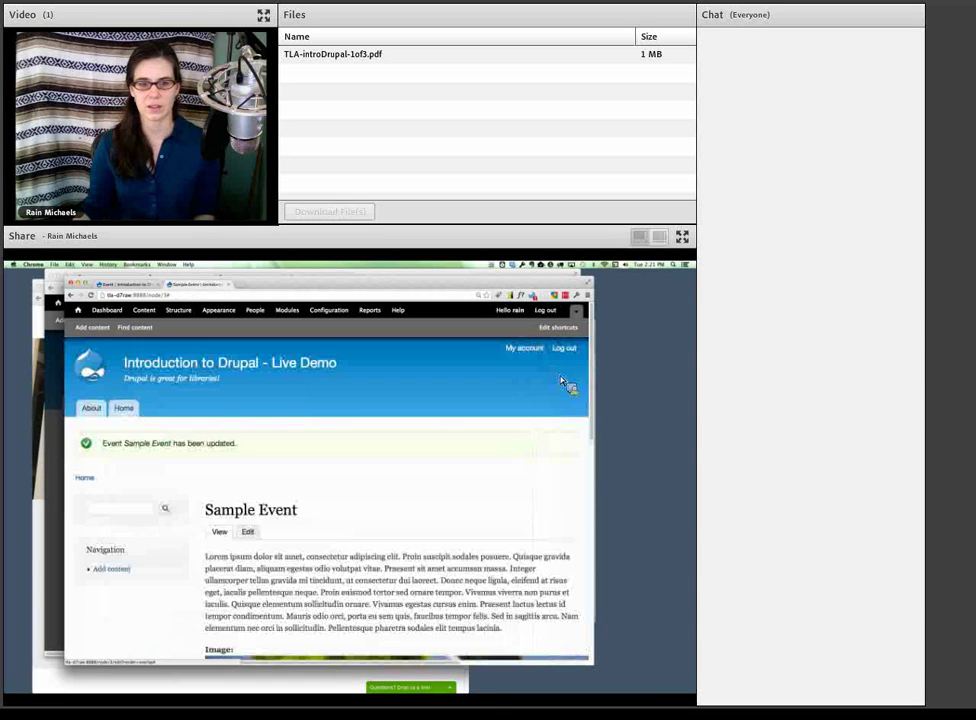
click(128, 285)
click(189, 287)
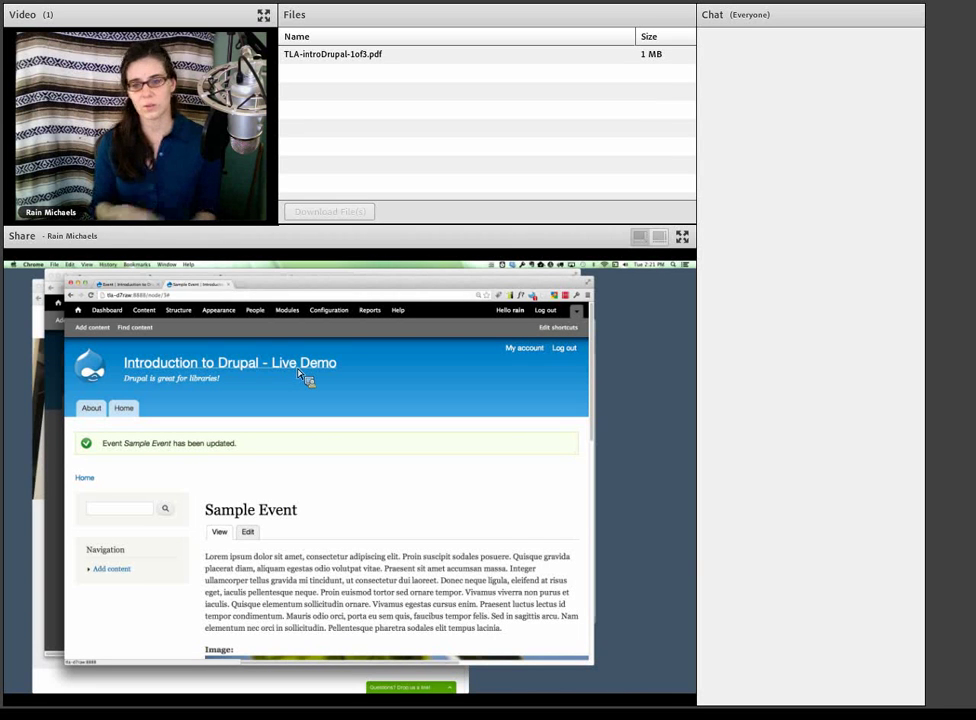
scroll(298, 372, down, 2)
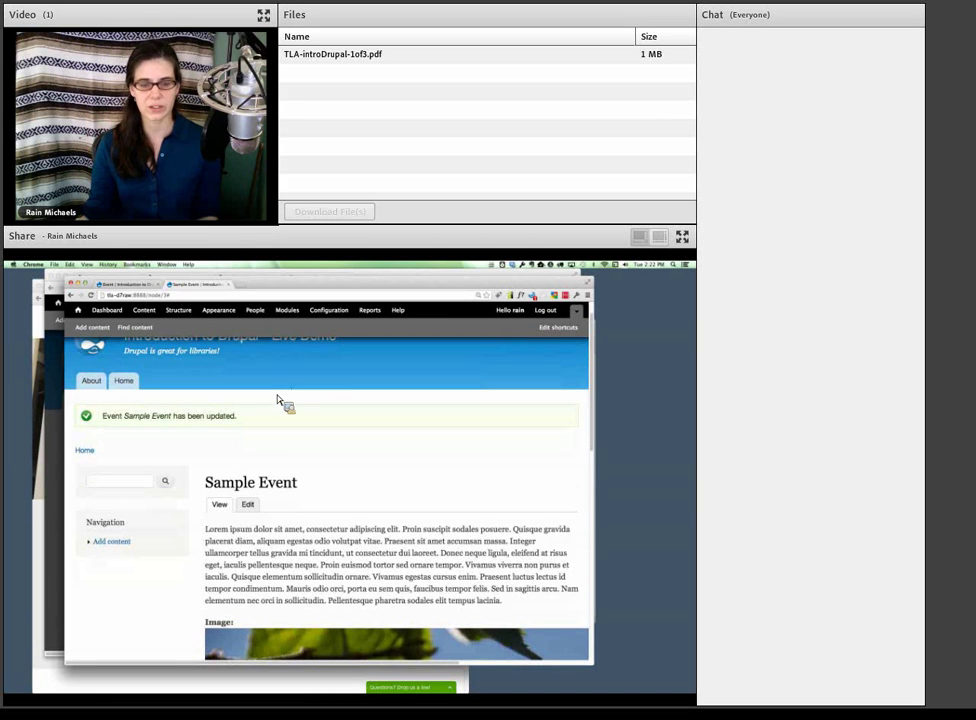
scroll(281, 401, down, 10)
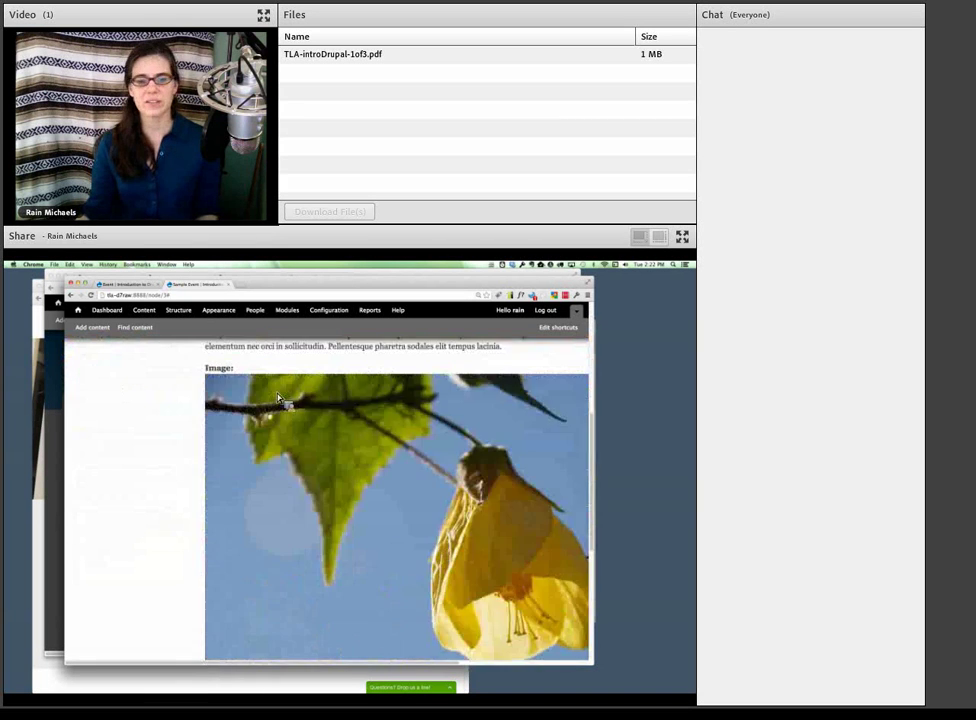
scroll(281, 401, down, 12)
scroll(281, 401, up, 10)
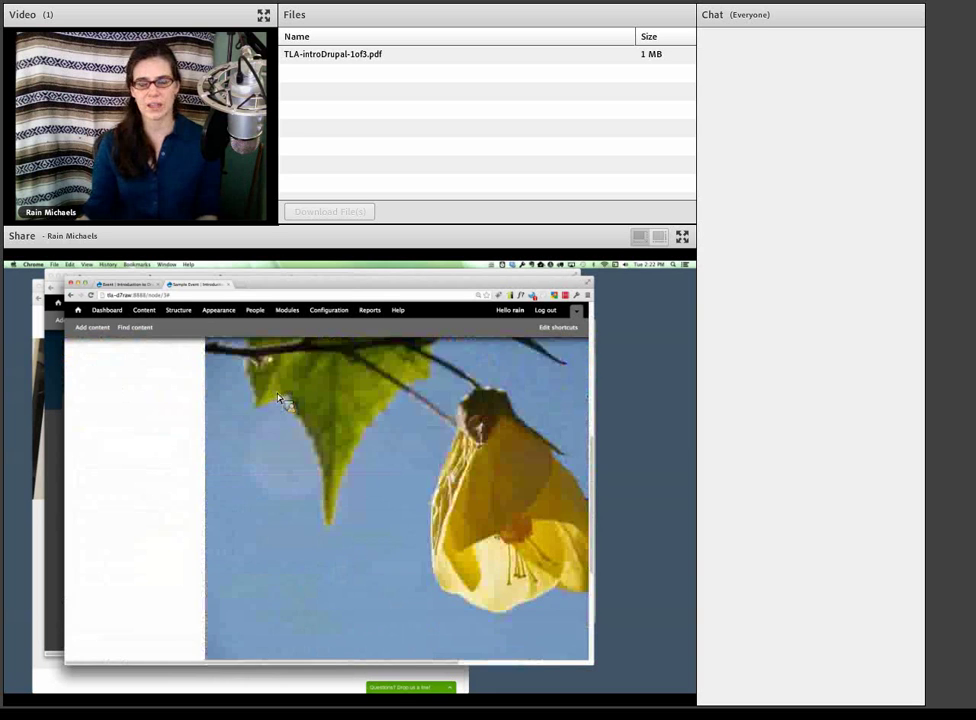
scroll(281, 400, up, 15)
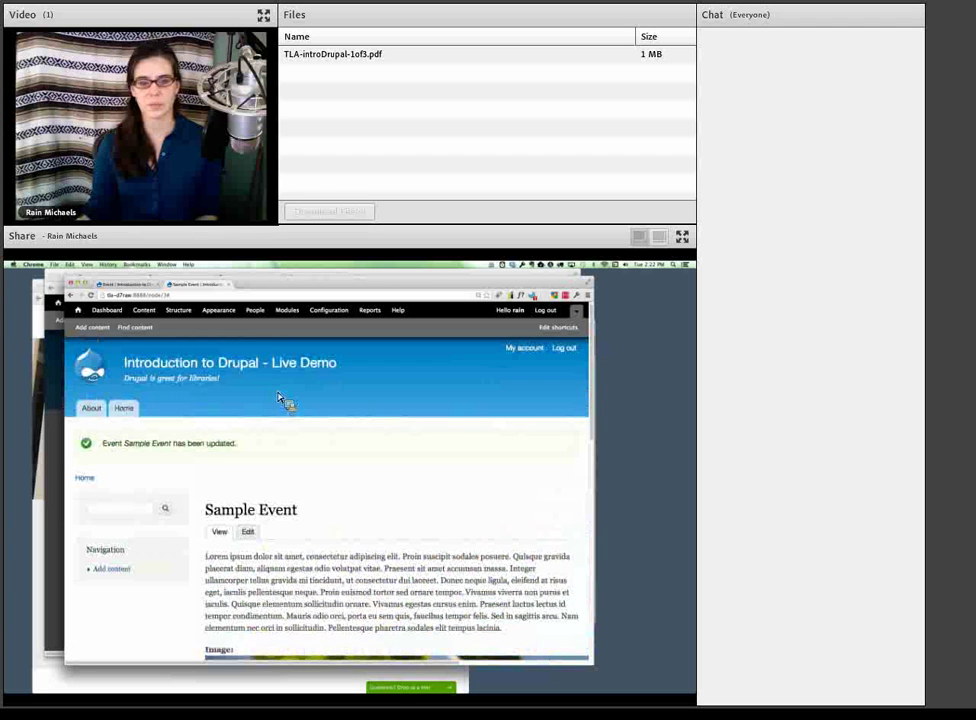
scroll(281, 400, down, 1)
scroll(281, 400, up, 1)
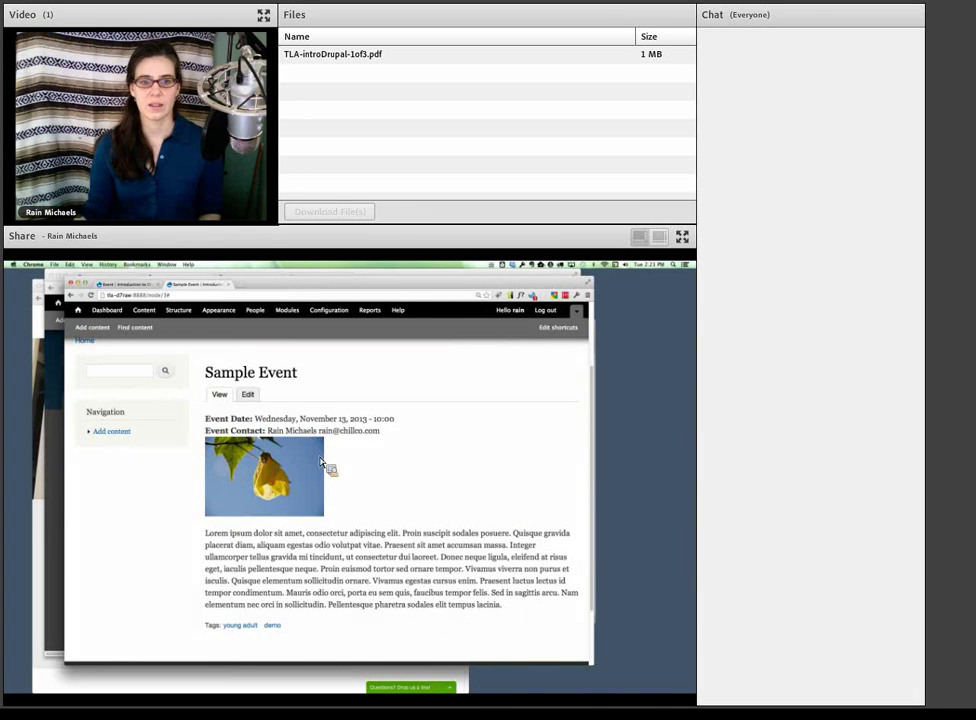
- Open the site's front page in a new tab to check it, then return to Sample Event
scroll(257, 412, up, 1)
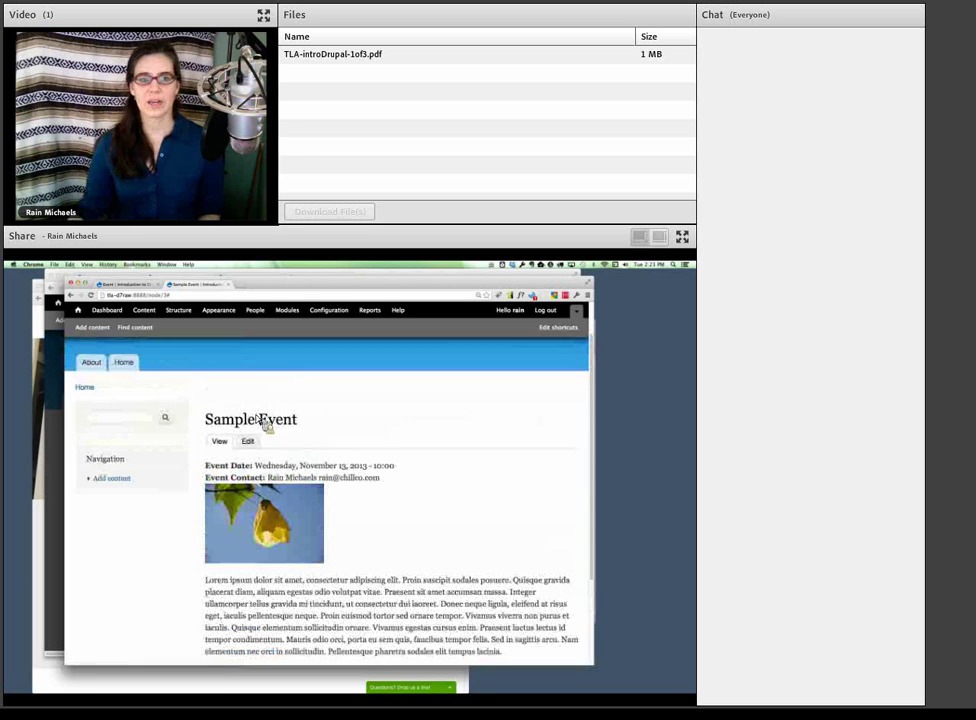
super+click(124, 363)
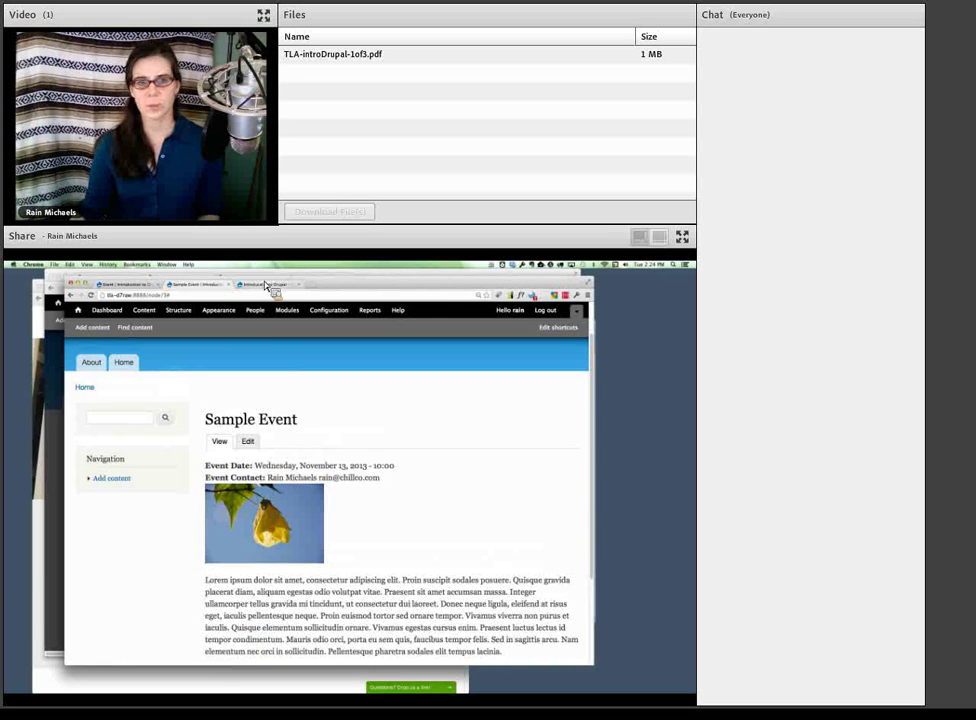
click(262, 284)
scroll(311, 474, down, 3)
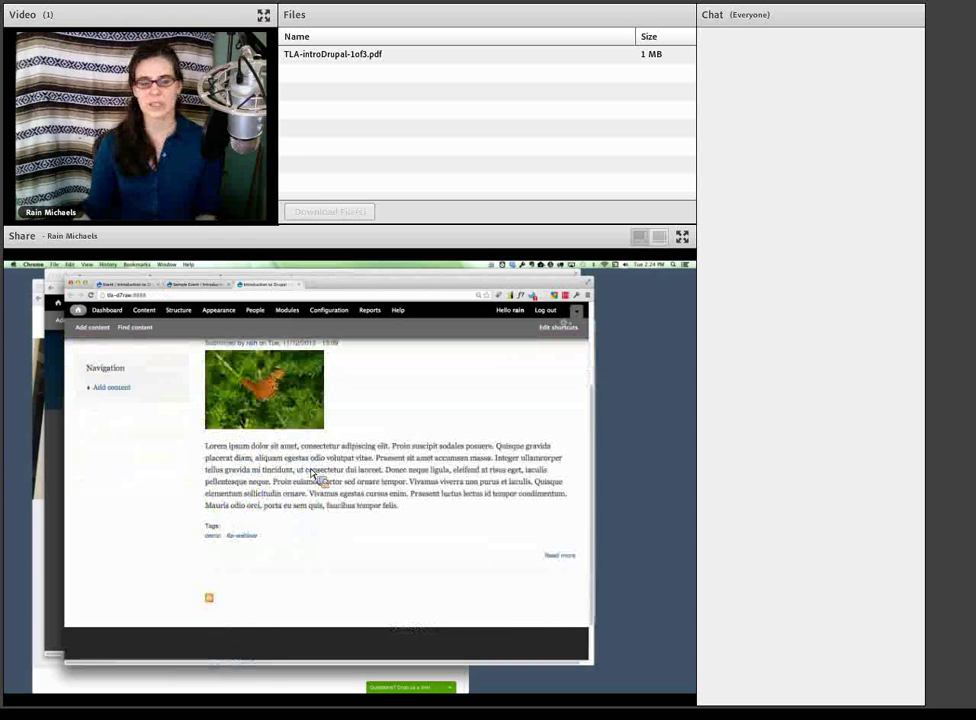
scroll(311, 474, up, 3)
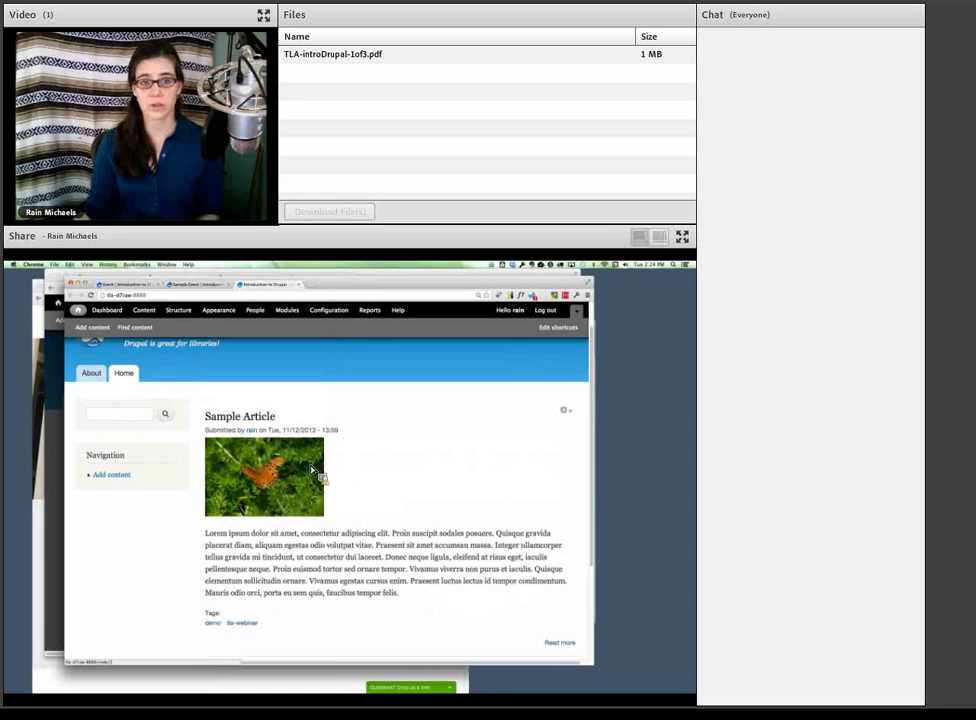
click(202, 287)
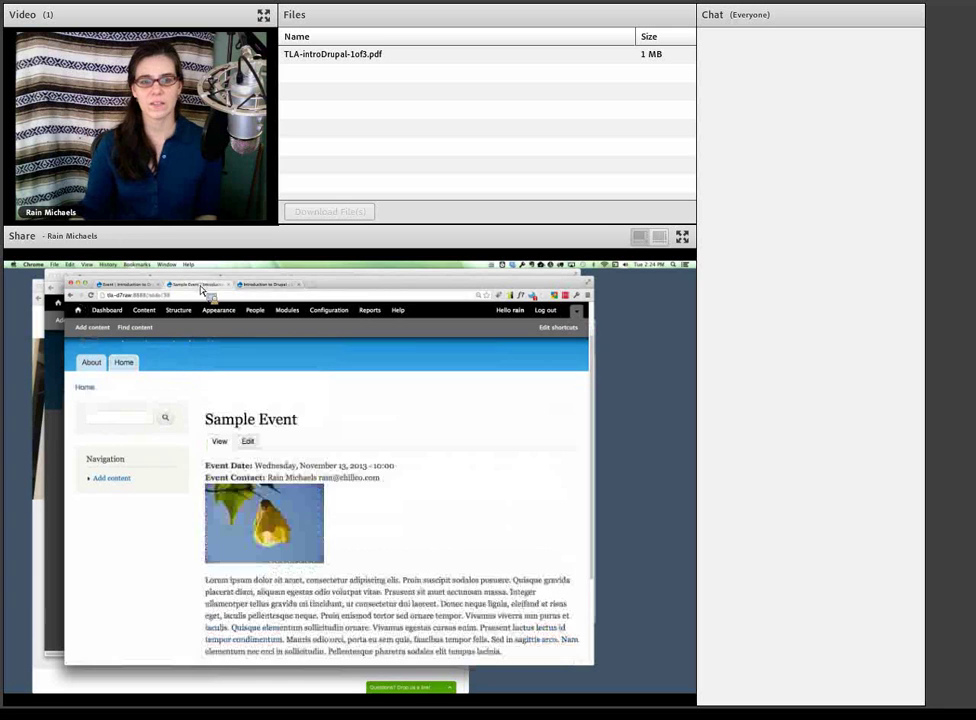
- Edit Sample Event, tick Promoted to front page under Publishing options, and save
click(248, 439)
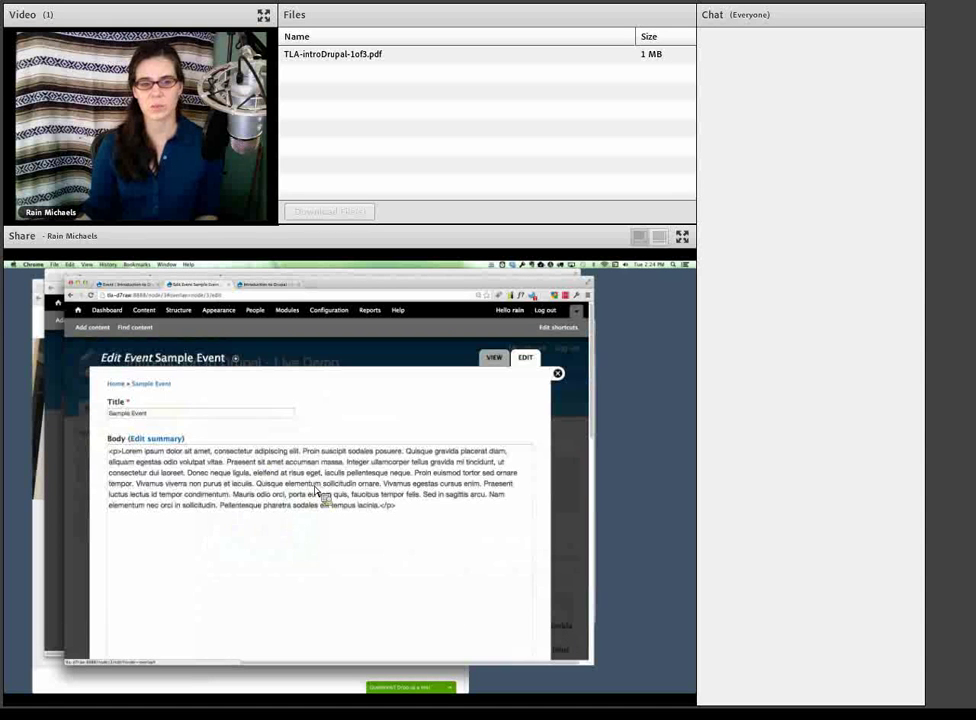
scroll(322, 497, down, 10)
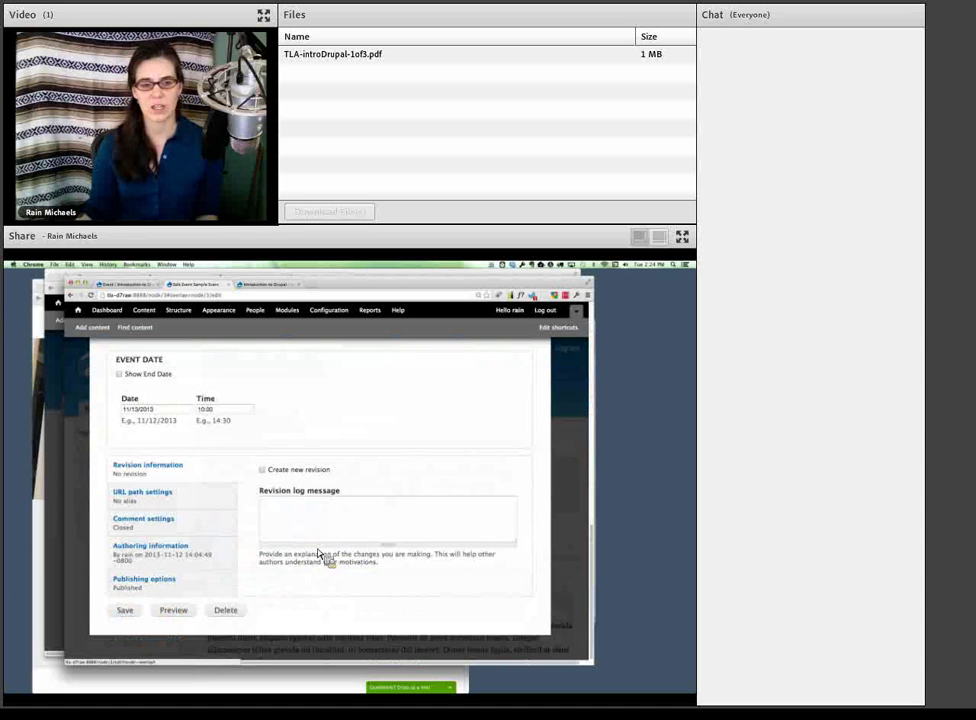
click(170, 581)
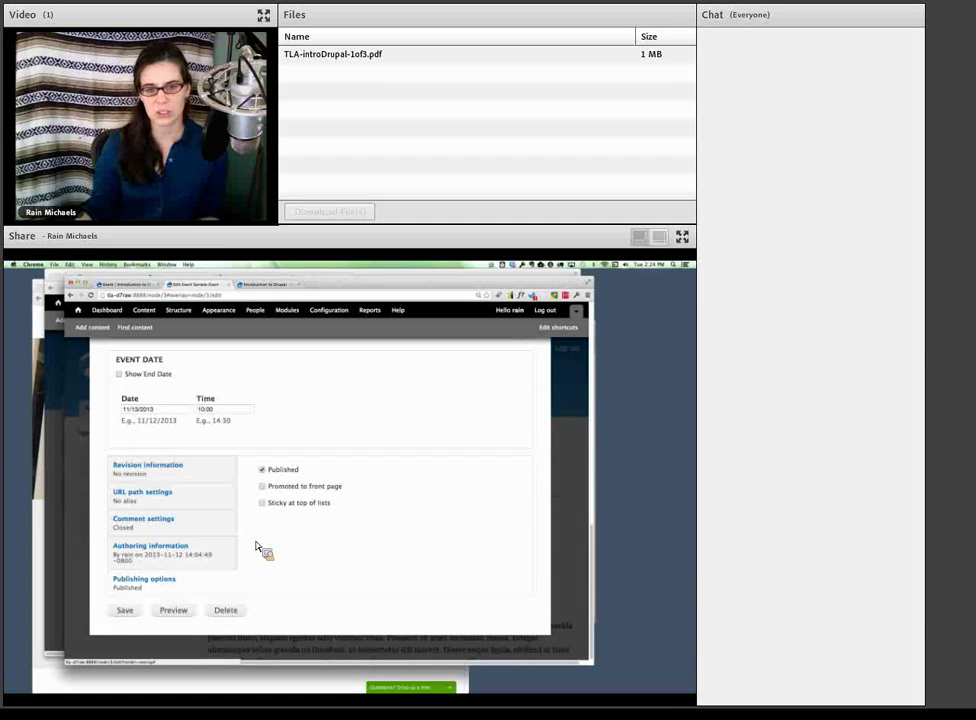
click(263, 487)
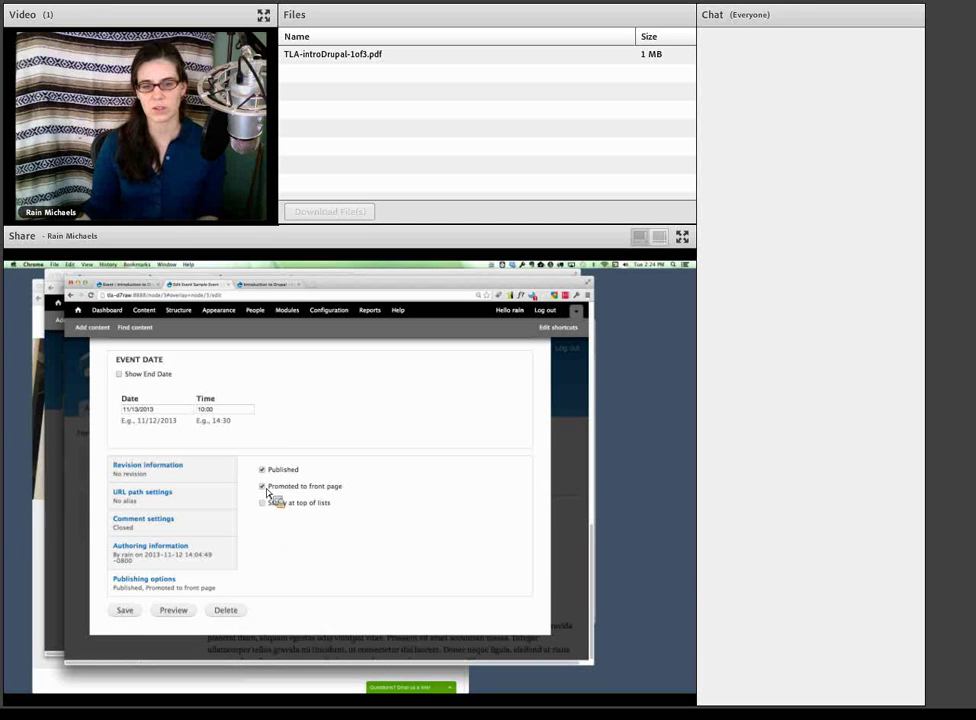
click(126, 611)
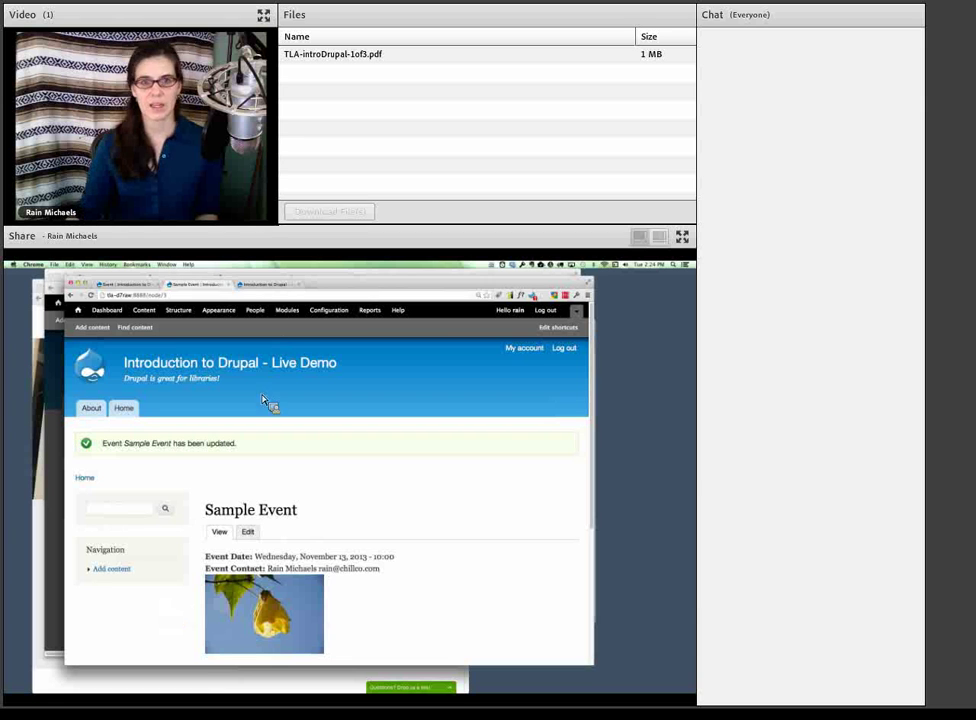
- Reload the front page to see Sample Event listed, then bring up the Event Teaser display settings
click(269, 291)
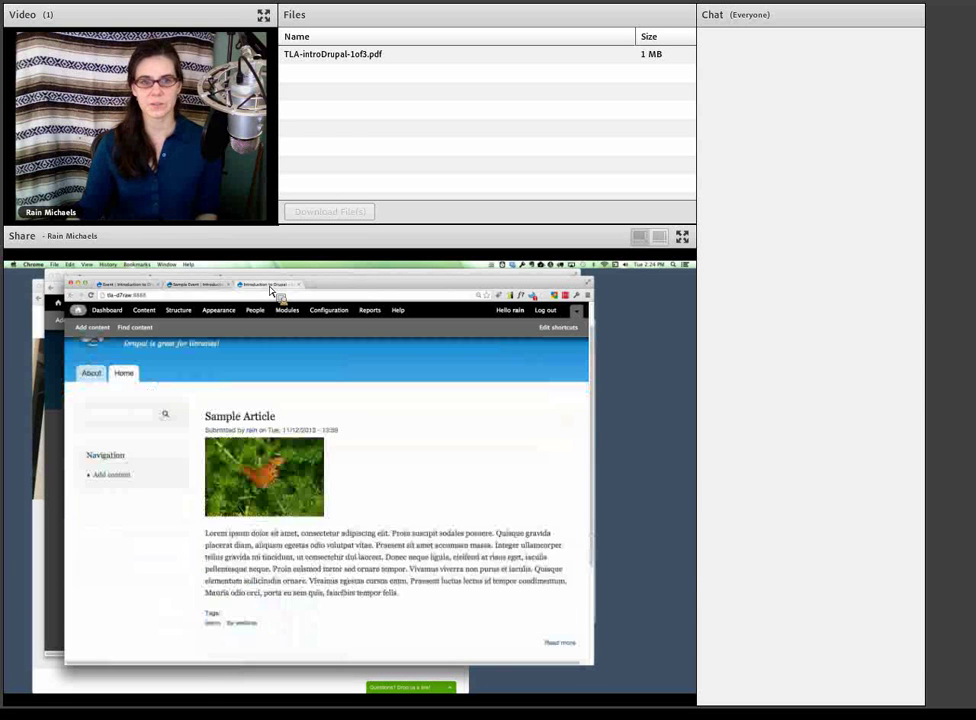
key(super+r)
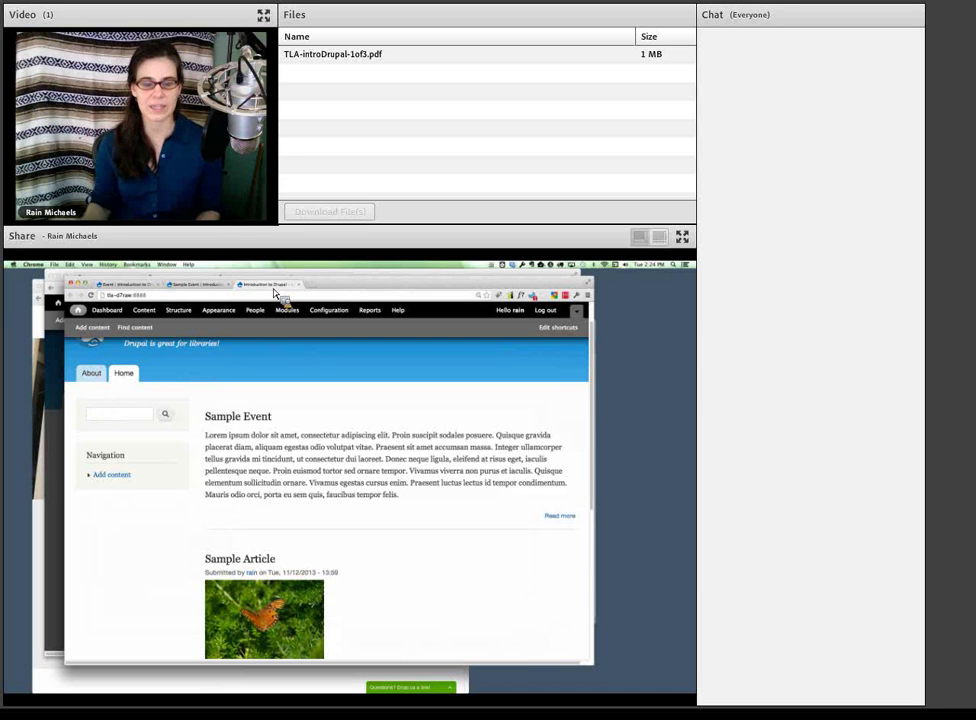
click(143, 287)
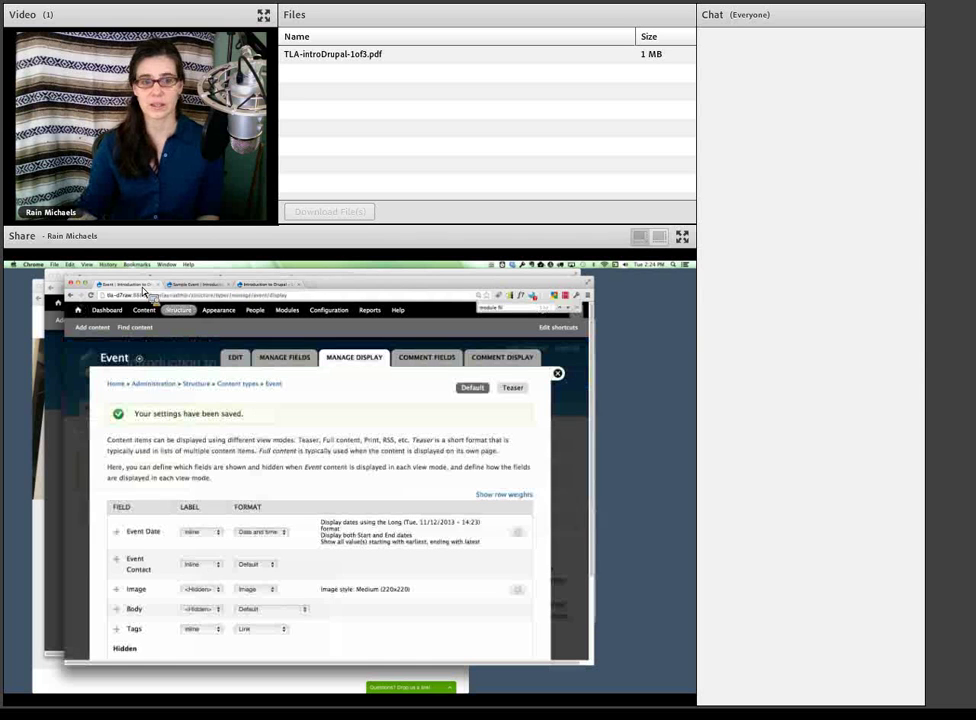
click(513, 388)
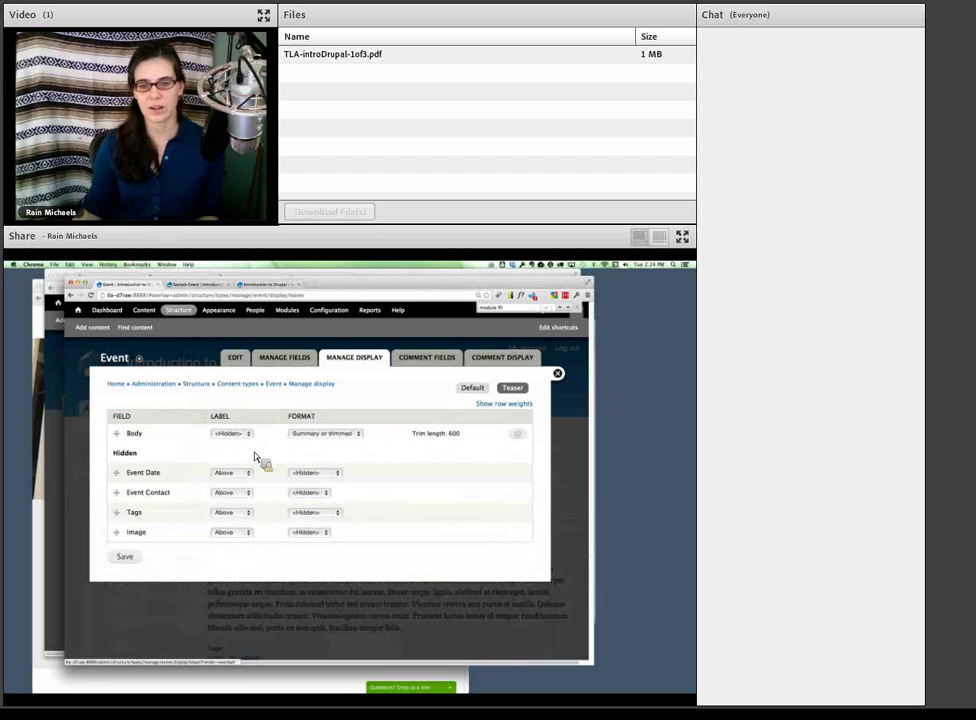
- Change the Body field's teaser trim length from 600 to 200
click(517, 433)
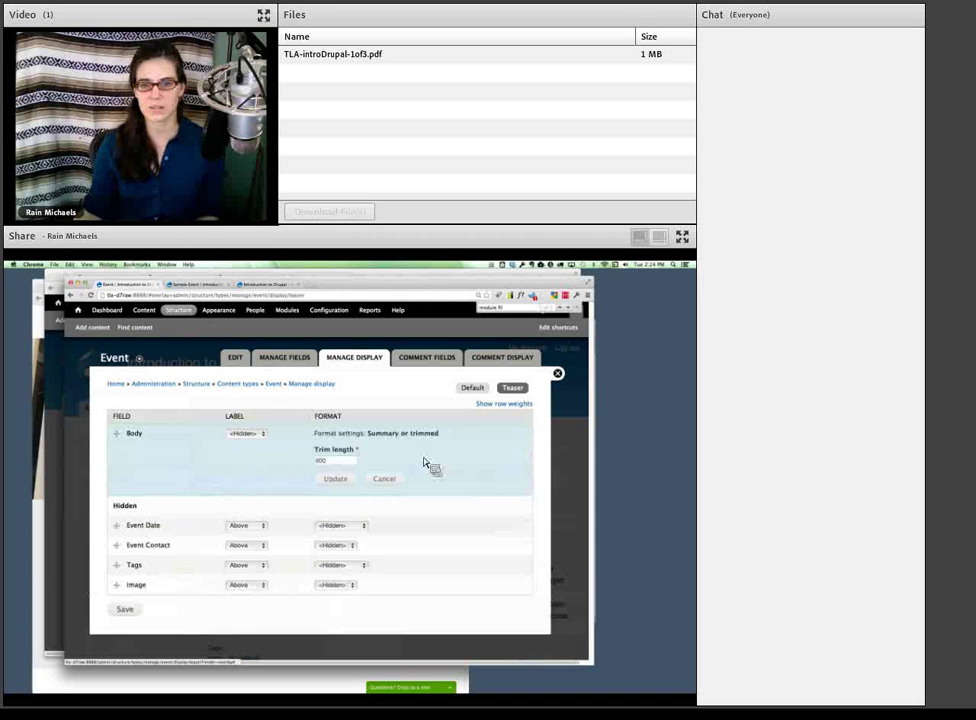
double_click(333, 461)
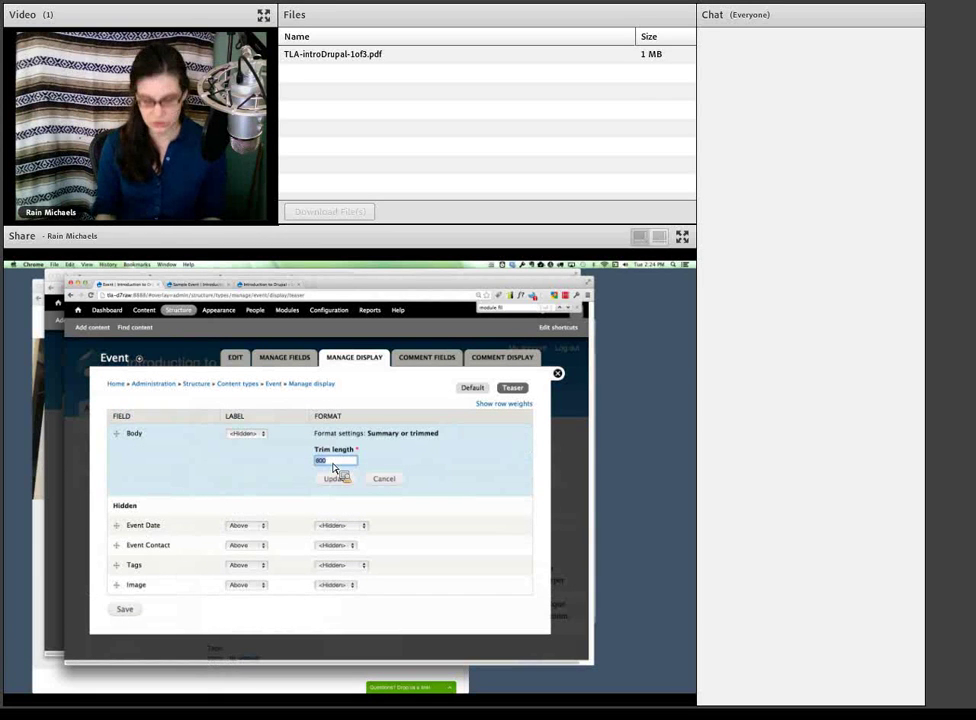
text(200)
click(336, 478)
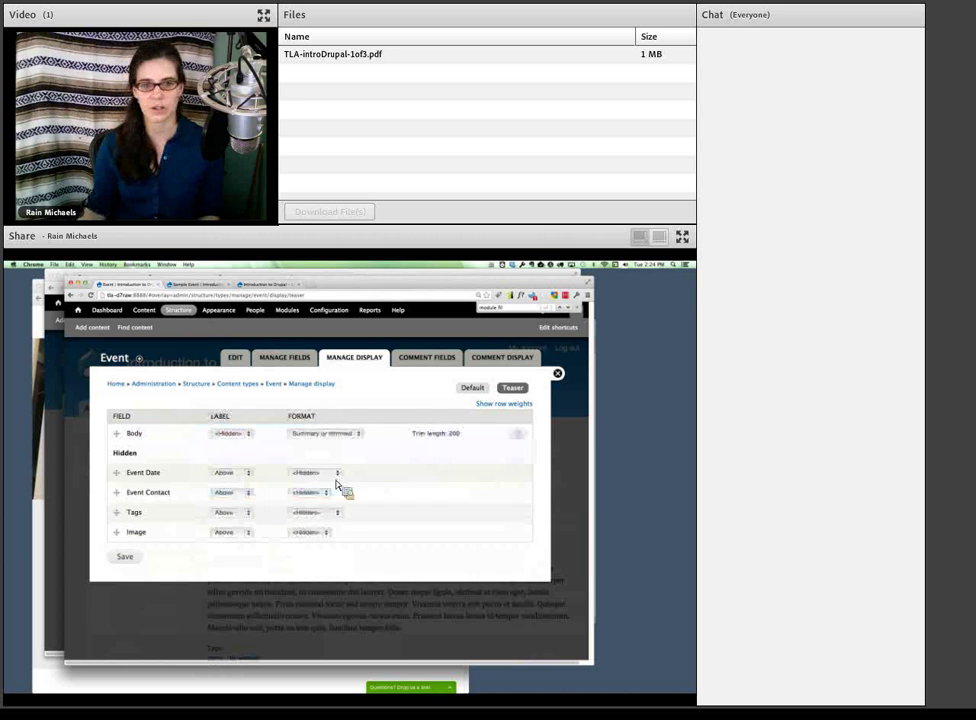
- Show Image in the teaser with a hidden label, Medium (220x220) style, linked to content
drag(116, 532, 116, 430)
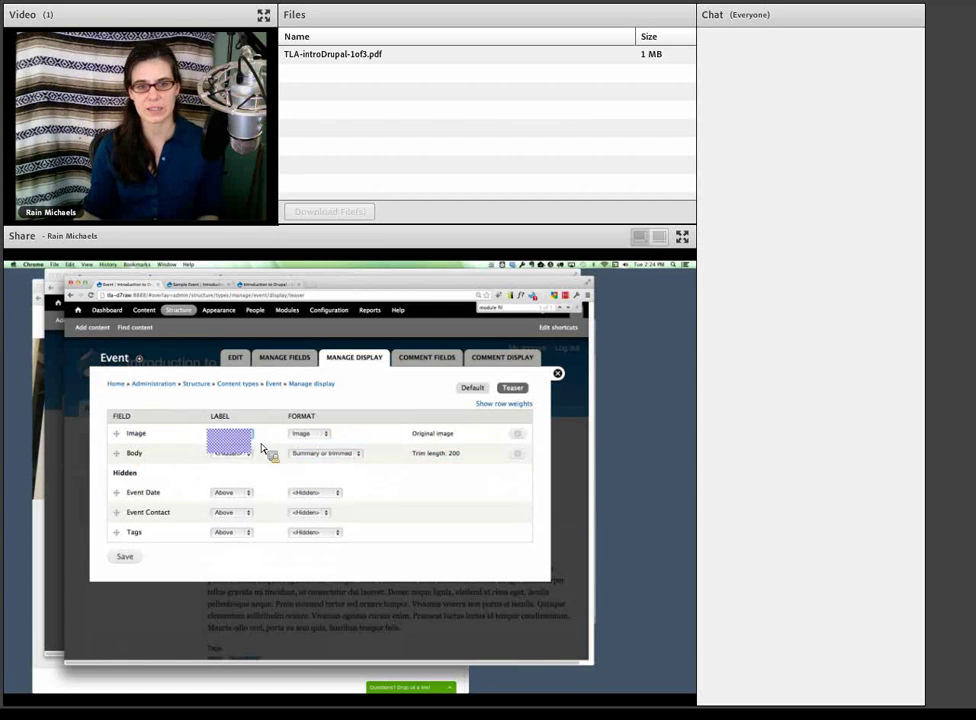
click(250, 458)
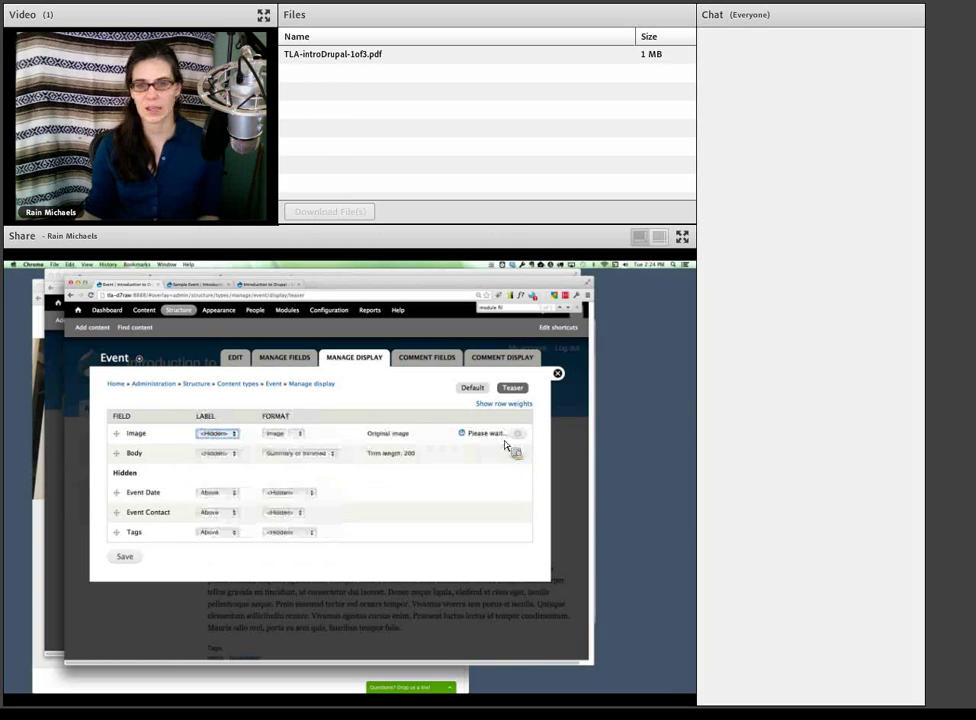
click(306, 487)
click(310, 493)
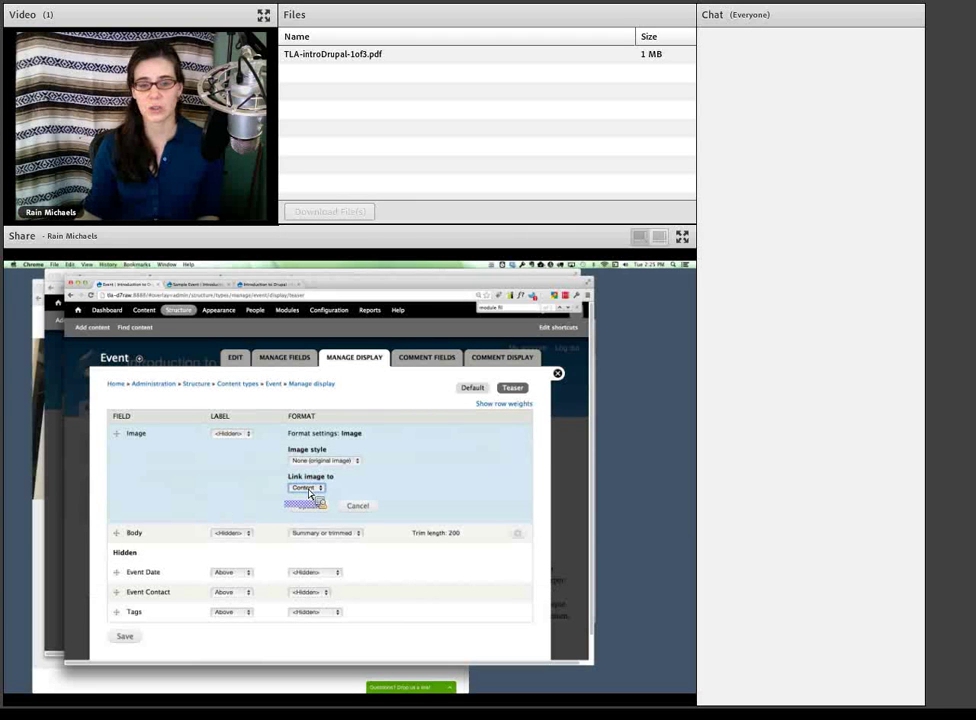
click(322, 462)
click(321, 476)
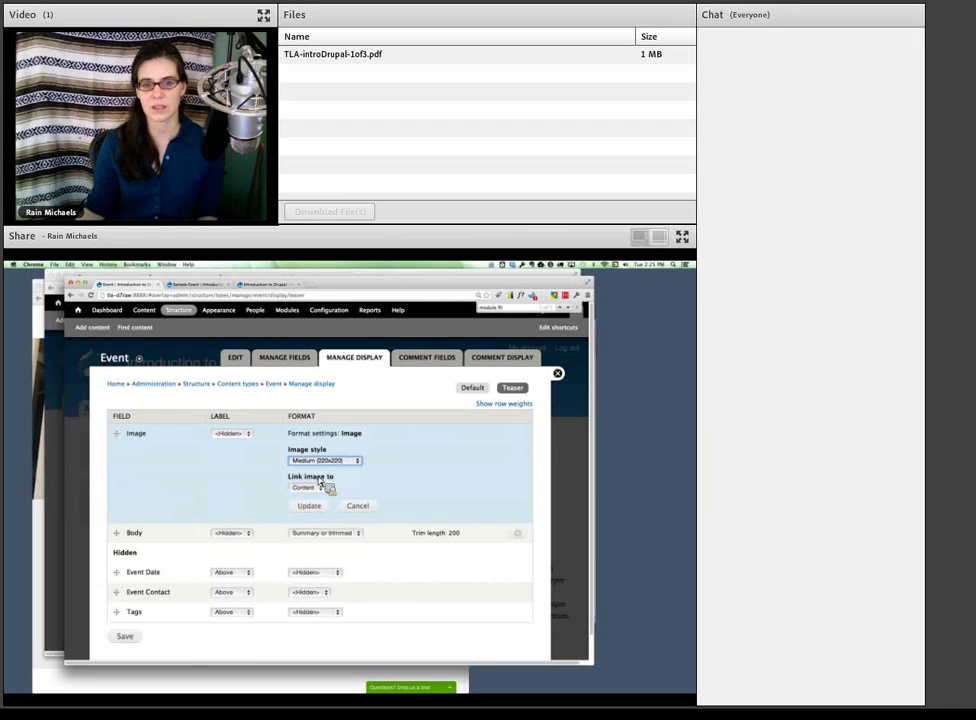
click(309, 505)
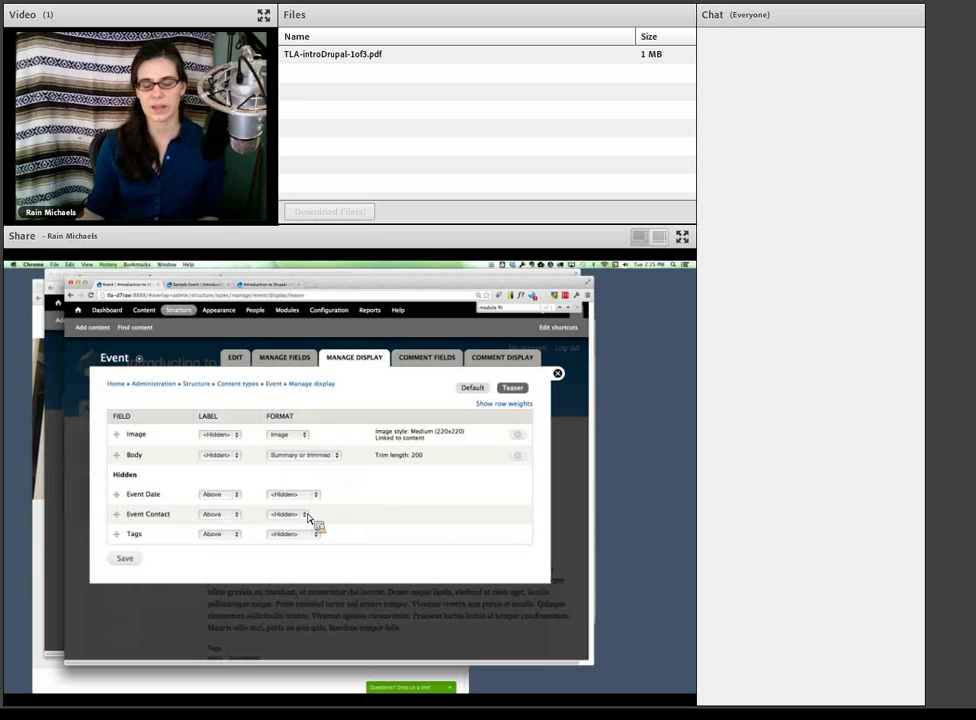
- Add Event Date below Image with an inline label, save, and check the front page teaser
drag(117, 494, 122, 460)
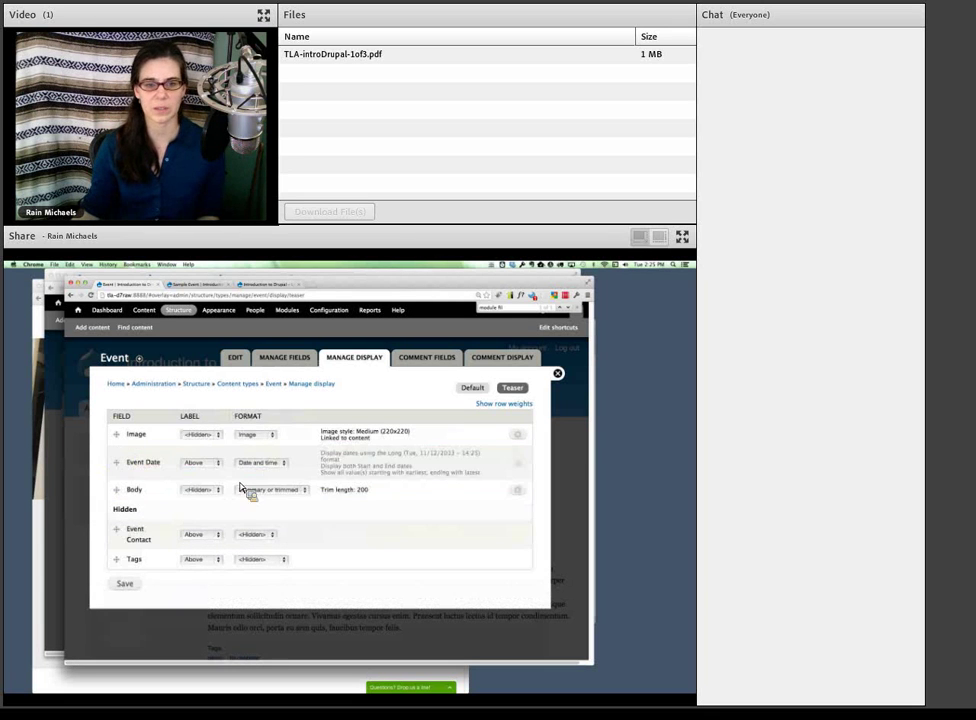
click(212, 462)
click(214, 475)
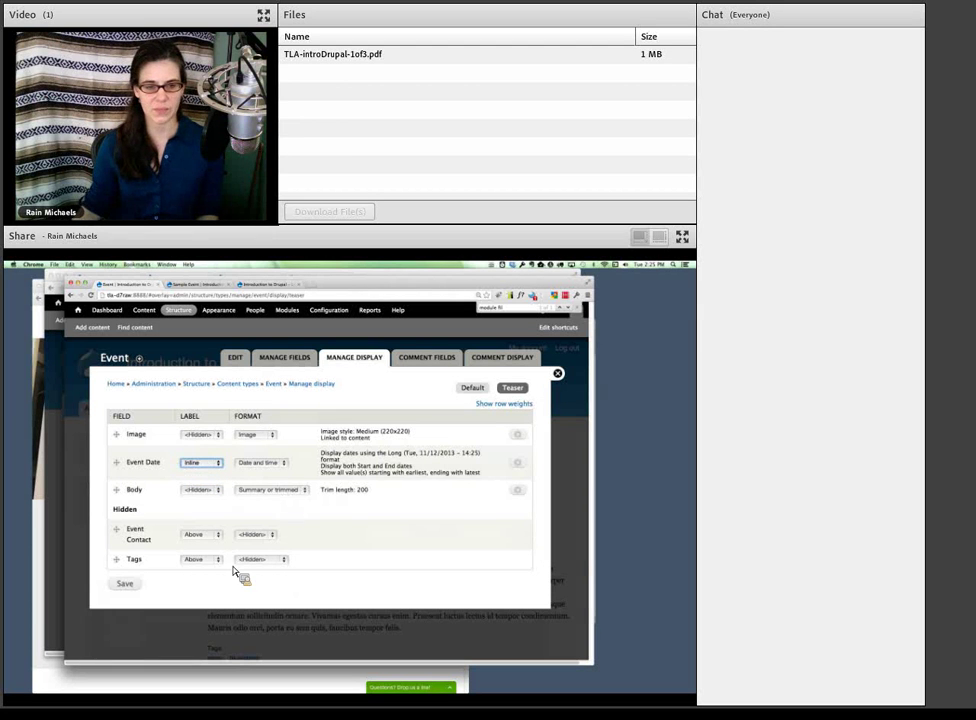
click(126, 584)
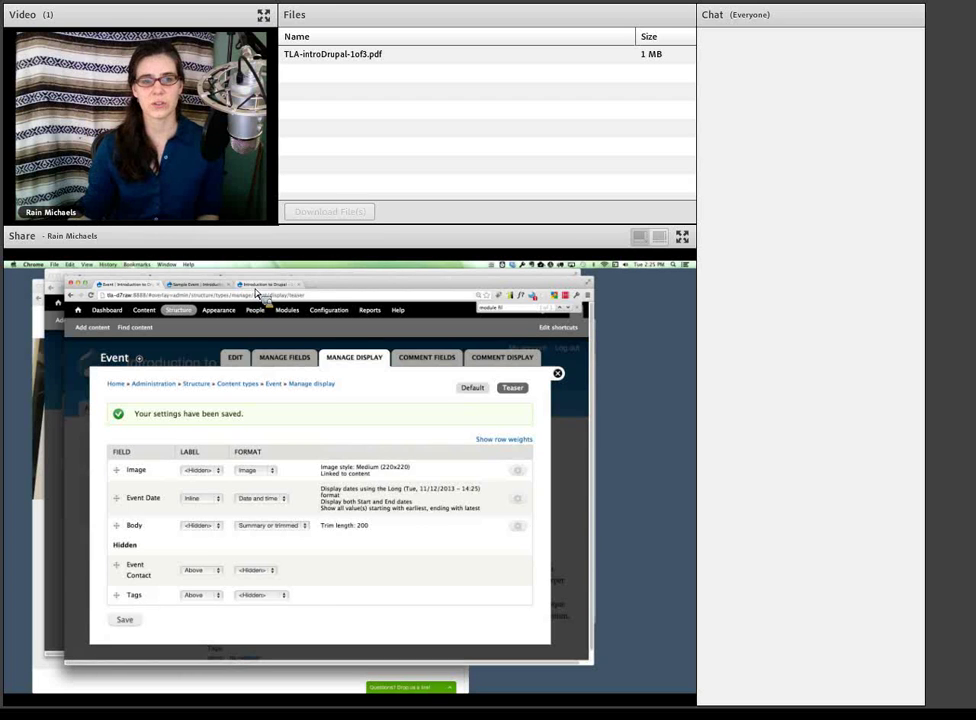
click(256, 288)
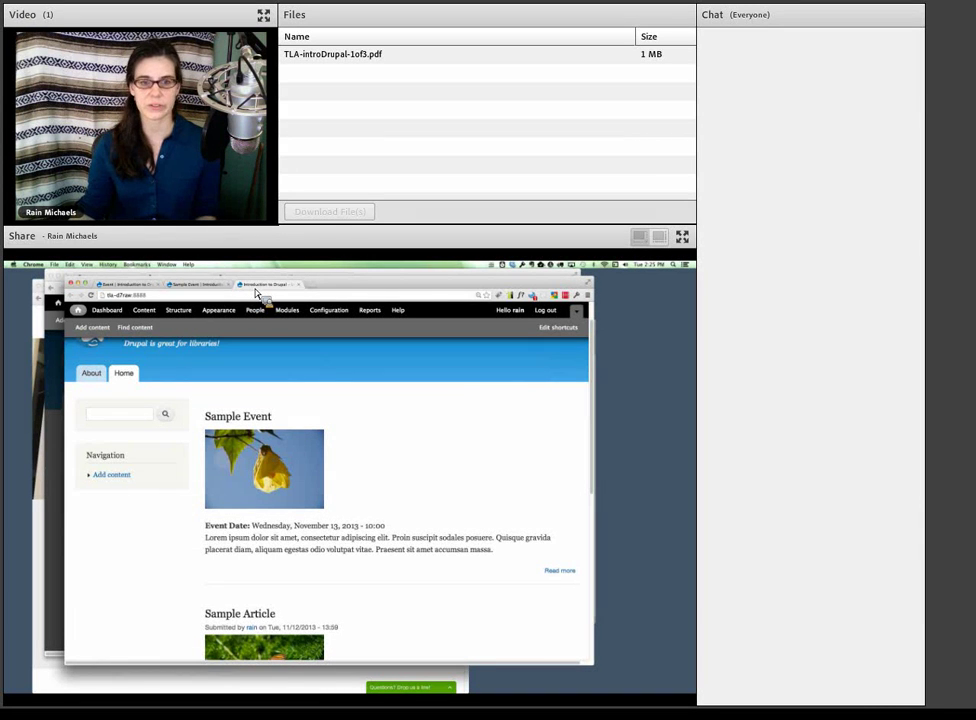
mouse_move(175, 432)
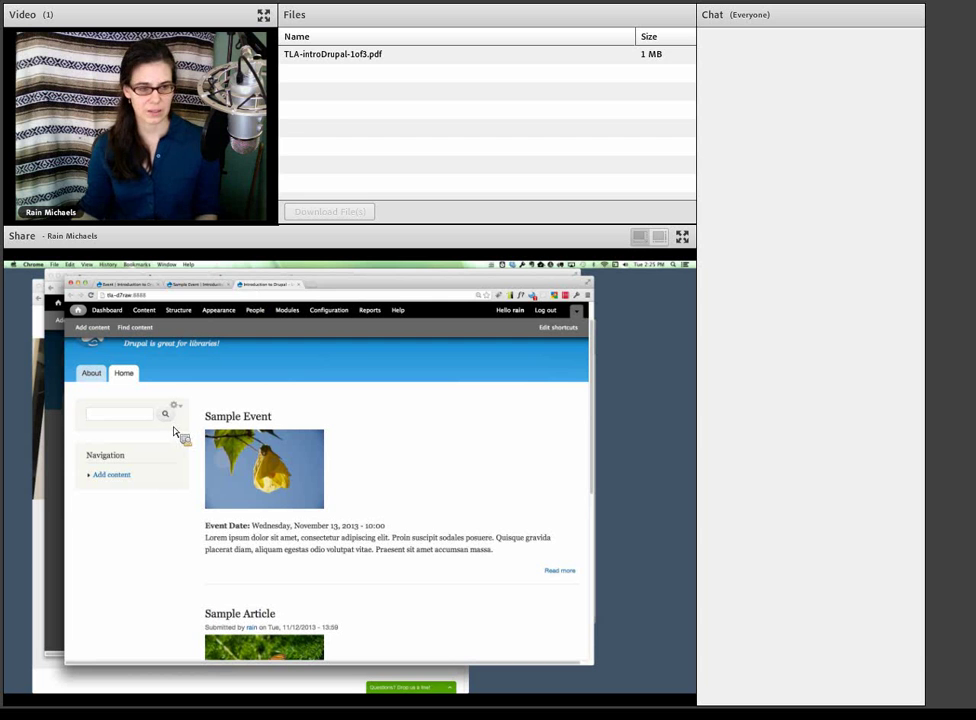
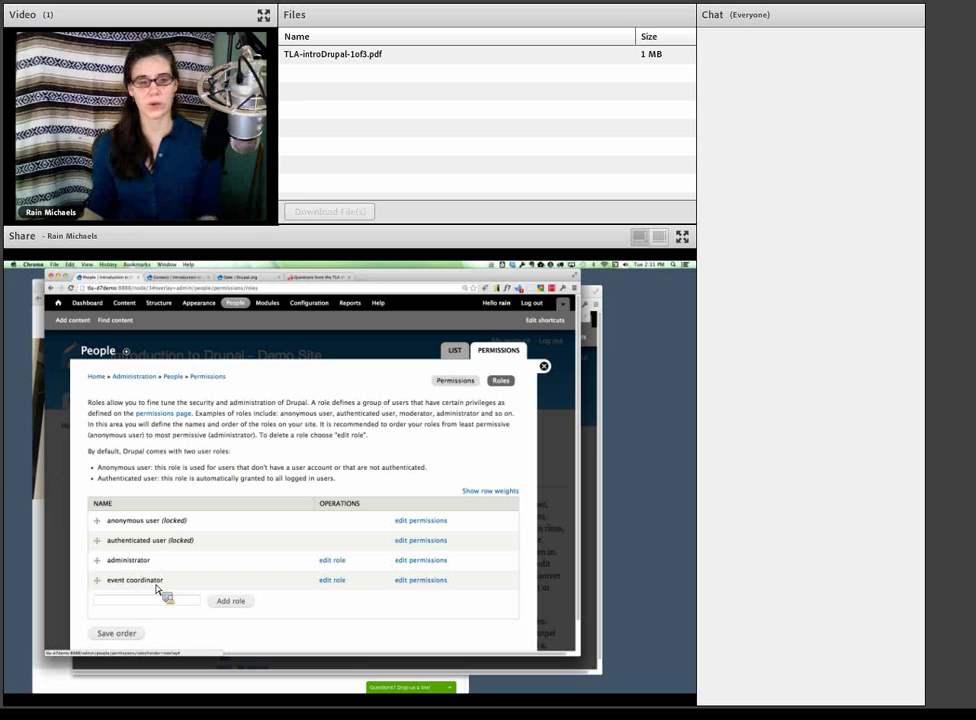
- Add a new Drupal role named 'article access' and confirm it appears in the roles list
click(117, 603)
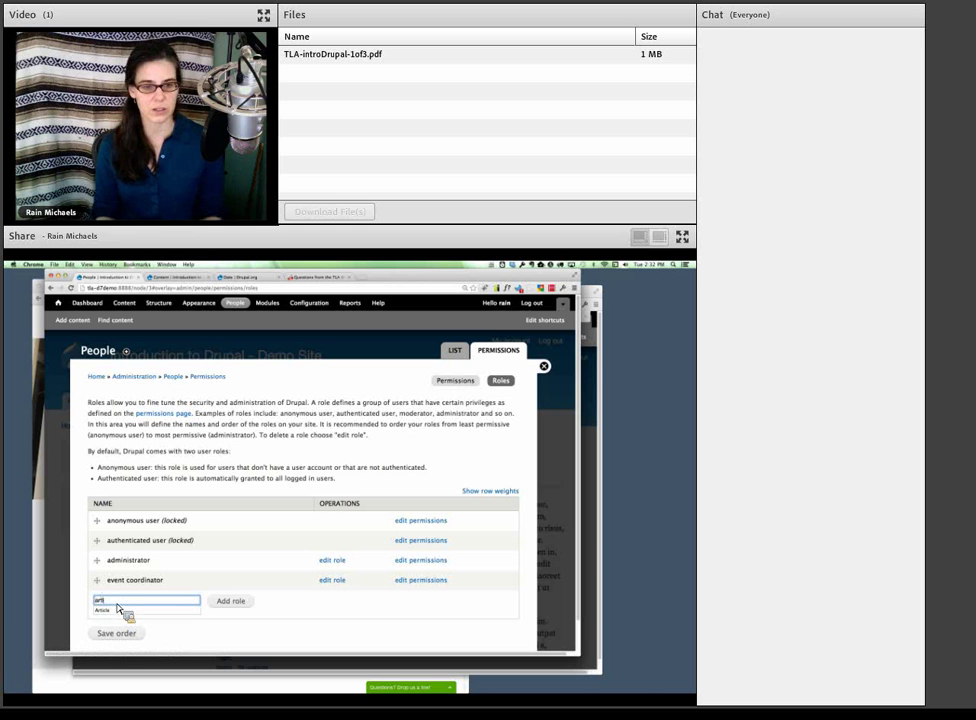
key(Escape)
text(a)
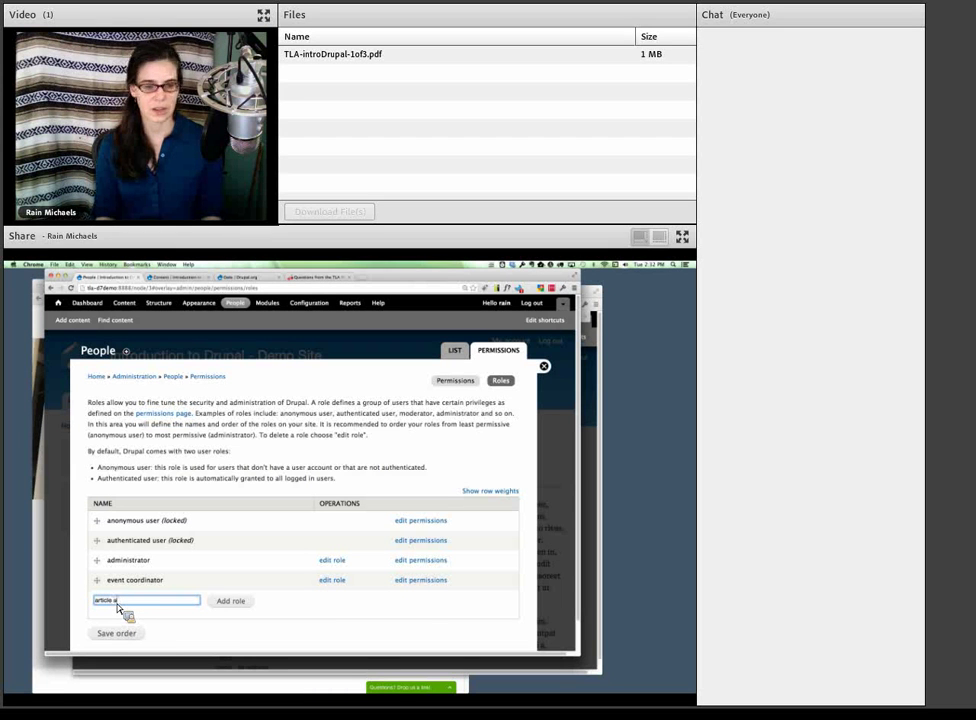
text(ccess)
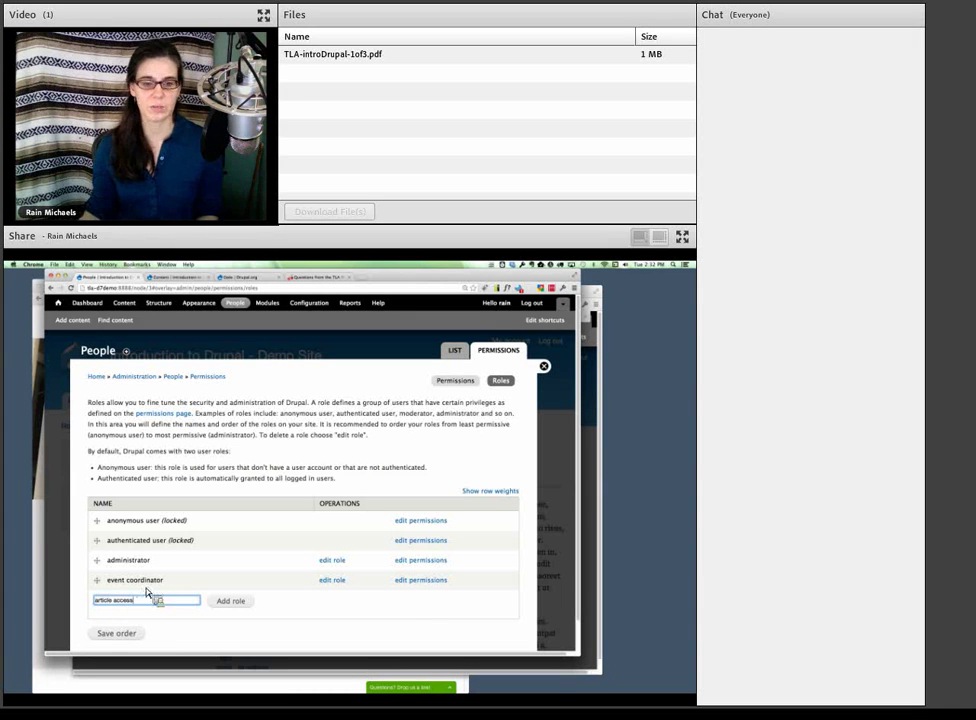
click(226, 602)
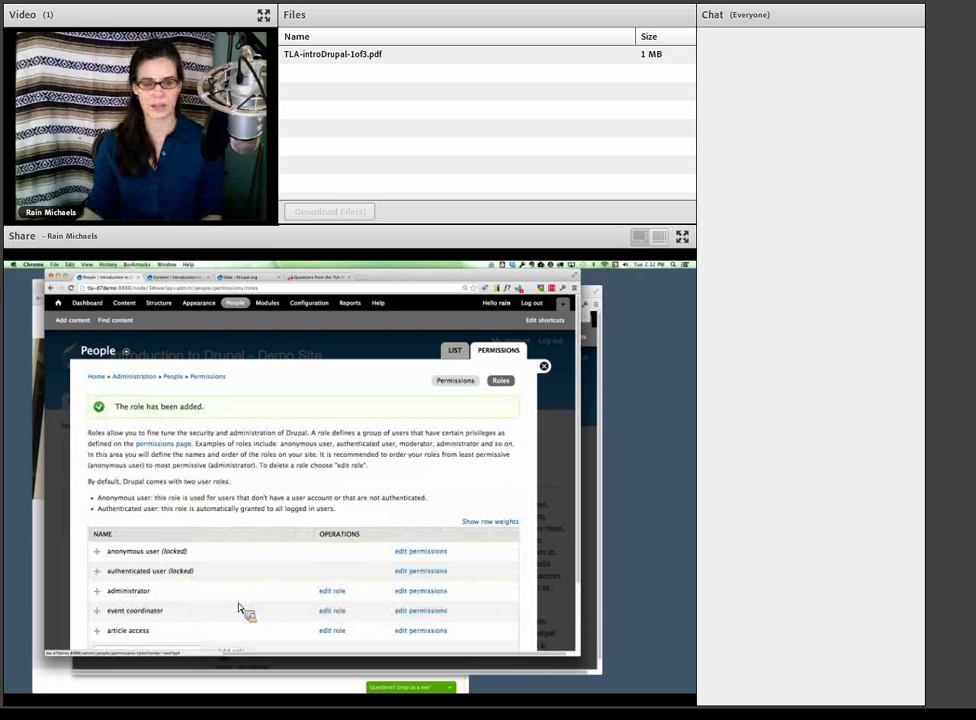
scroll(250, 620, down, 3)
scroll(246, 622, up, 2)
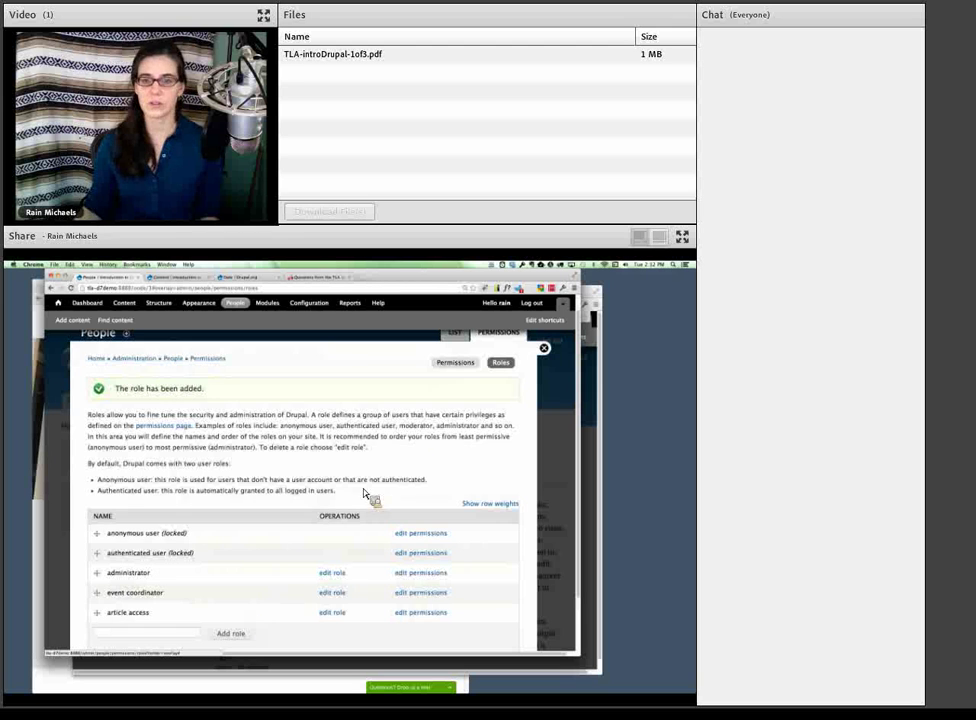
- Give user john the article access role and save his account
scroll(438, 410, up, 1)
click(455, 351)
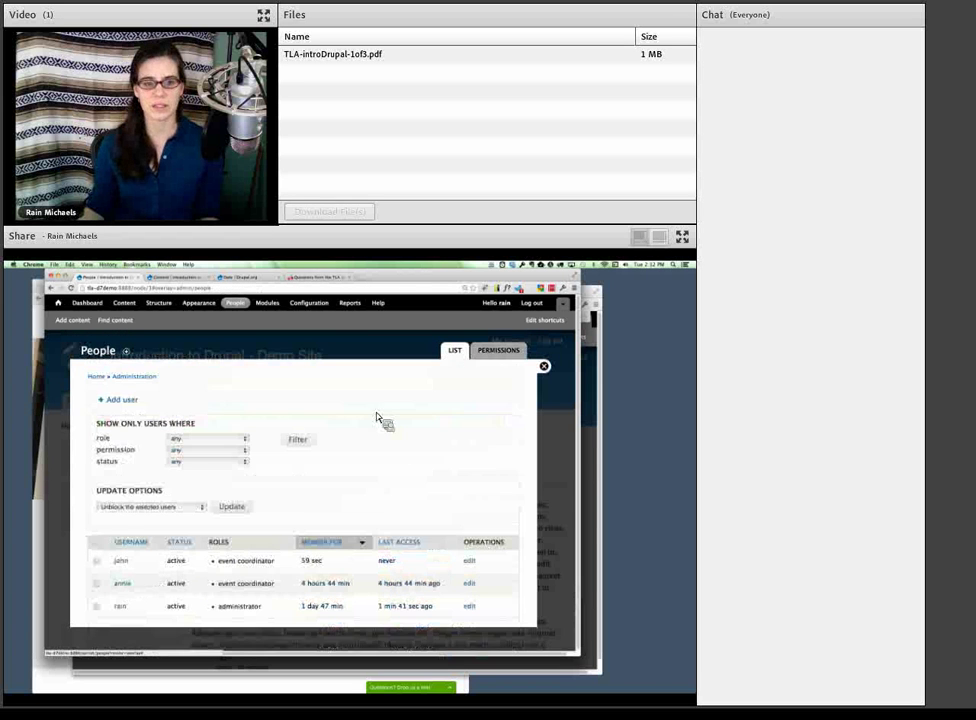
click(470, 561)
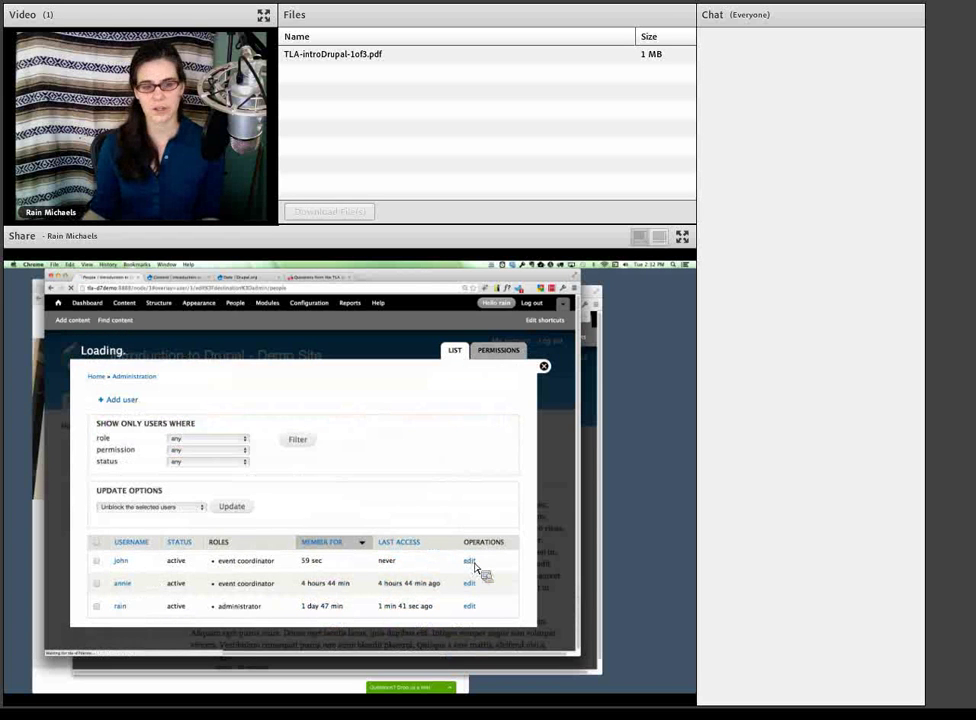
scroll(225, 580, down, 3)
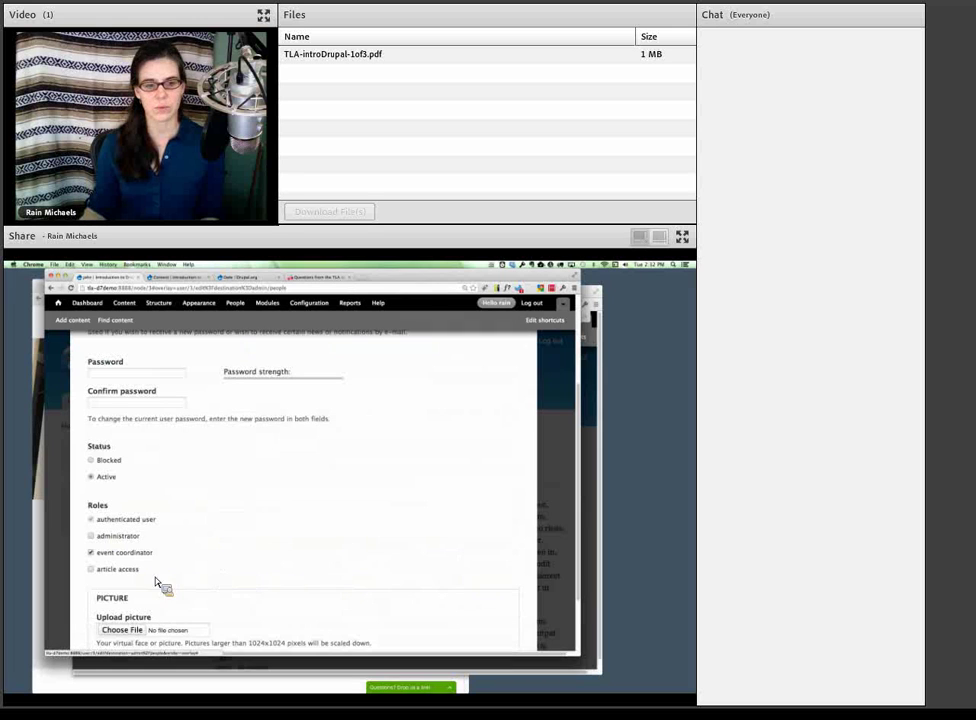
scroll(165, 585, down, 2)
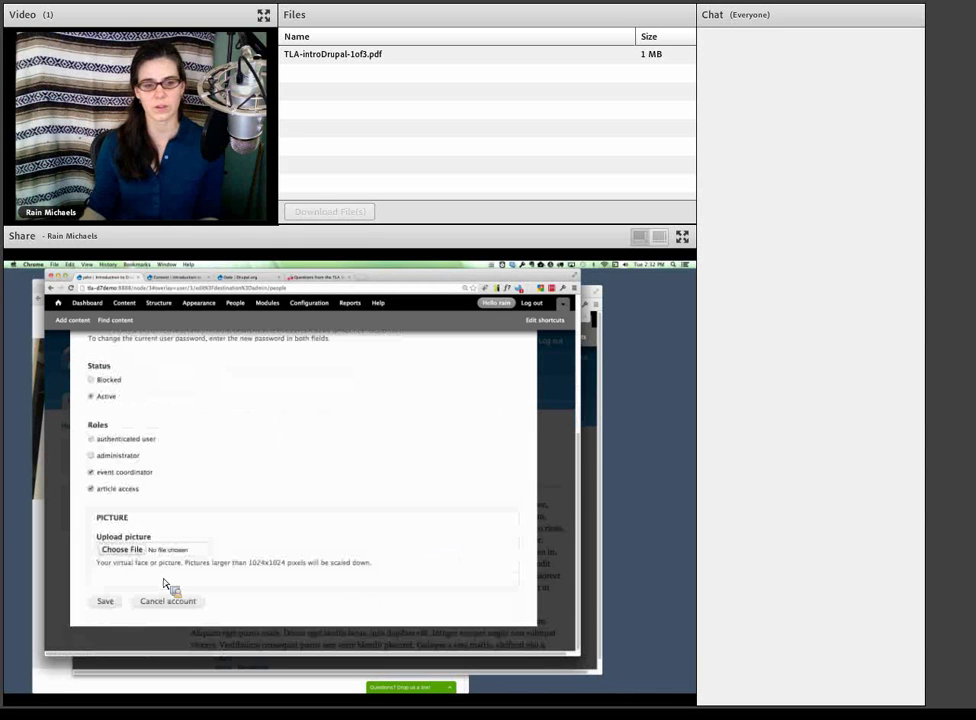
click(116, 601)
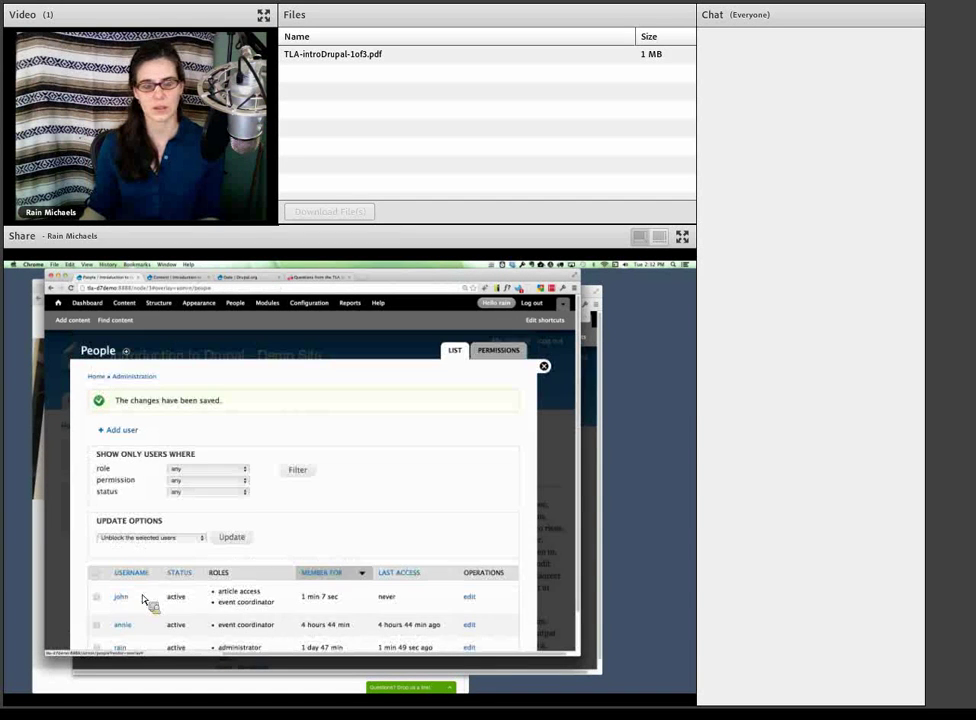
scroll(142, 600, down, 1)
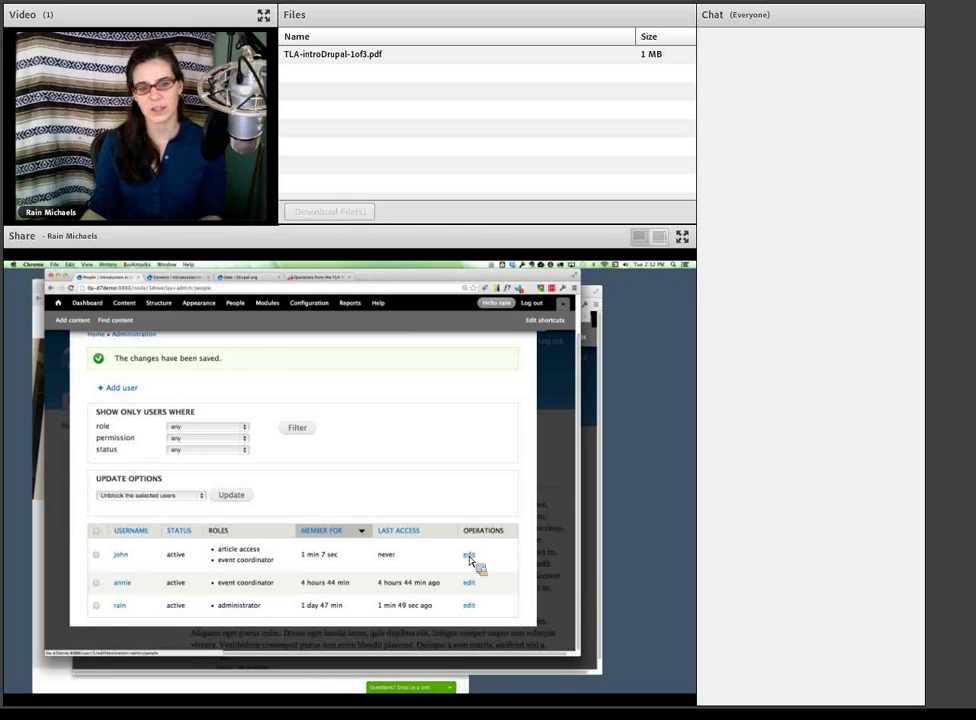
- Set john's account status to Blocked and save the change
click(469, 556)
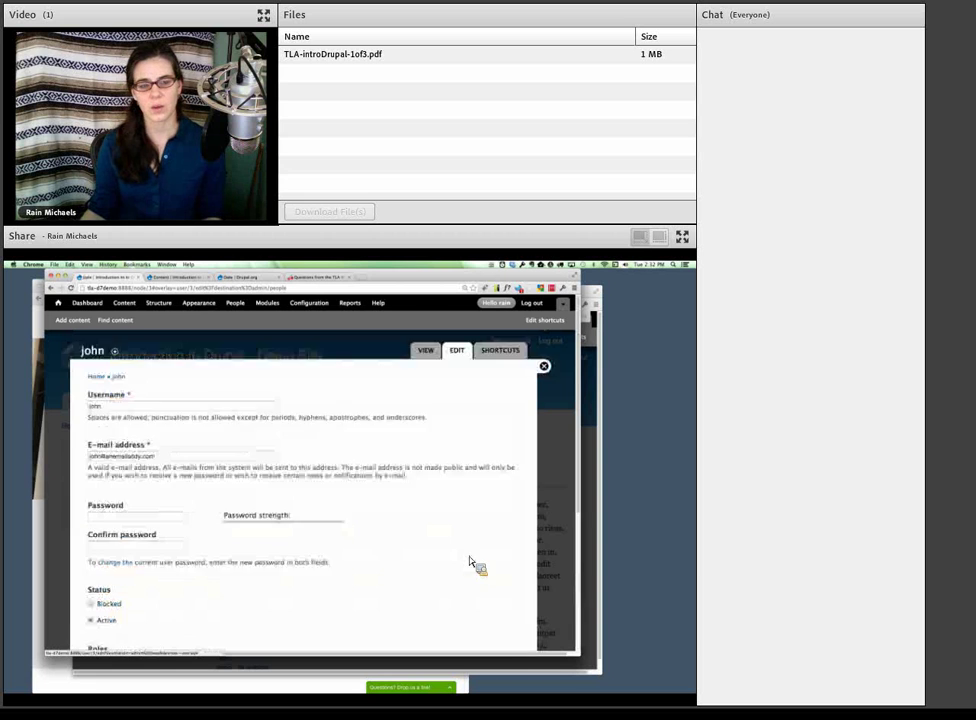
scroll(232, 591, down, 2)
click(109, 523)
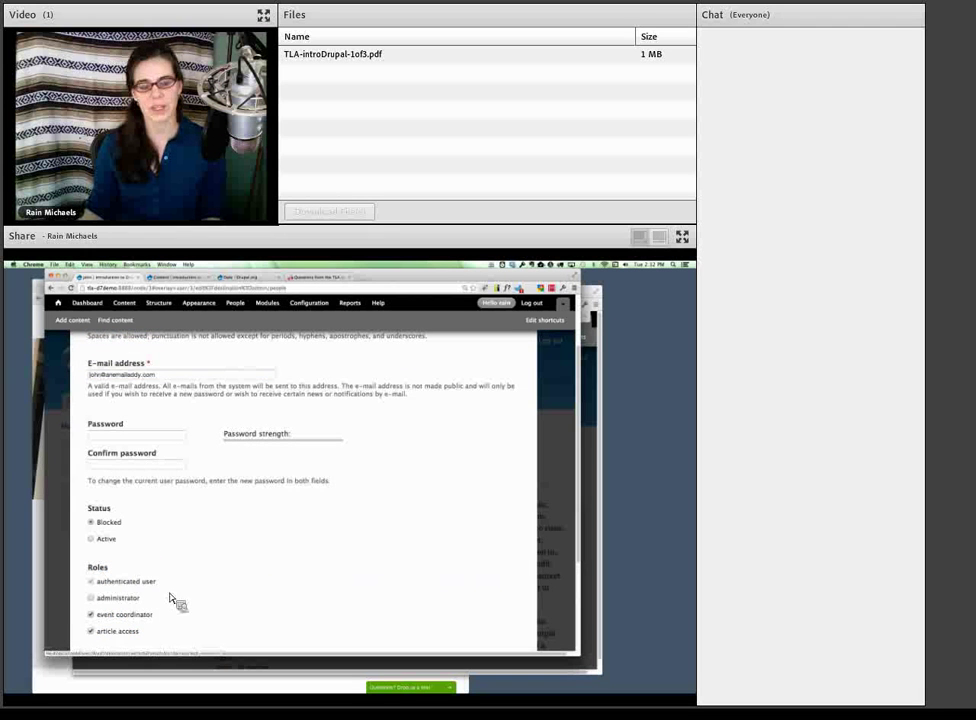
scroll(174, 600, down, 3)
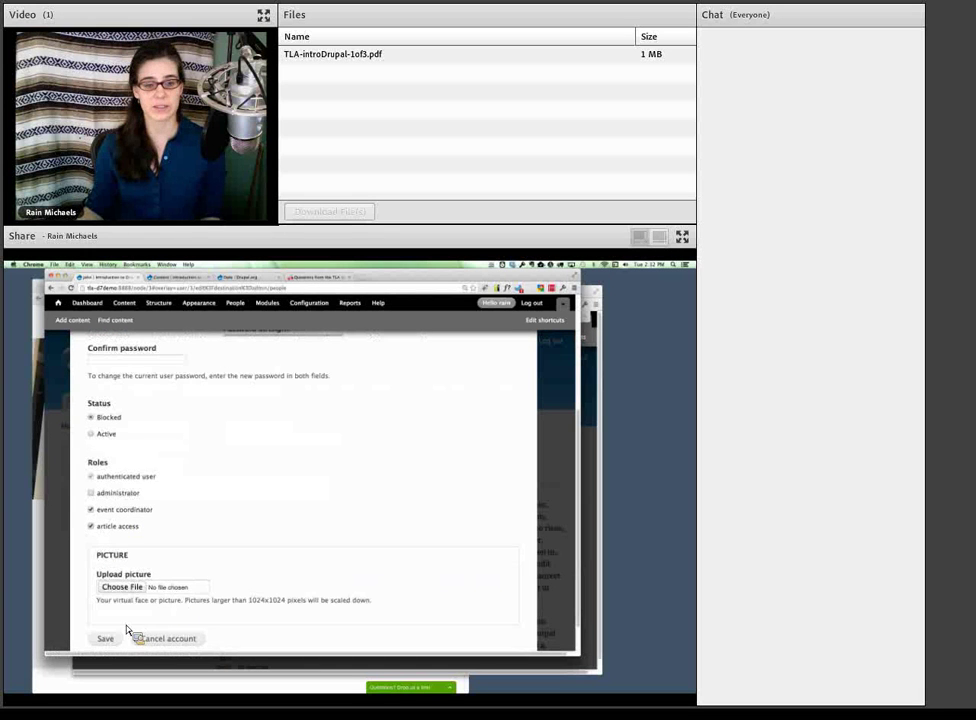
click(107, 639)
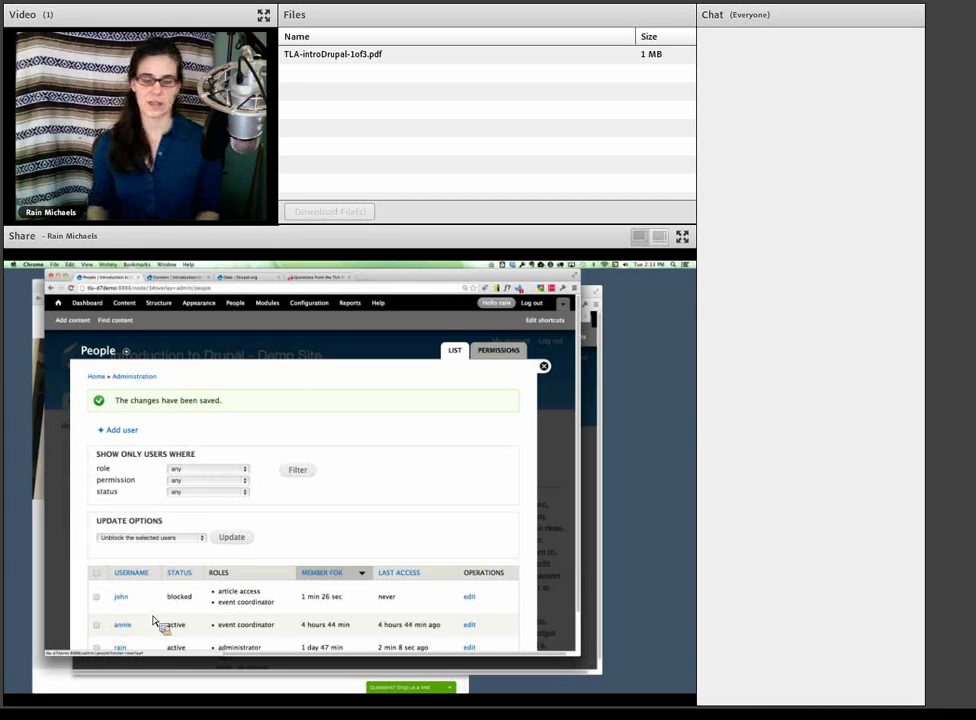
scroll(174, 598, down, 2)
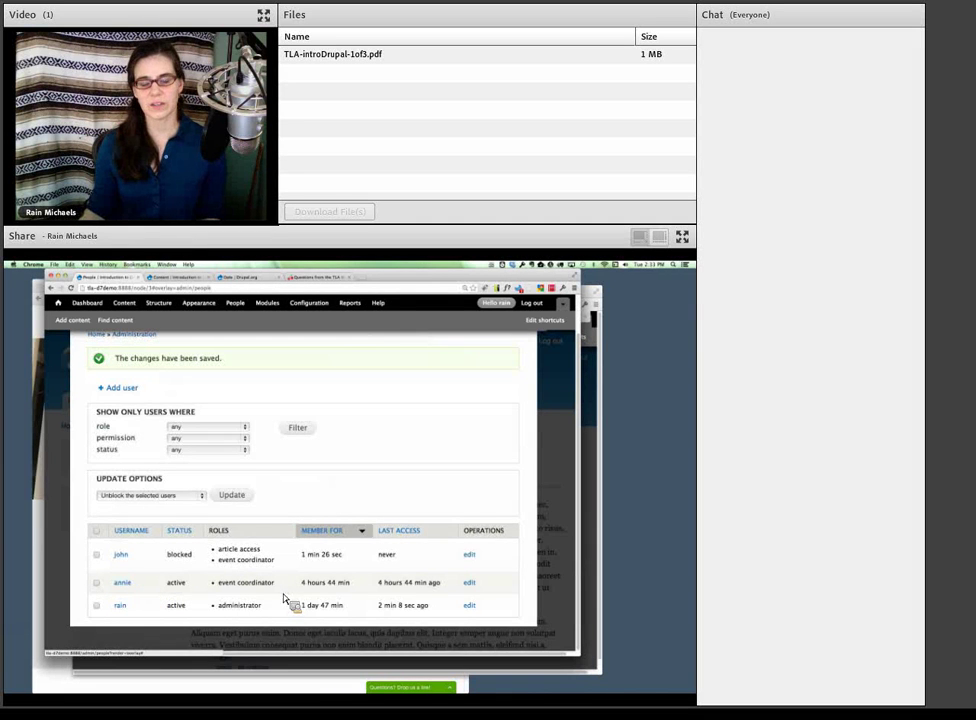
scroll(285, 598, up, 2)
click(500, 352)
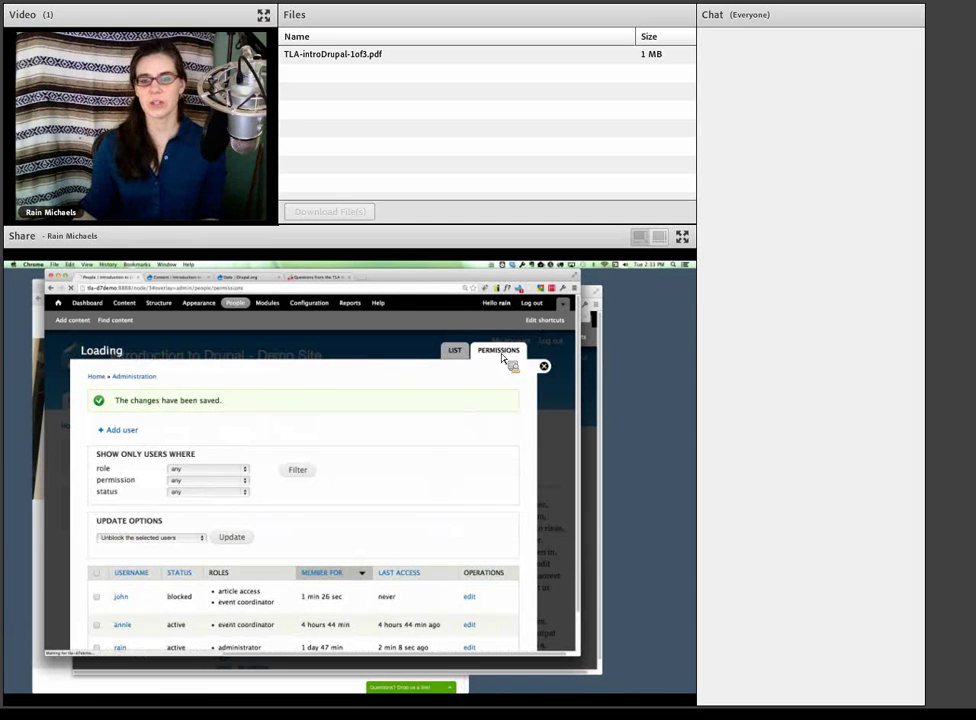
scroll(414, 471, down, 2)
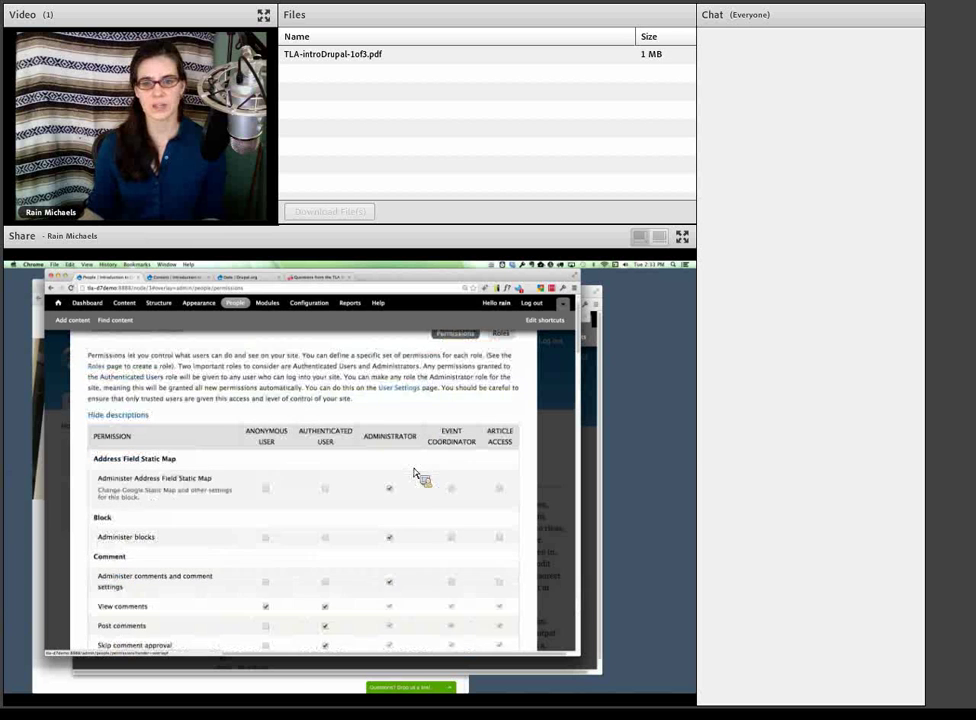
scroll(416, 473, down, 1)
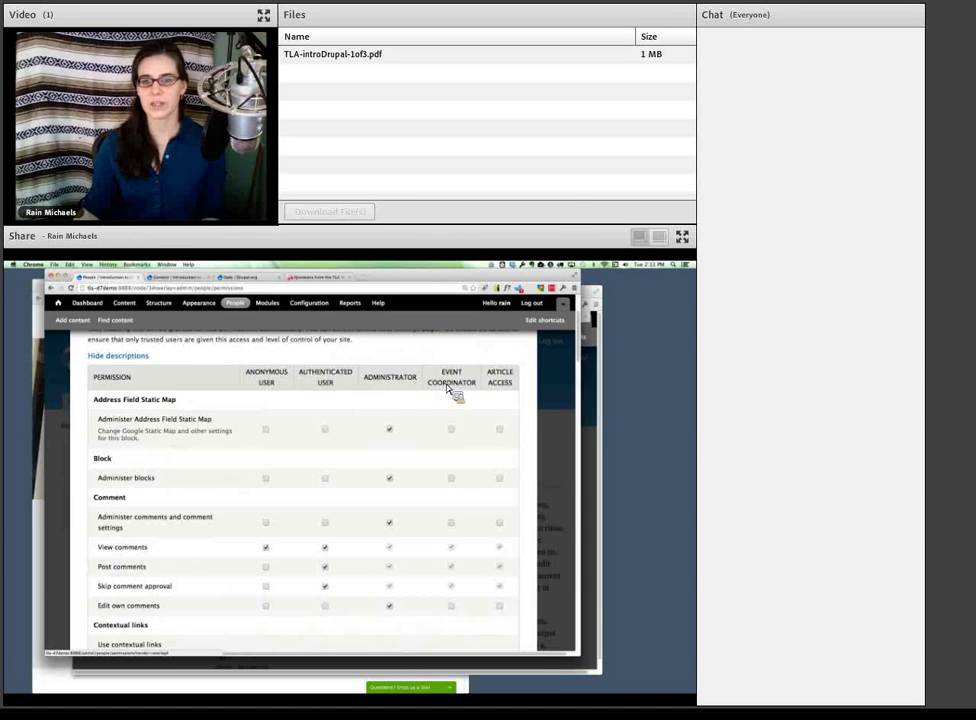
scroll(430, 432, down, 2)
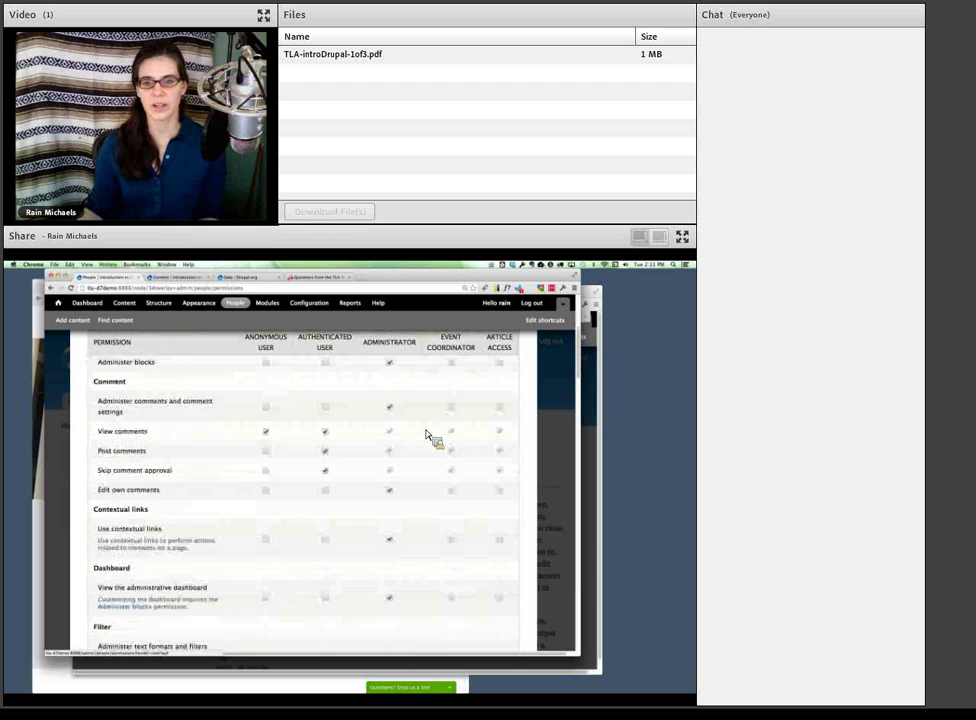
scroll(426, 435, down, 5)
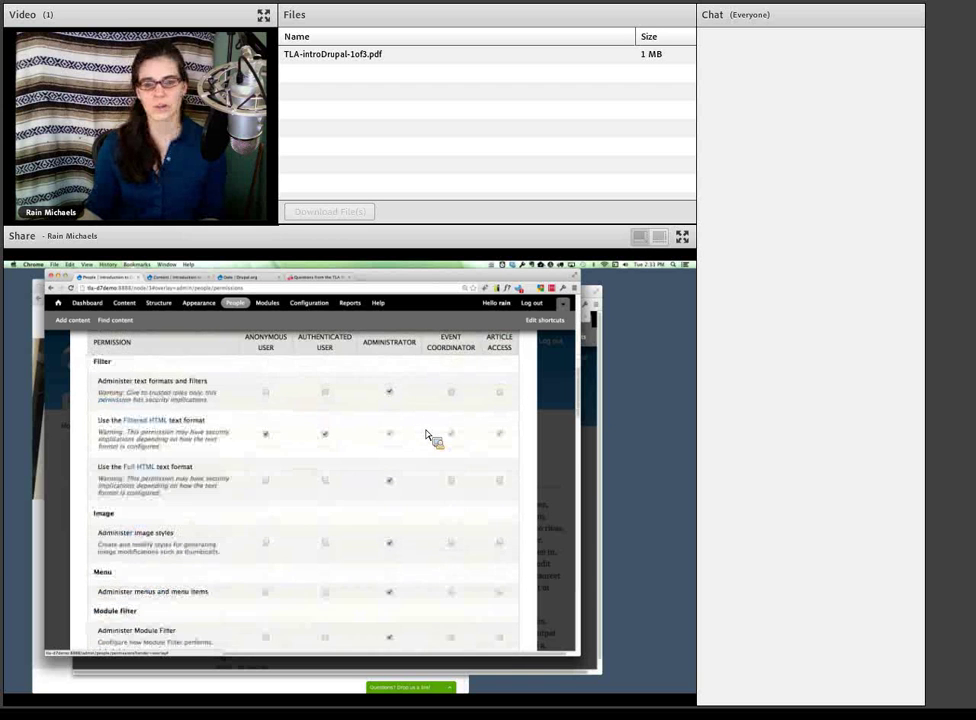
scroll(426, 435, down, 6)
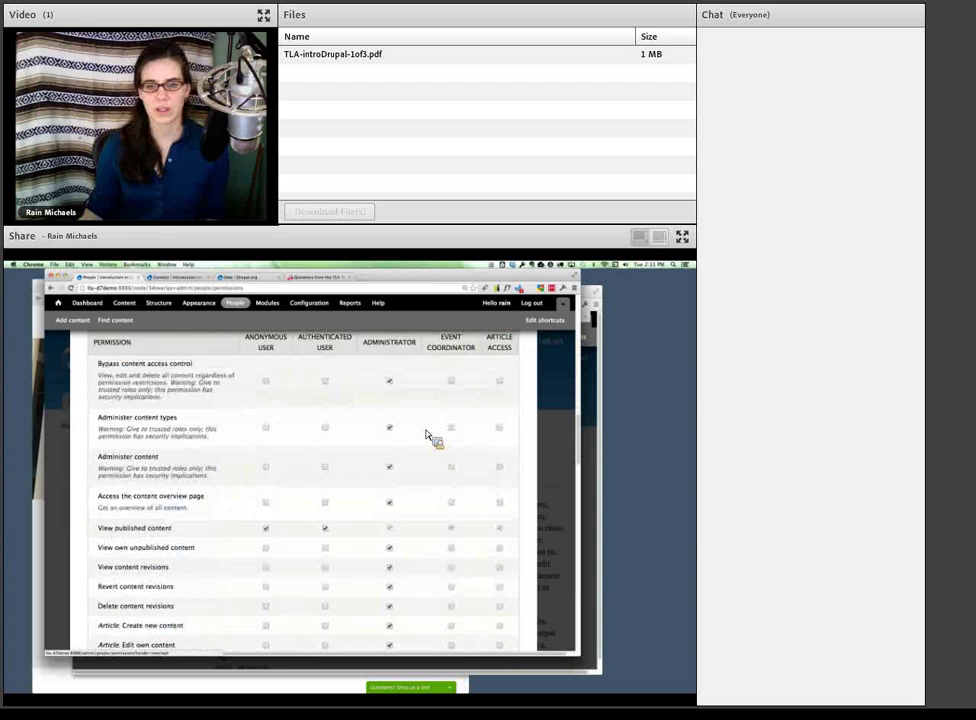
scroll(426, 435, down, 4)
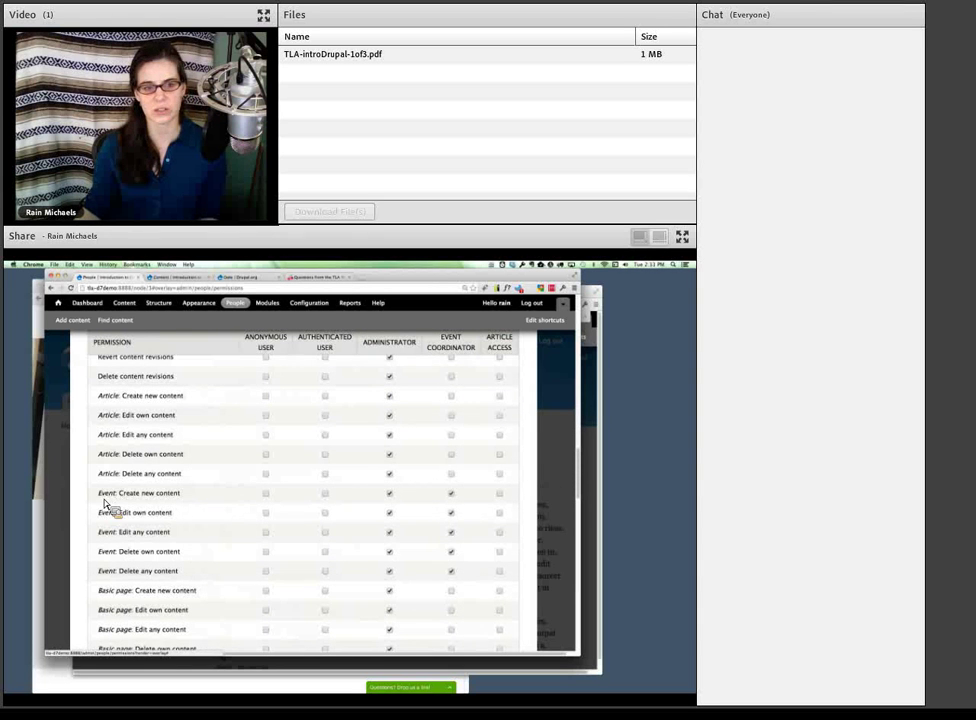
drag(99, 494, 213, 581)
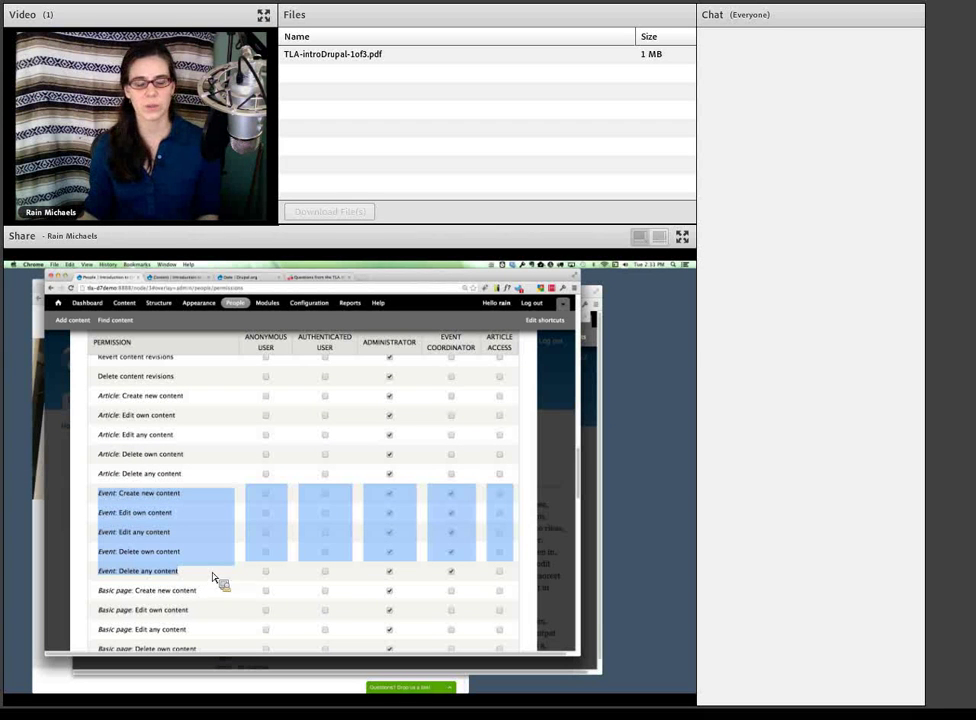
click(157, 513)
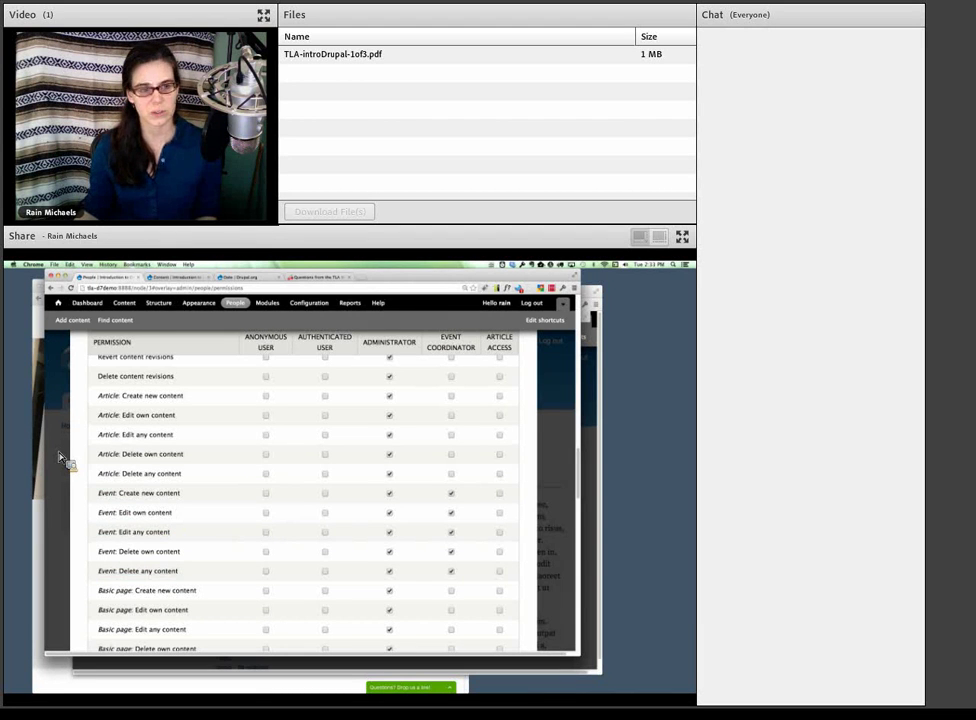
- Switch to Firefox and reload the logged-in Demo Site home page
key(super+Tab)
click(152, 469)
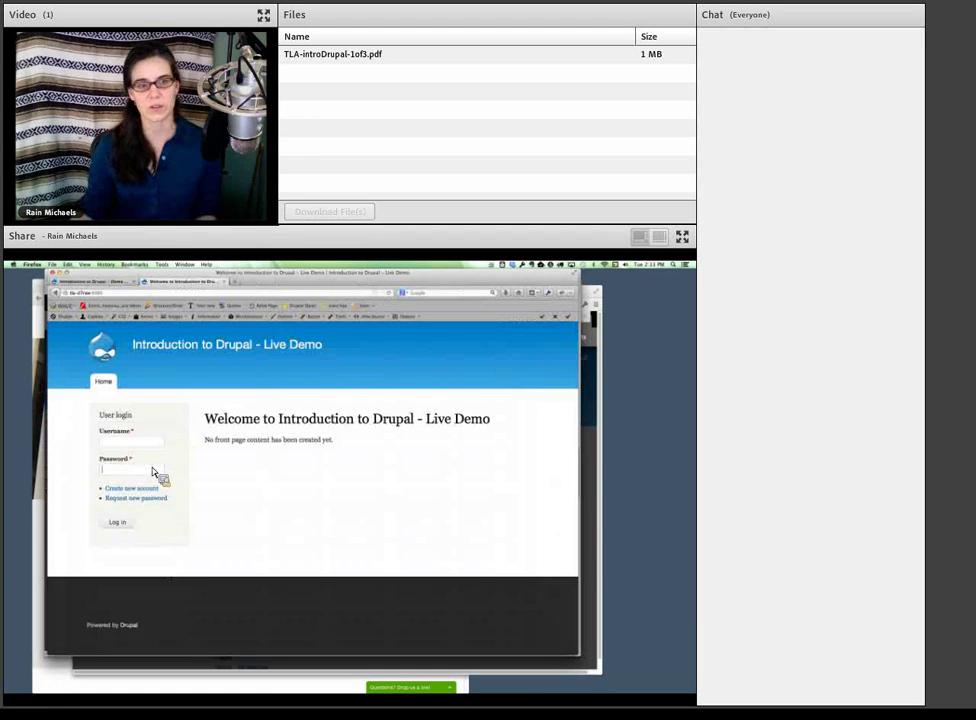
click(100, 282)
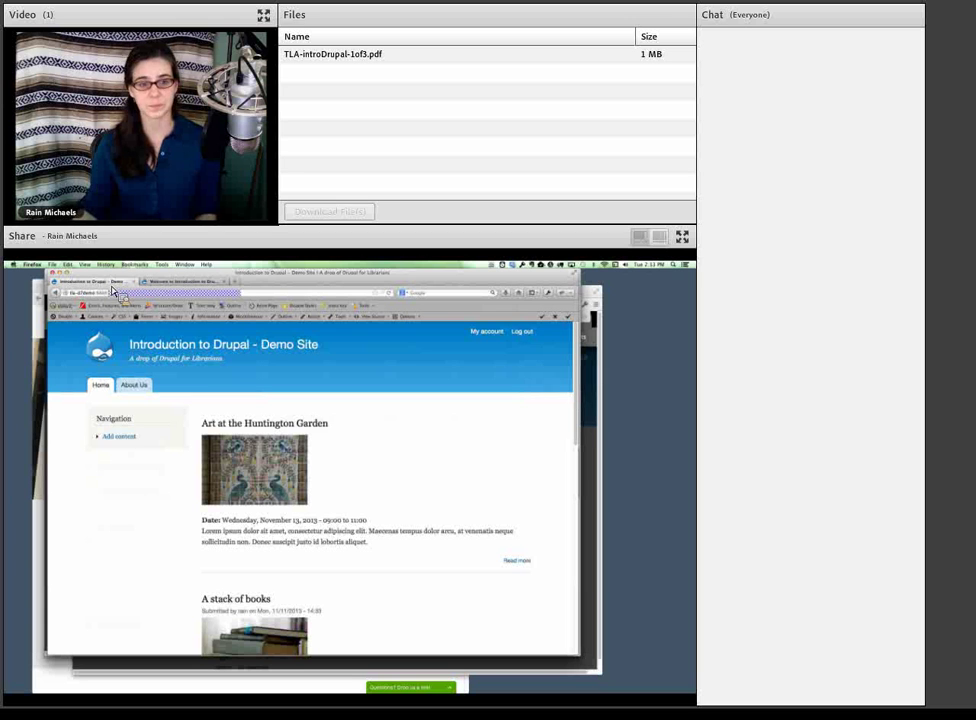
key(Return)
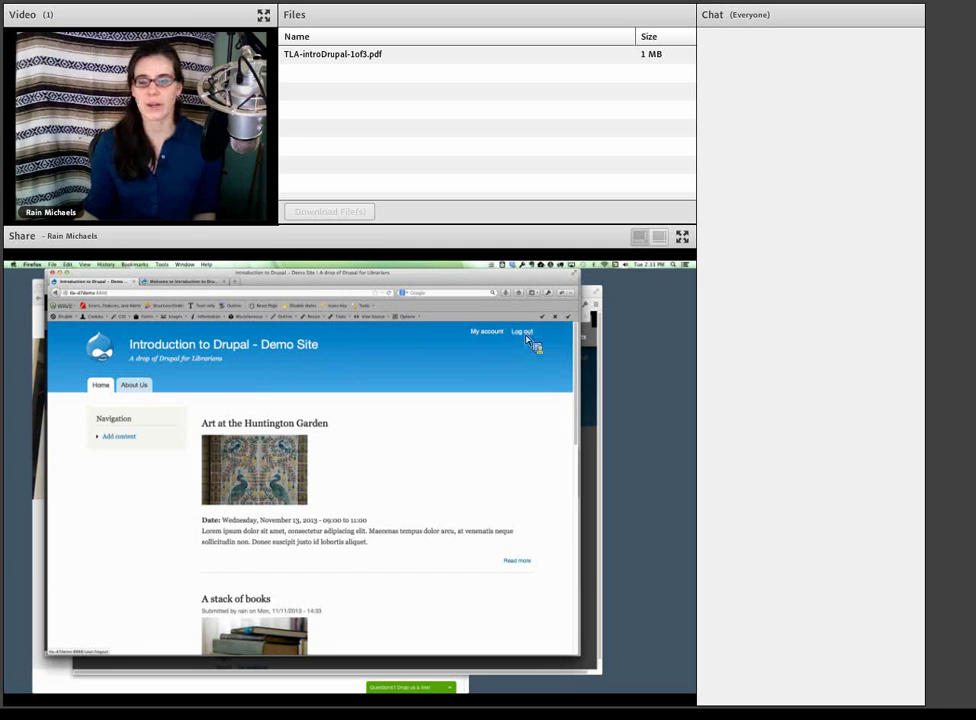
- Browse through the Create Event form, then go to the About Us page
click(127, 441)
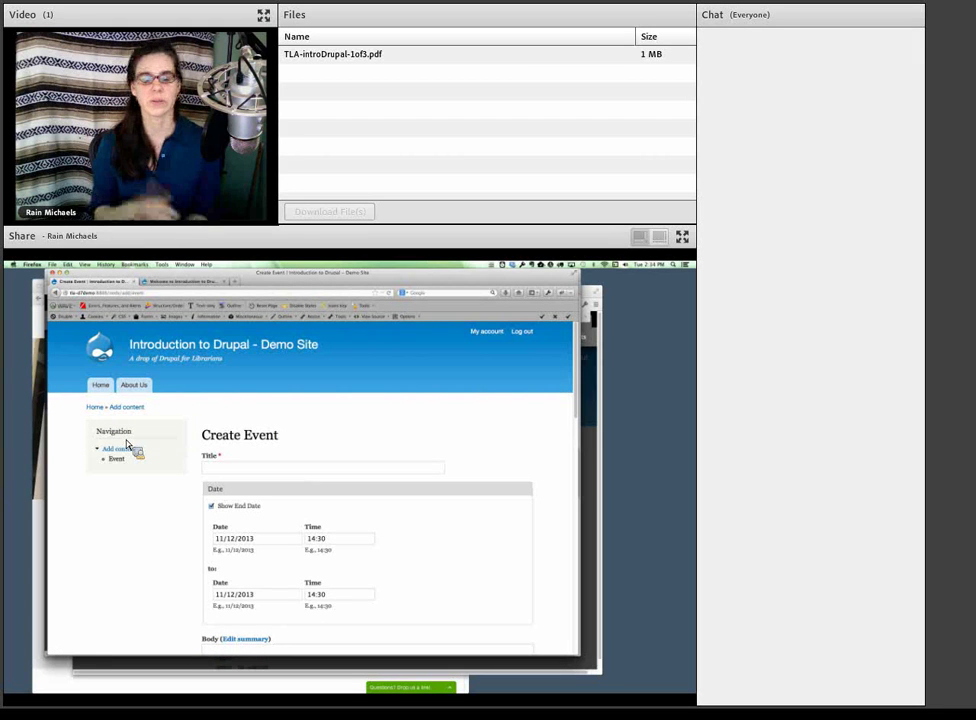
scroll(154, 494, down, 2)
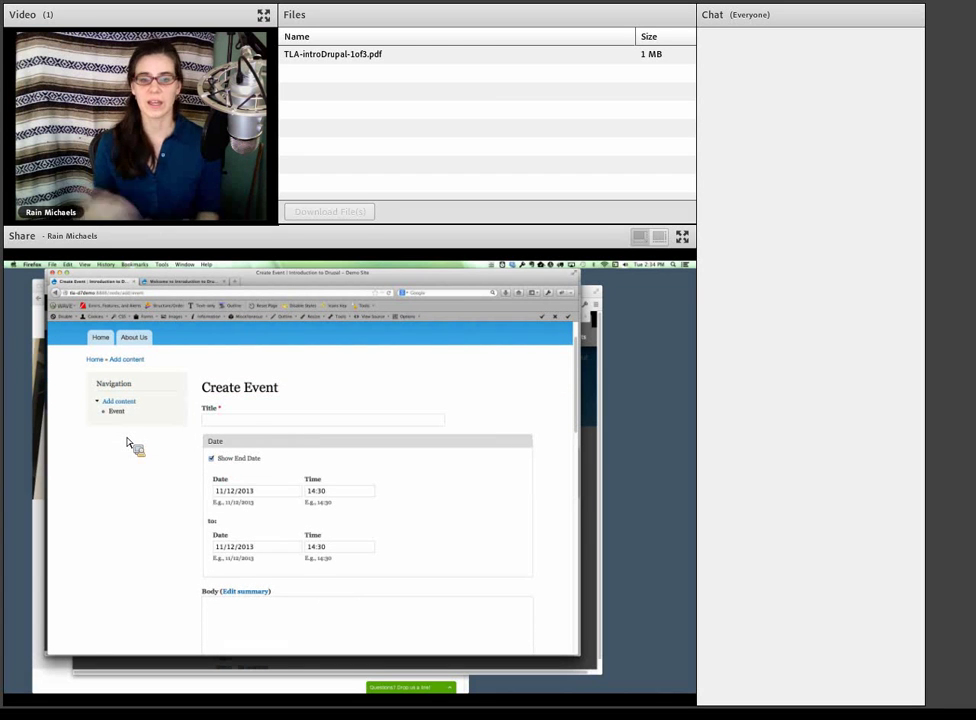
scroll(138, 470, down, 5)
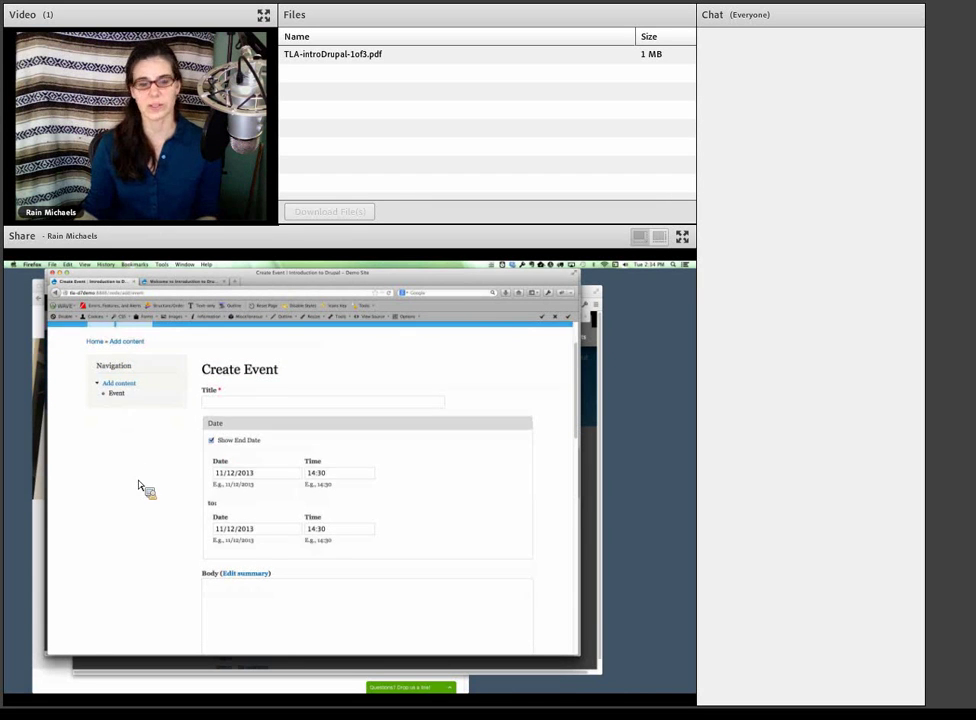
scroll(140, 487, down, 10)
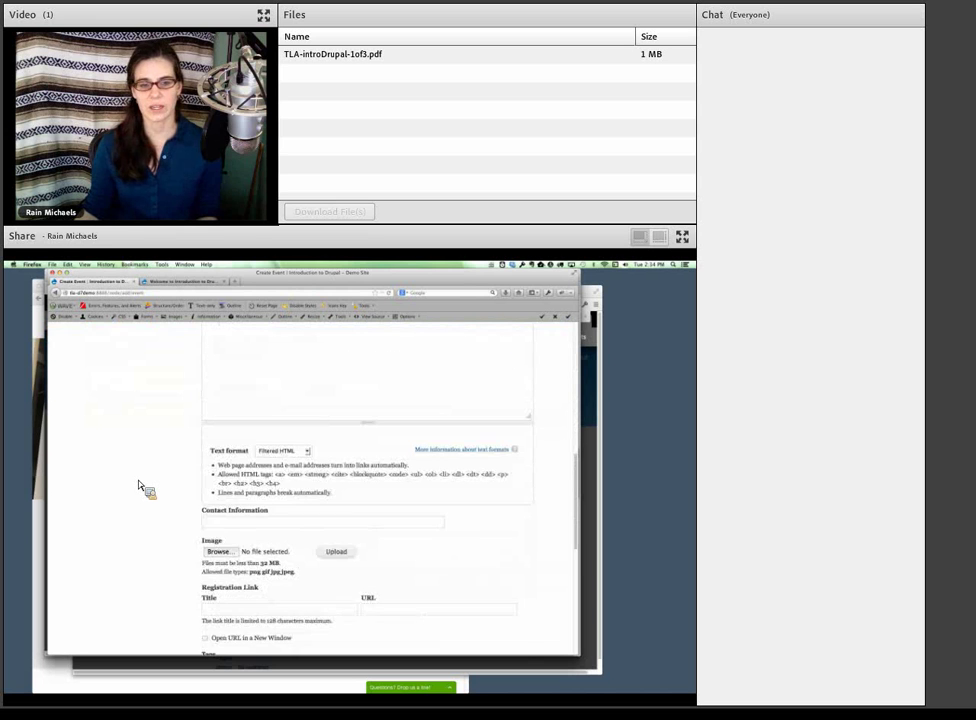
scroll(140, 487, down, 15)
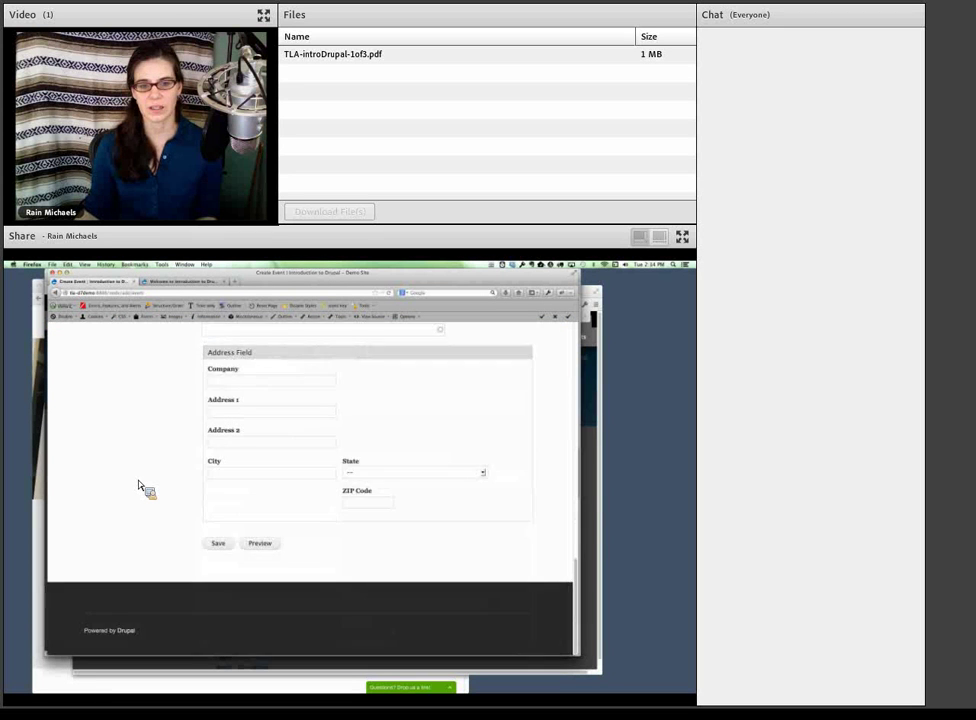
scroll(140, 487, up, 20)
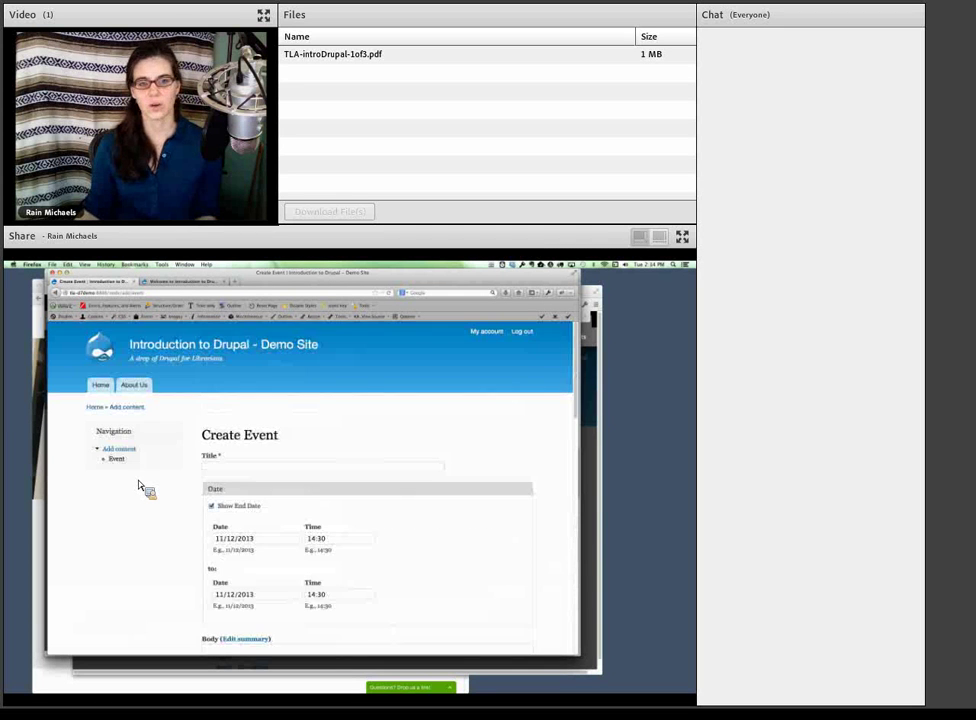
click(132, 389)
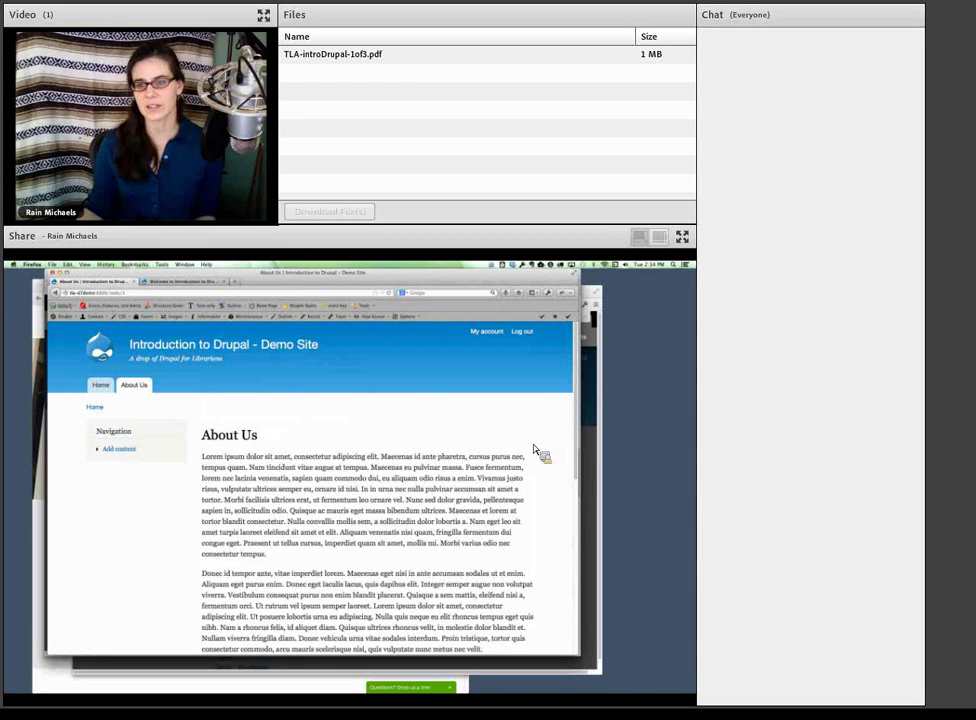
- In Chrome, close the Manage Display overlay and open the Live Demo About page
click(593, 451)
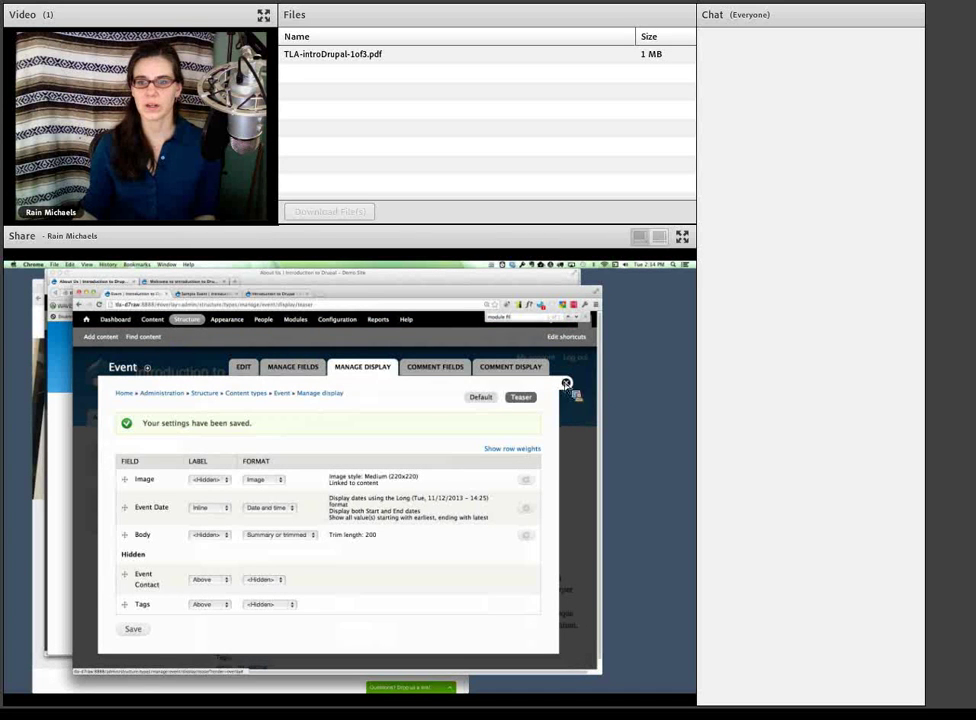
click(566, 384)
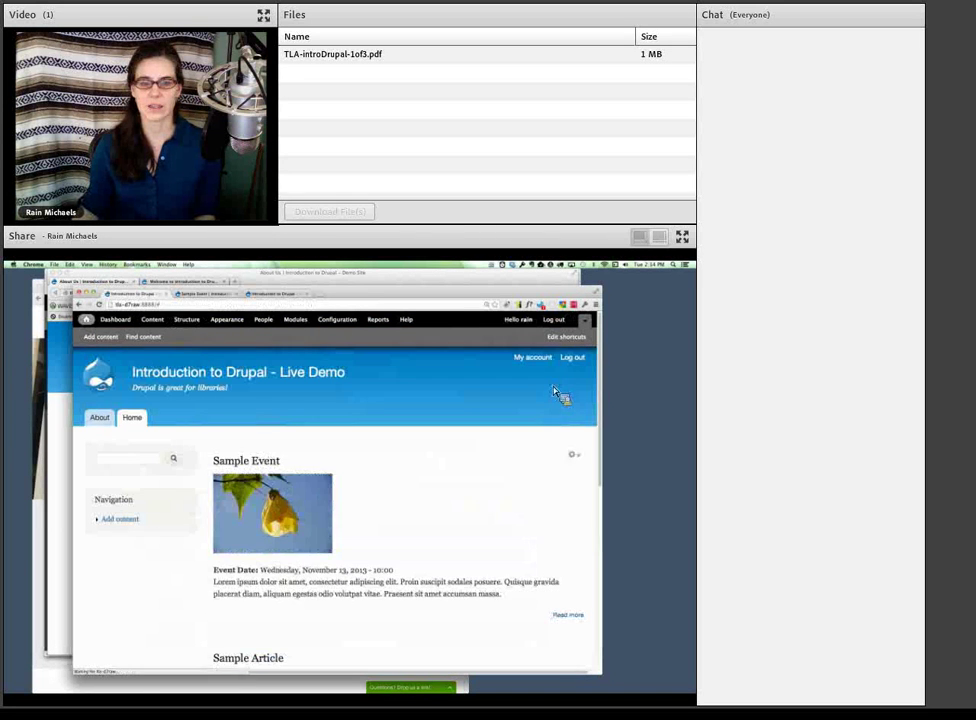
click(113, 422)
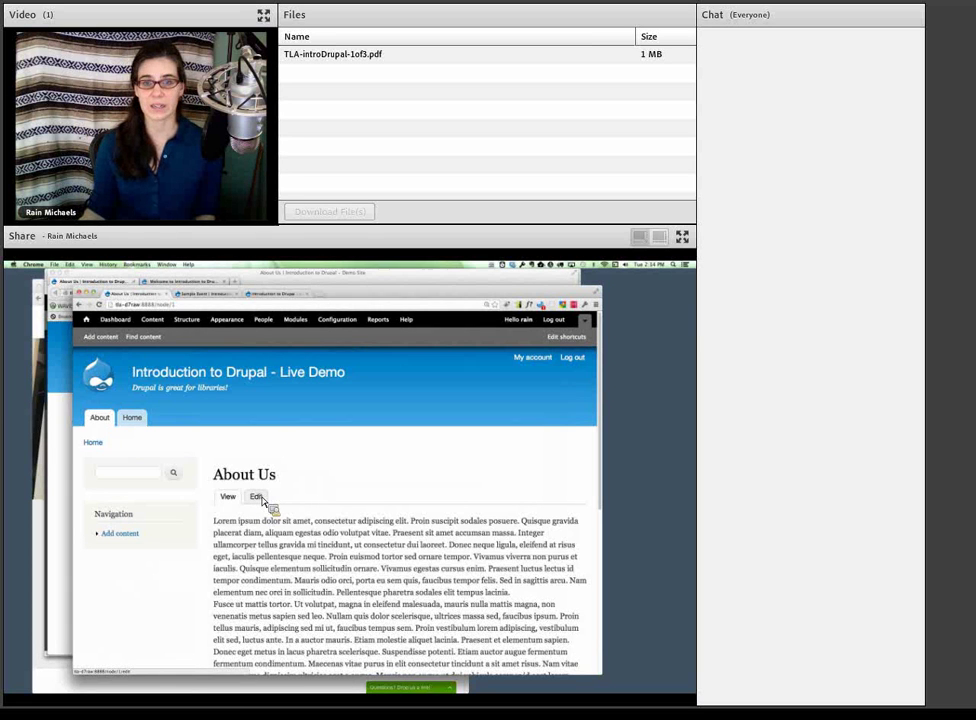
- Back in Firefox, return to the Demo Site home page and open the Create Event form
click(196, 278)
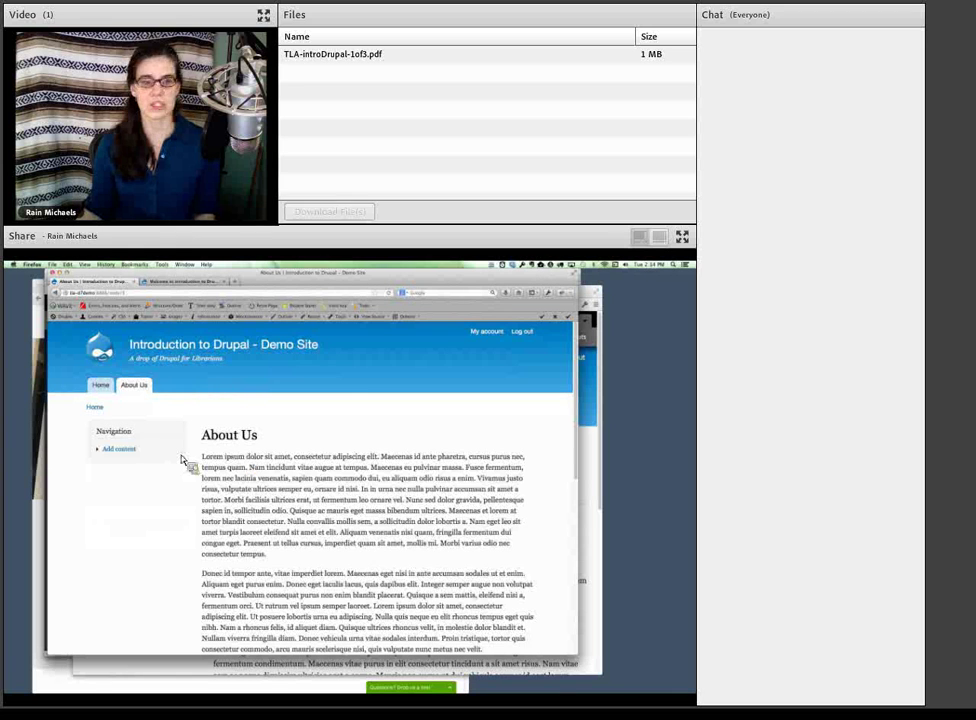
click(103, 387)
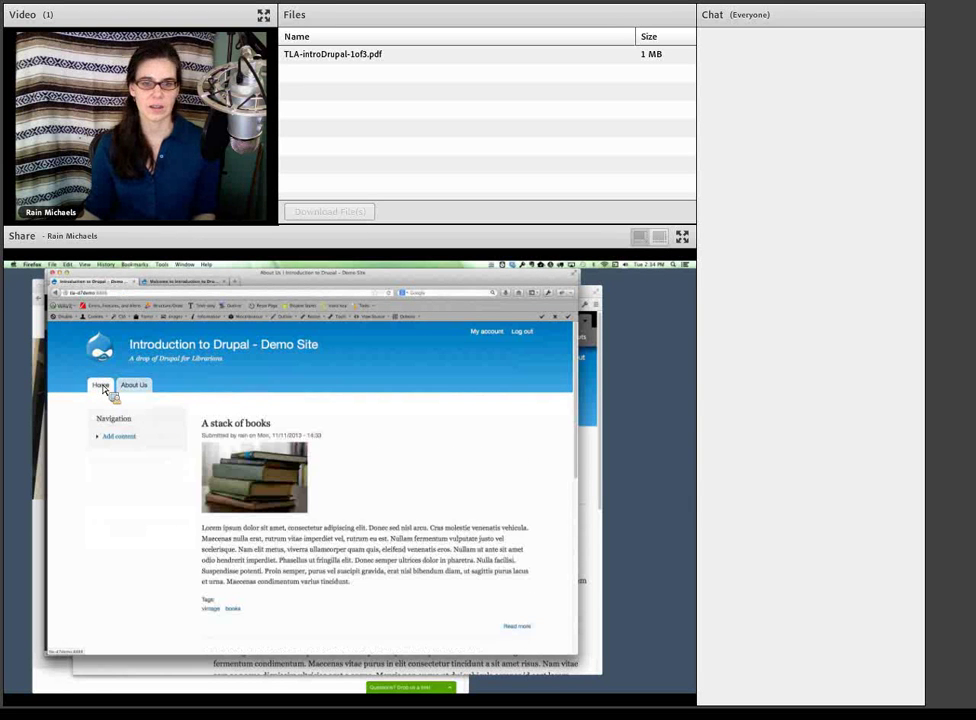
scroll(190, 485, down, 3)
scroll(190, 485, down, 3)
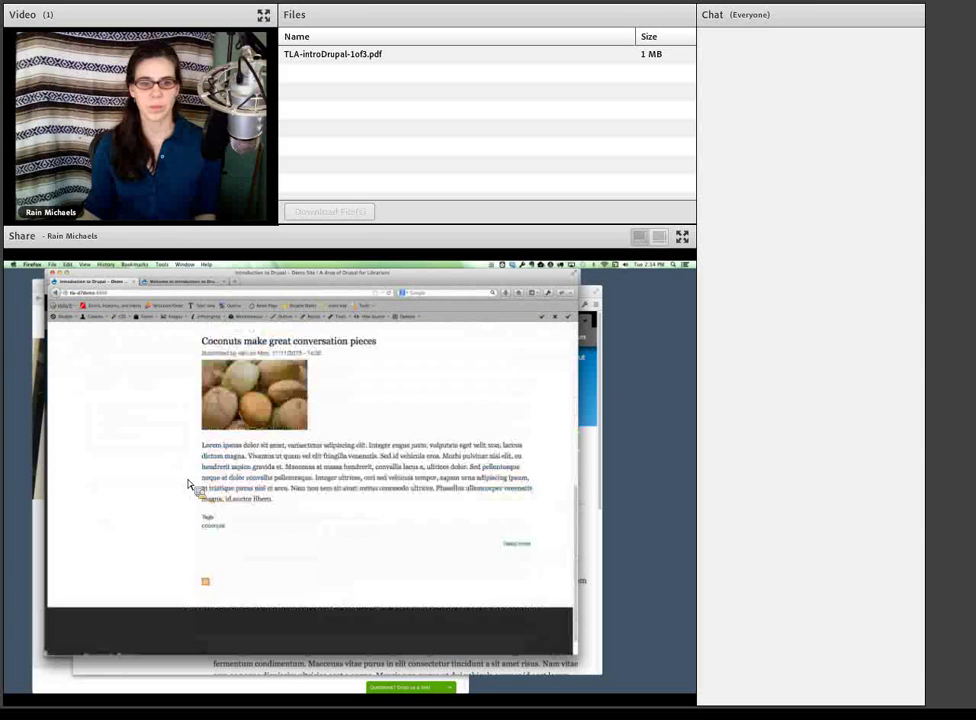
scroll(191, 484, up, 6)
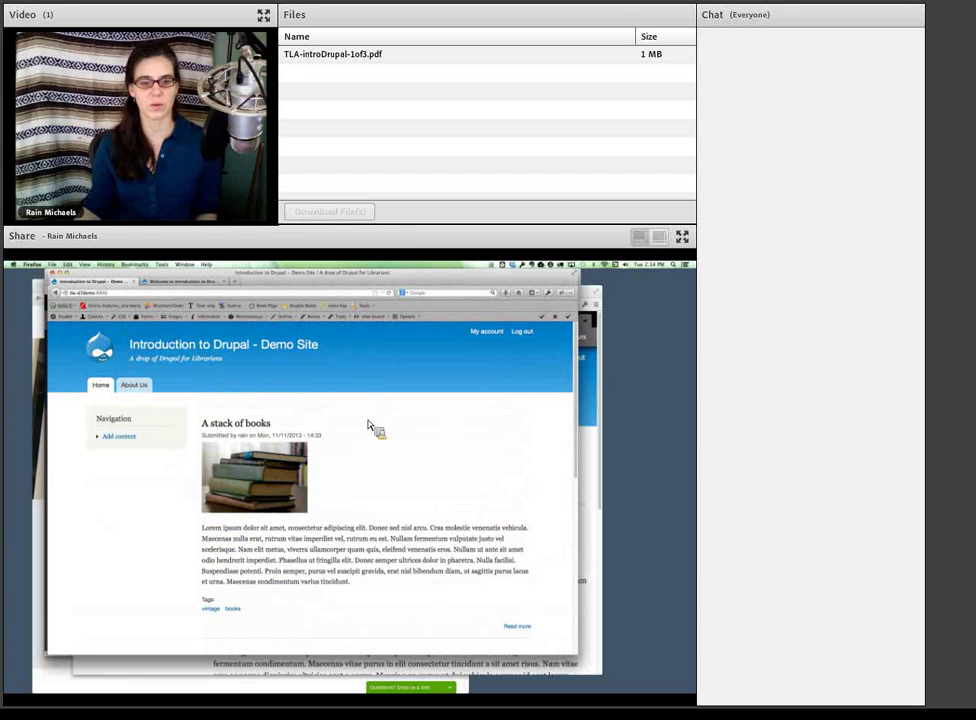
click(125, 437)
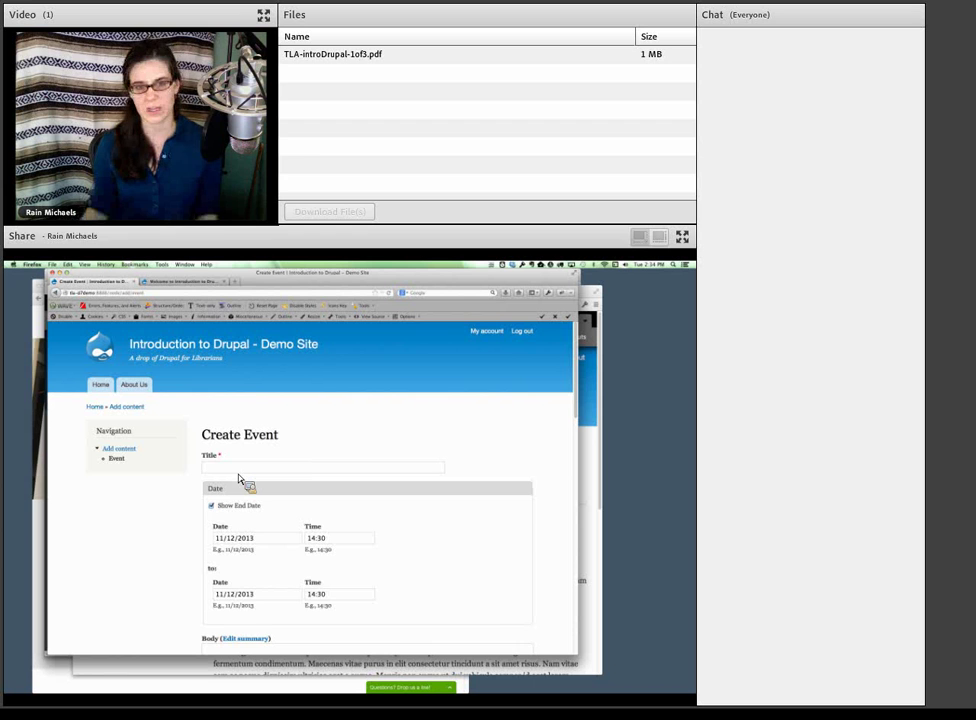
scroll(240, 481, down, 1)
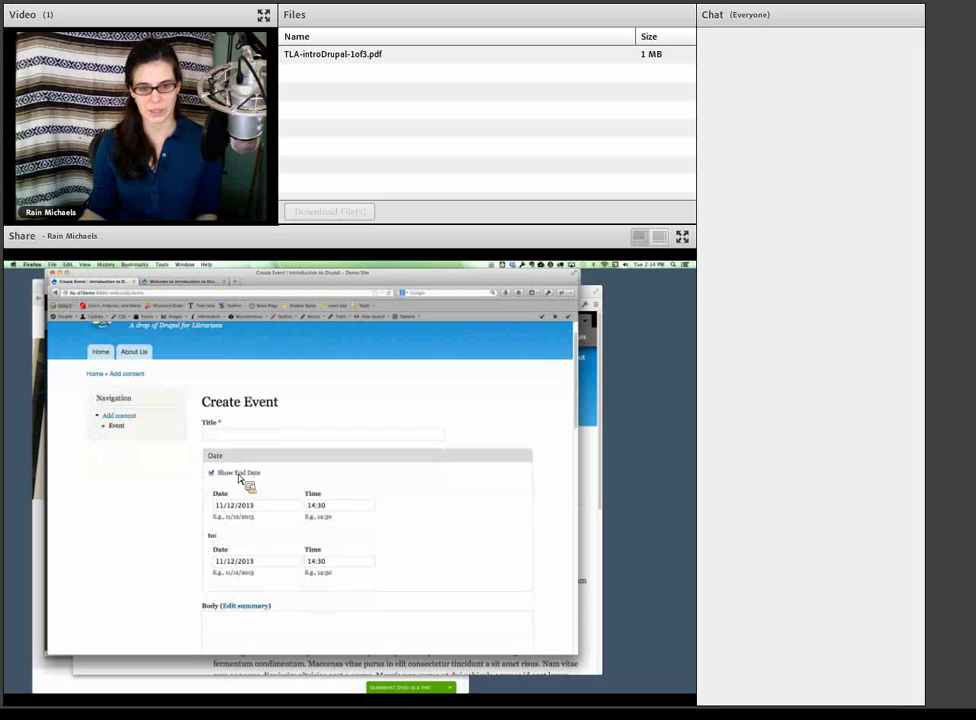